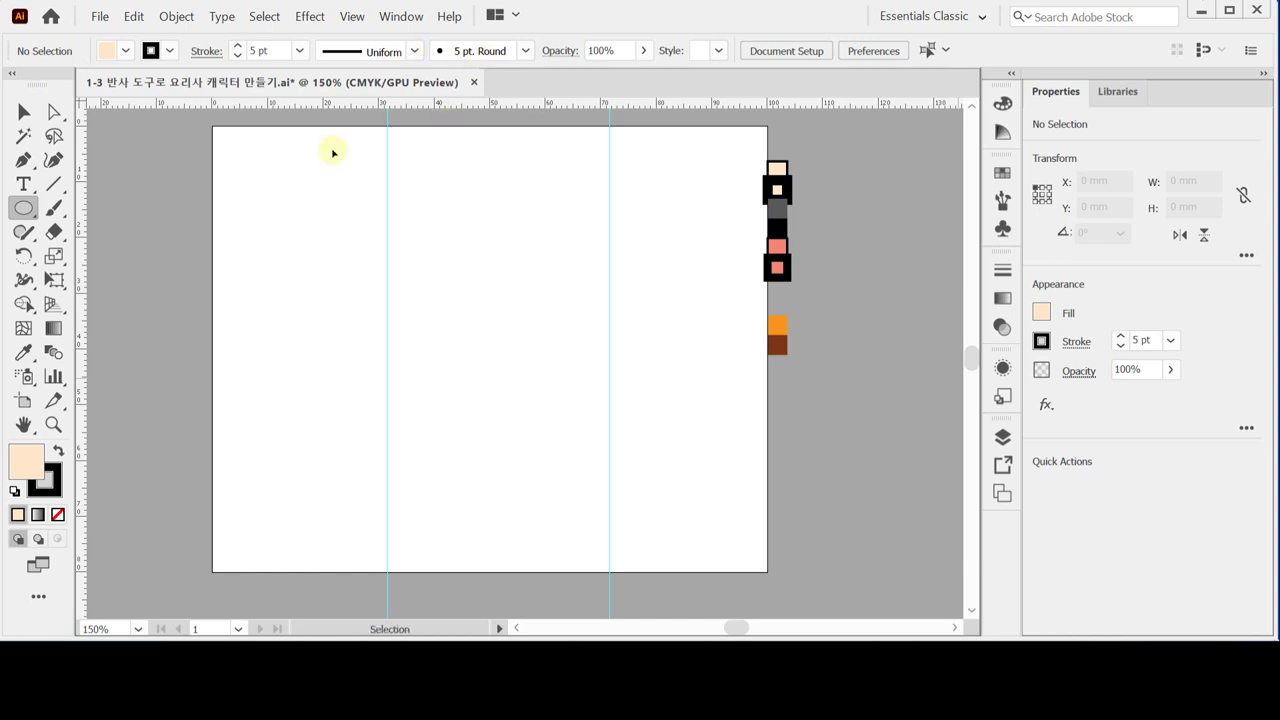
- Draw a rounded rectangle 33 mm wide and 43 mm high with a 17 mm corner radius, centred on the left vertical guide
left_click_drag(23, 207, 168, 232)
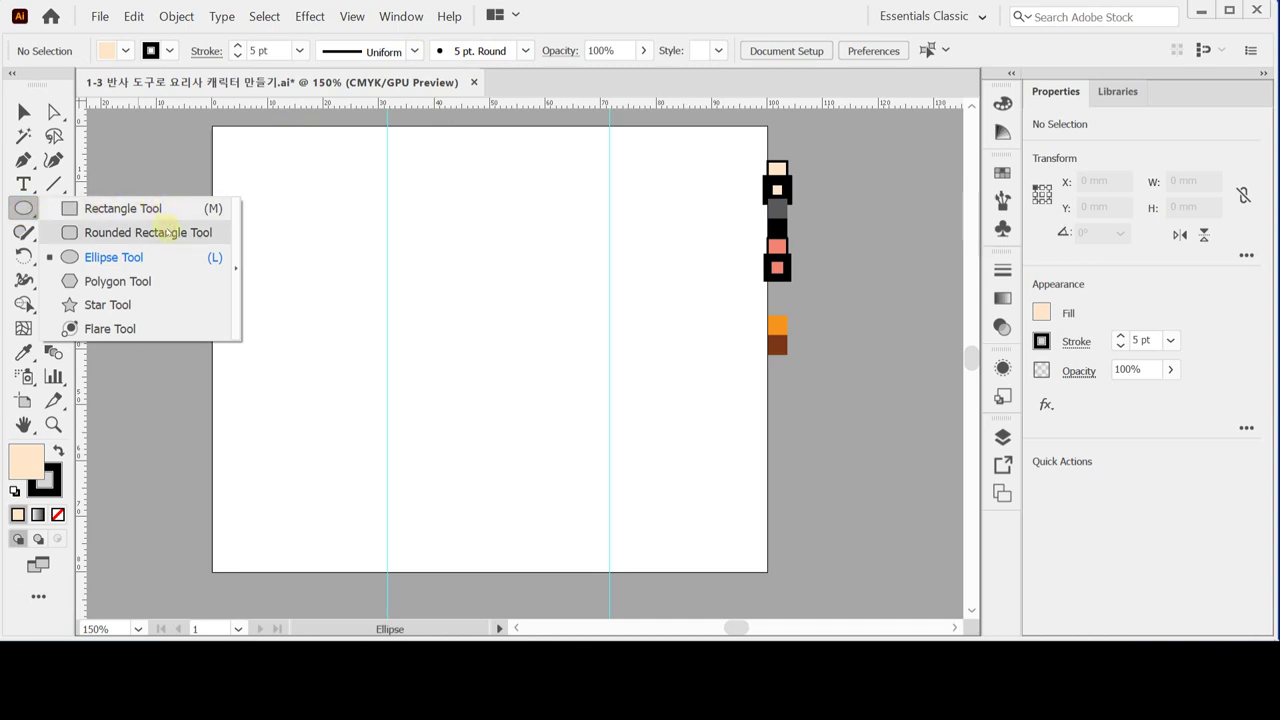
left_click_drag(168, 232, 168, 232)
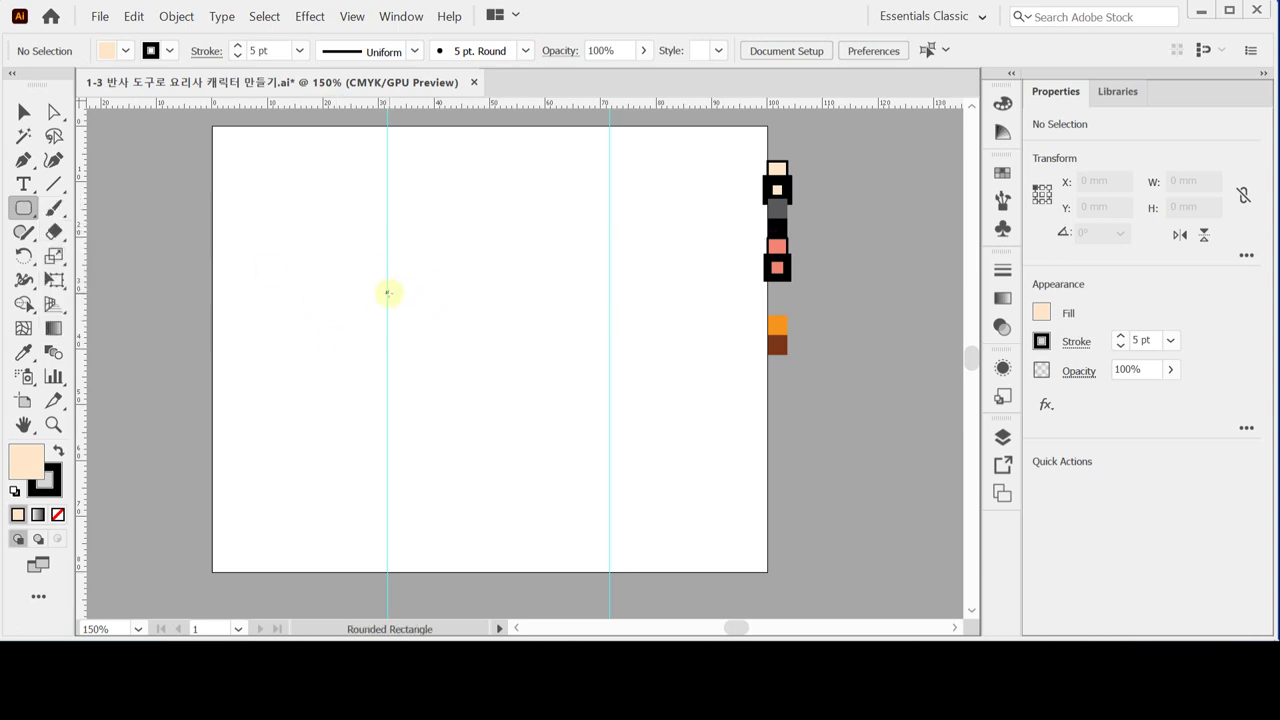
left_click(387, 318)
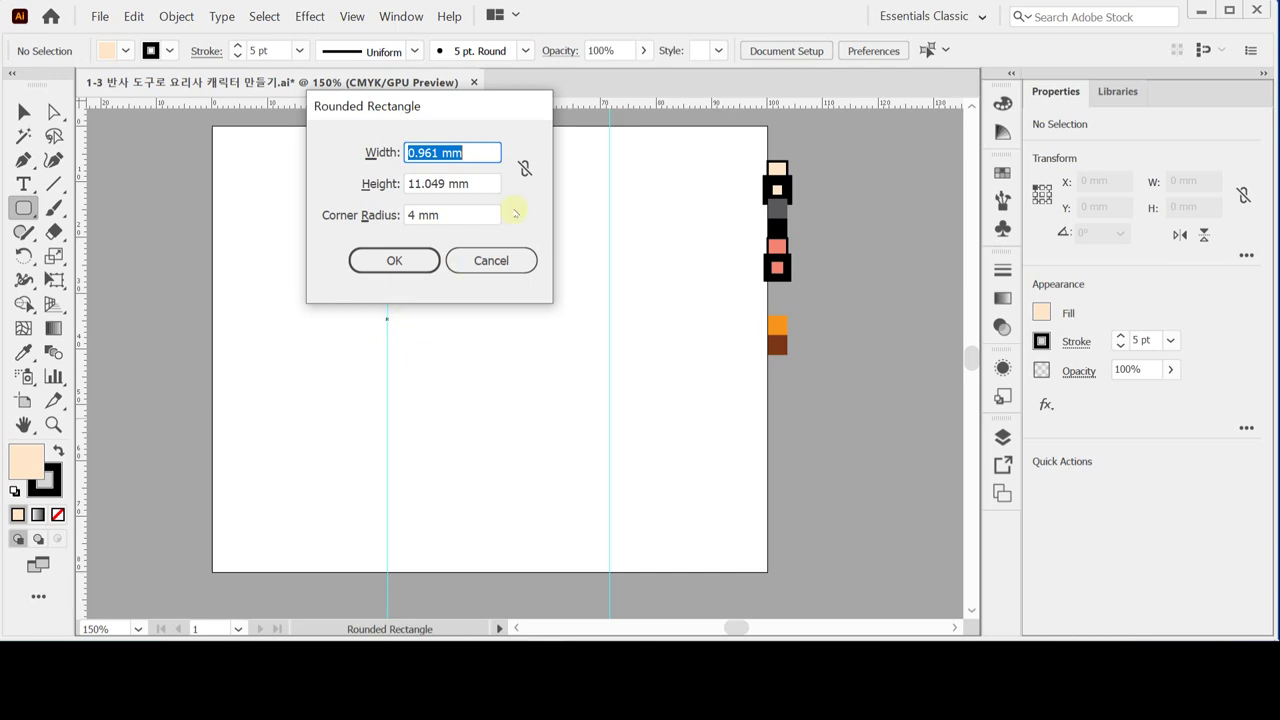
type("33")
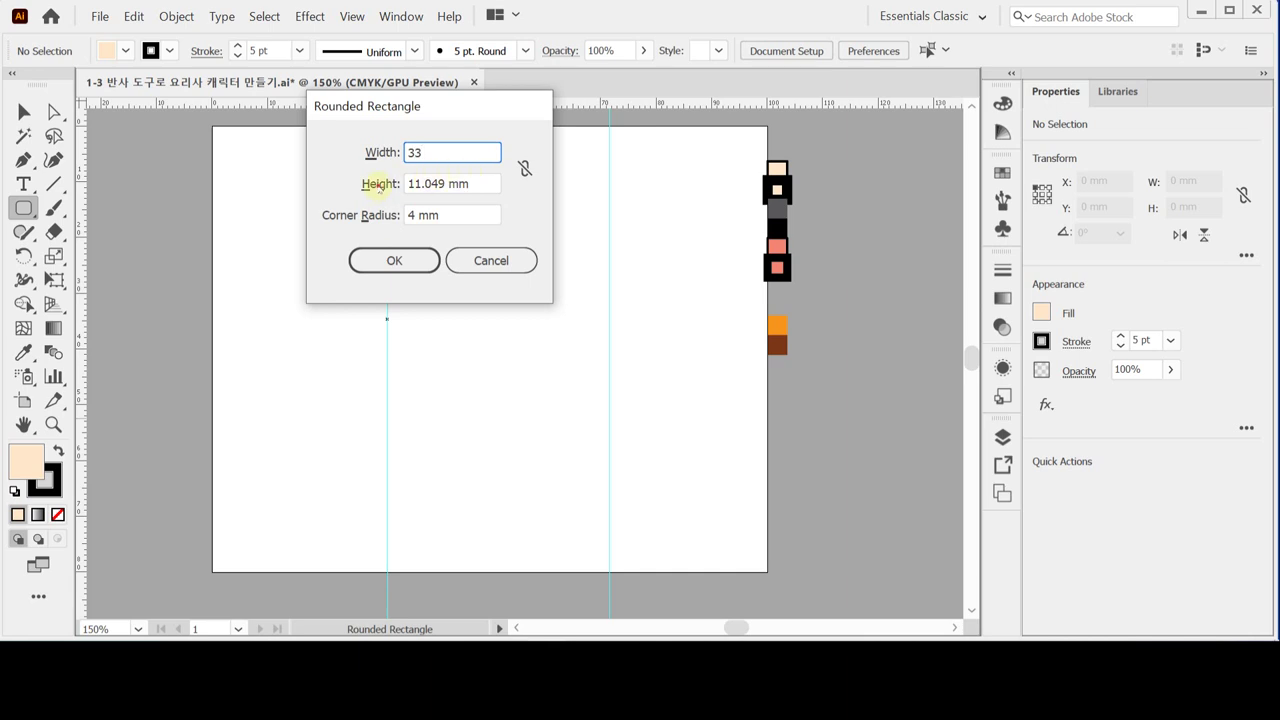
key("Tab")
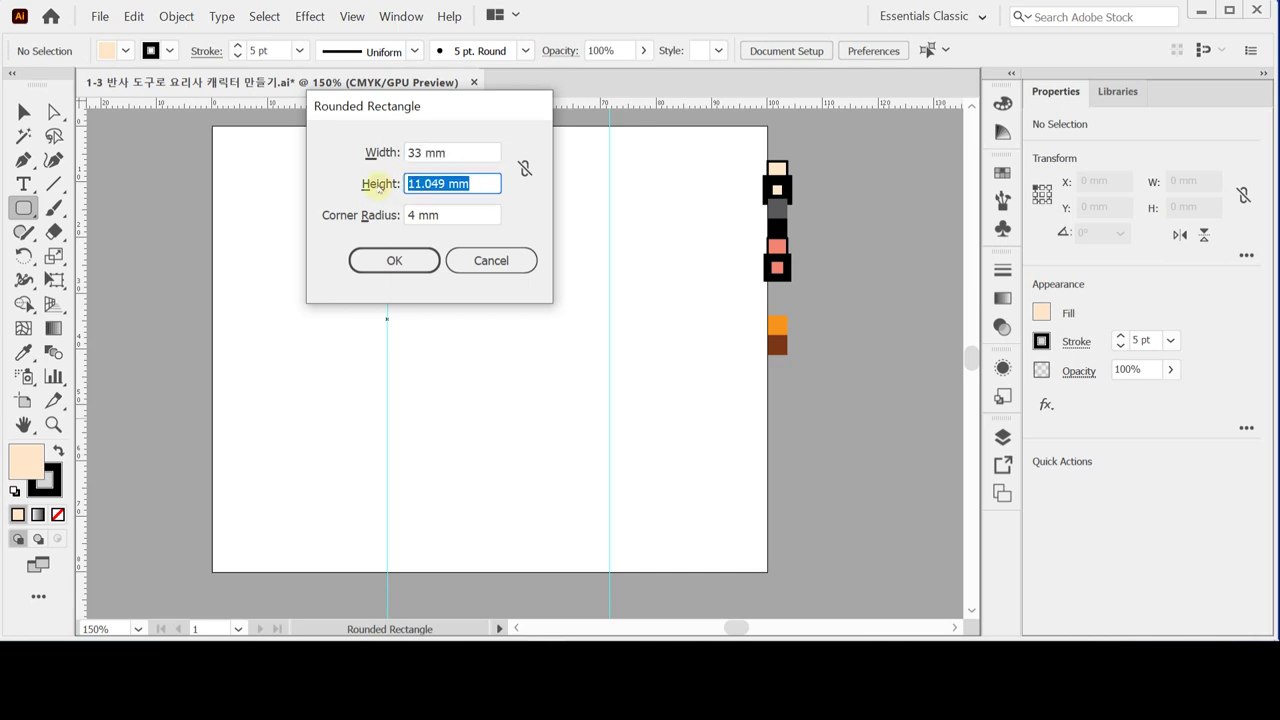
type("43")
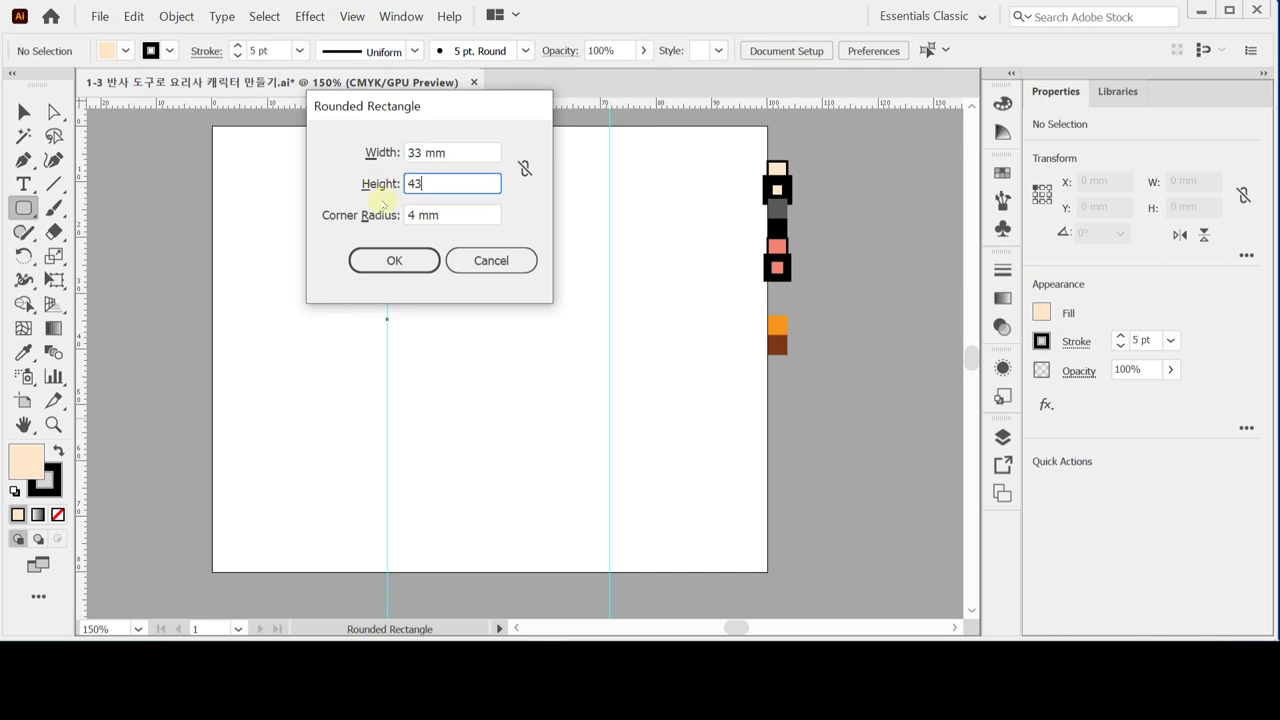
key("Tab")
type("17")
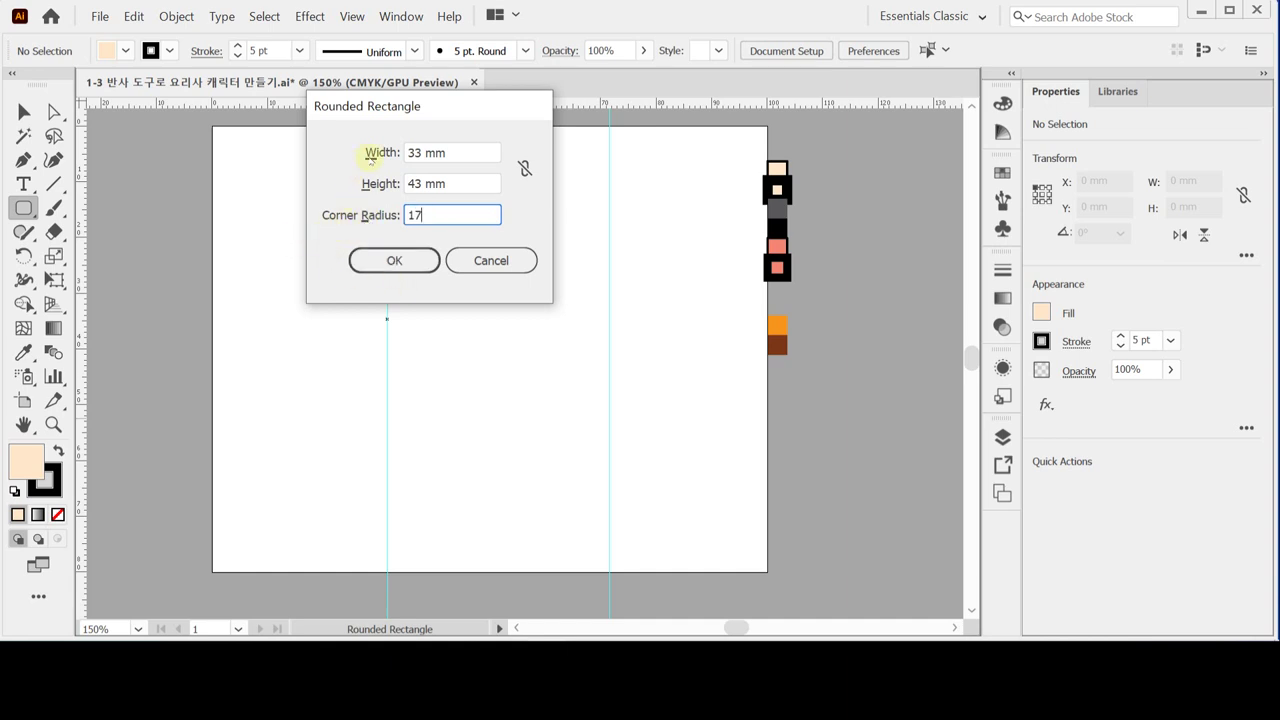
left_click(370, 153)
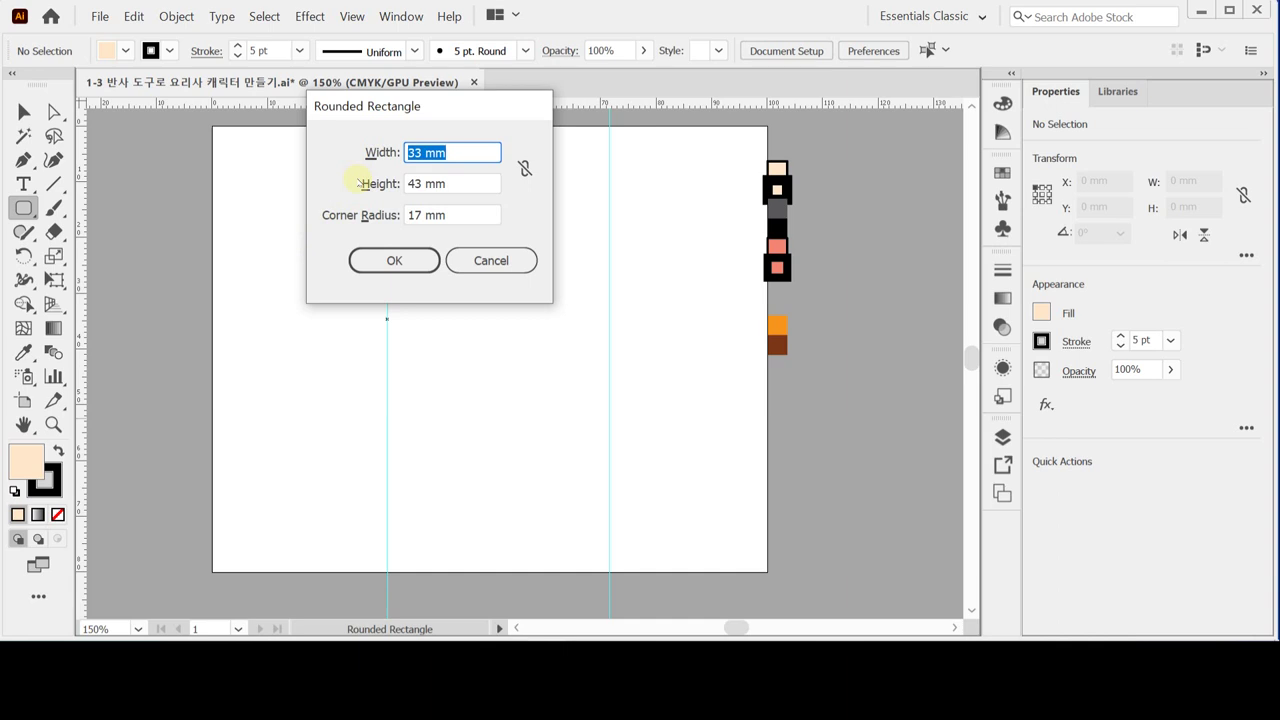
left_click(388, 260)
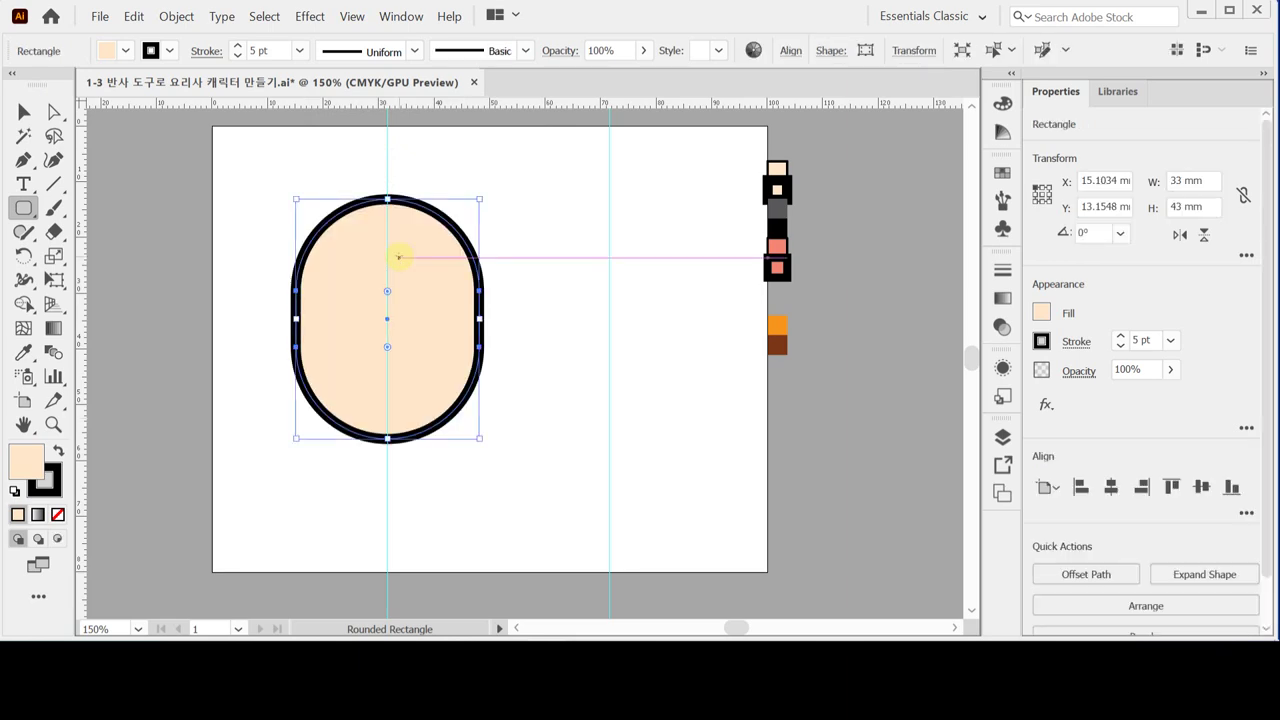
- Save the document and set the rounded rectangle's stroke weight to 1 pt
key("ctrl")
key("ctrl+s")
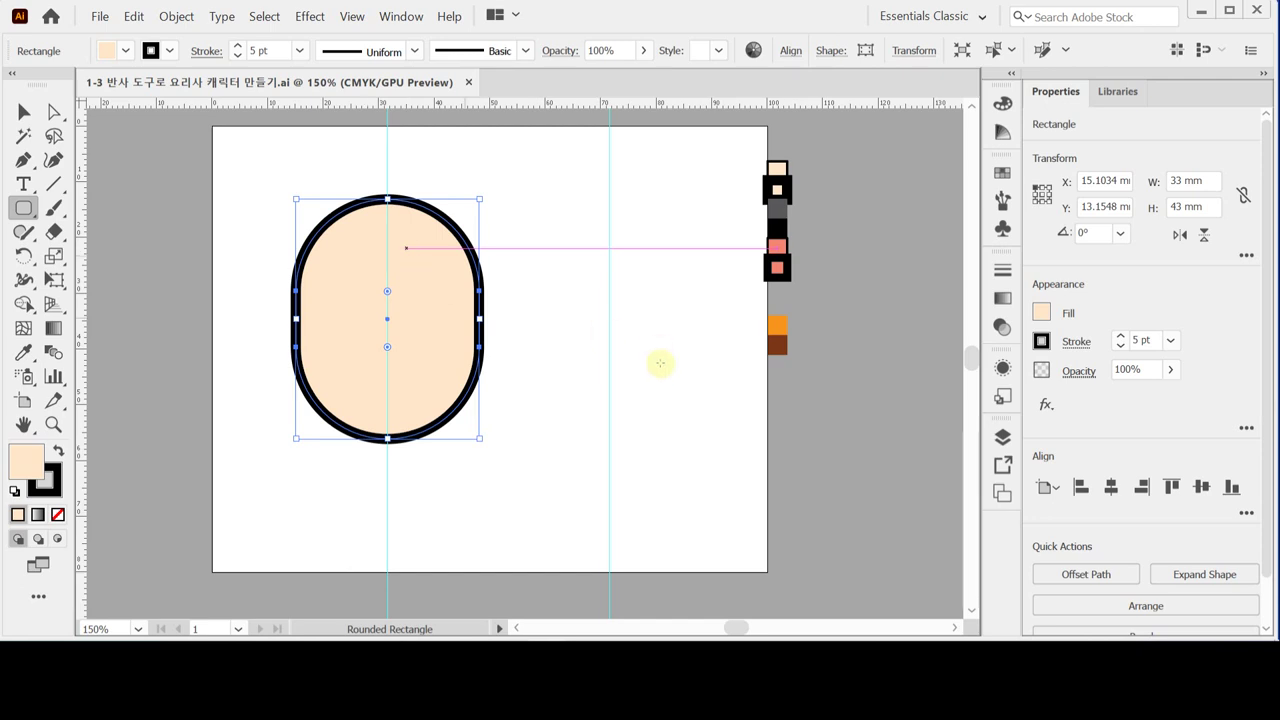
left_click(1170, 341)
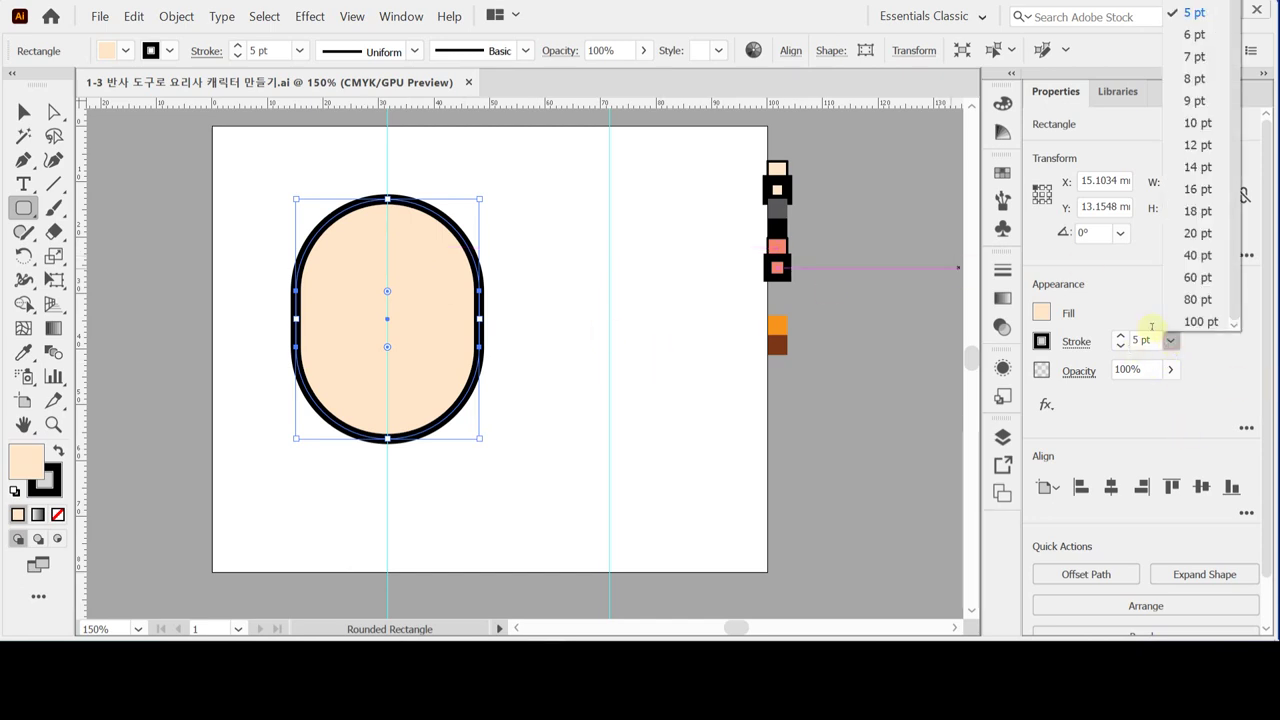
scroll(1200, 100, "up", 3)
left_click(1195, 78)
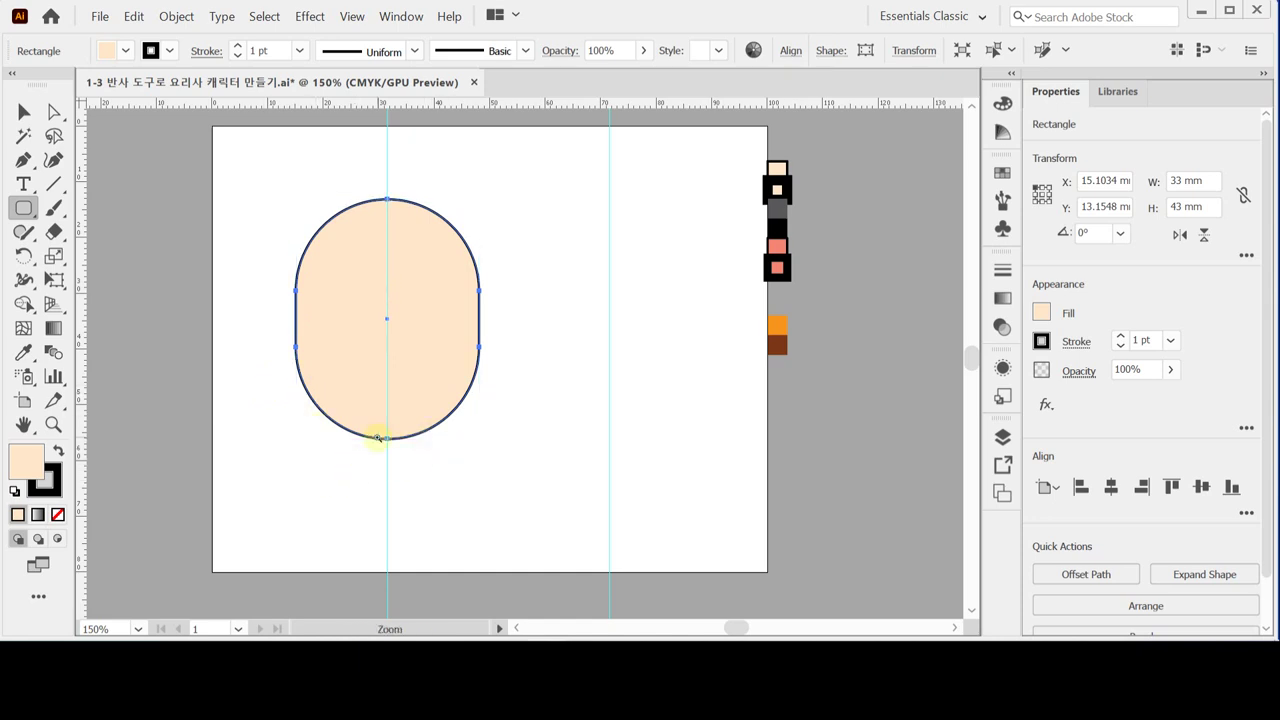
- Draw an ellipse about 6.6 by 2.2 mm centred on the guide at the lower edge of the face shape
left_click(439, 451)
left_click(512, 376)
left_click_drag(558, 345, 440, 405)
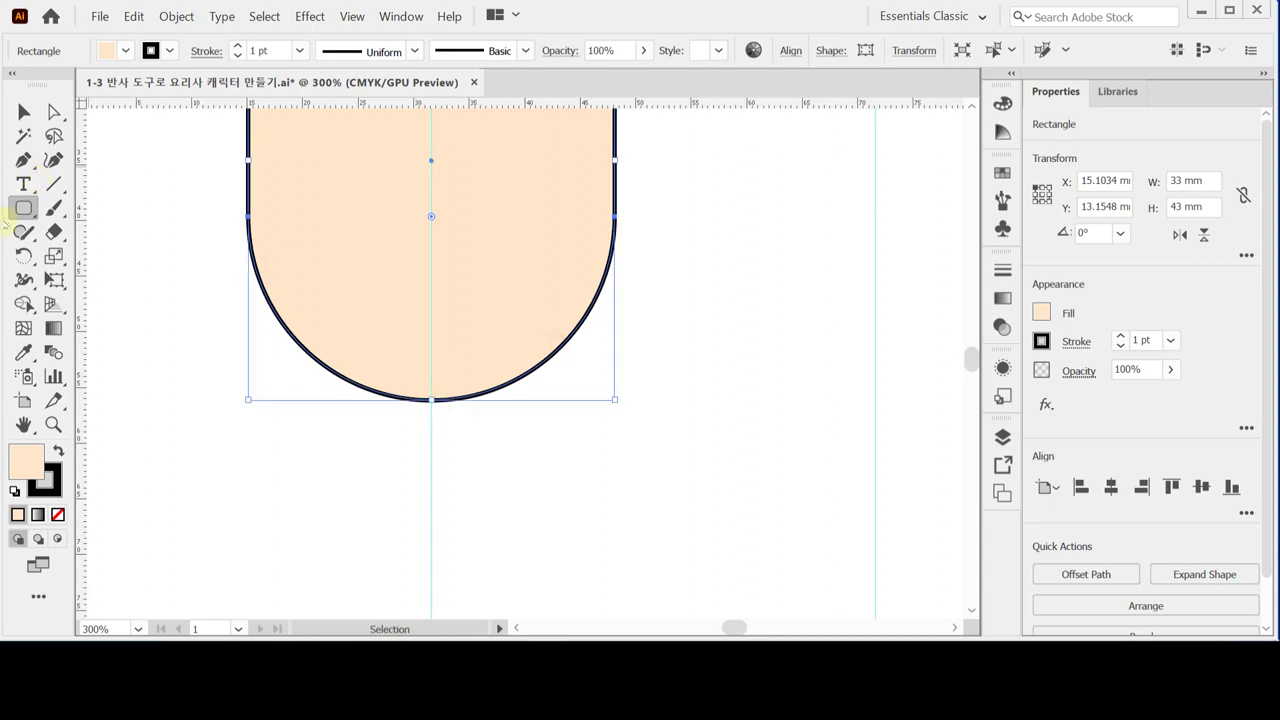
left_click(26, 208)
left_click(78, 258)
left_click(410, 434, "ctrl")
left_click_drag(431, 401, 468, 412)
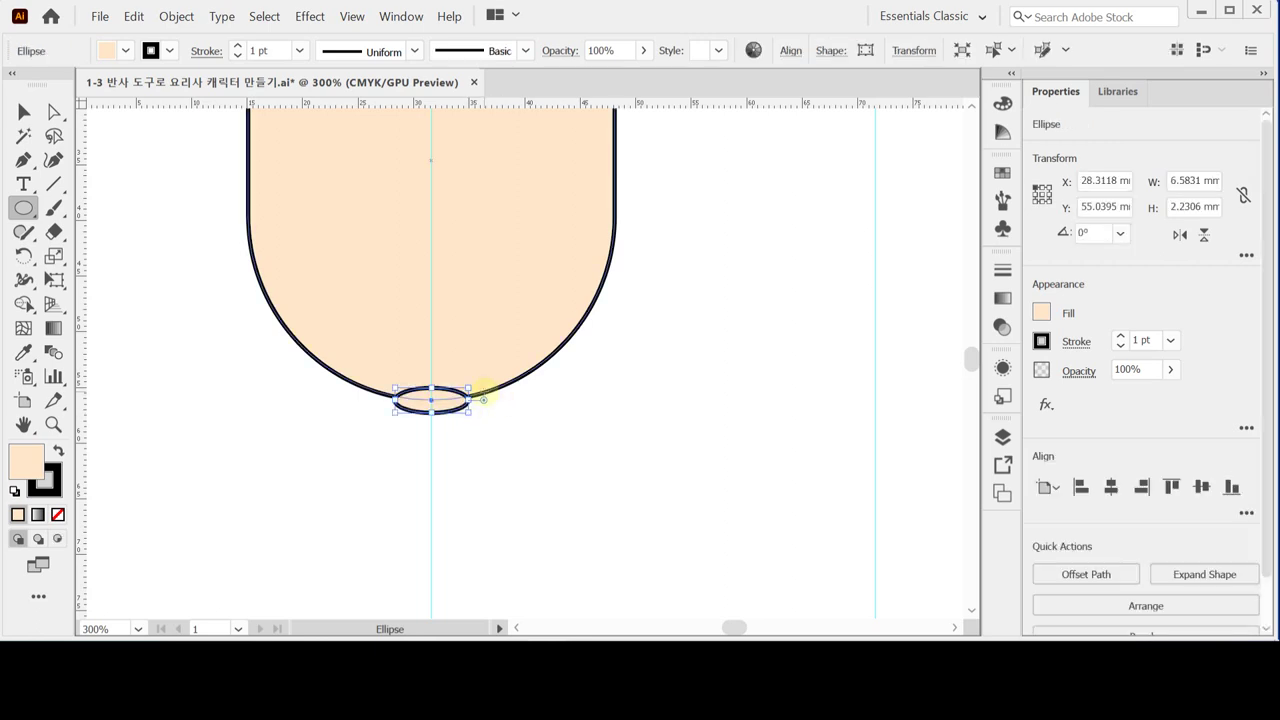
- Stretch the small chin ellipse to about 2.7 mm high and nudge it vertically over the face's lower edge
key("Up")
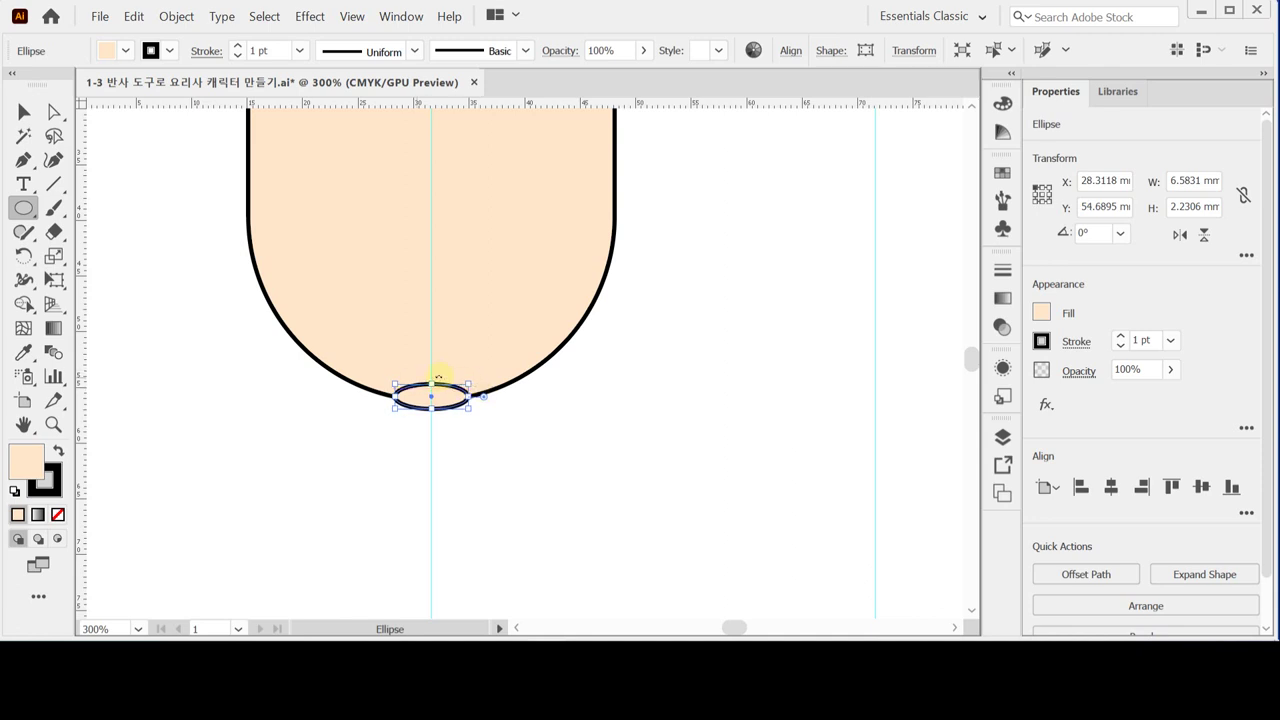
left_click_drag(431, 384, 431, 379)
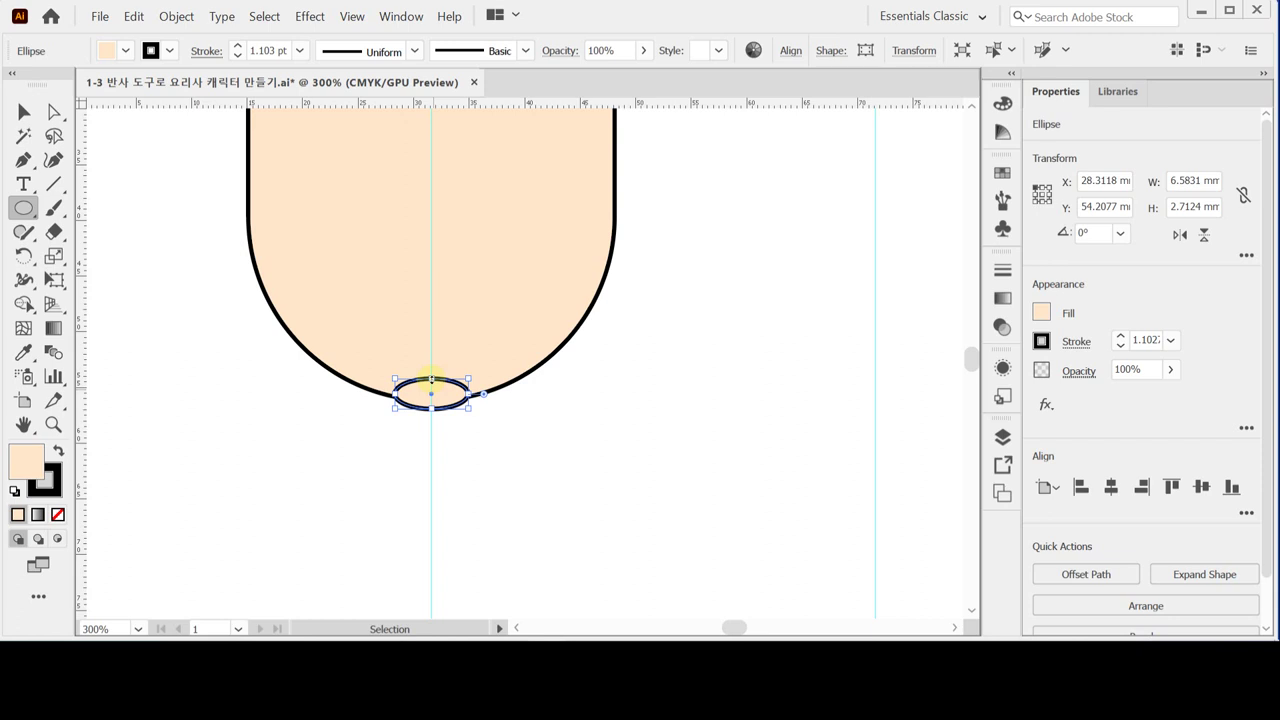
key("Down")
key("Down")
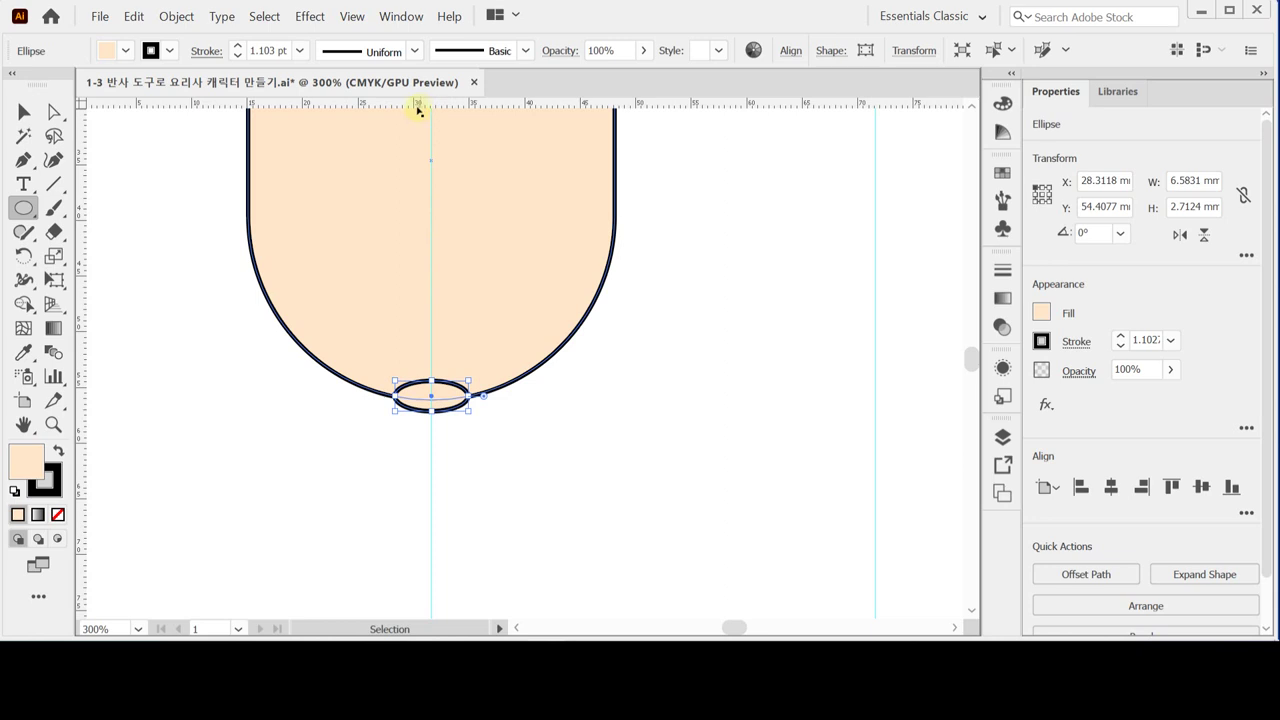
- Hide the bounding box, reselect the chin ellipse, and show the bounding box again
left_click(352, 16)
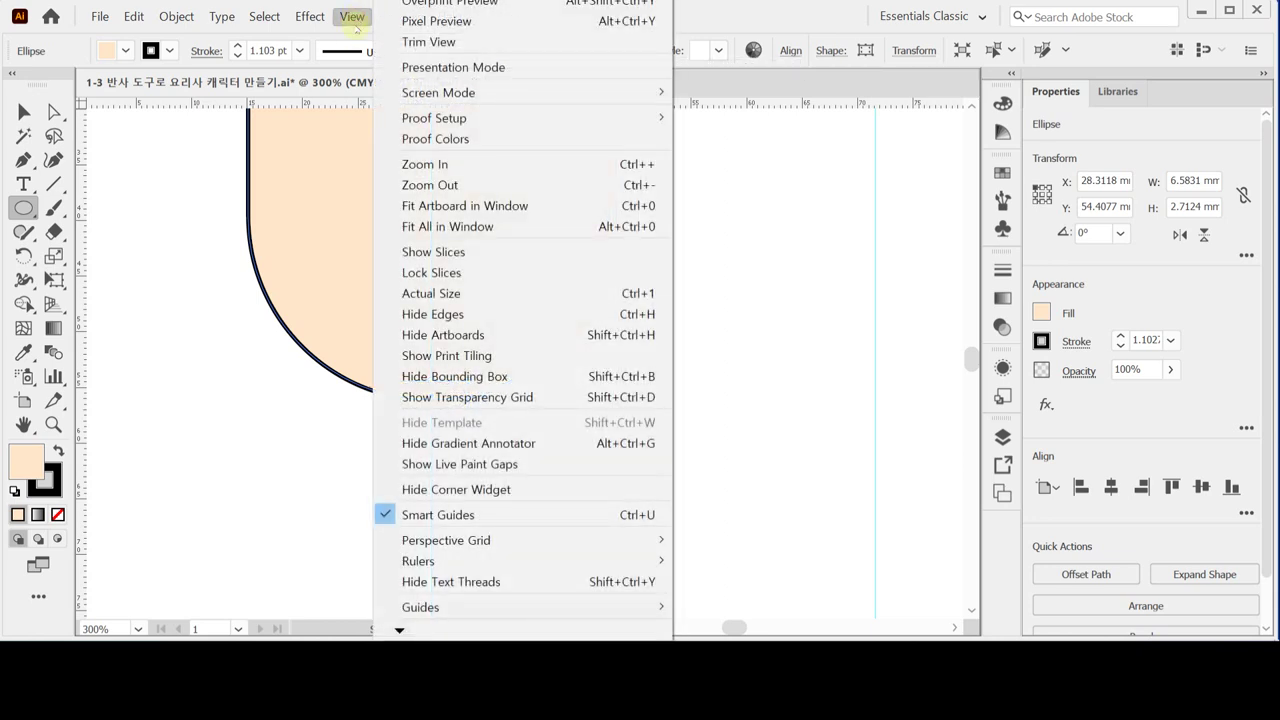
left_click(505, 380)
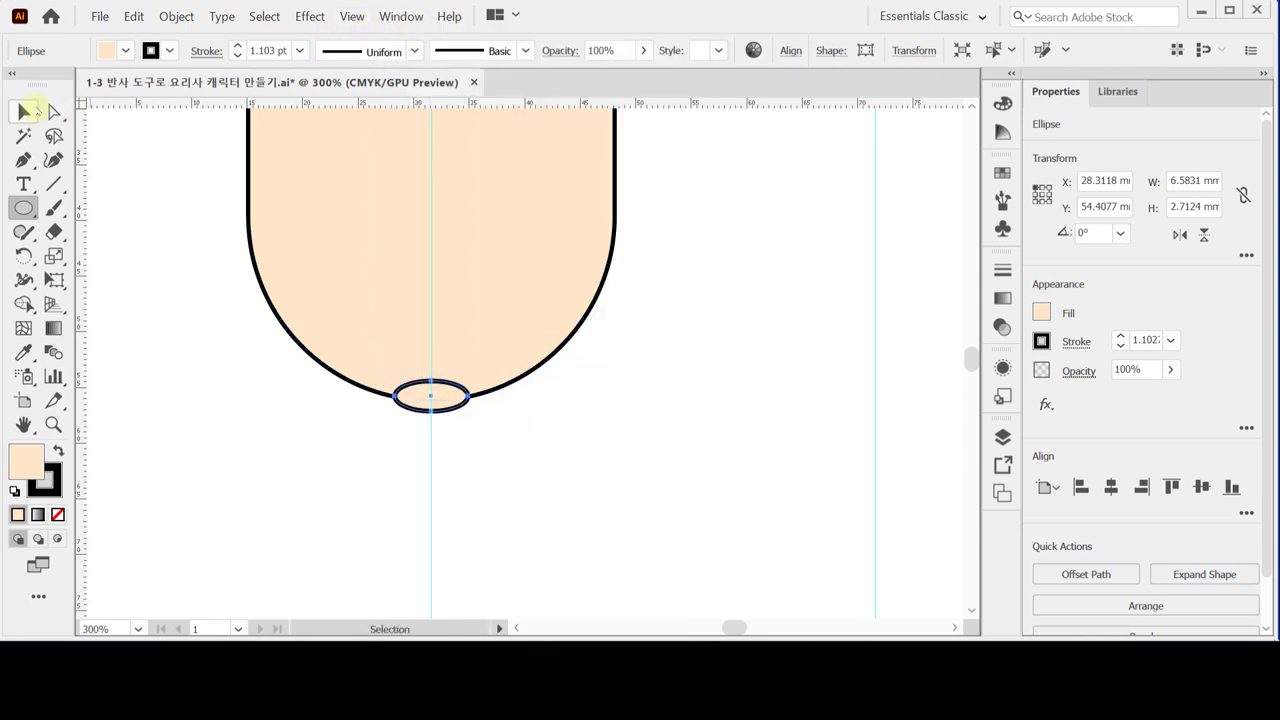
key("v")
left_click(257, 406)
left_click(431, 407)
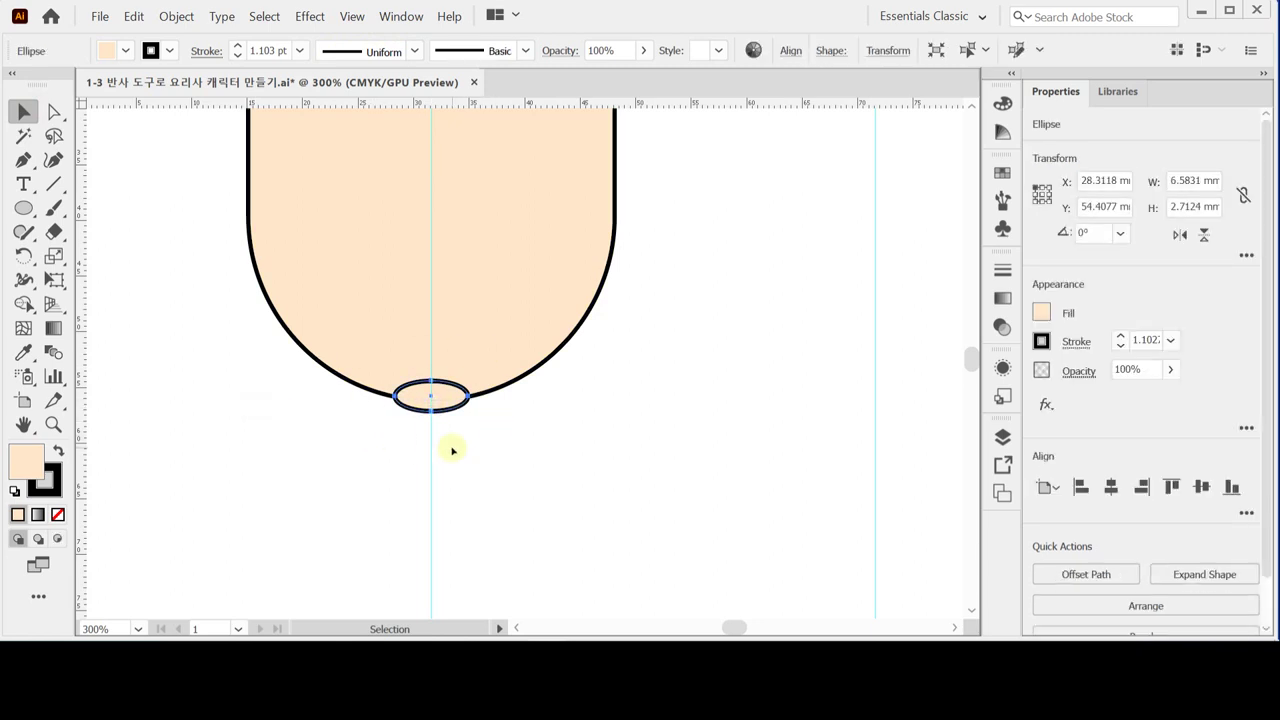
left_click(351, 16)
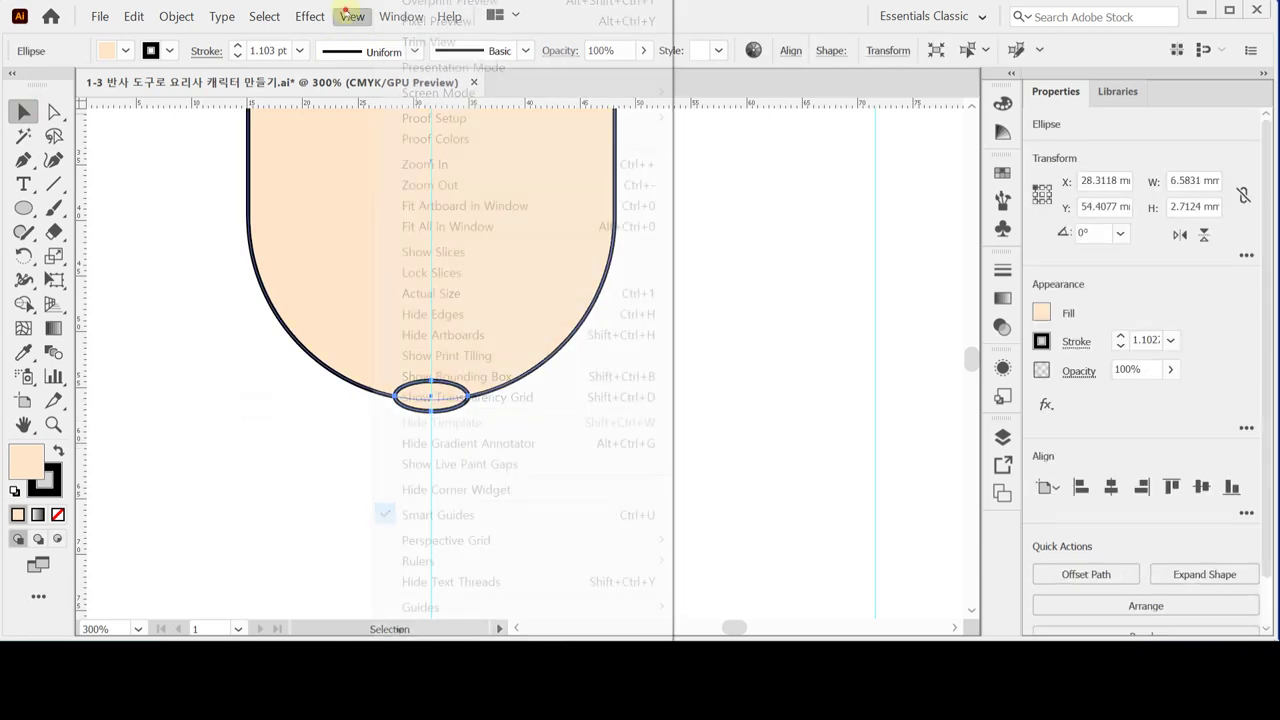
left_click(538, 380)
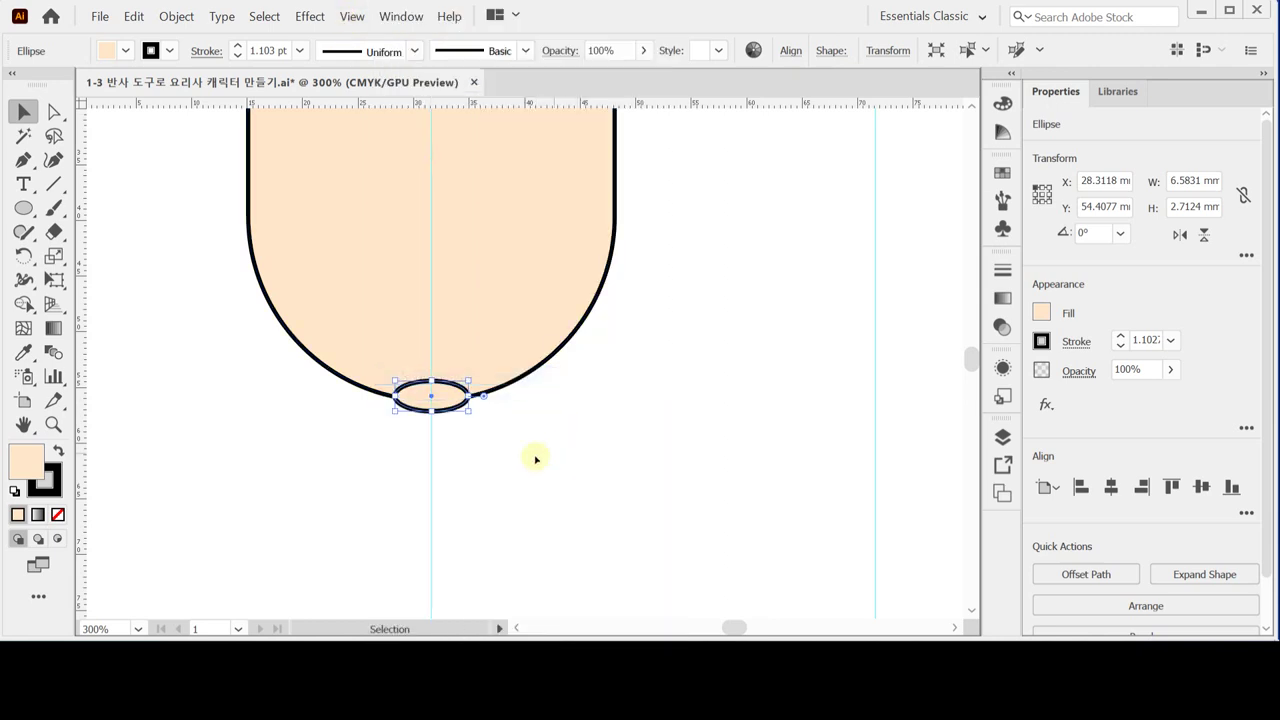
- Adjust the chin ellipse's vertical position and enlarge it to about 7.1 by 3.3 mm
left_click_drag(431, 381, 431, 370)
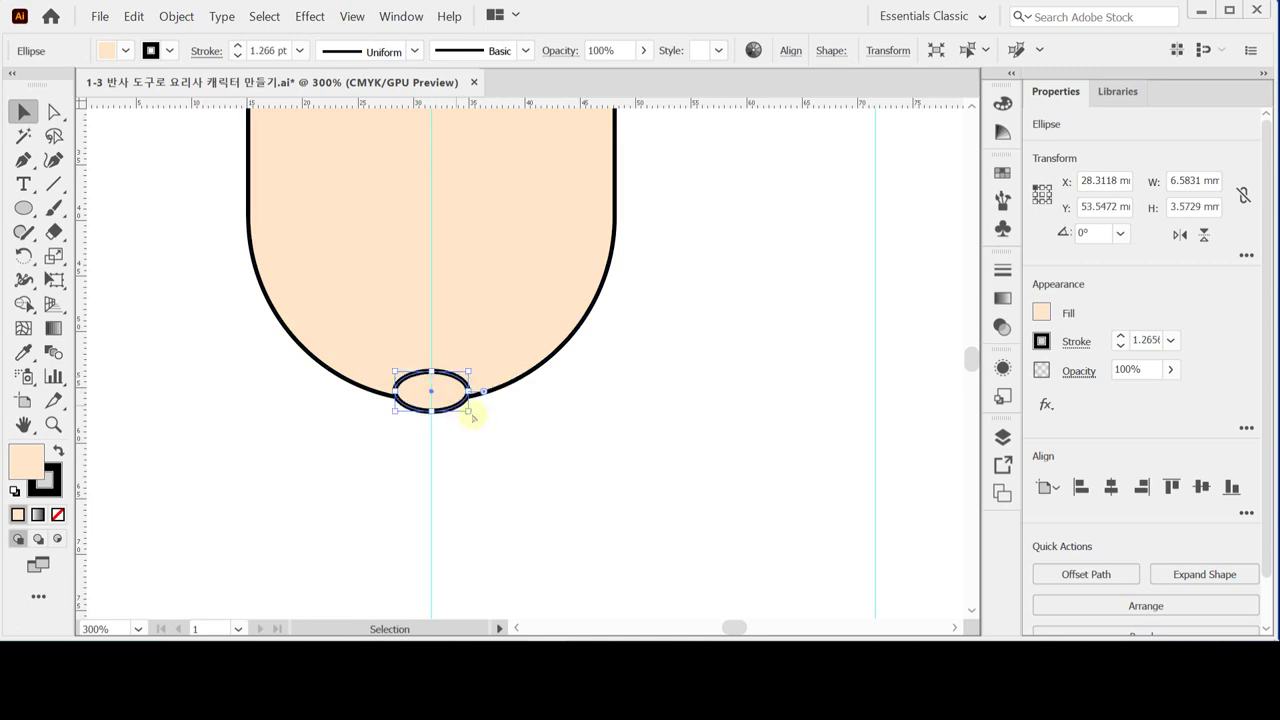
key("ctrl+z")
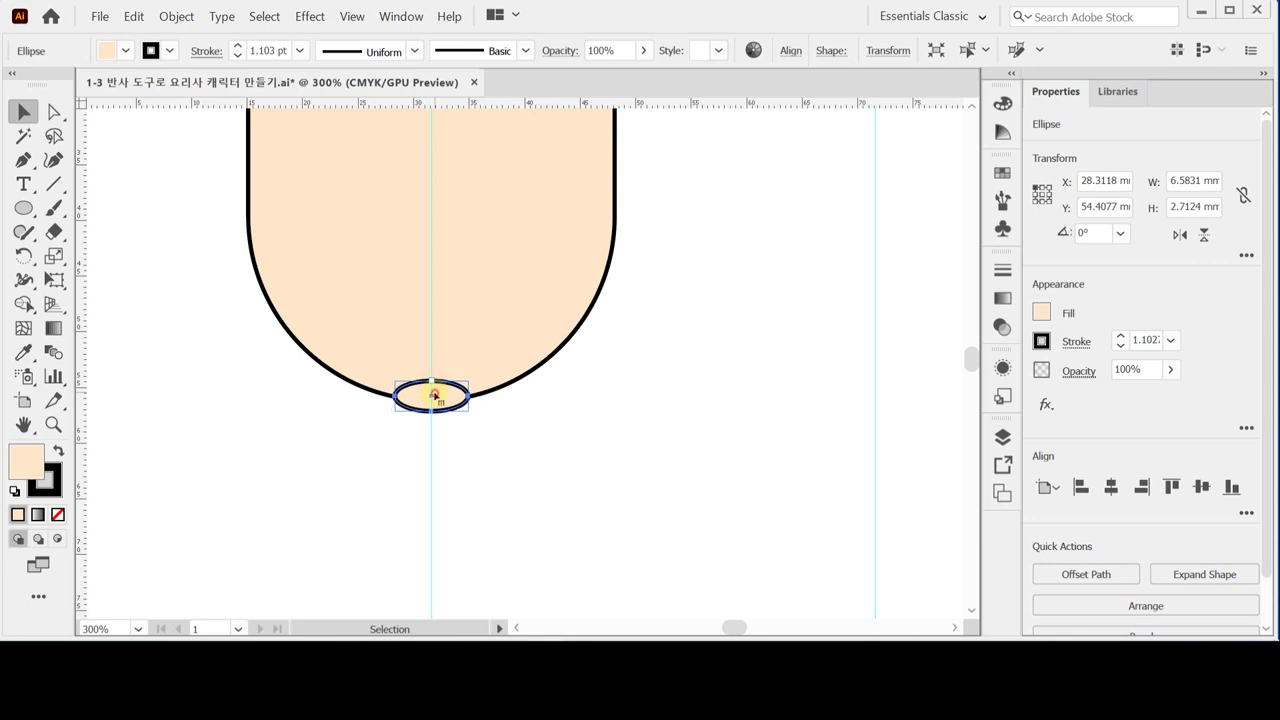
left_click(492, 439)
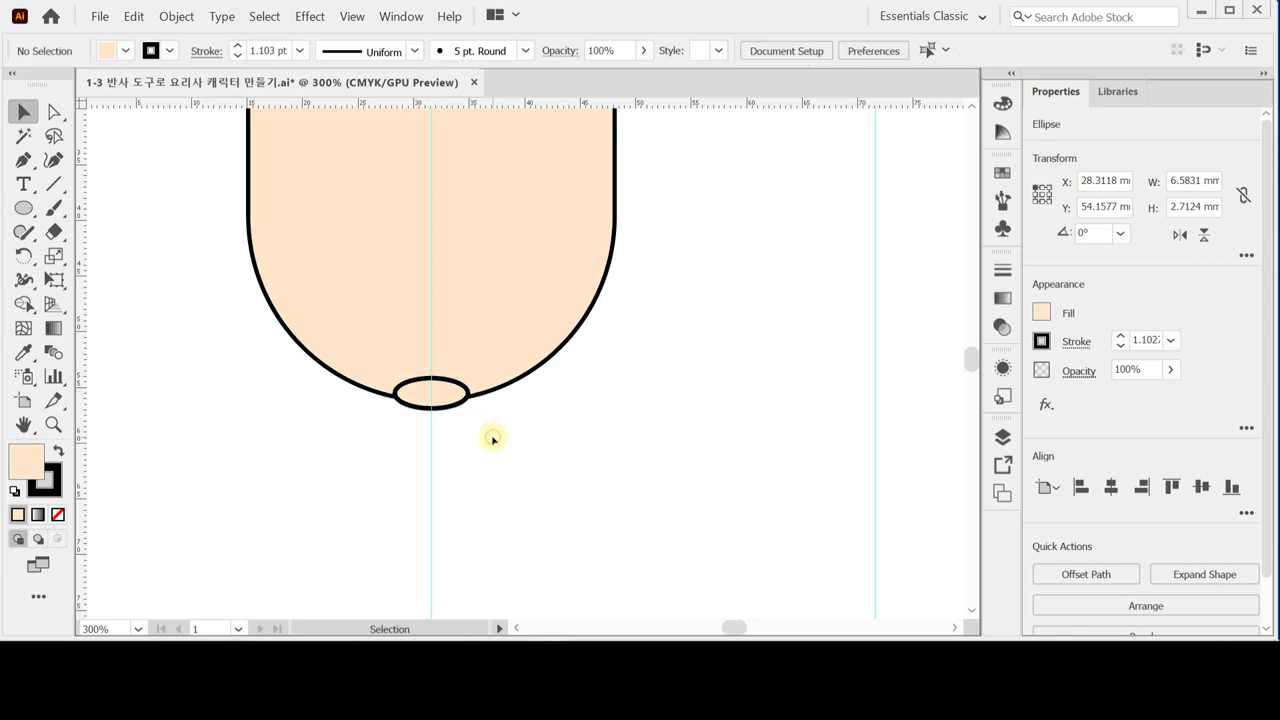
left_click(432, 400)
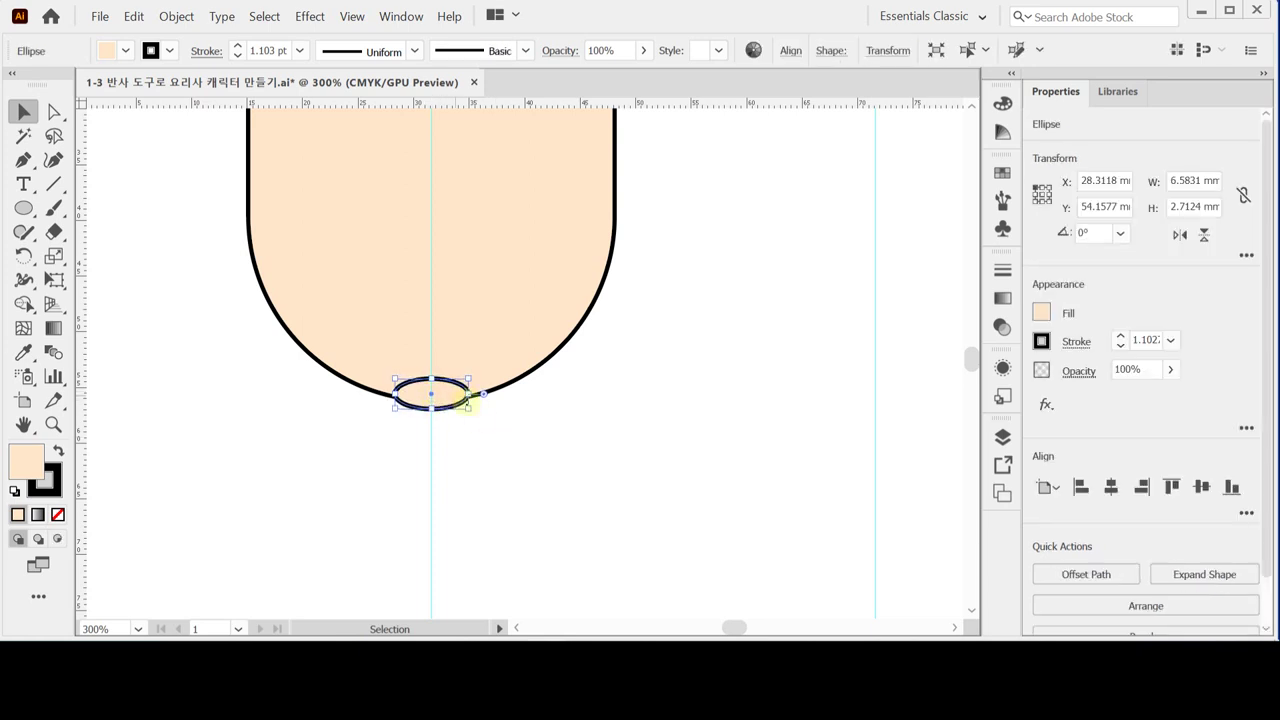
left_click(503, 425)
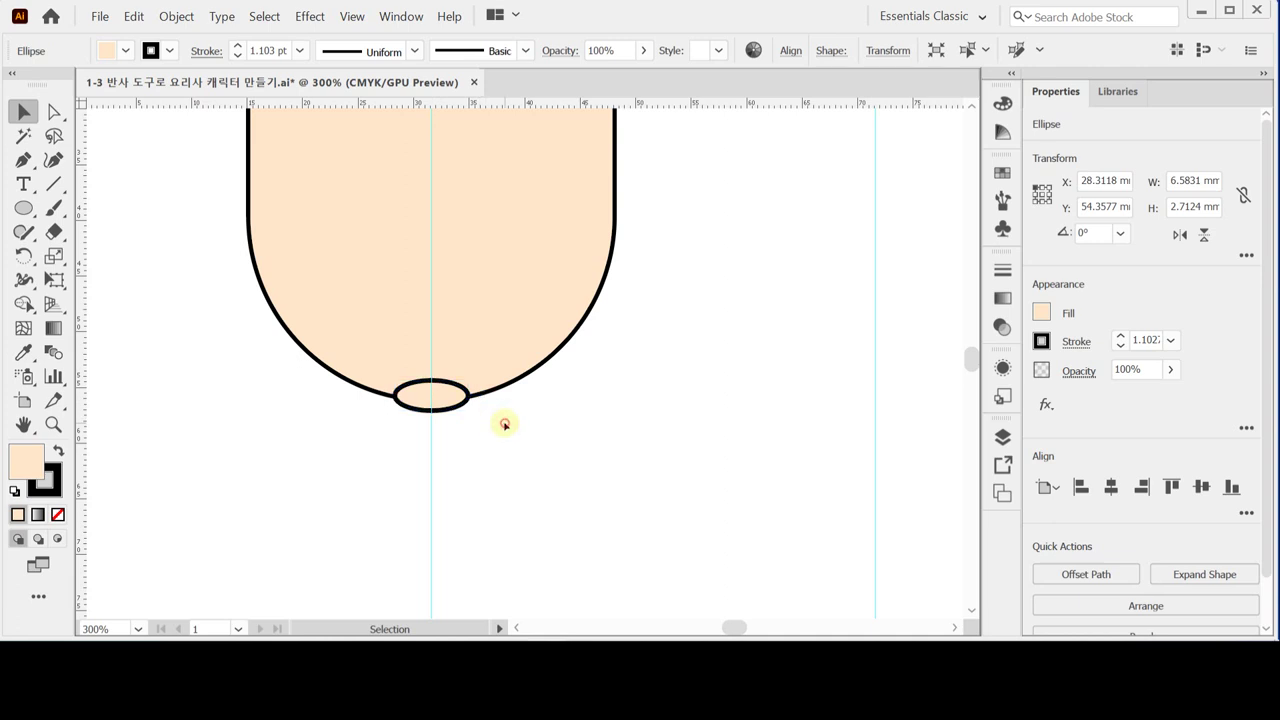
left_click(428, 394)
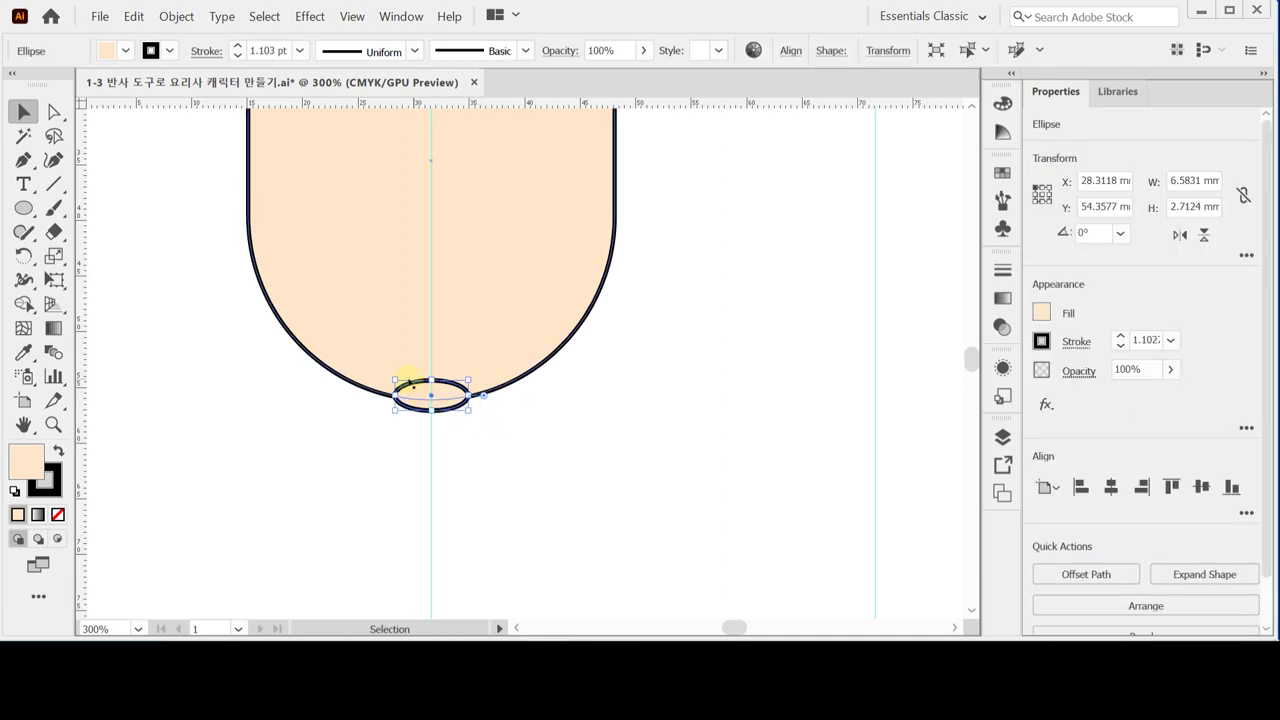
left_click_drag(399, 380, 389, 373)
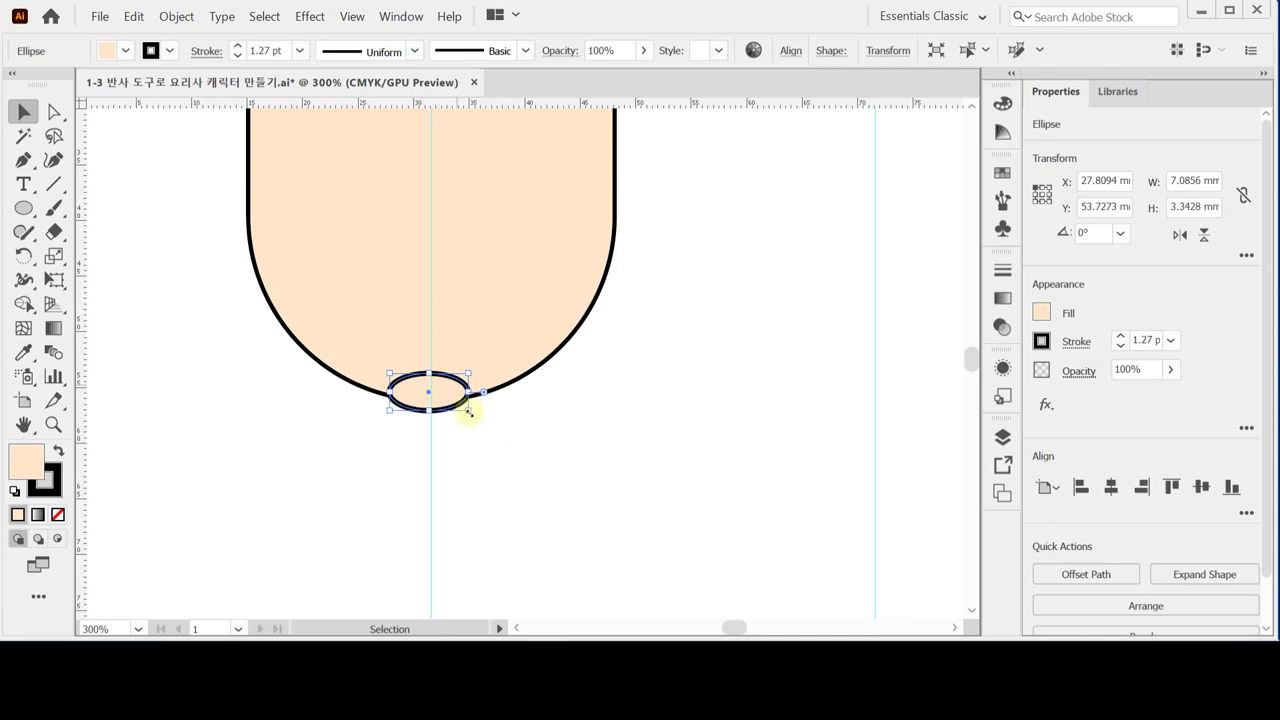
- Align the face shape and the chin ellipse to each other by their horizontal centres
left_click_drag(411, 434, 686, 400)
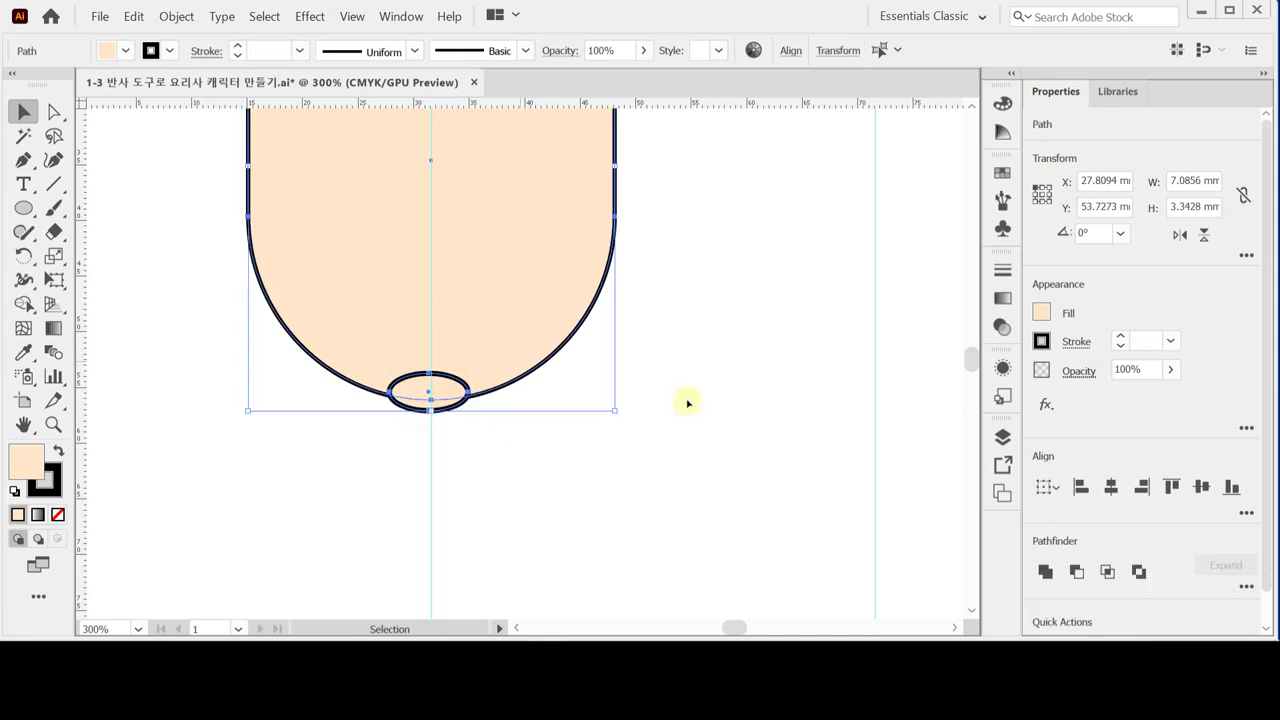
left_click(1111, 487)
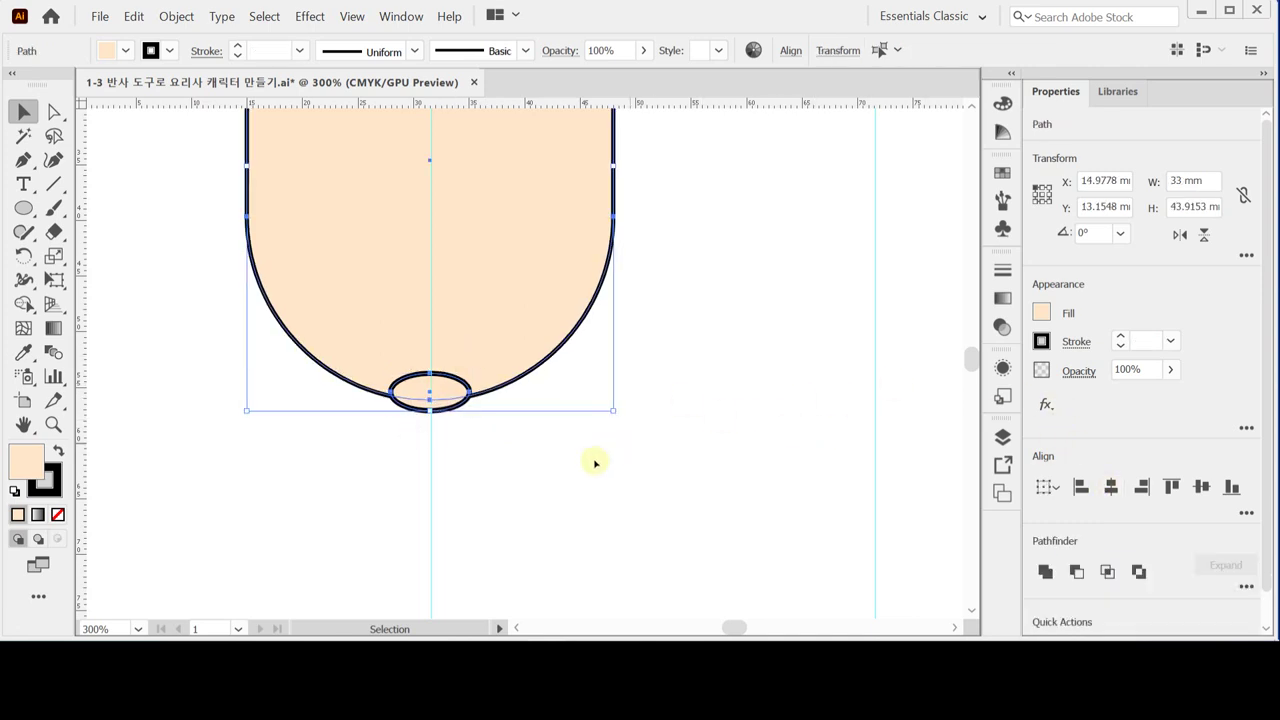
left_click(505, 465)
left_click(445, 400)
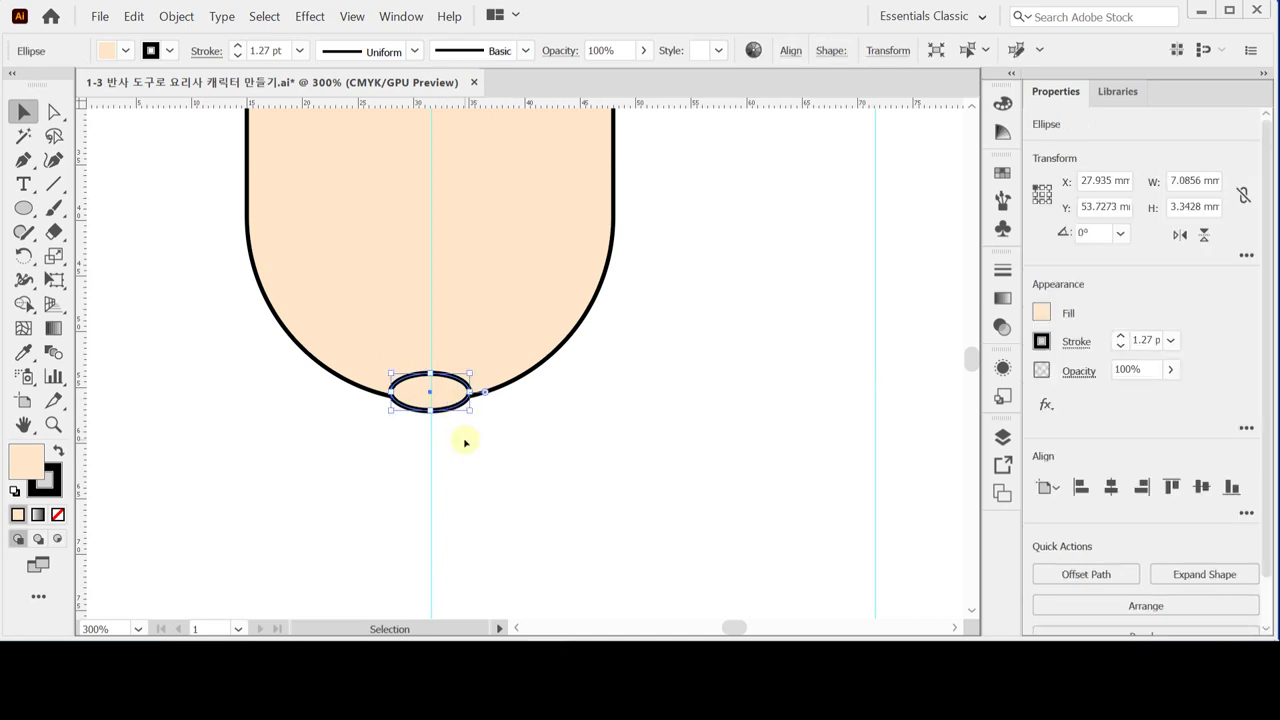
left_click(467, 443)
- Unite the face shape and the chin ellipse into a single path with Pathfinder
left_click_drag(377, 463, 517, 340)
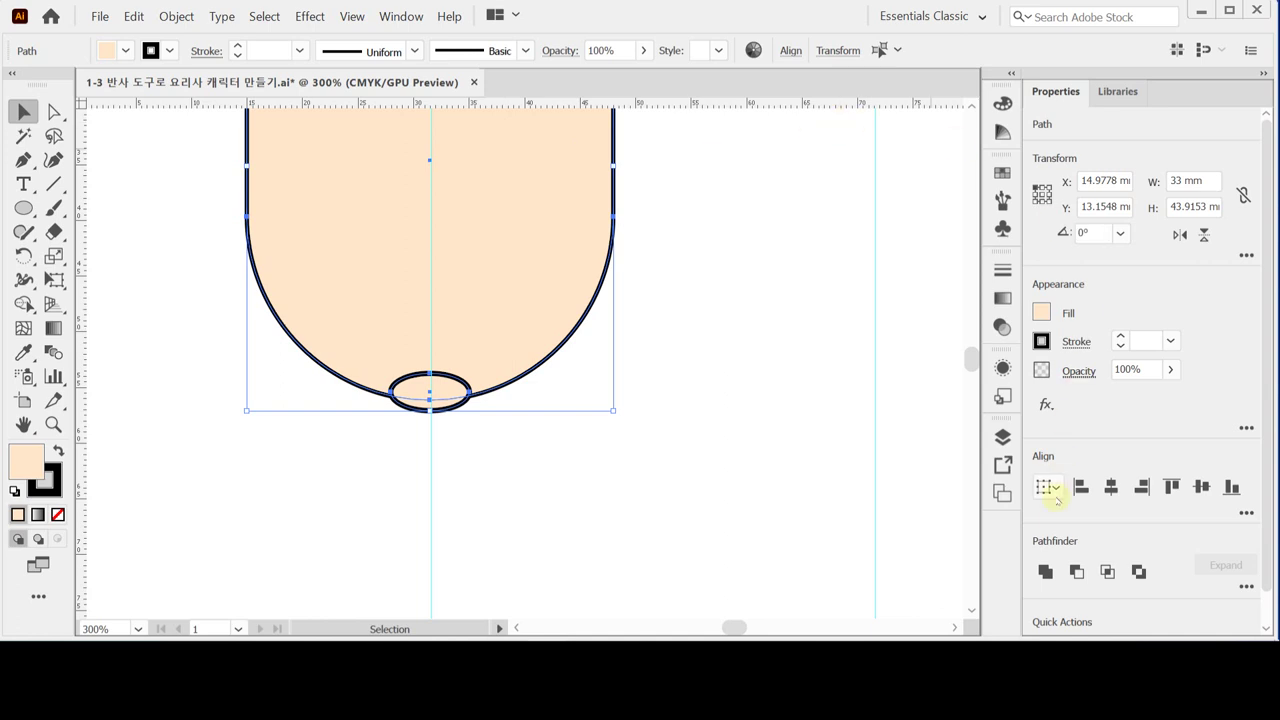
left_click(1045, 571)
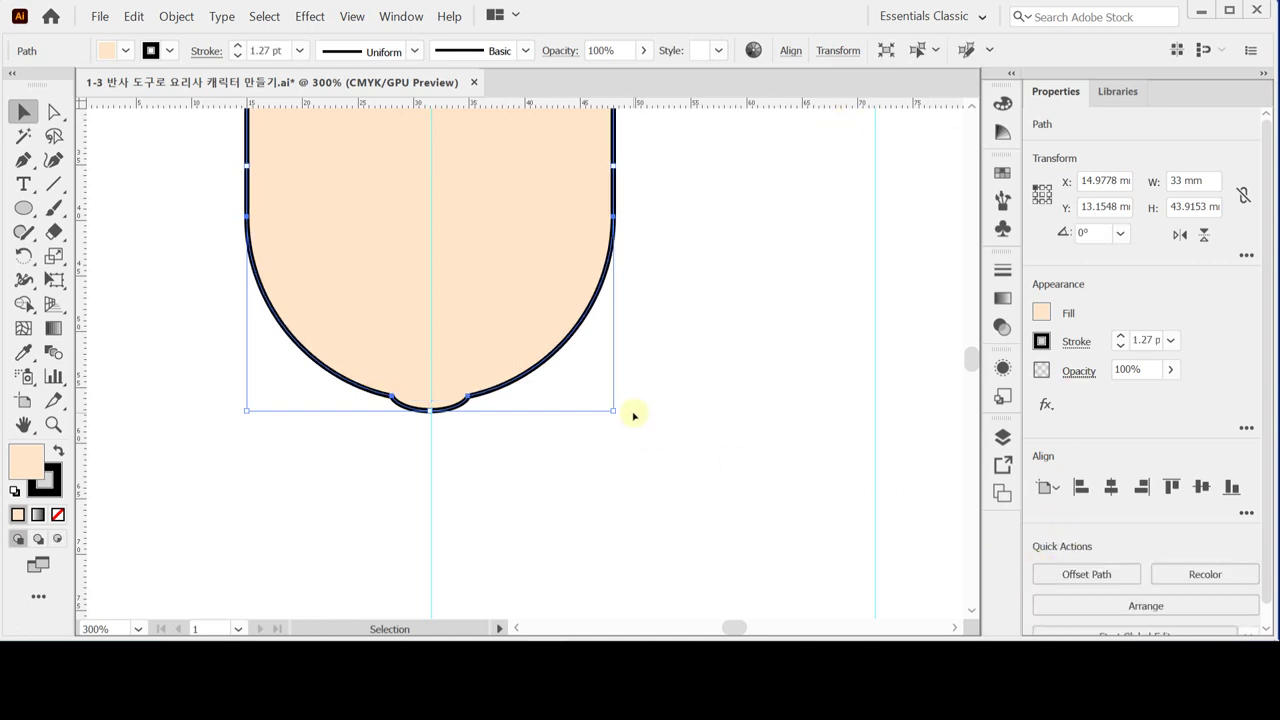
left_click(558, 341, "alt")
left_click_drag(523, 306, 534, 368)
key("space")
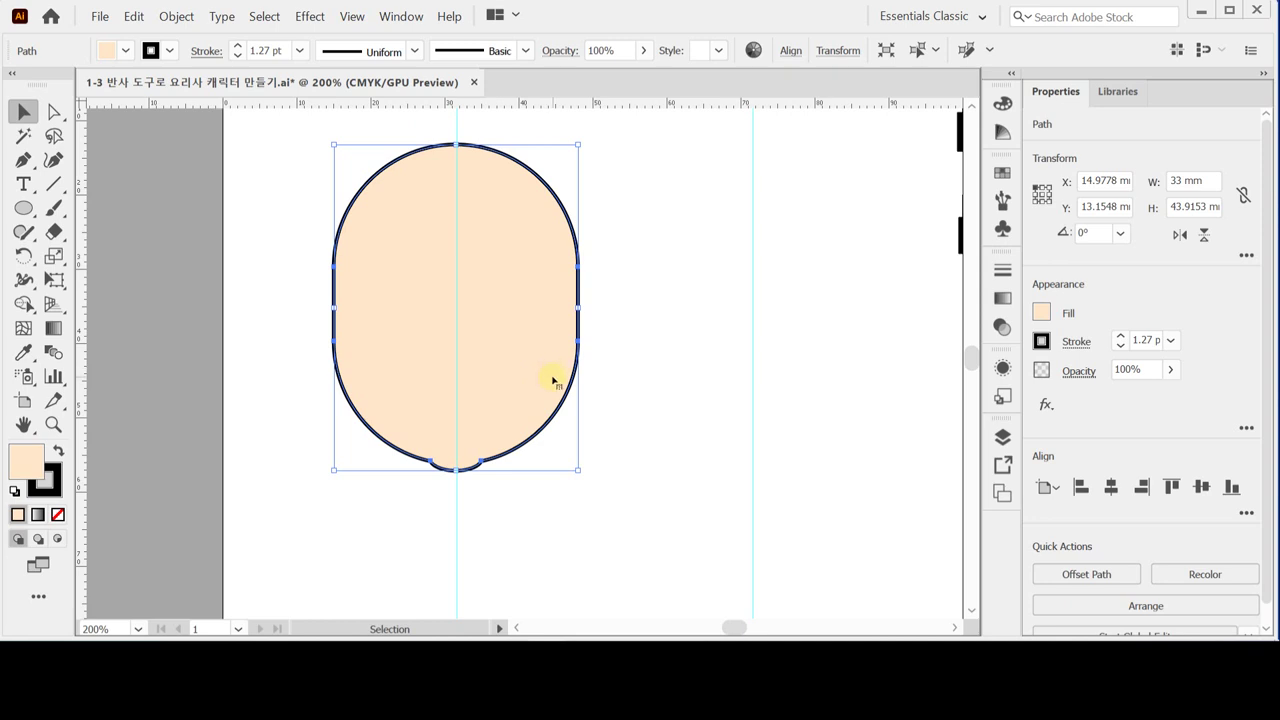
- Draw a rectangle about 45 by 18.1 mm over the upper part of the face and subtract it from the face with Minus Front
left_click_drag(24, 207, 100, 207)
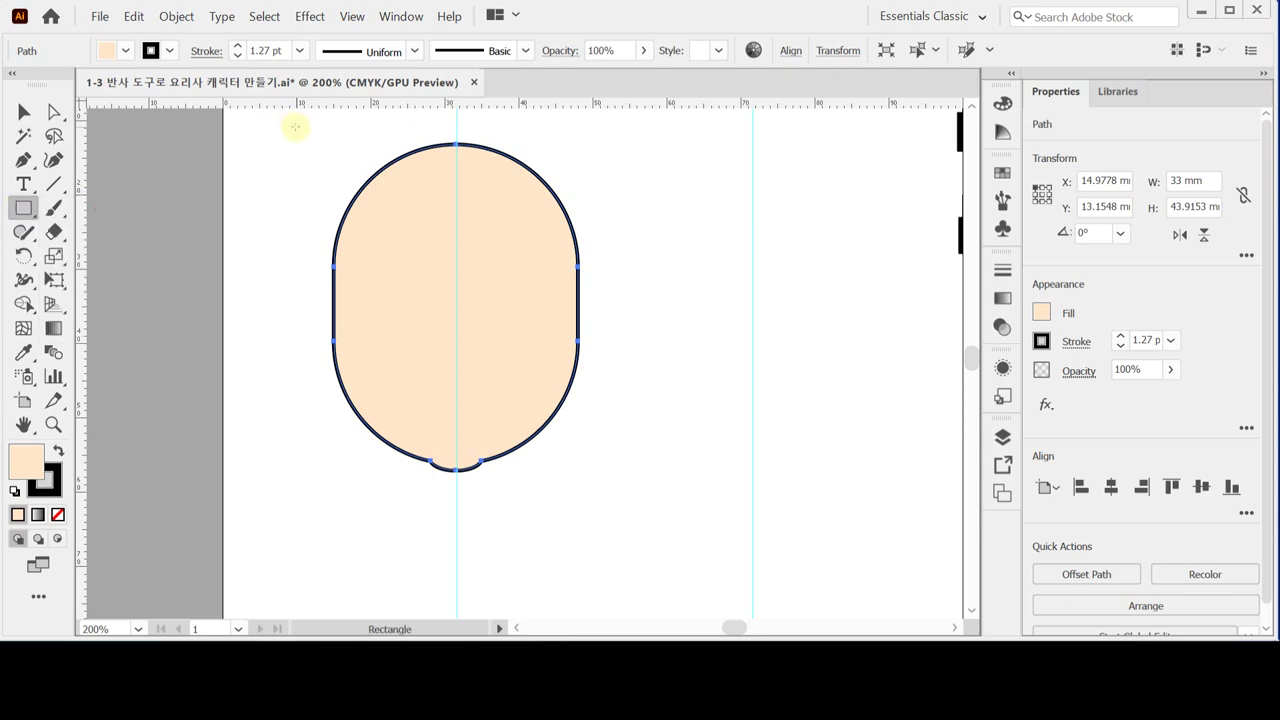
left_click_drag(304, 126, 638, 260)
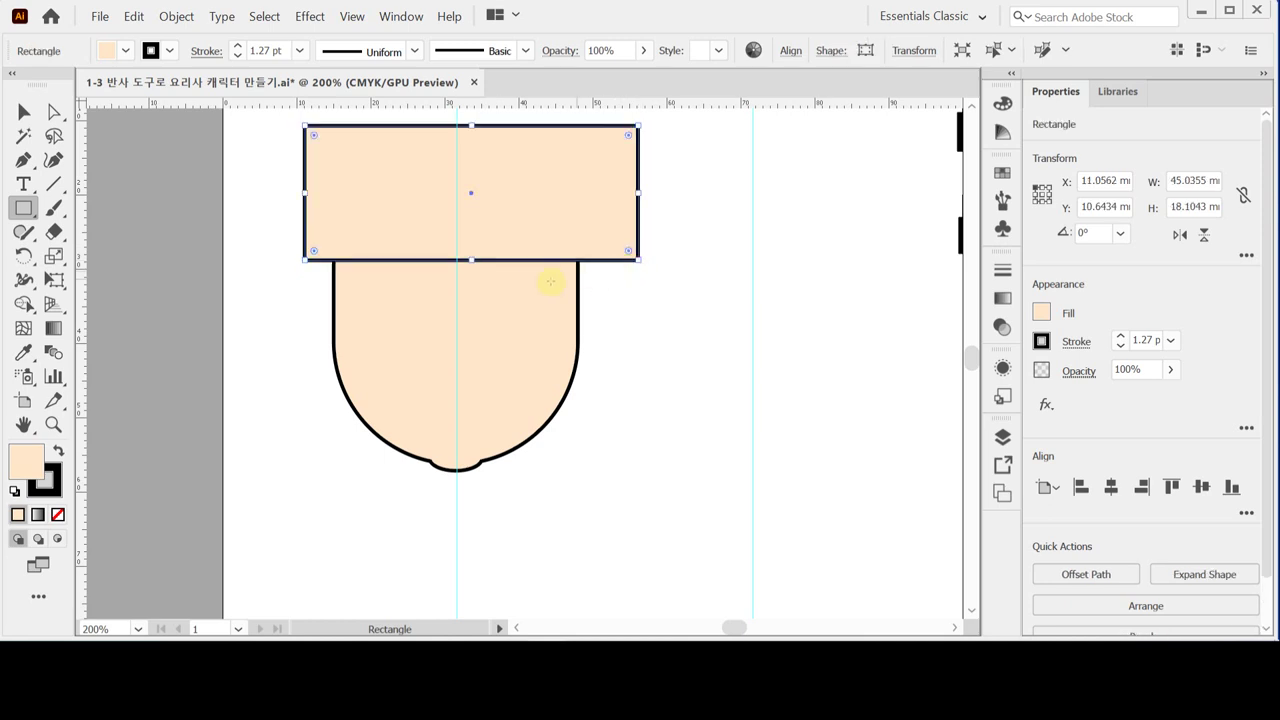
left_click(506, 294, "ctrl")
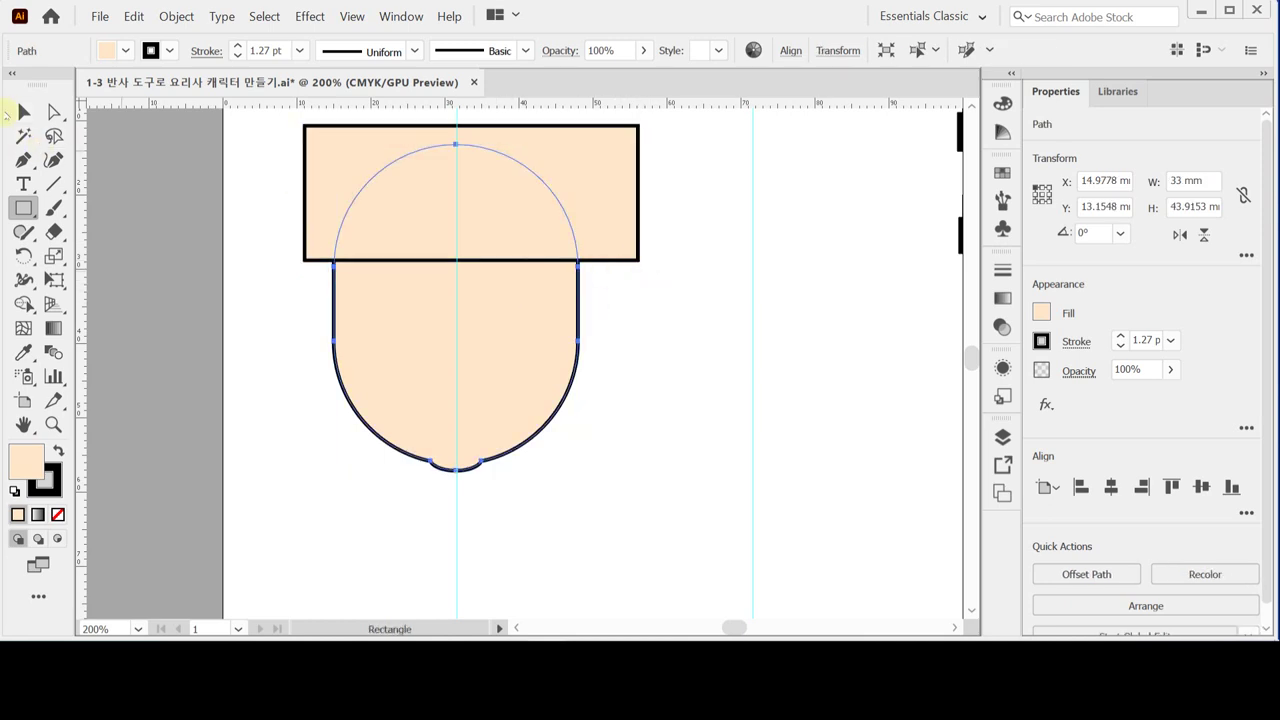
left_click(20, 111)
left_click(257, 200)
left_click_drag(256, 168, 437, 309)
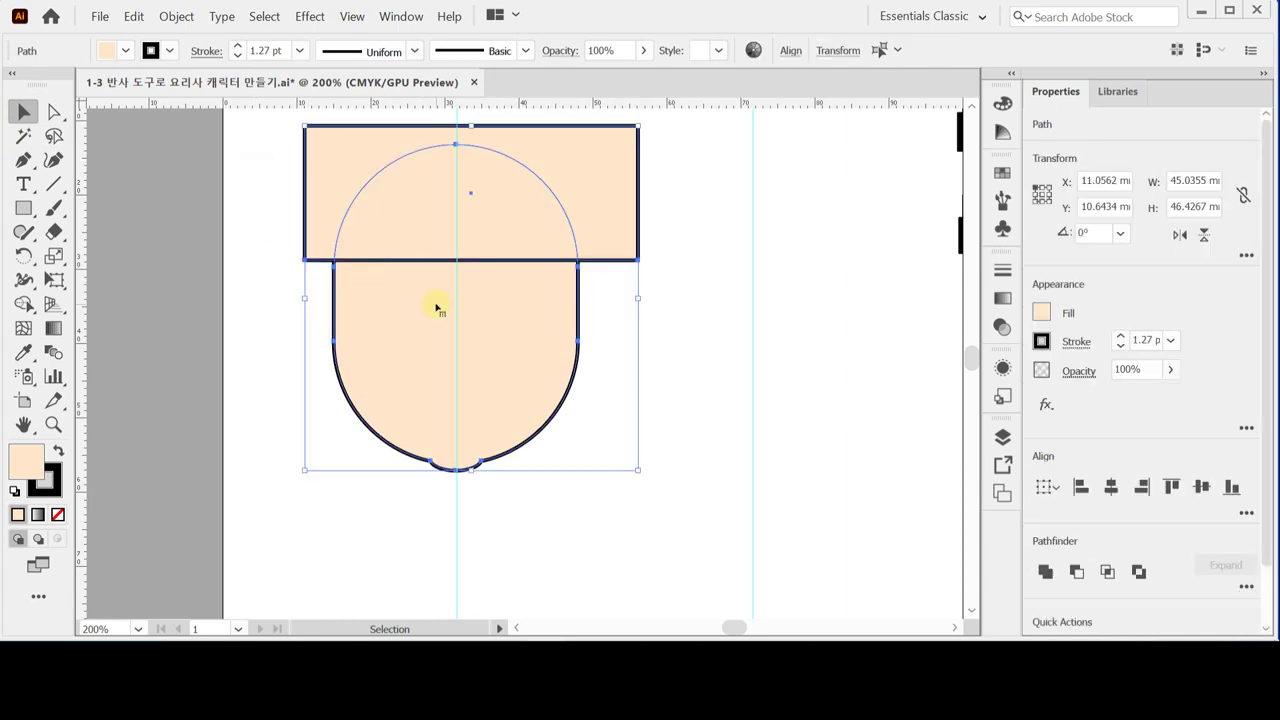
left_click(1076, 571)
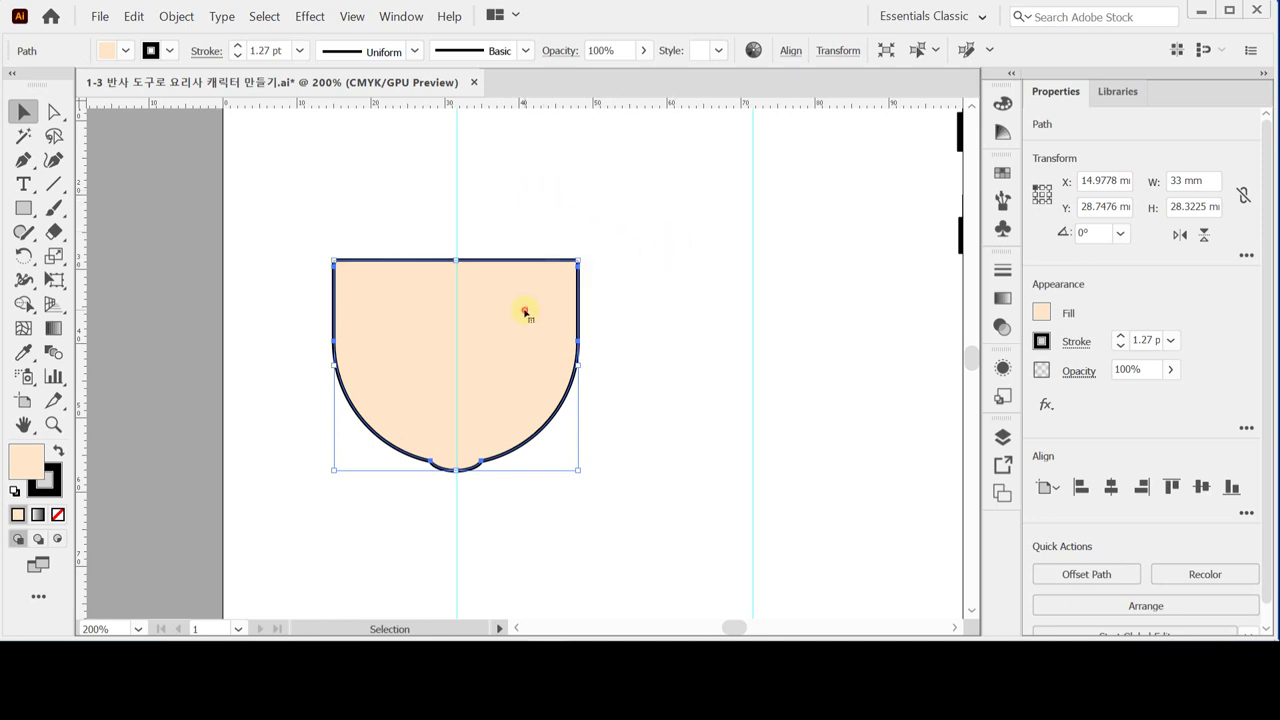
- Increase the trimmed face's black stroke weight to 5 pt
left_click(1041, 341)
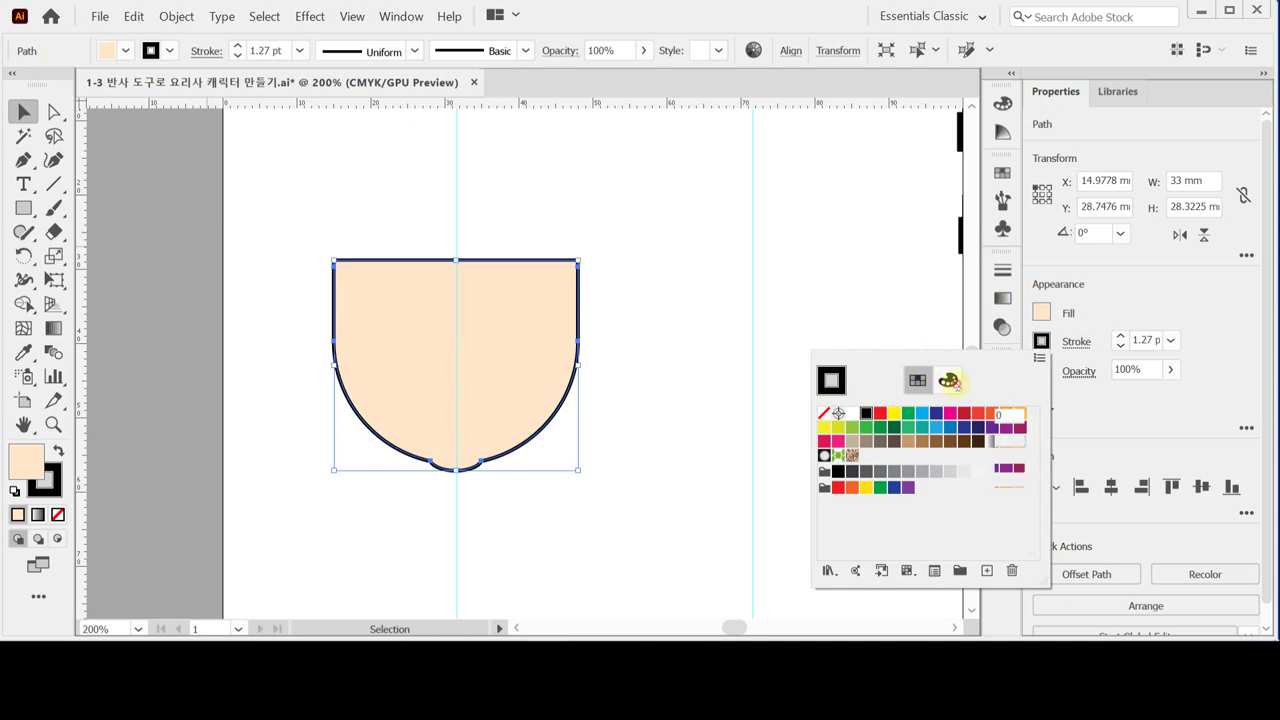
left_click(948, 380)
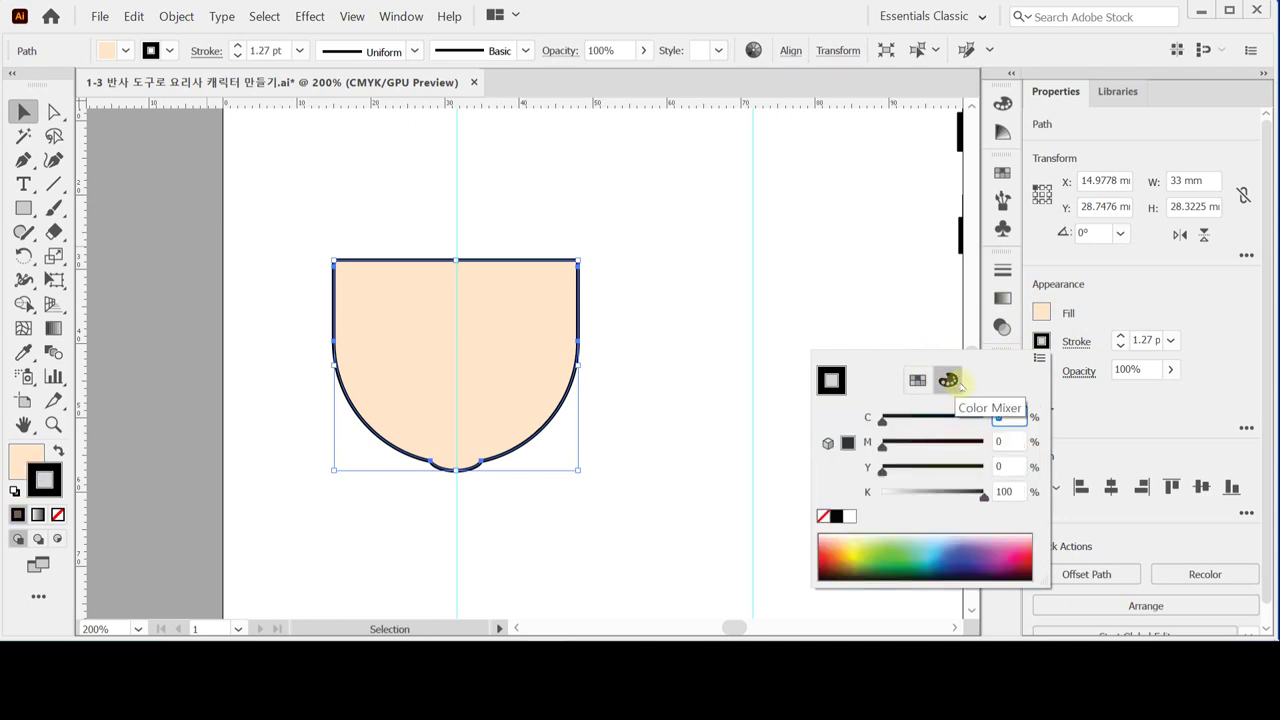
left_click(1121, 336)
left_click(1121, 336)
left_click(1121, 336)
left_click(1121, 336)
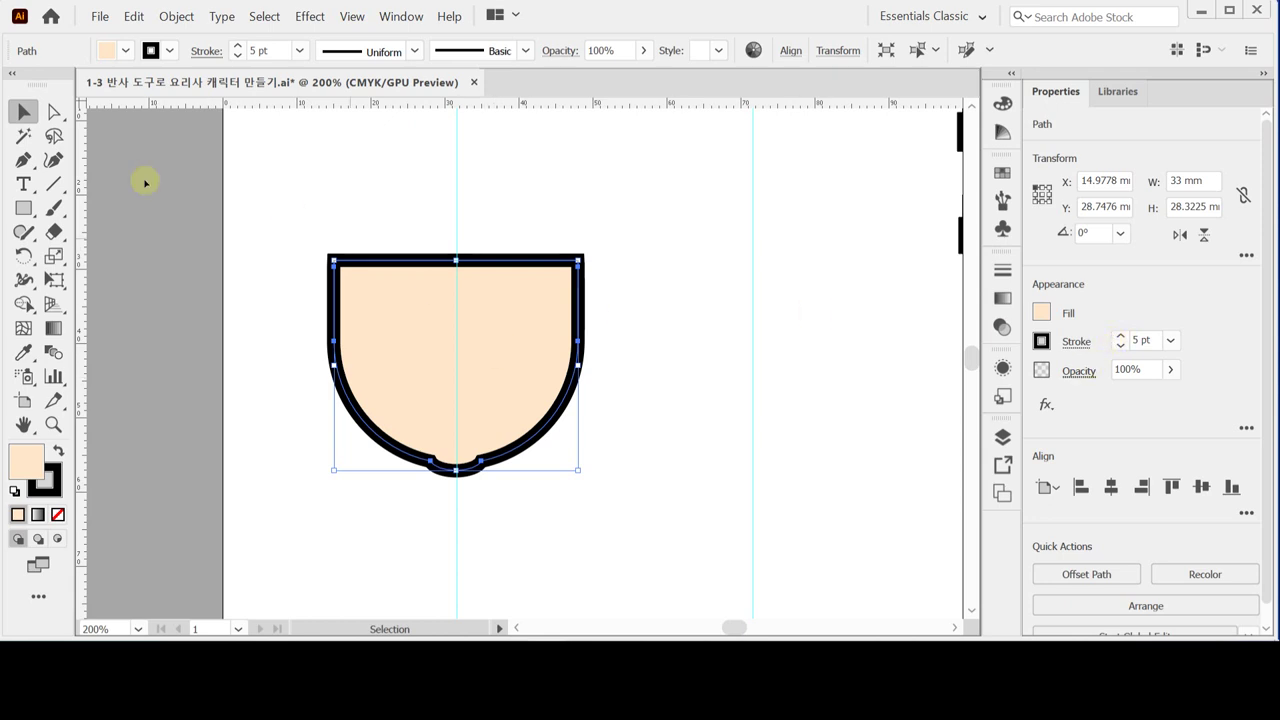
- Save the document, then create a 9 mm by 9 mm circle over the left edge of the face for the ear
left_click(25, 208)
left_click_drag(25, 208, 100, 257)
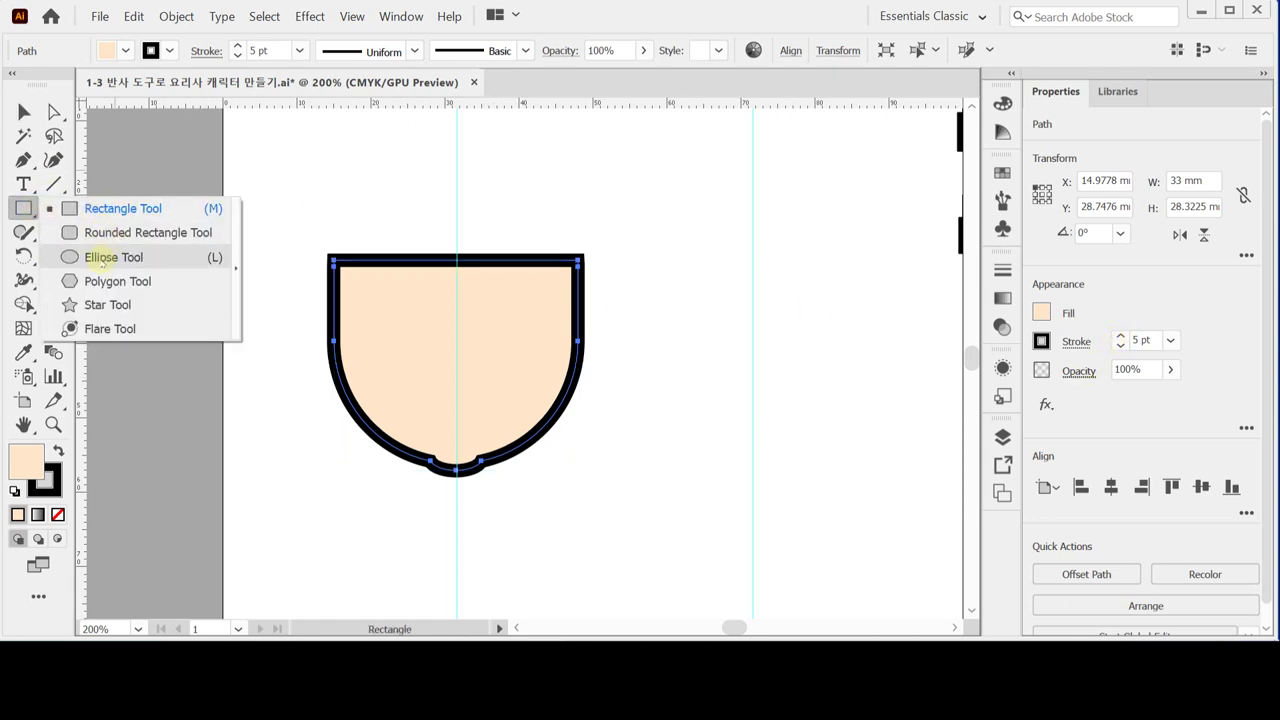
key("ctrl+s")
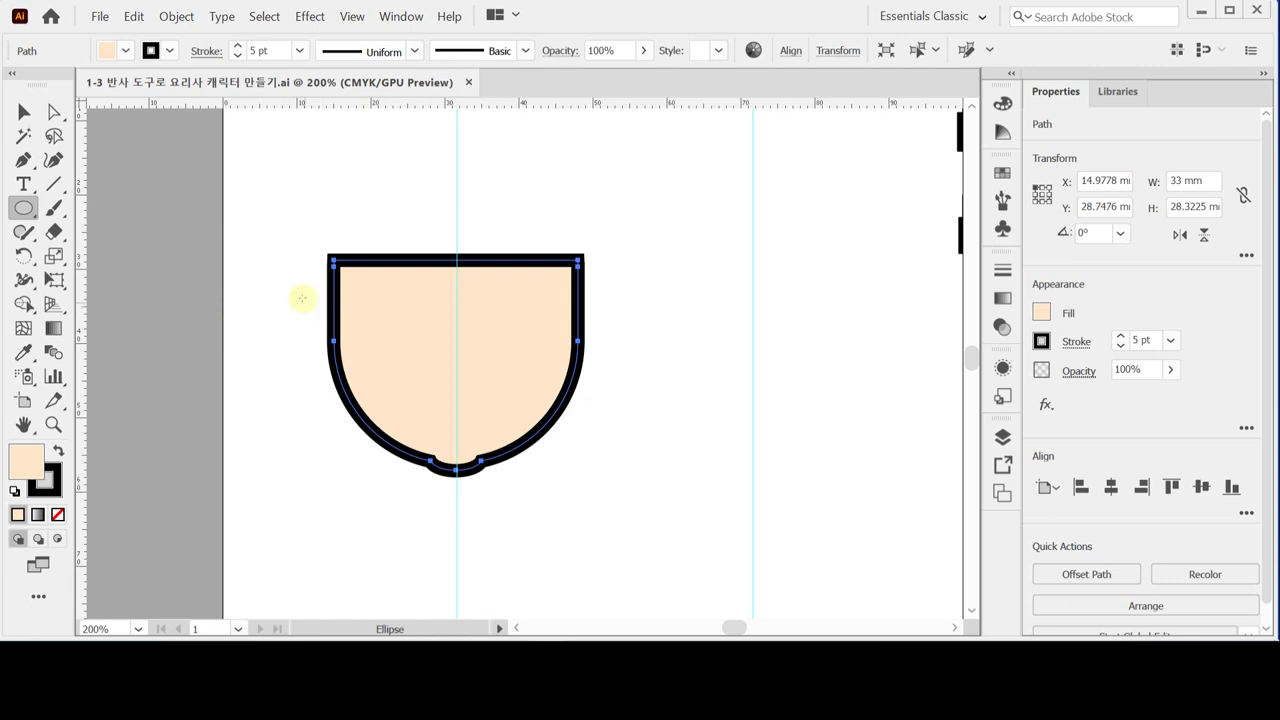
left_click(300, 295)
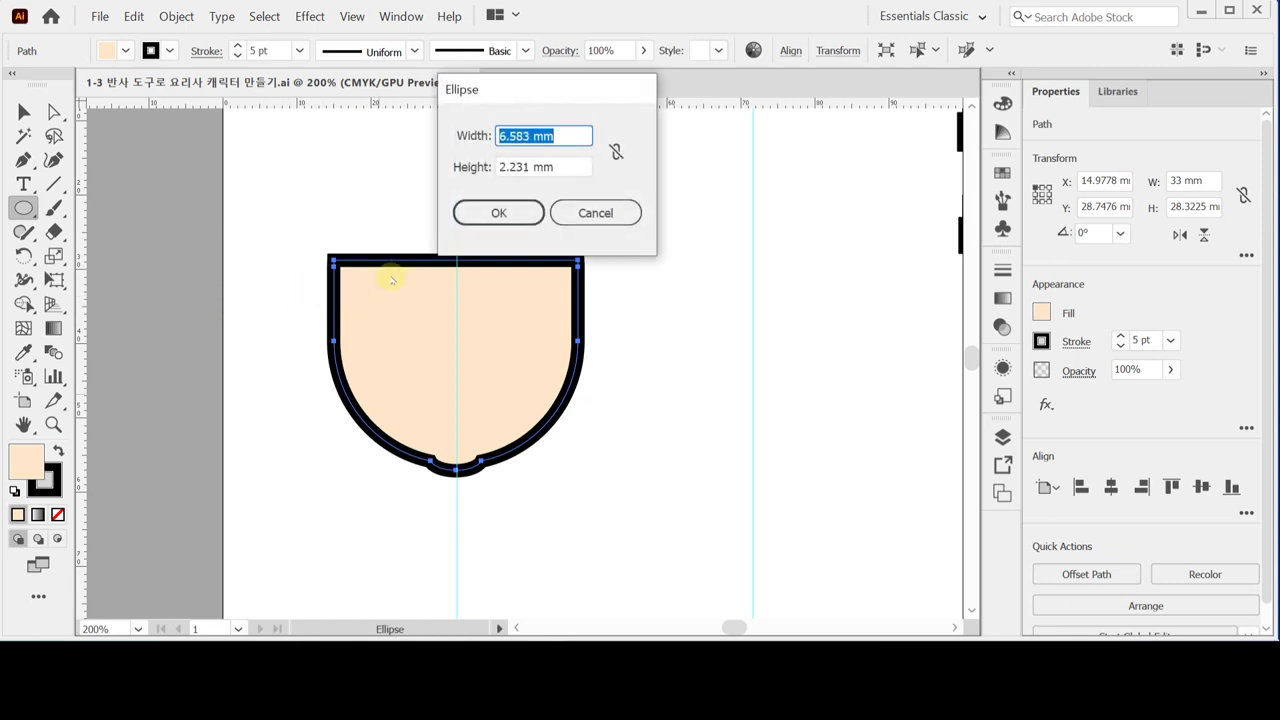
type("9")
left_click(466, 167)
left_click(481, 210)
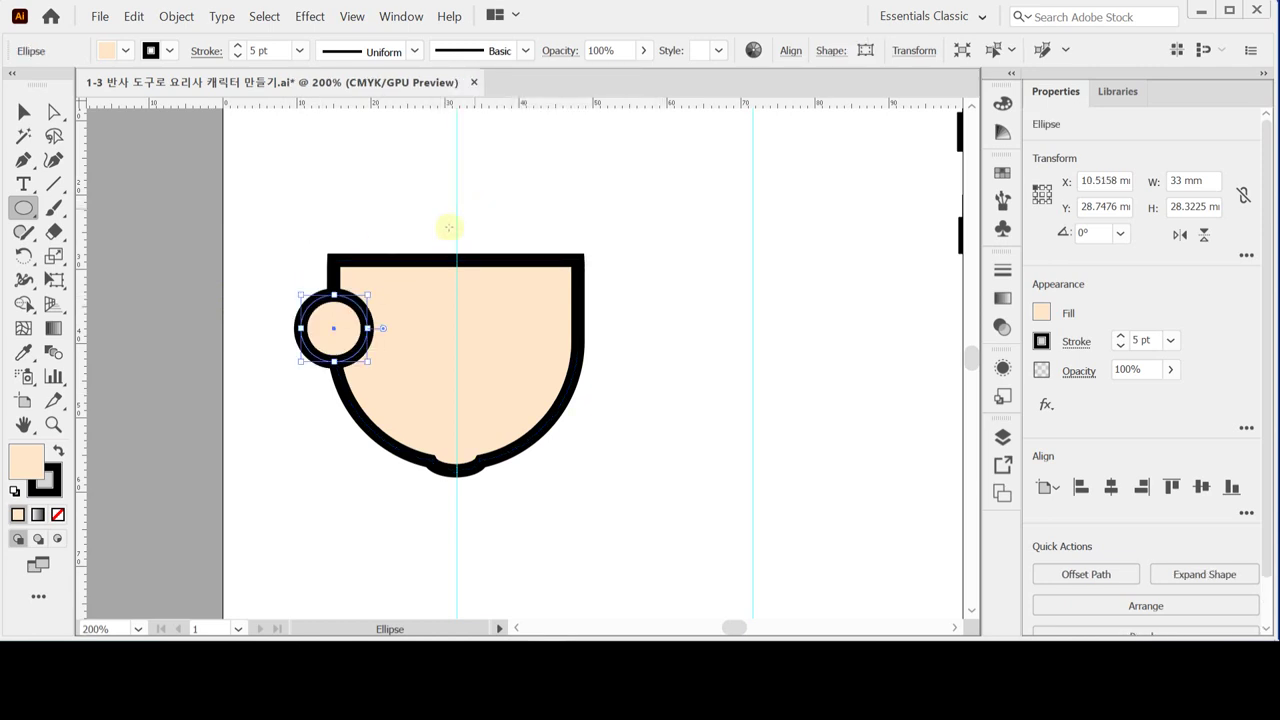
- Shift the ear circle slightly outward and up along the face's left edge, and deselect it
left_click_drag(349, 330, 328, 309)
left_click(337, 333, "ctrl")
left_click_drag(510, 347, 424, 353)
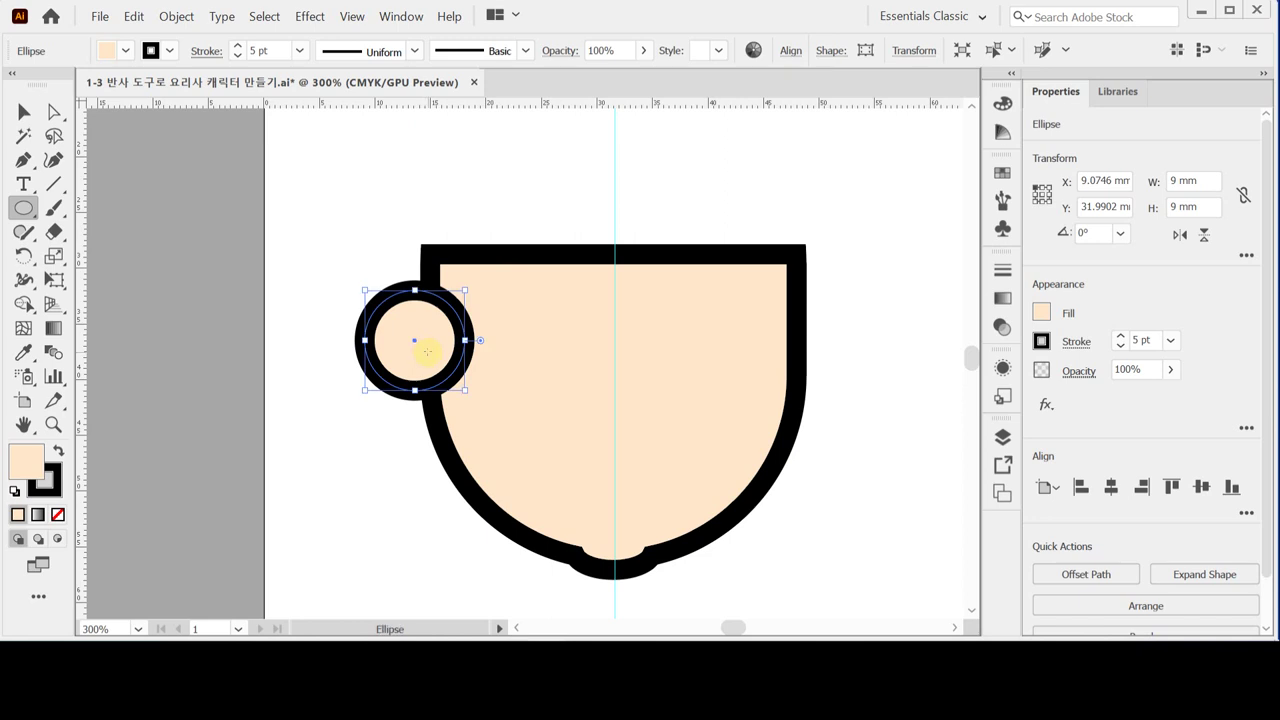
key("ctrl+minus")
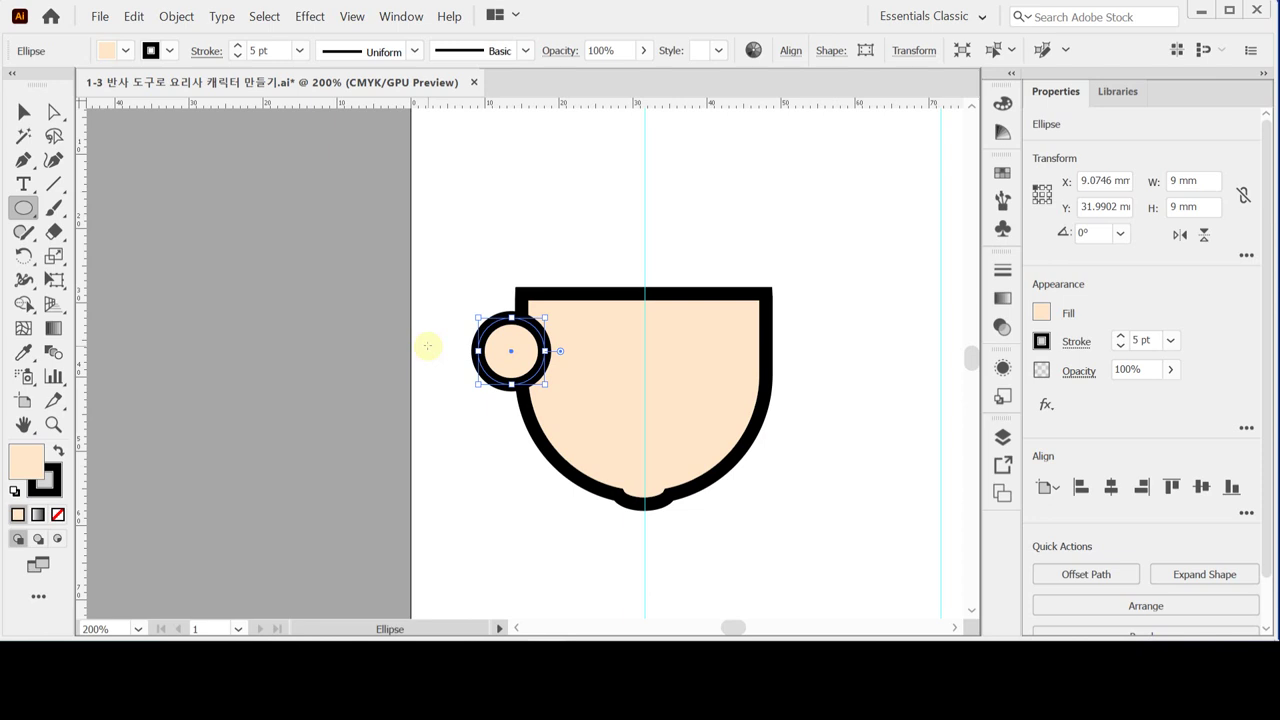
key("ctrl+plus")
left_click_drag(512, 365, 466, 338)
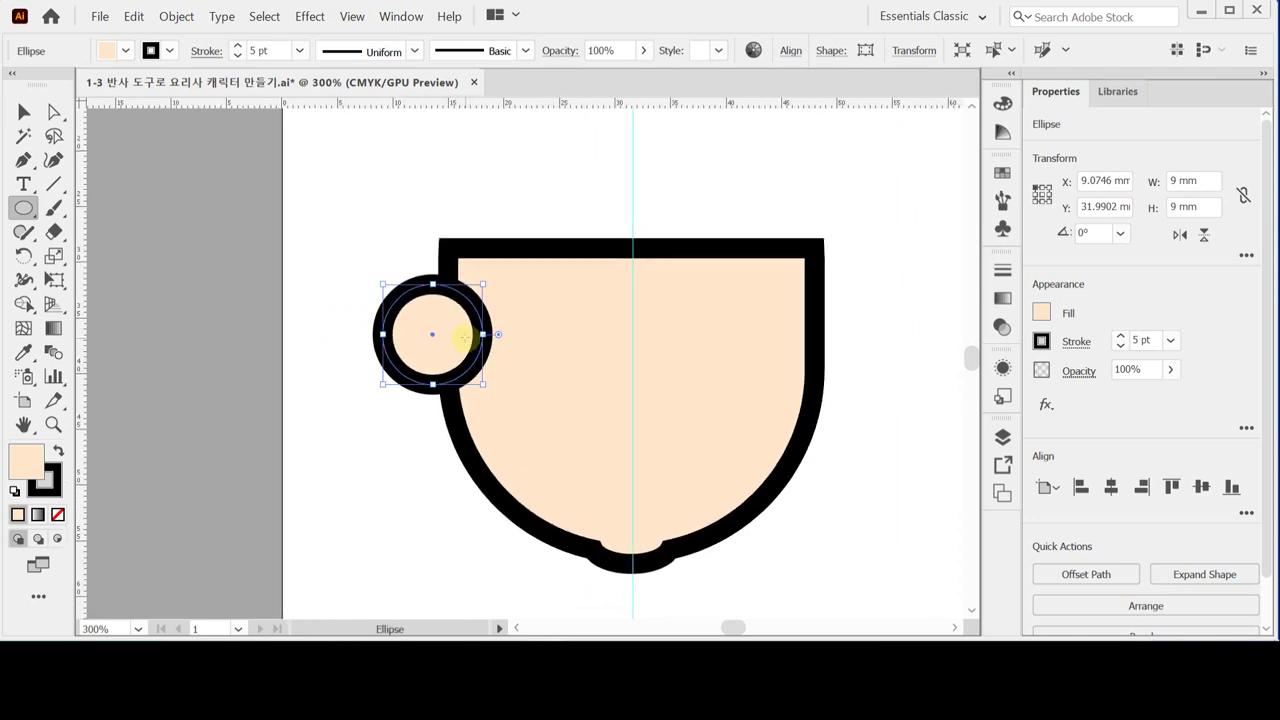
left_click(349, 234)
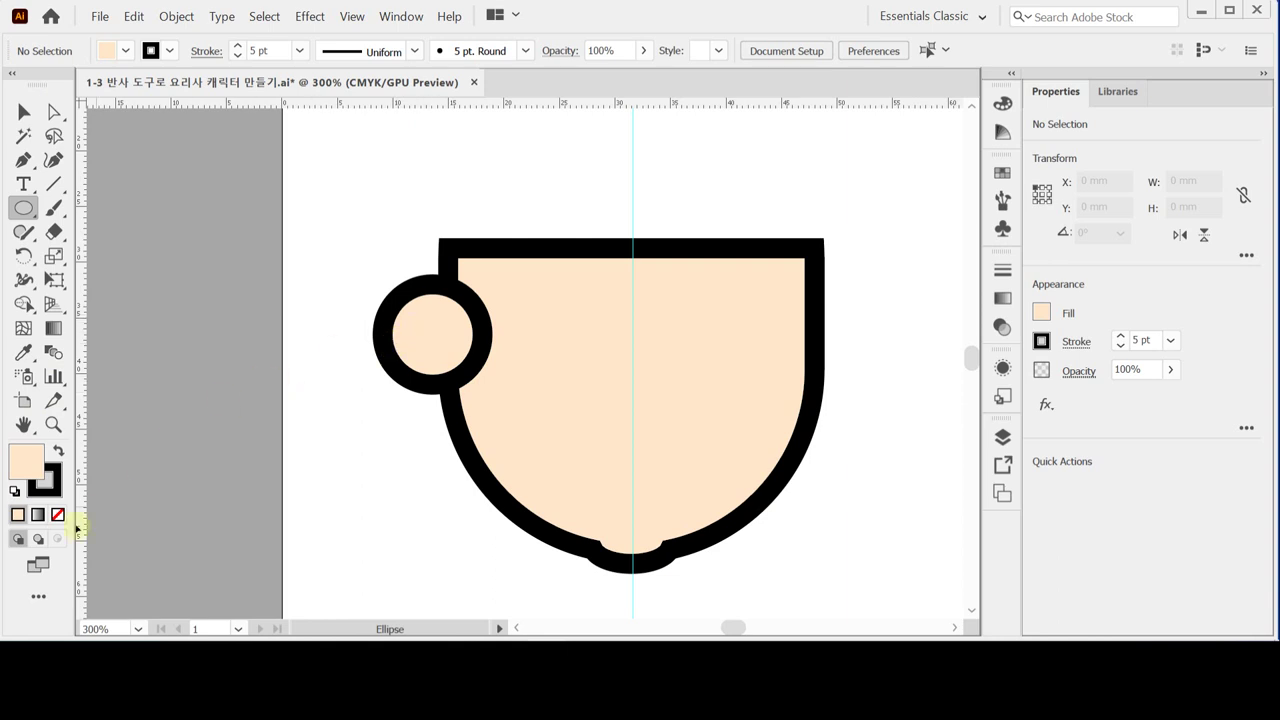
- With the default white fill and black stroke, draw a circle about 4.6 mm wide inside the ear and nudge it left
left_click(14, 491)
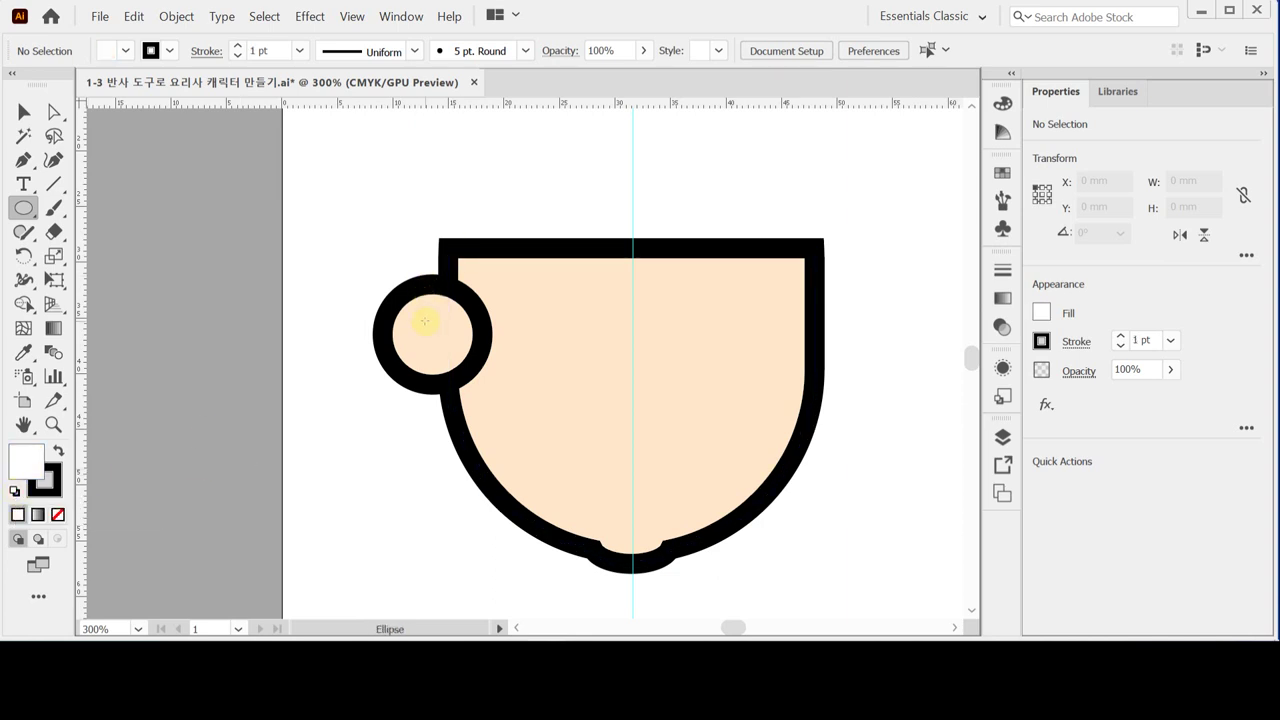
mouse_move(422, 312)
left_mouse_down()
mouse_move(480, 369)
mouse_move(442, 340)
mouse_move(455, 339)
mouse_move(423, 355)
left_mouse_up()
left_click(418, 357, "shift")
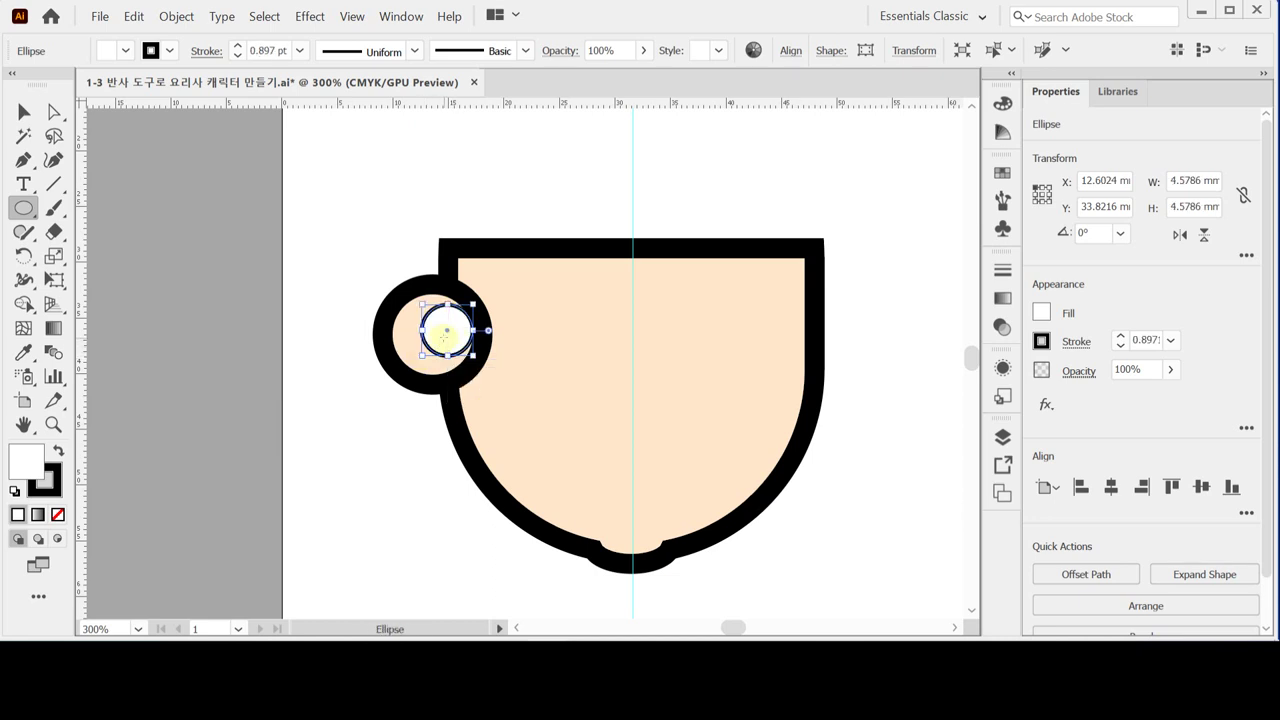
left_click(495, 343, "ctrl")
left_click(539, 361, "ctrl")
left_click_drag(539, 361, 390, 293)
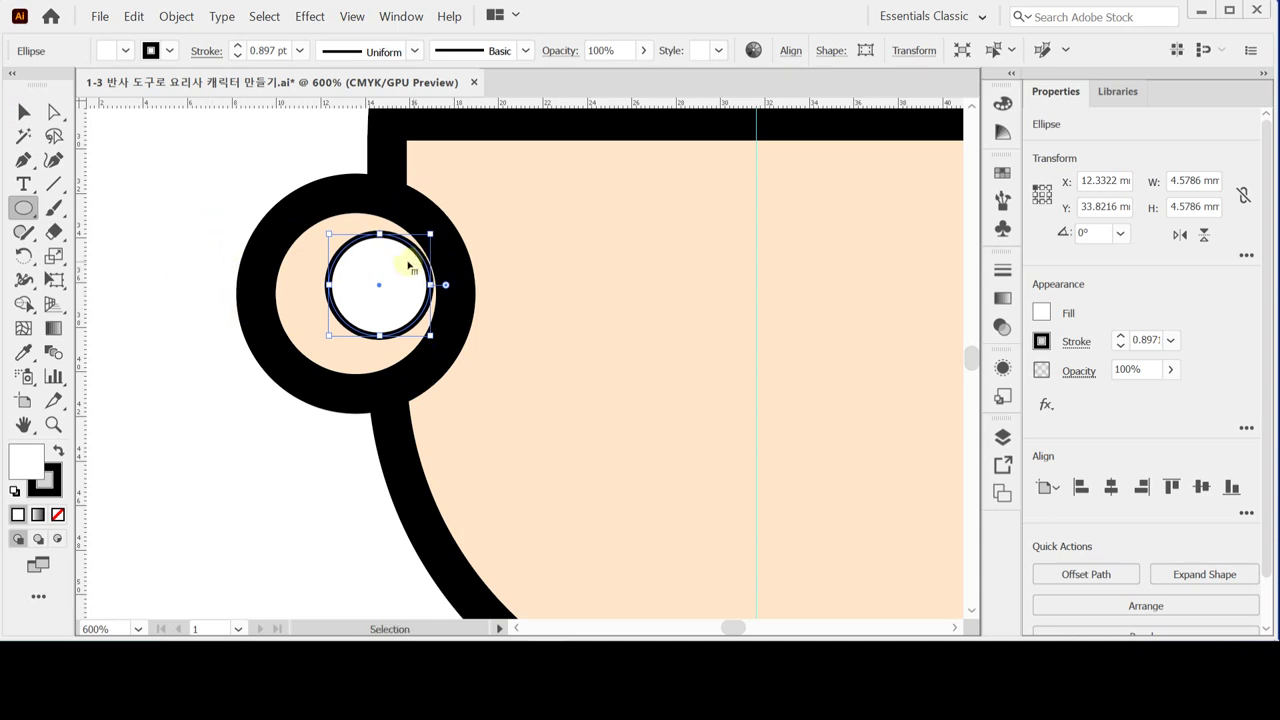
- Copy the small inner circle diagonally down and right, and subtract the copy from the original with Minus Front to form a crescent
left_click_drag(373, 302, 397, 322)
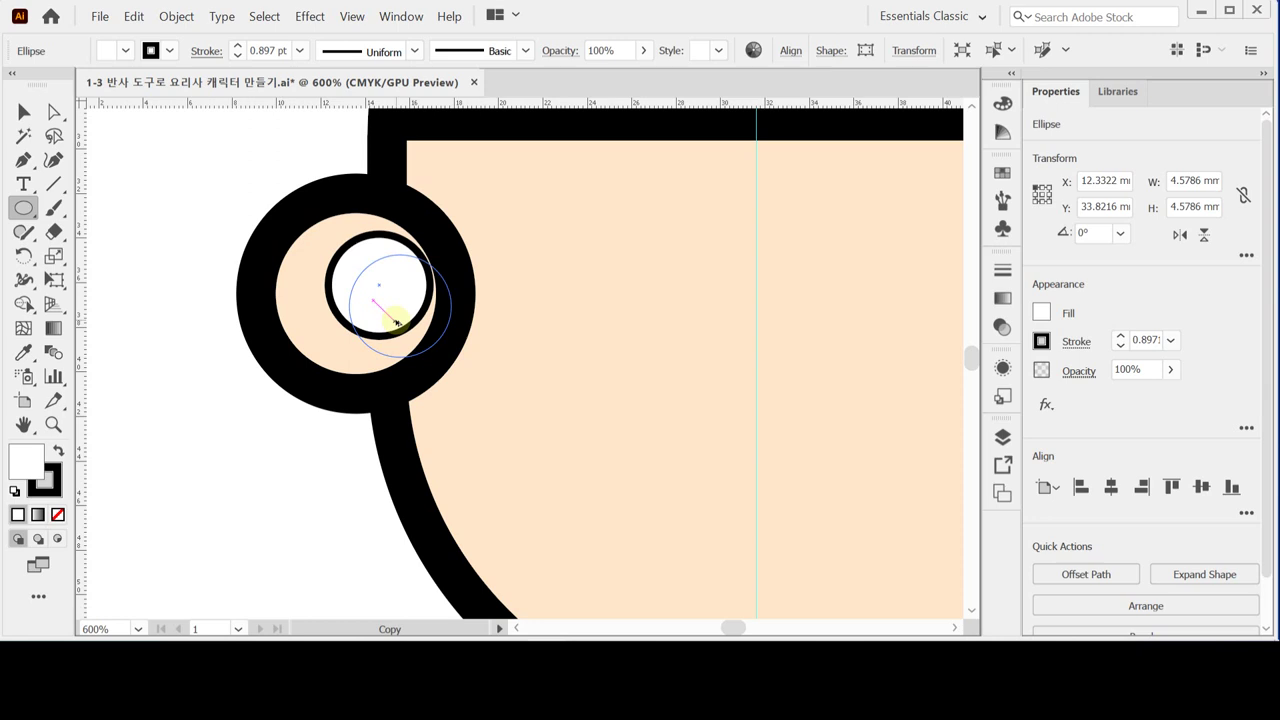
left_click_drag(397, 322, 266, 314)
key("ctrl")
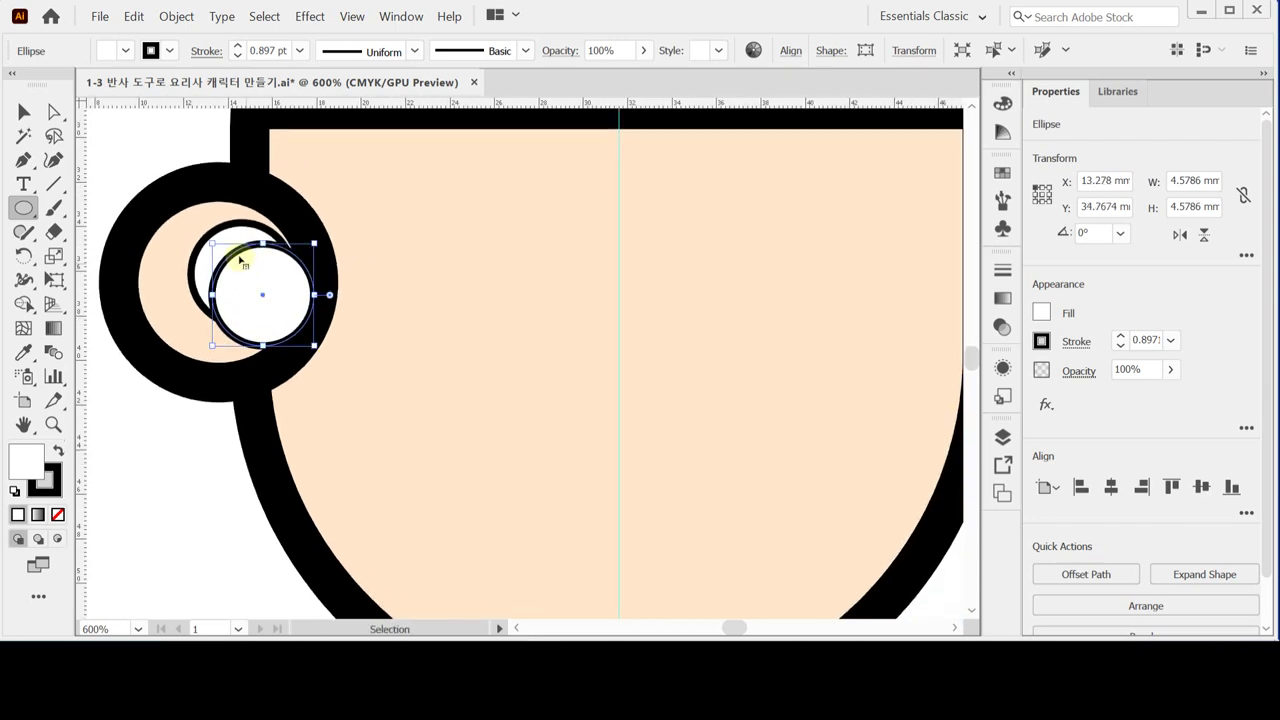
left_click(205, 265, "shift")
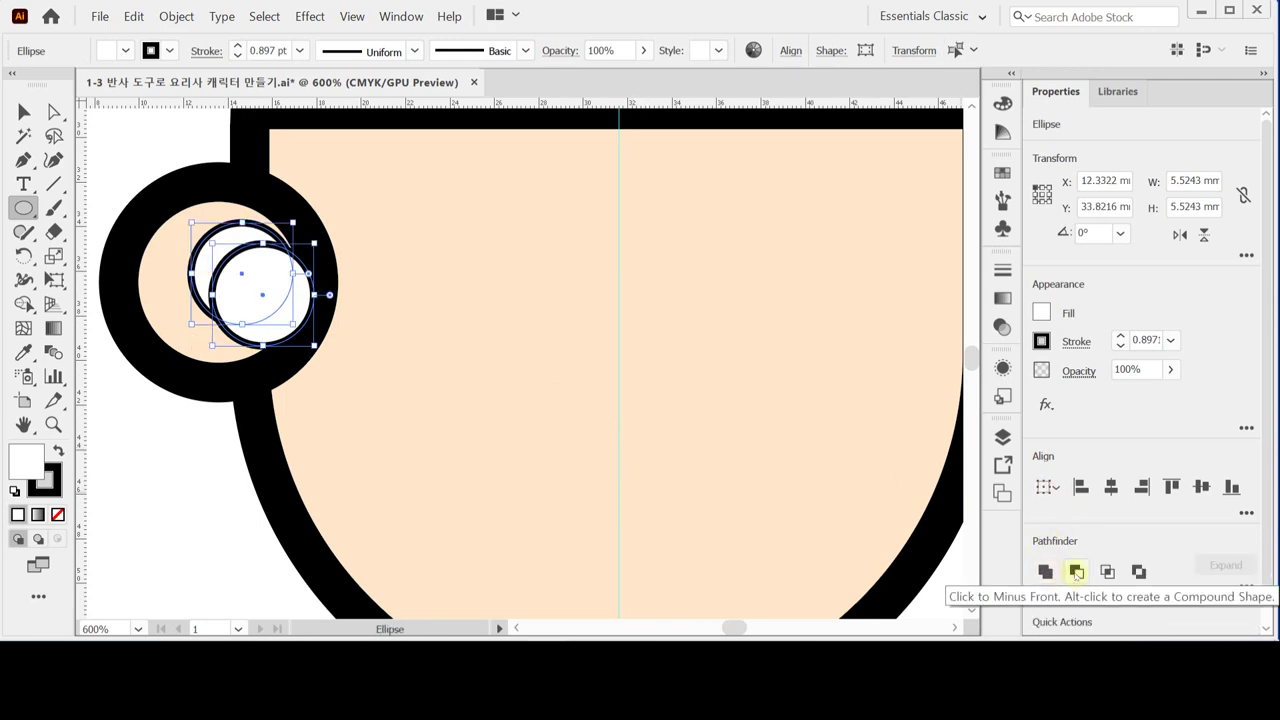
left_click(1076, 571)
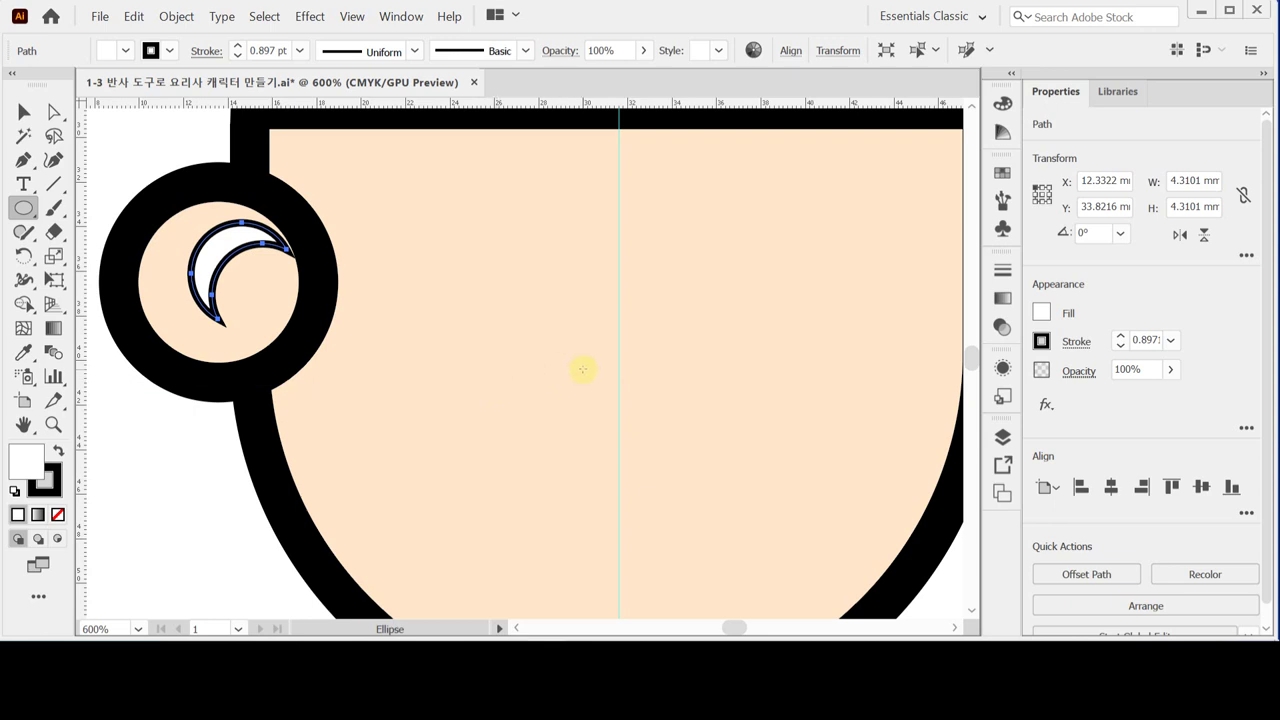
- Float the Color panel, give the crescent an 80% K fill, and remove its stroke
left_click_drag(1003, 103, 806, 95)
double_click(812, 97)
double_click(811, 97)
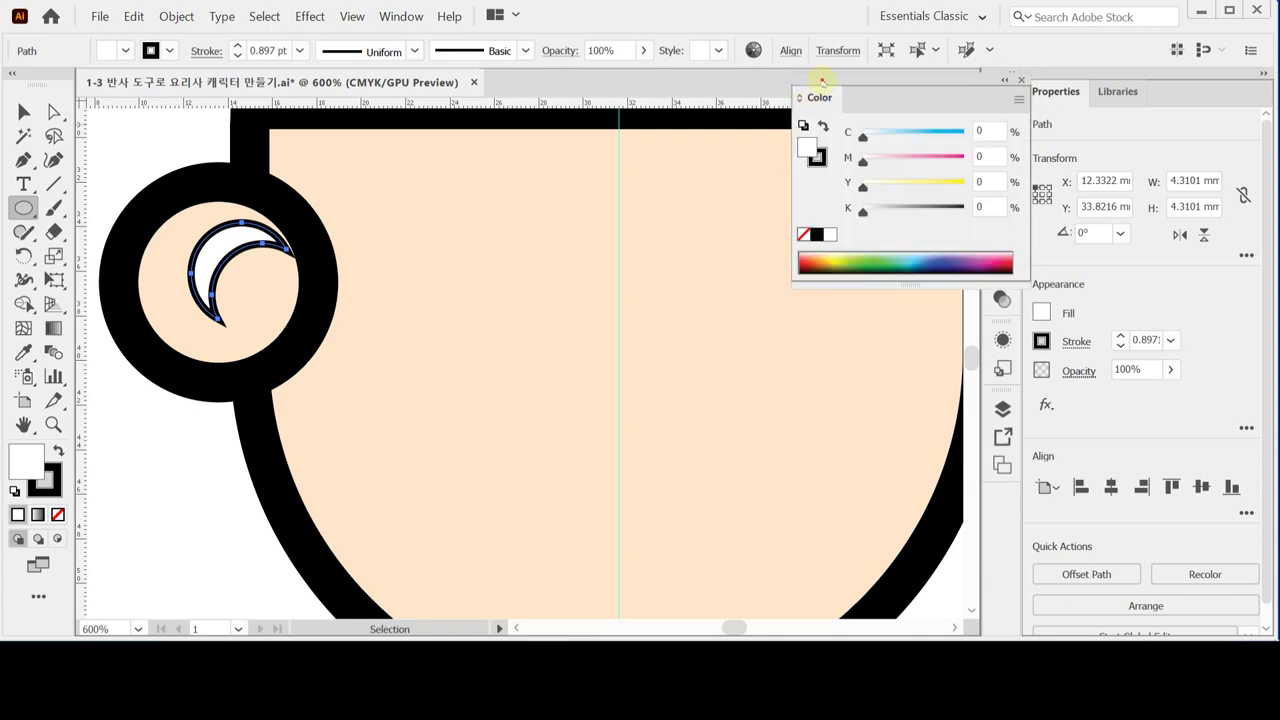
left_click_drag(812, 97, 787, 102)
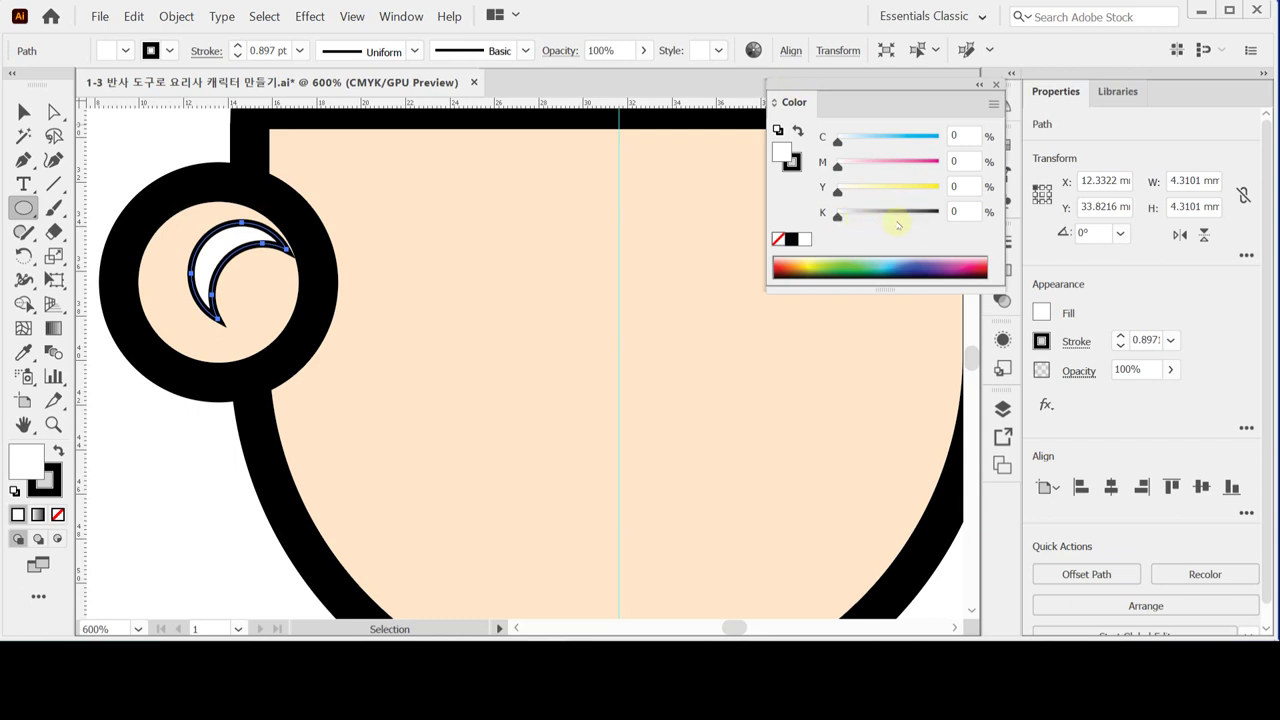
left_click(950, 211)
type("80")
key("Return")
left_click(792, 162)
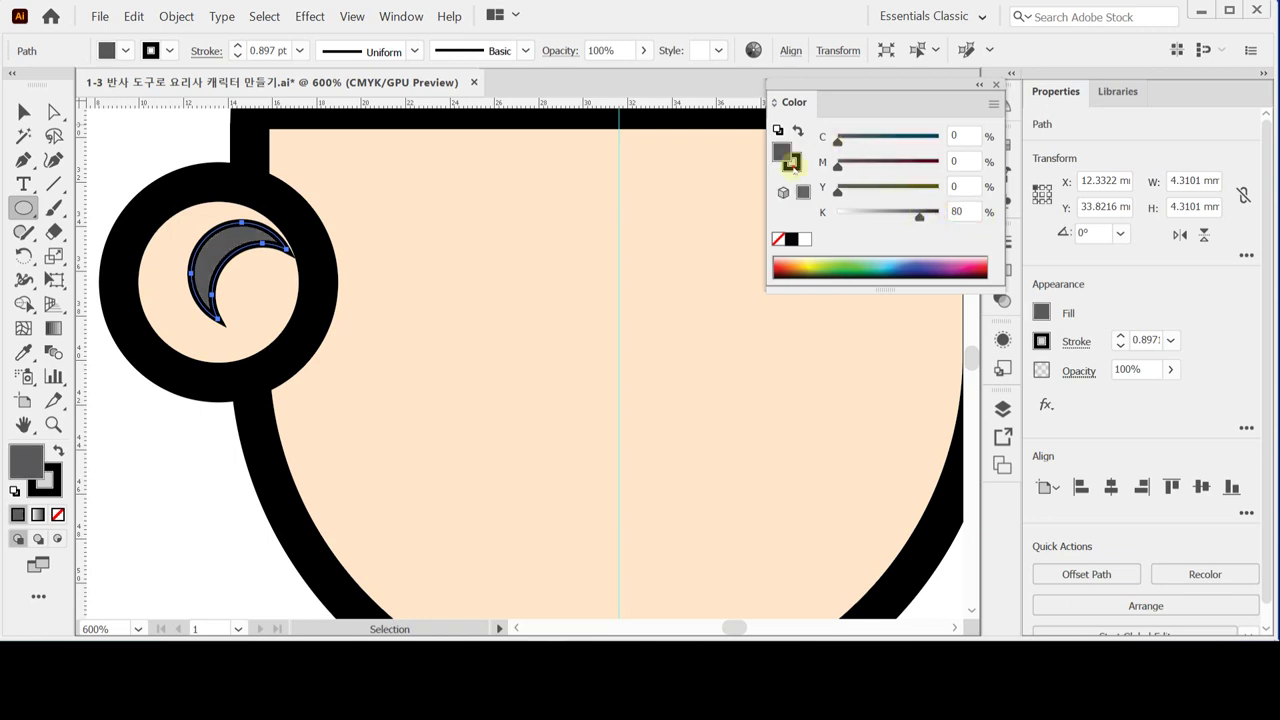
left_click(780, 241)
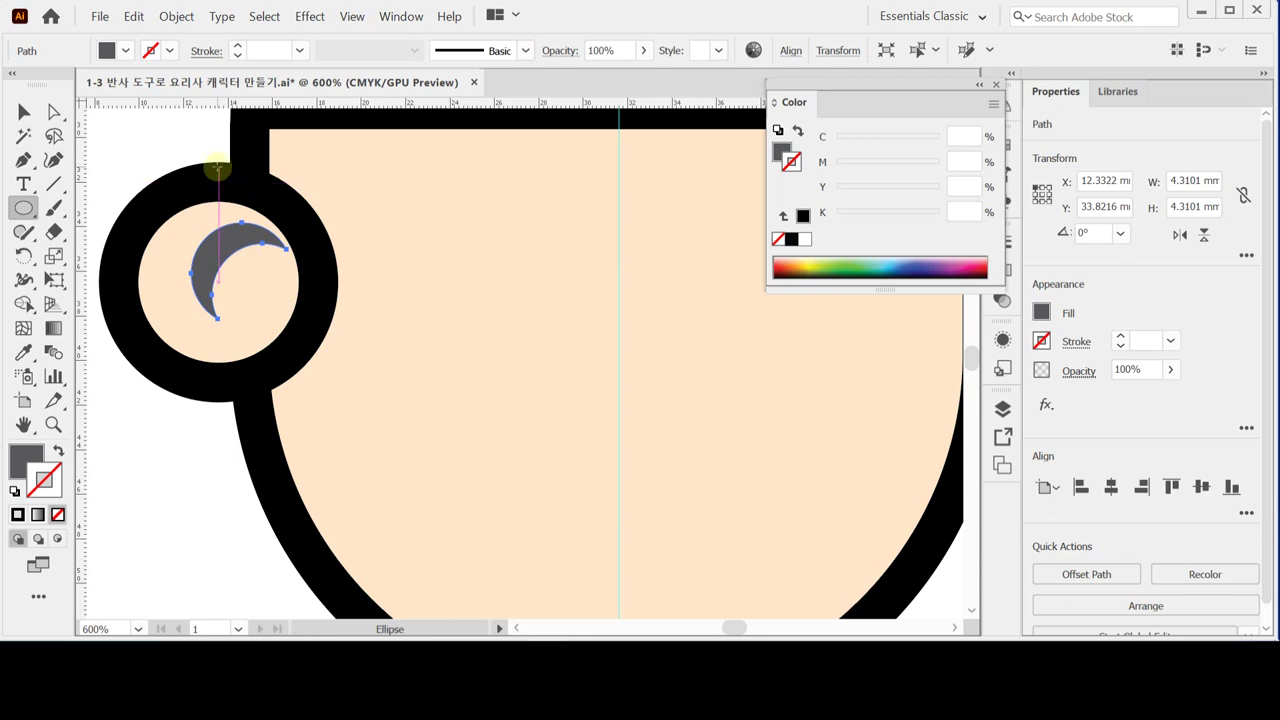
- Select the ear circle together with the crescent and arrange both behind the face
key("ctrl")
left_click(128, 148)
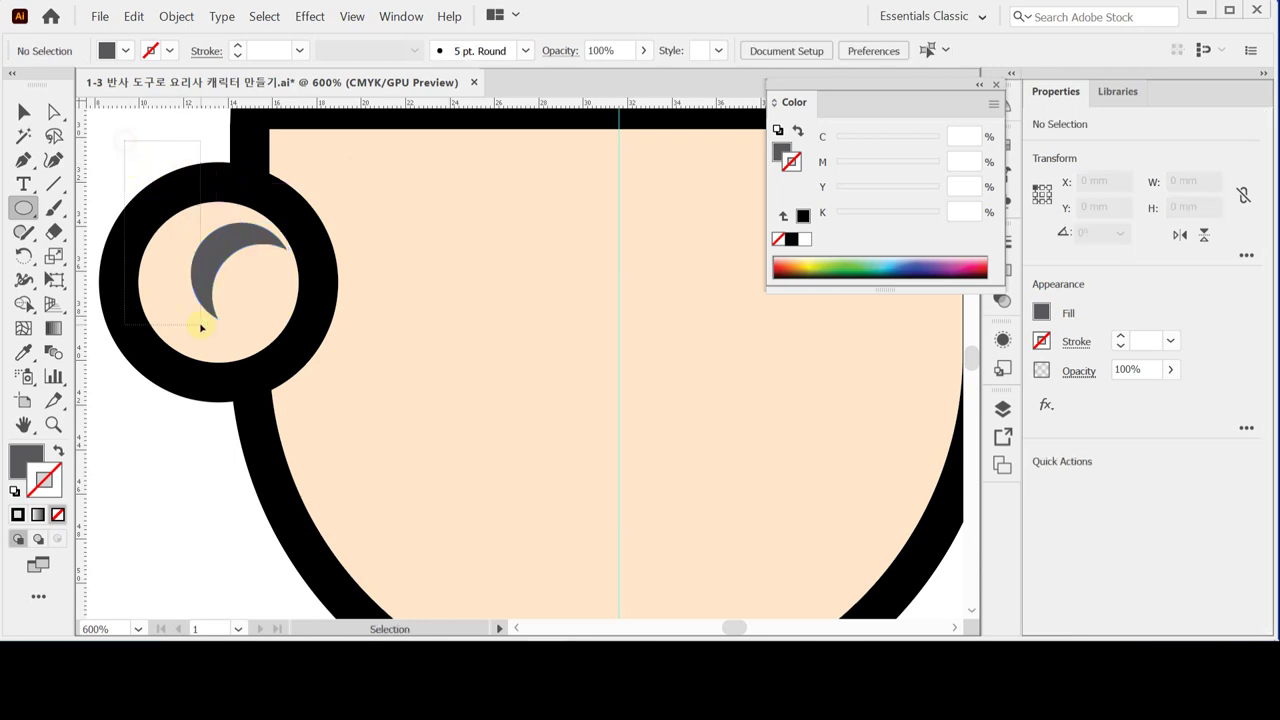
left_click_drag(206, 349, 178, 266)
right_click(178, 266)
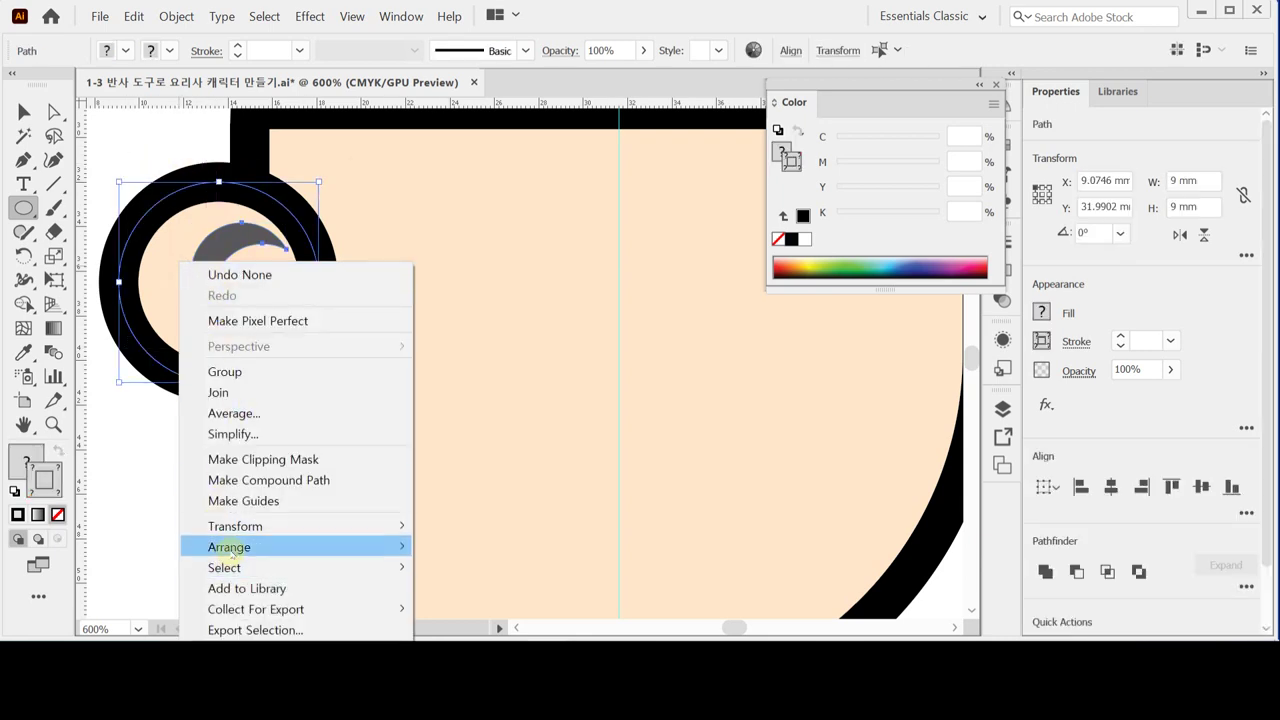
mouse_move(363, 543)
left_click(487, 522)
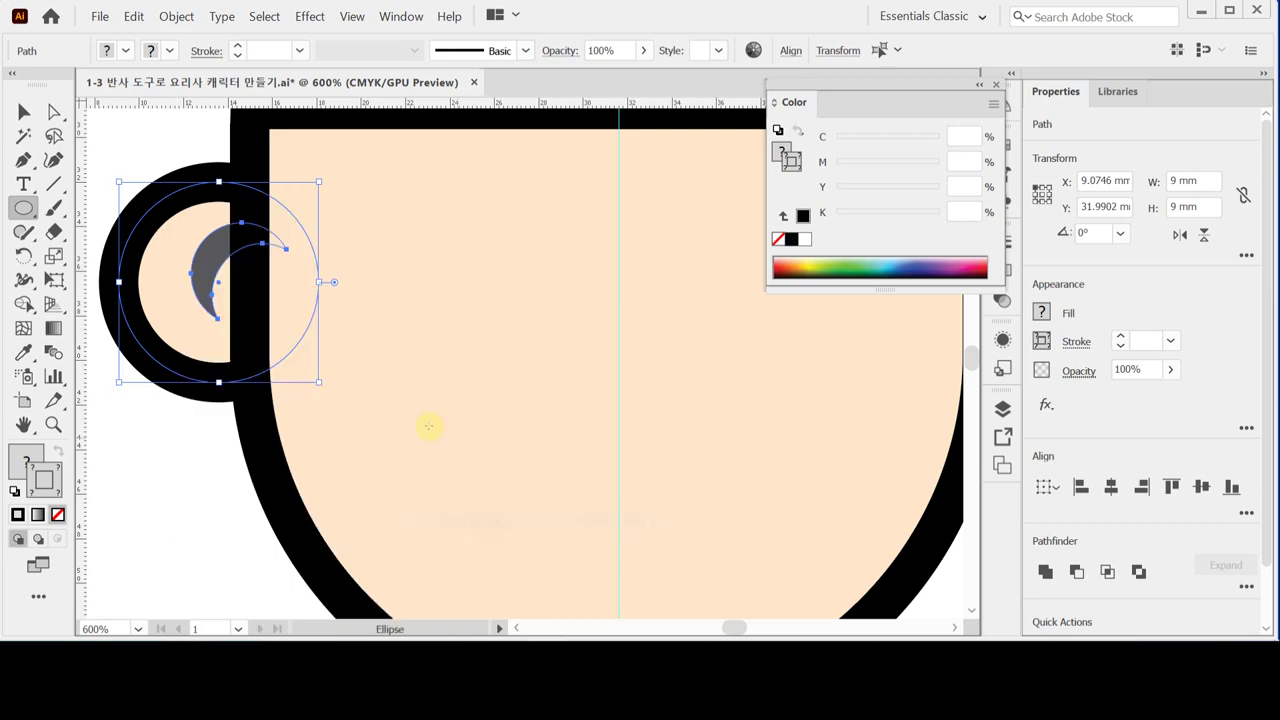
left_click(145, 477)
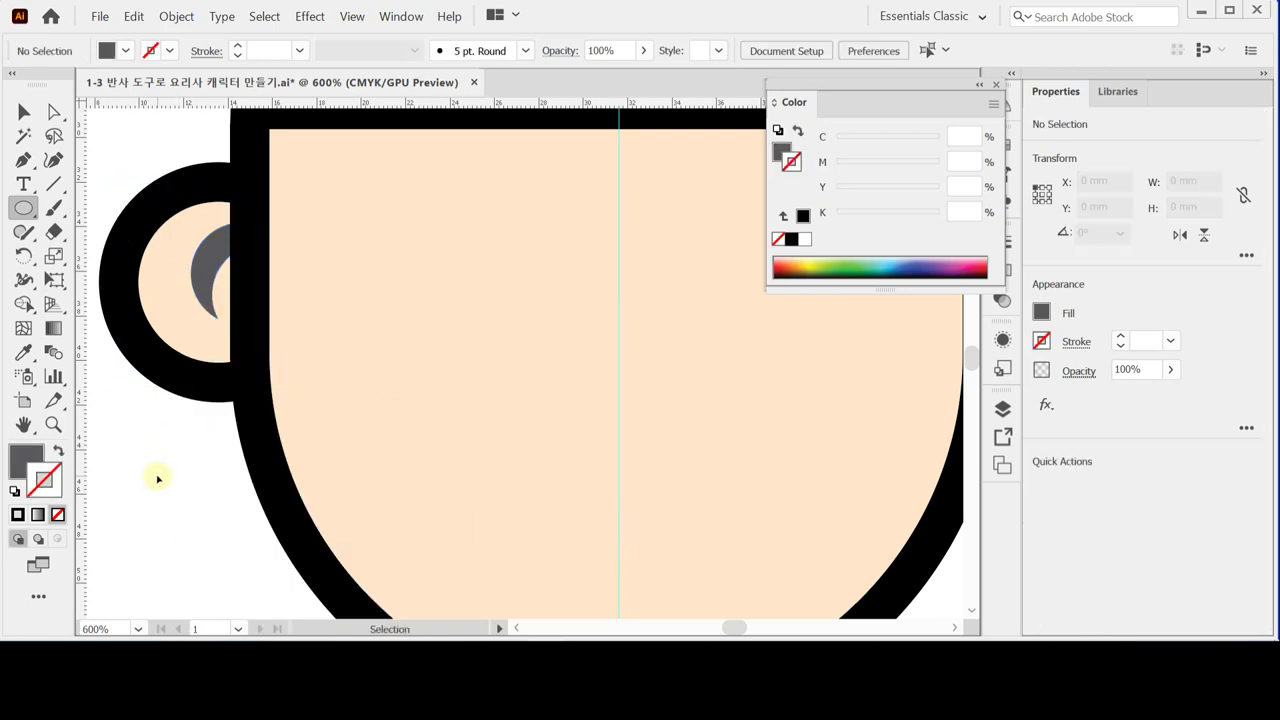
- With the default white fill and black stroke, draw an ellipse about 7.1 by 3.5 mm on the face, left of the centre guide
key("ctrl+minus")
scroll(390, 370, "right", 3)
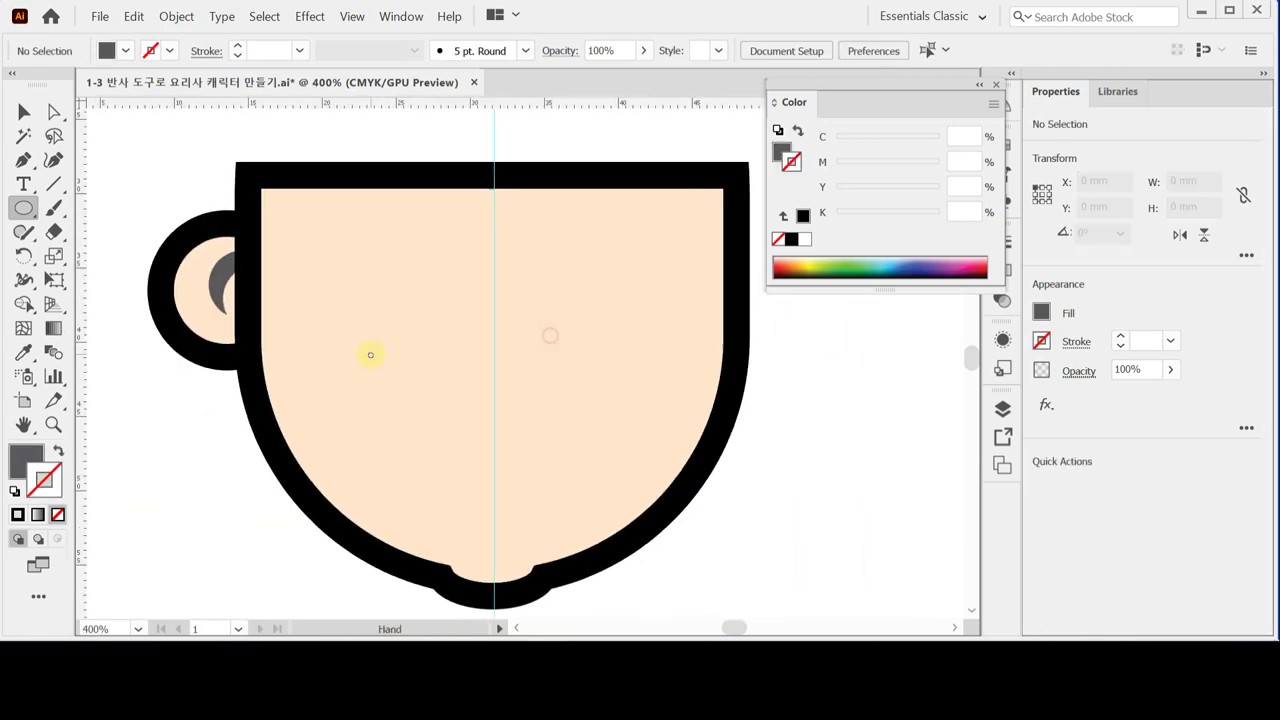
key("ctrl+plus")
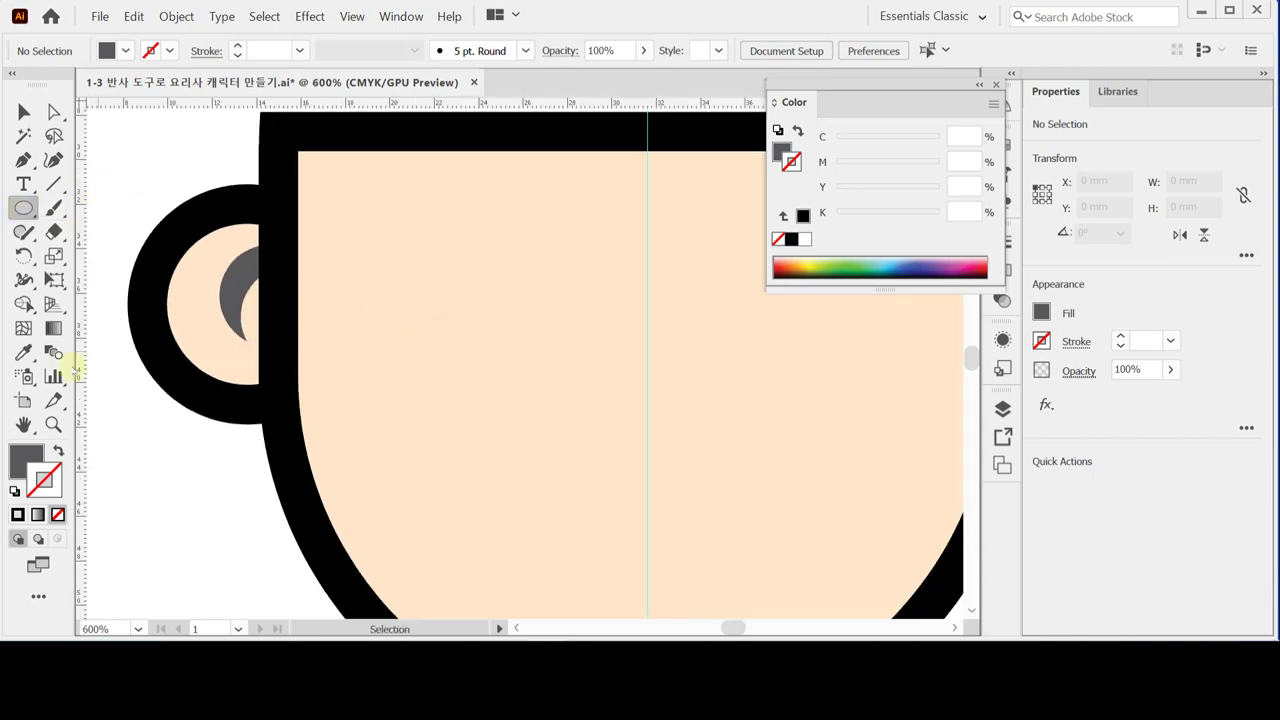
left_click(14, 491)
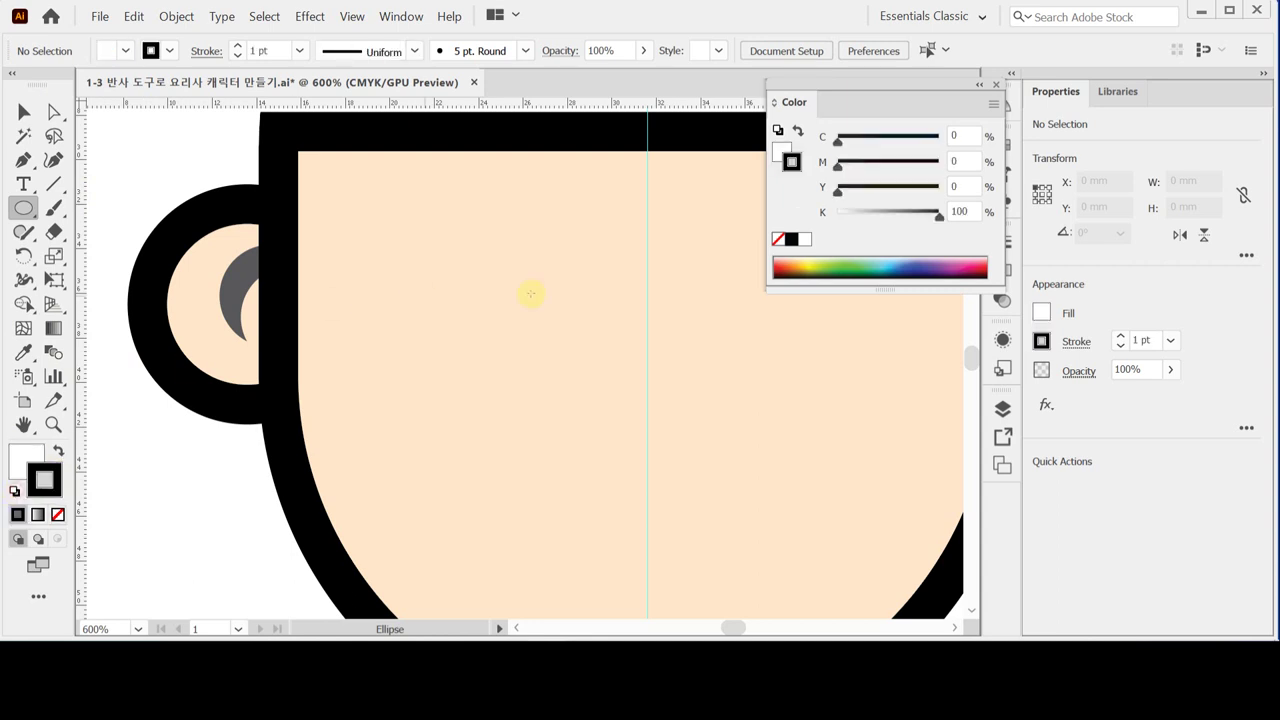
left_click_drag(456, 289, 429, 286)
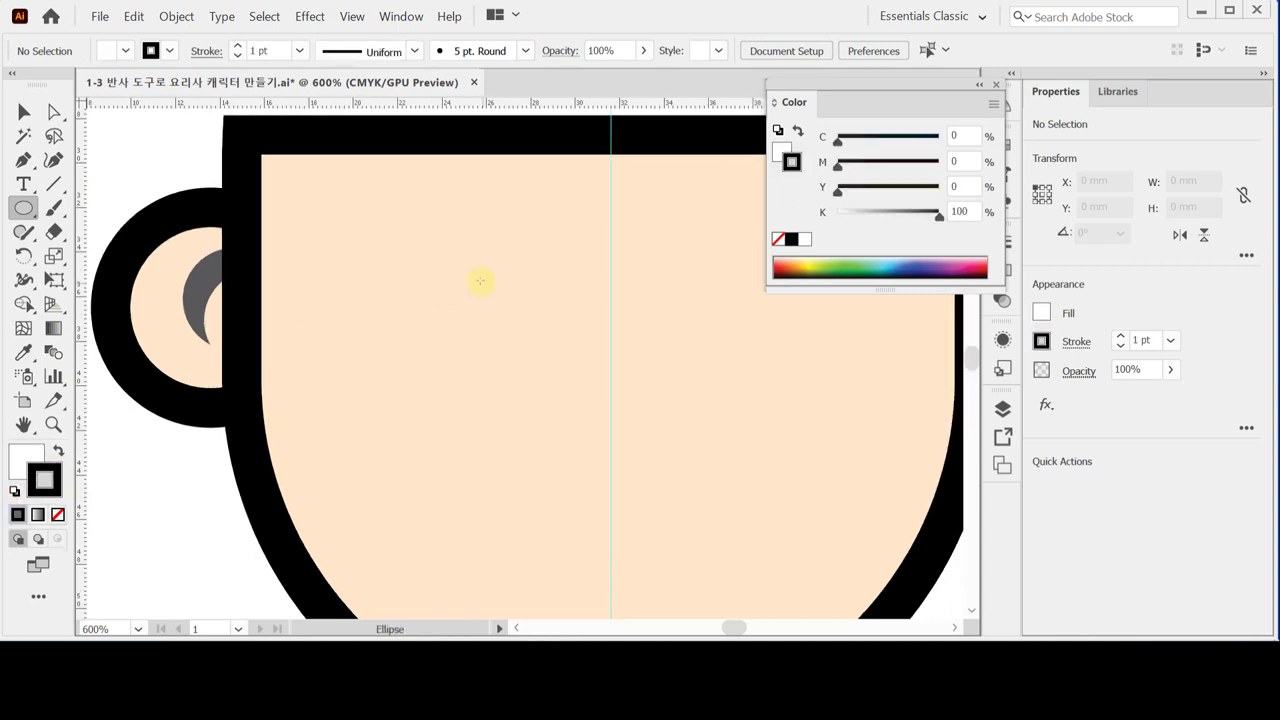
left_click_drag(564, 304, 548, 333)
mouse_move(478, 300)
left_mouse_down()
mouse_move(469, 286)
mouse_move(494, 286)
left_mouse_up()
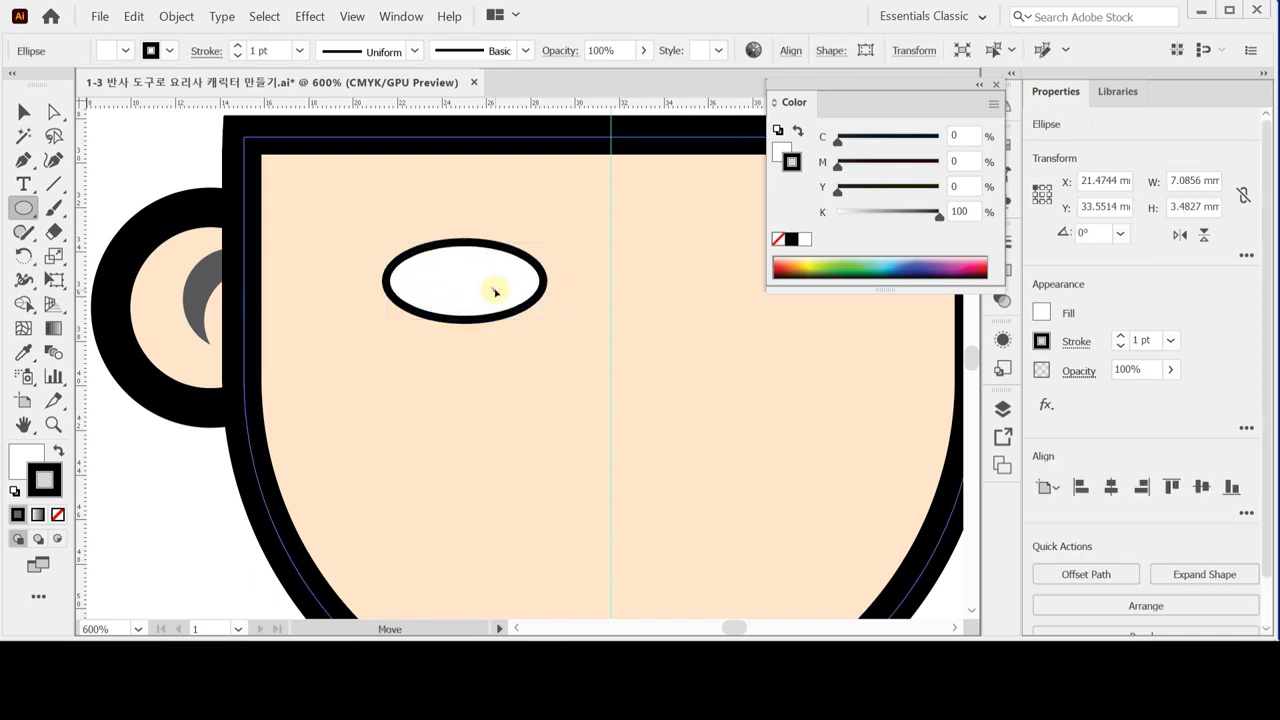
- Raise only the ellipse's bottom anchor point straight up past its middle to bend the shape into an arched eyebrow
left_click(546, 268, "ctrl")
left_click(55, 111)
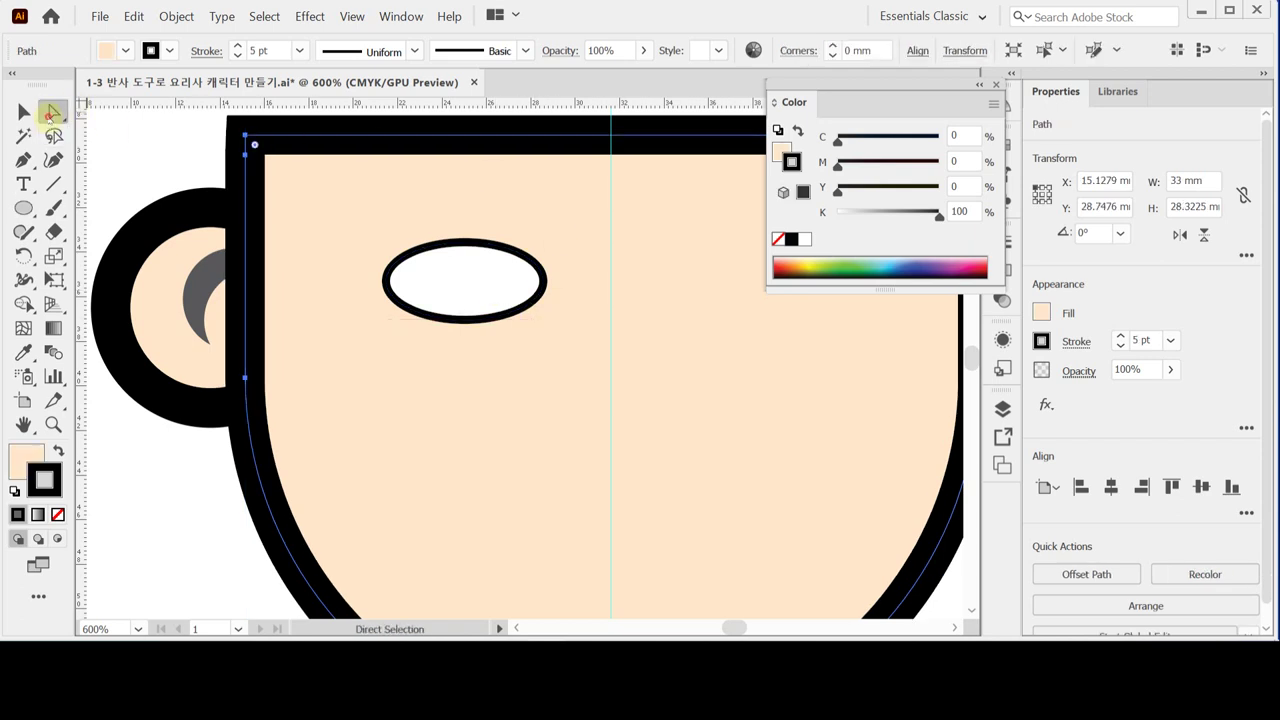
left_click(464, 320)
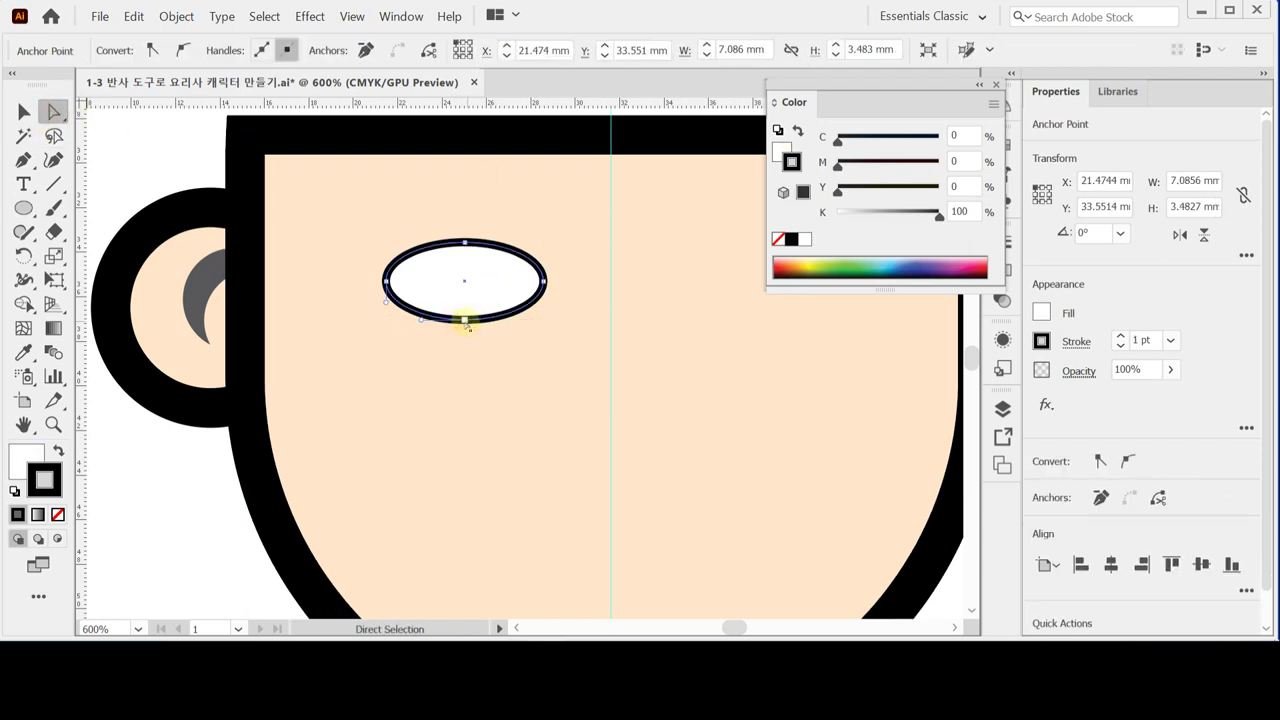
left_click_drag(464, 320, 465, 287)
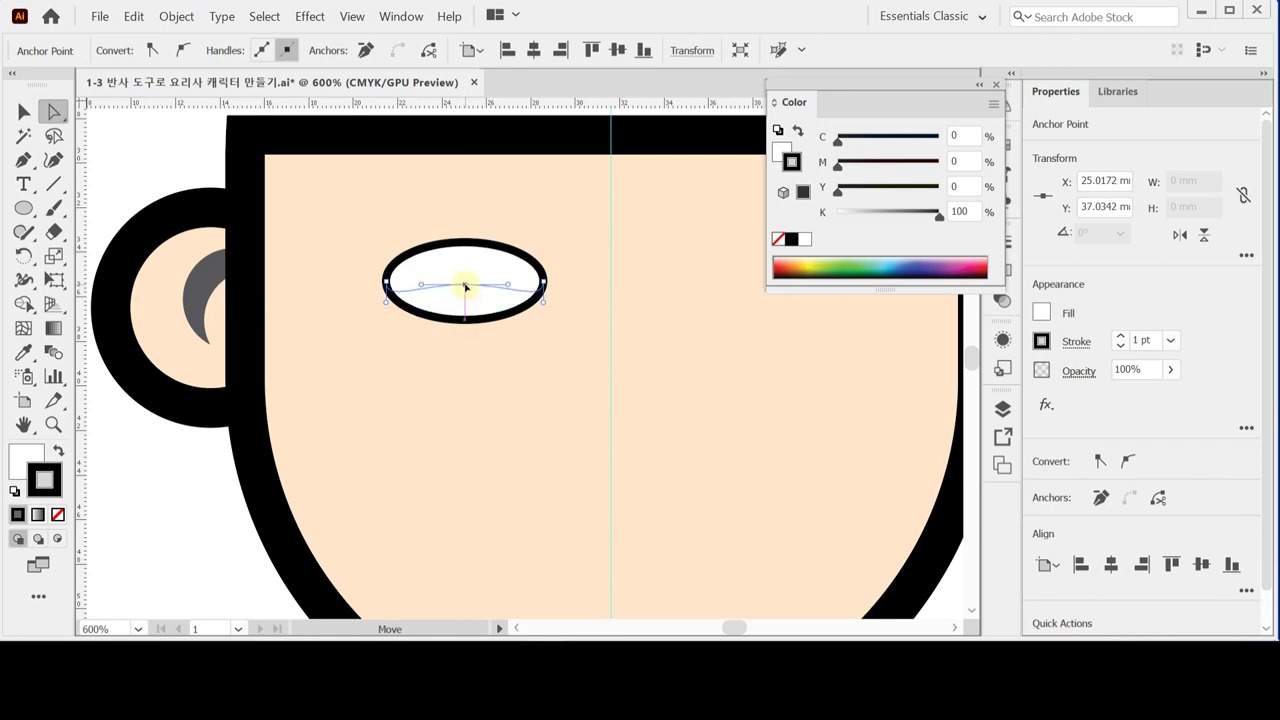
left_click_drag(465, 287, 465, 279)
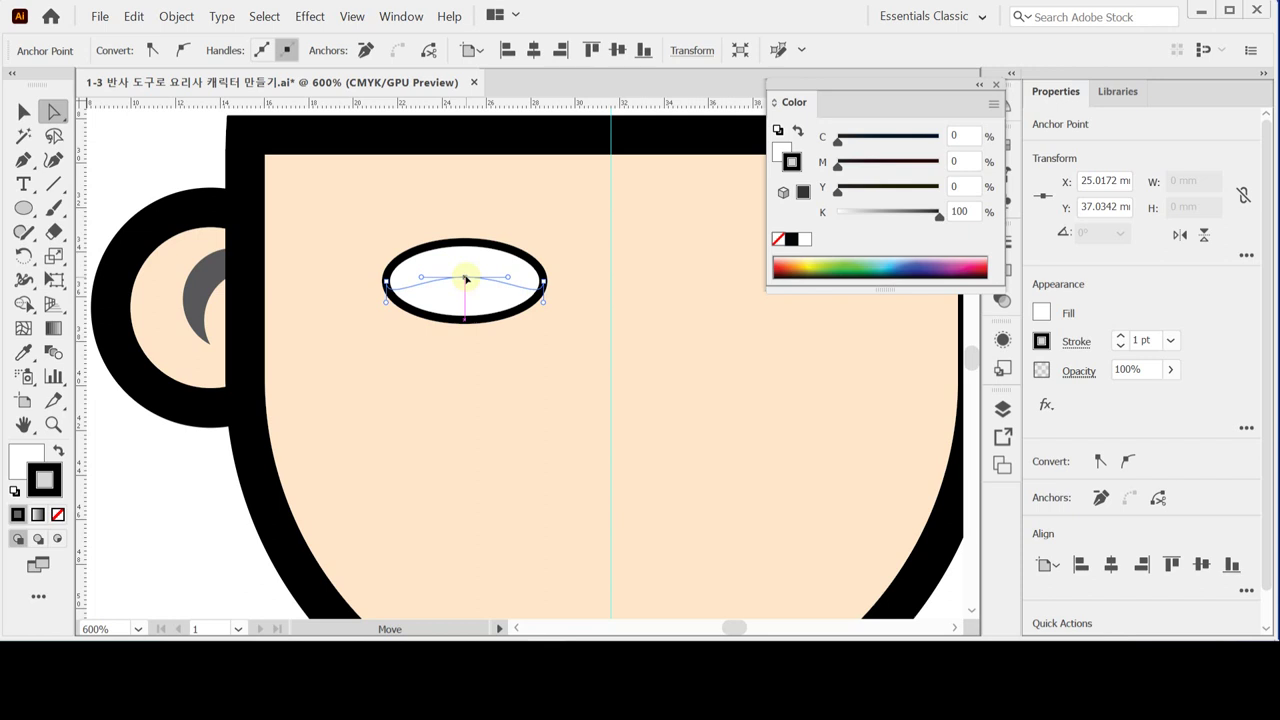
left_click_drag(465, 279, 465, 277)
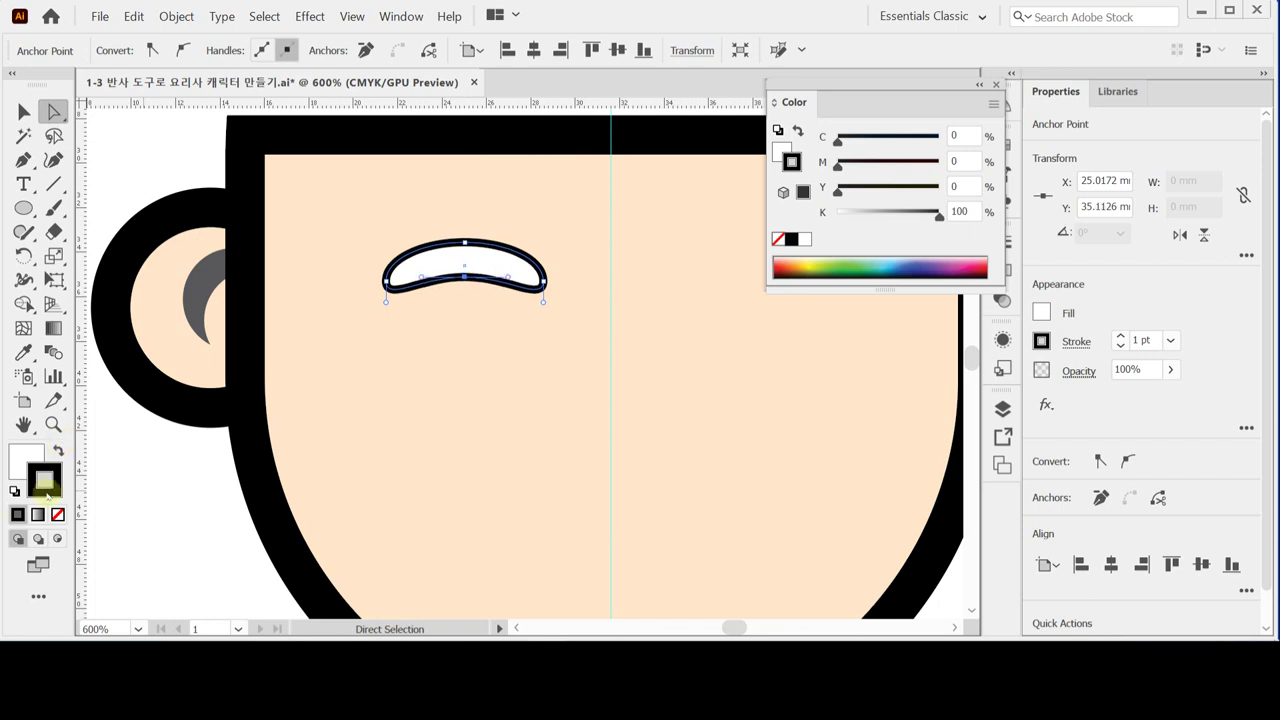
- Give the eyebrow a black fill without a stroke and deselect it
left_click(59, 449)
left_click(57, 514)
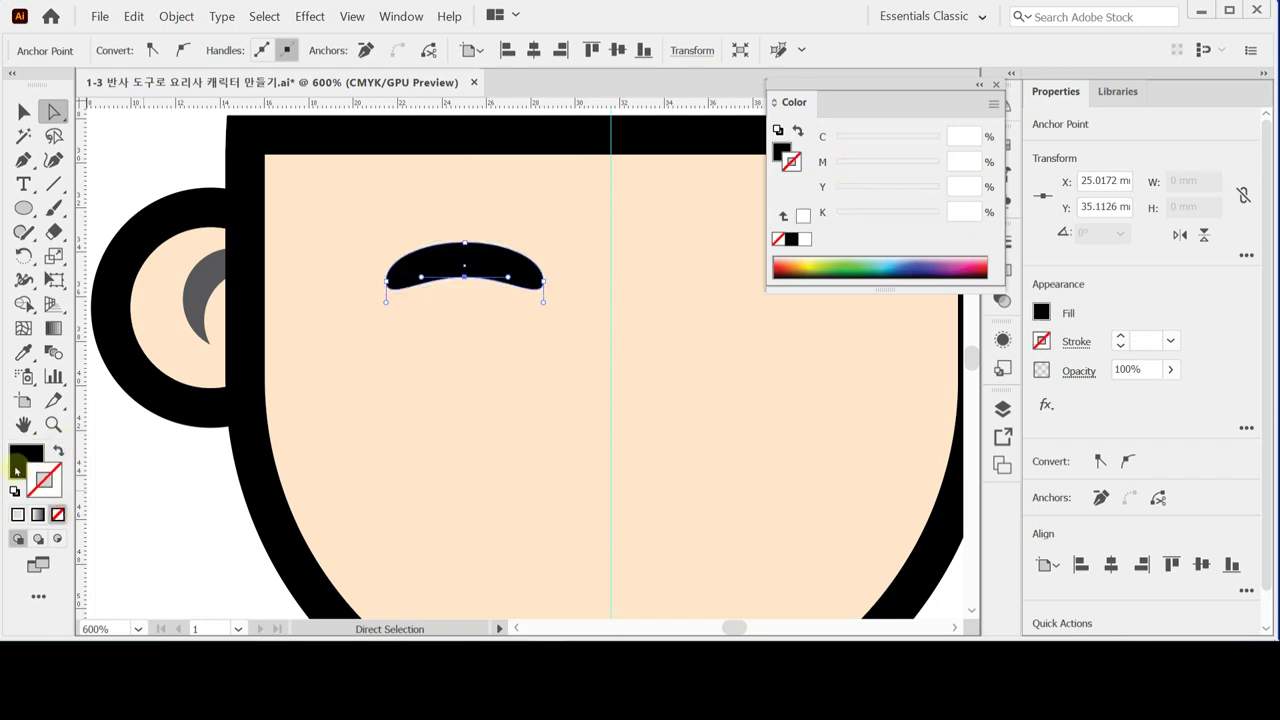
left_click(27, 457)
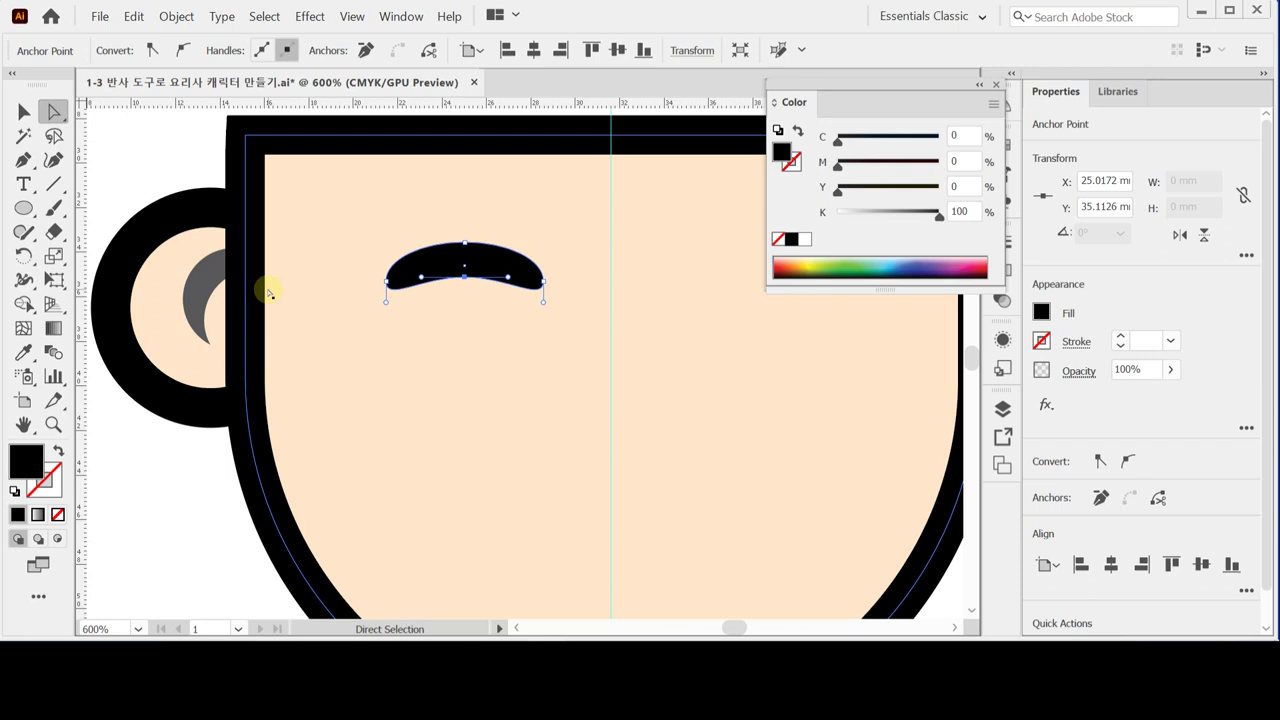
left_click(183, 170)
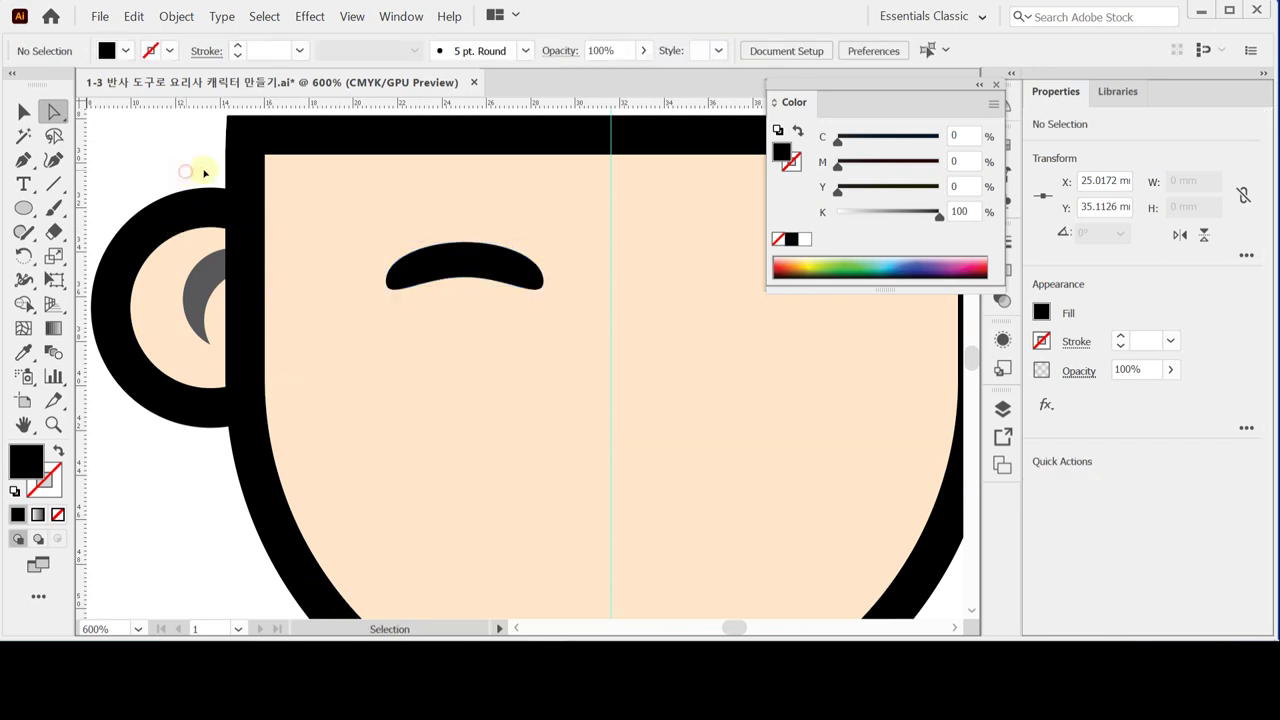
- Restore the default colors and draw an ellipse about 8.2 by 4.9 mm below the eyebrow, its right edge on the centre guide
left_click(14, 491)
scroll(443, 403, "down", 2)
scroll(443, 403, "right", 1)
left_click(23, 207)
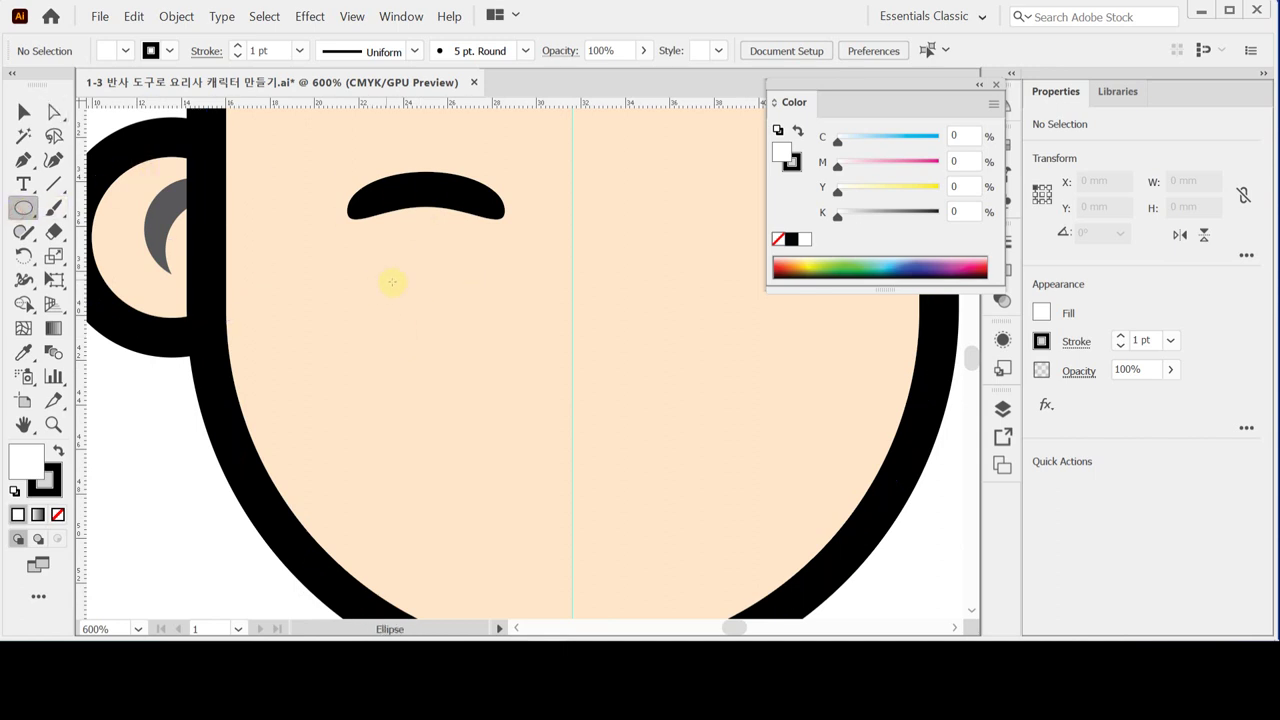
mouse_move(388, 277)
left_mouse_down()
mouse_move(543, 394)
mouse_move(571, 391)
left_mouse_up()
mouse_move(486, 340)
left_mouse_down()
mouse_move(471, 343)
mouse_move(491, 343)
left_mouse_up()
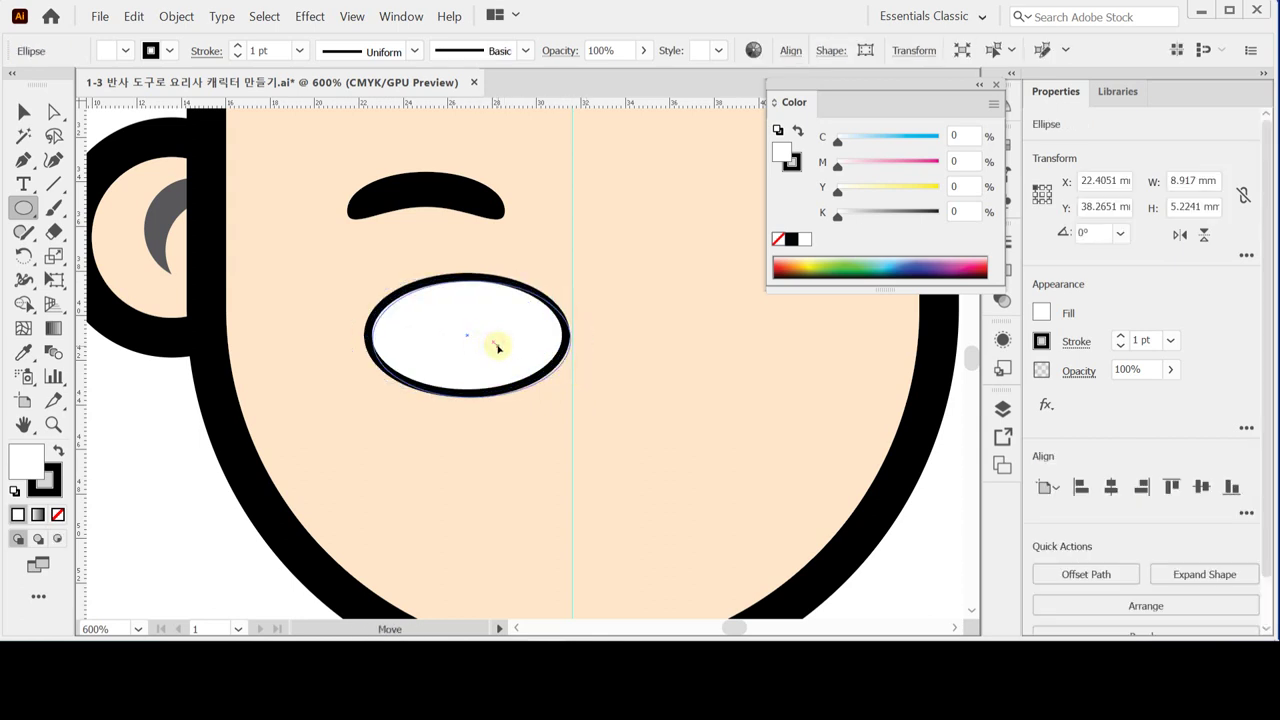
left_click_drag(497, 347, 491, 346)
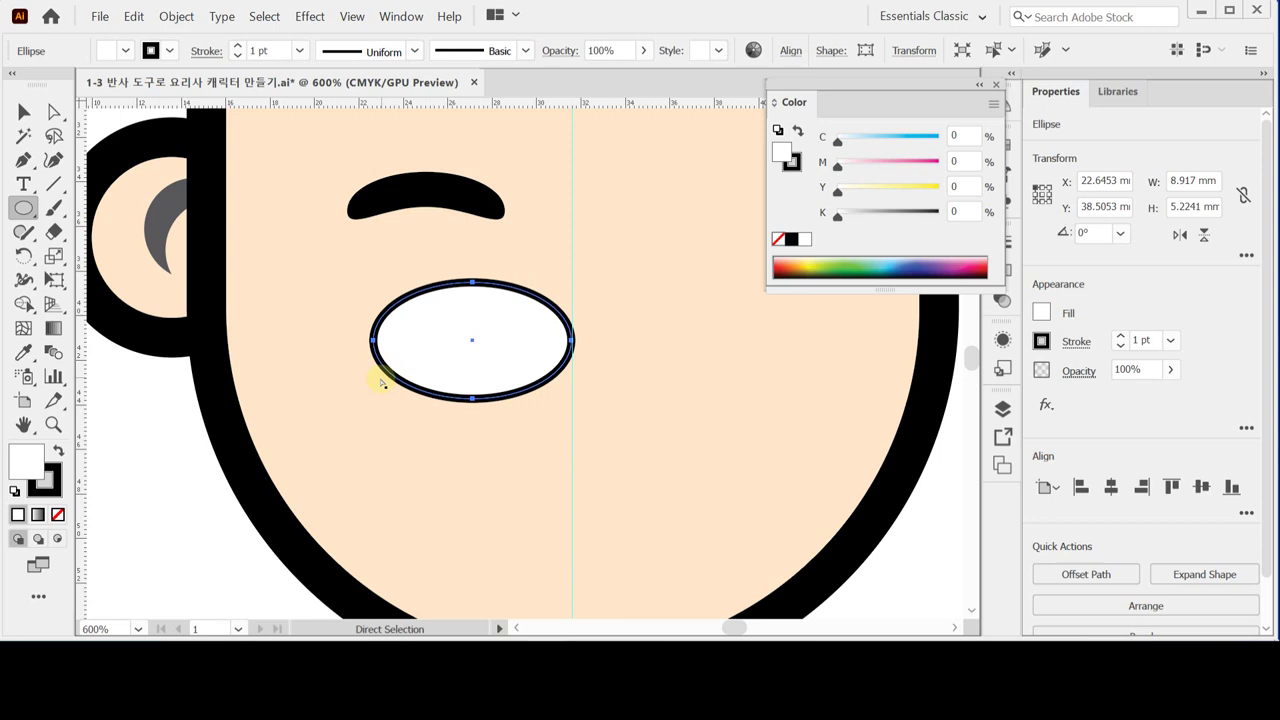
mouse_move(372, 398)
left_mouse_down()
mouse_move(359, 405)
mouse_move(390, 390)
left_mouse_up()
- Stretch the ellipse's left anchor point up and outward to form a mustache half, and move the whole shape slightly down
left_click(49, 111)
left_click(395, 347)
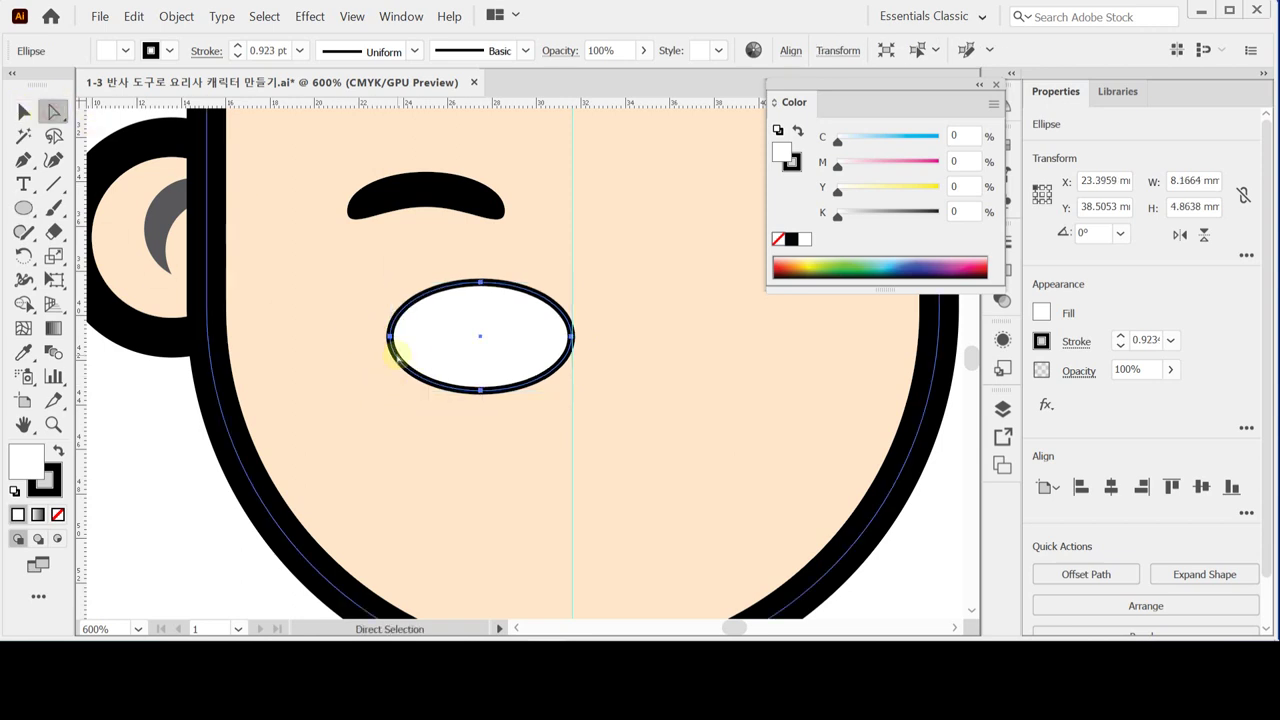
left_click(390, 338)
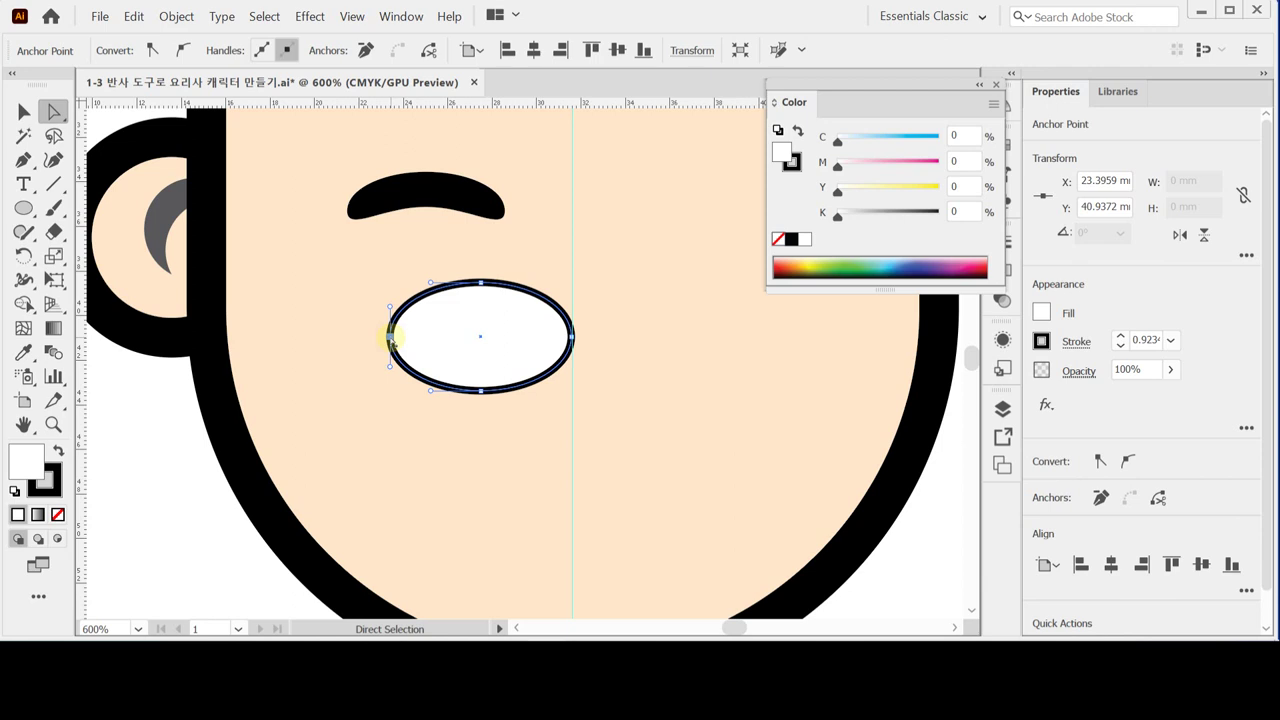
left_click_drag(391, 338, 266, 289)
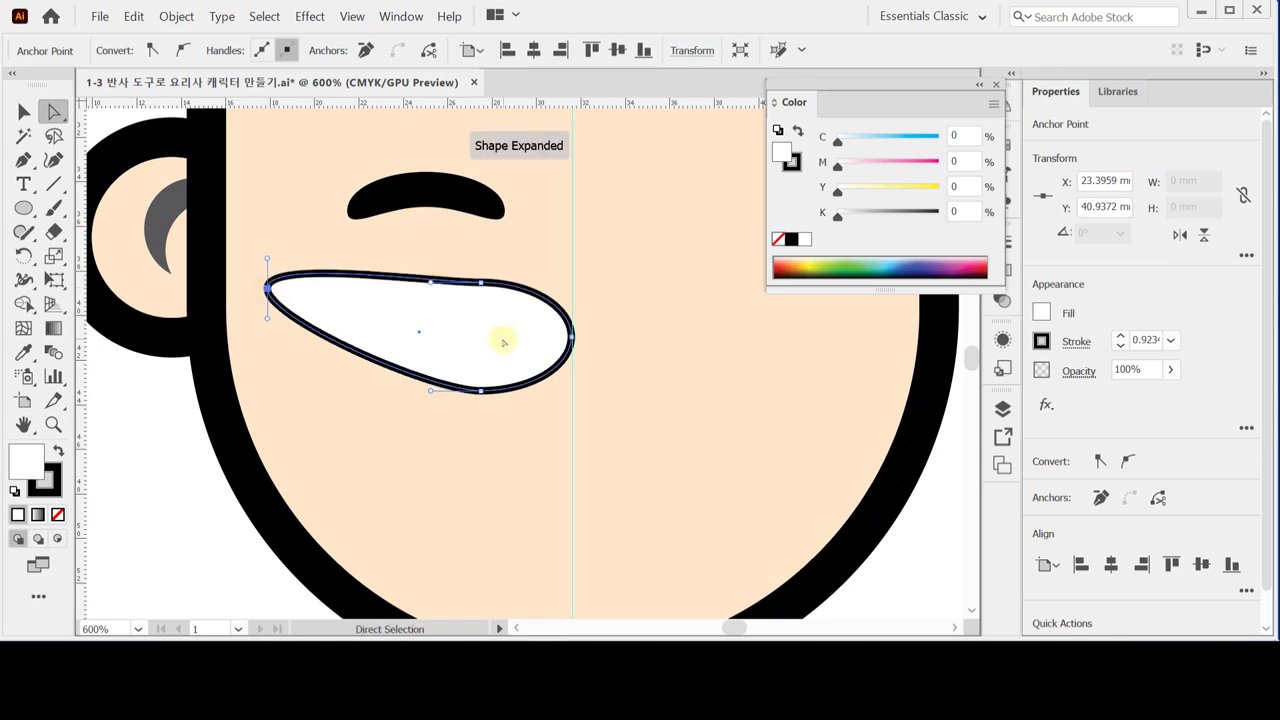
left_click_drag(476, 332, 474, 361)
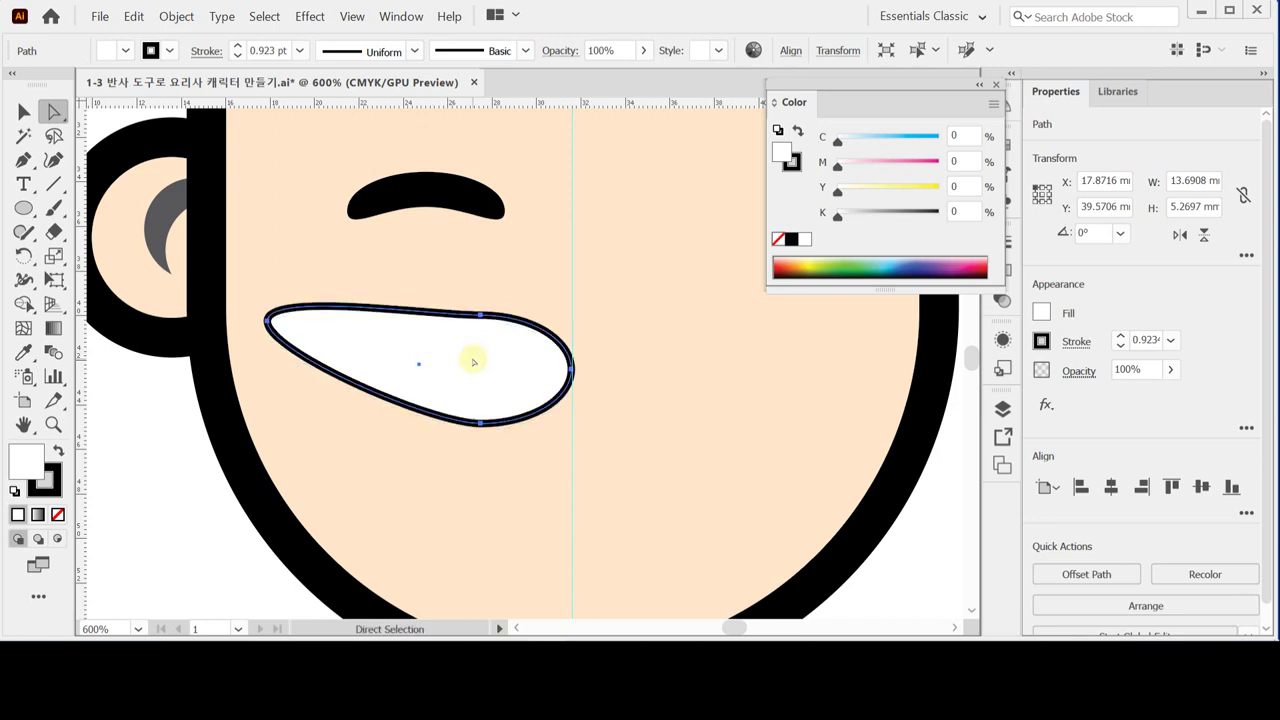
- Bend the two direction handles at the mustache's left tip independently to make a sharp point with curved upper and lower edges
left_click(268, 320)
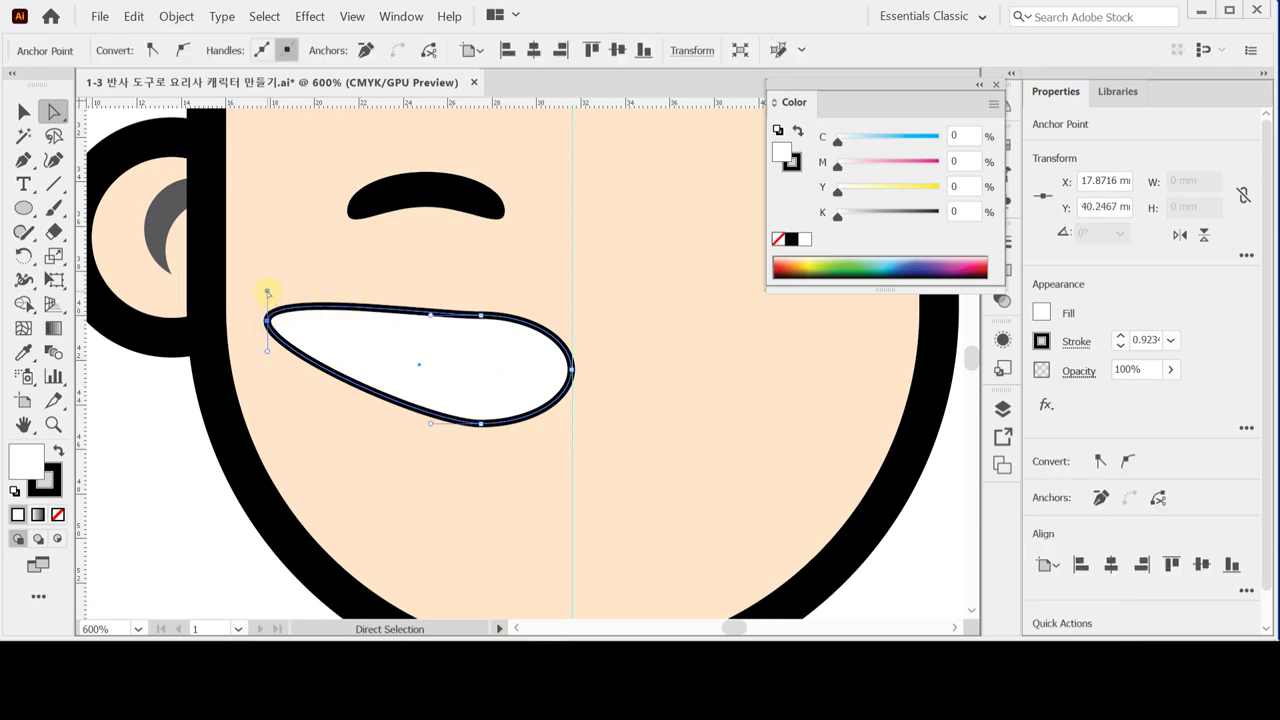
key("alt")
left_click_drag(268, 292, 360, 357)
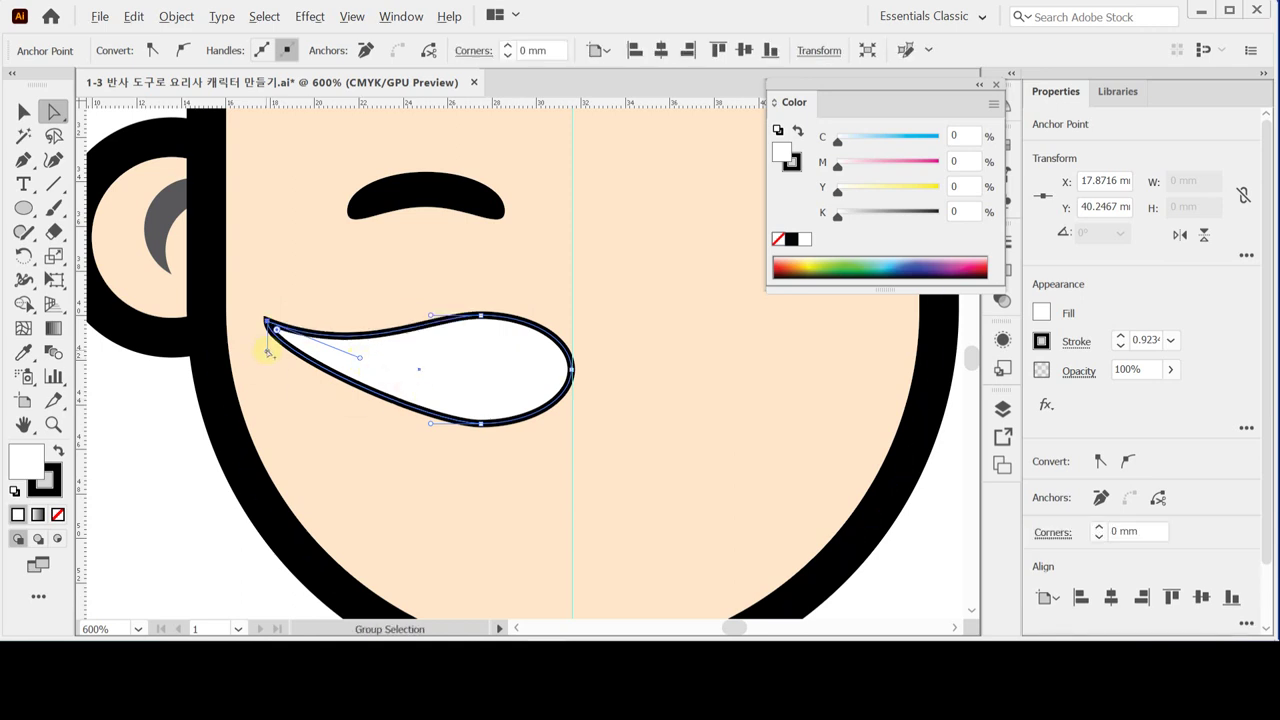
left_click_drag(268, 352, 326, 413)
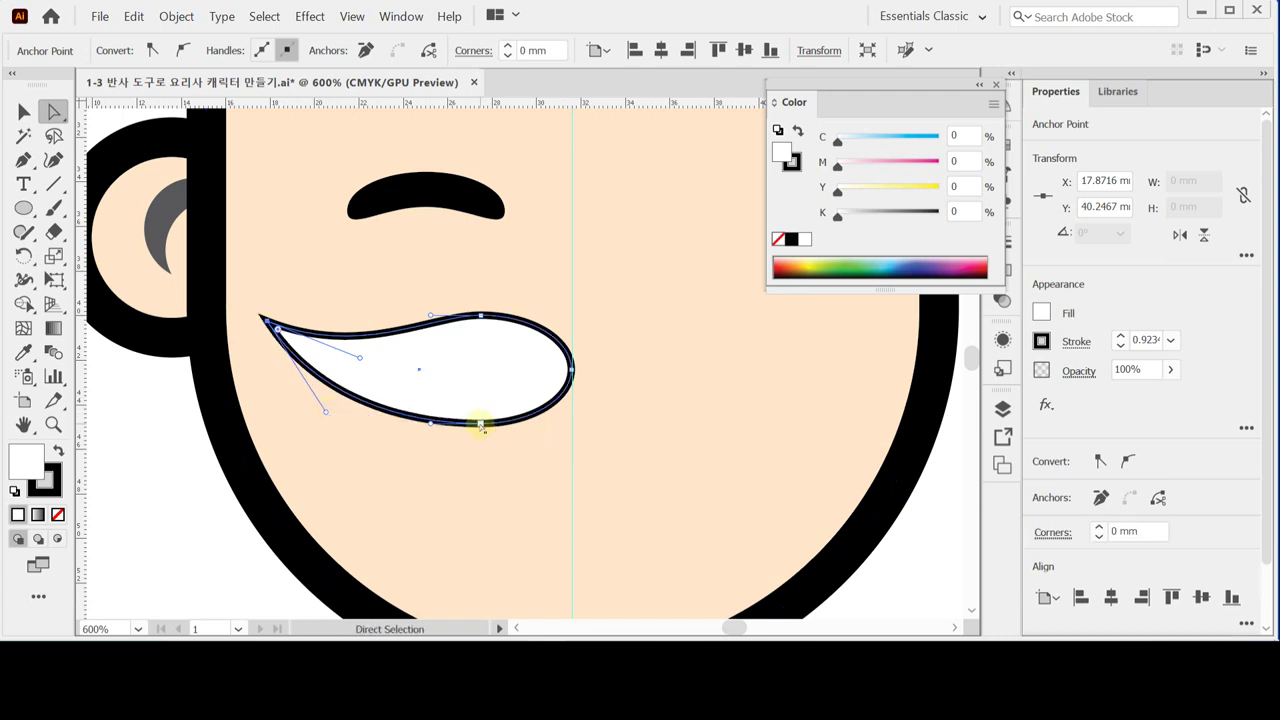
- Lower the mustache's bottom anchor point and lengthen its handles and the tip's lower handle for a fuller underside
left_click_drag(480, 426, 478, 445)
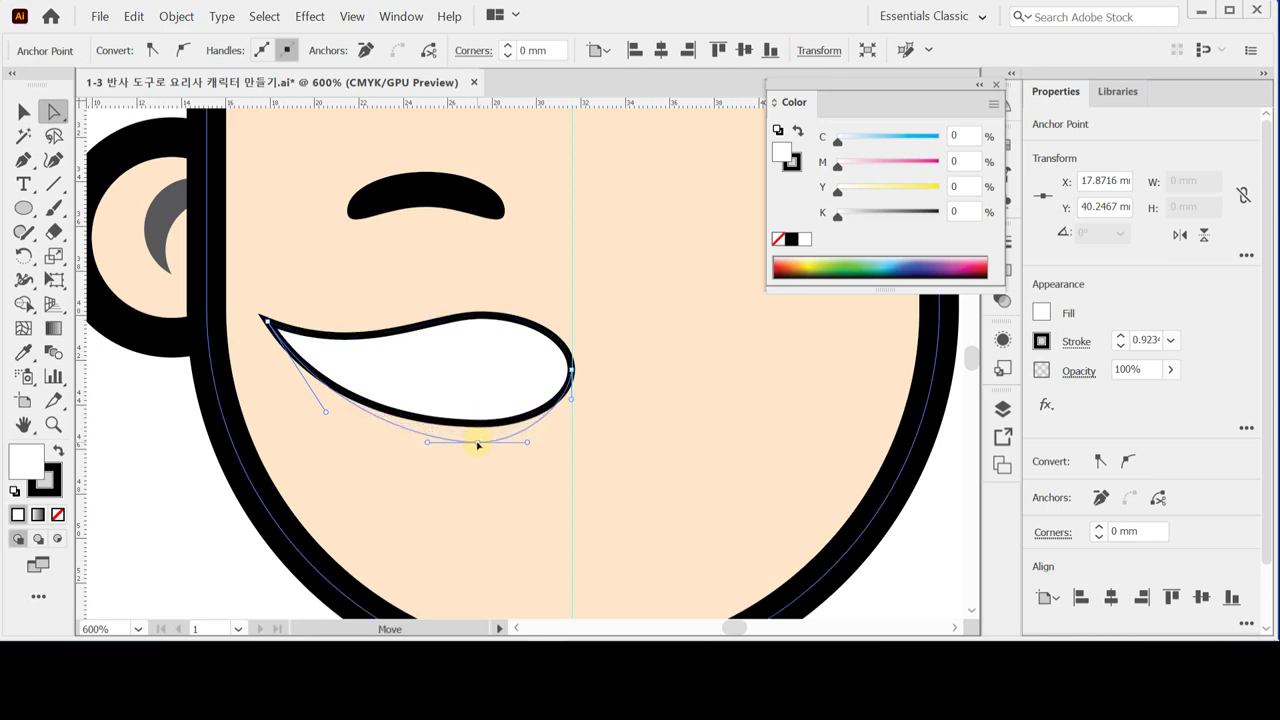
left_click_drag(478, 445, 540, 443)
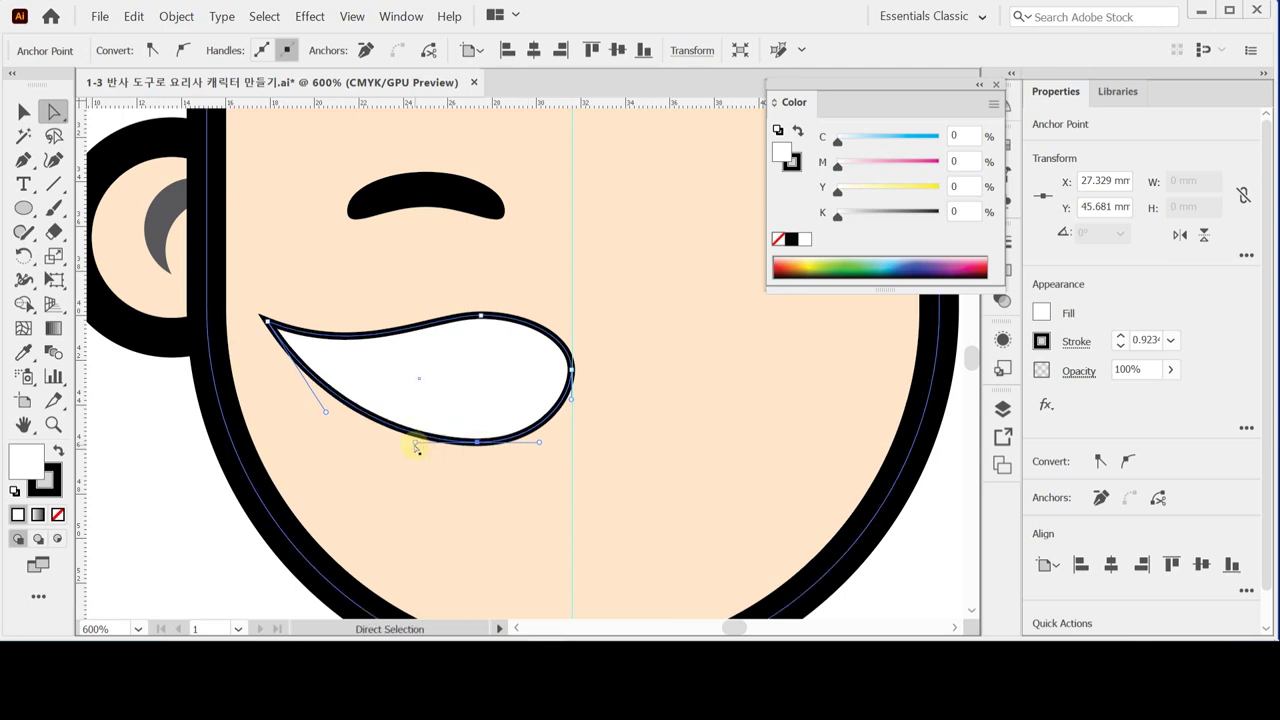
left_click_drag(416, 447, 404, 444)
left_click_drag(325, 411, 332, 421)
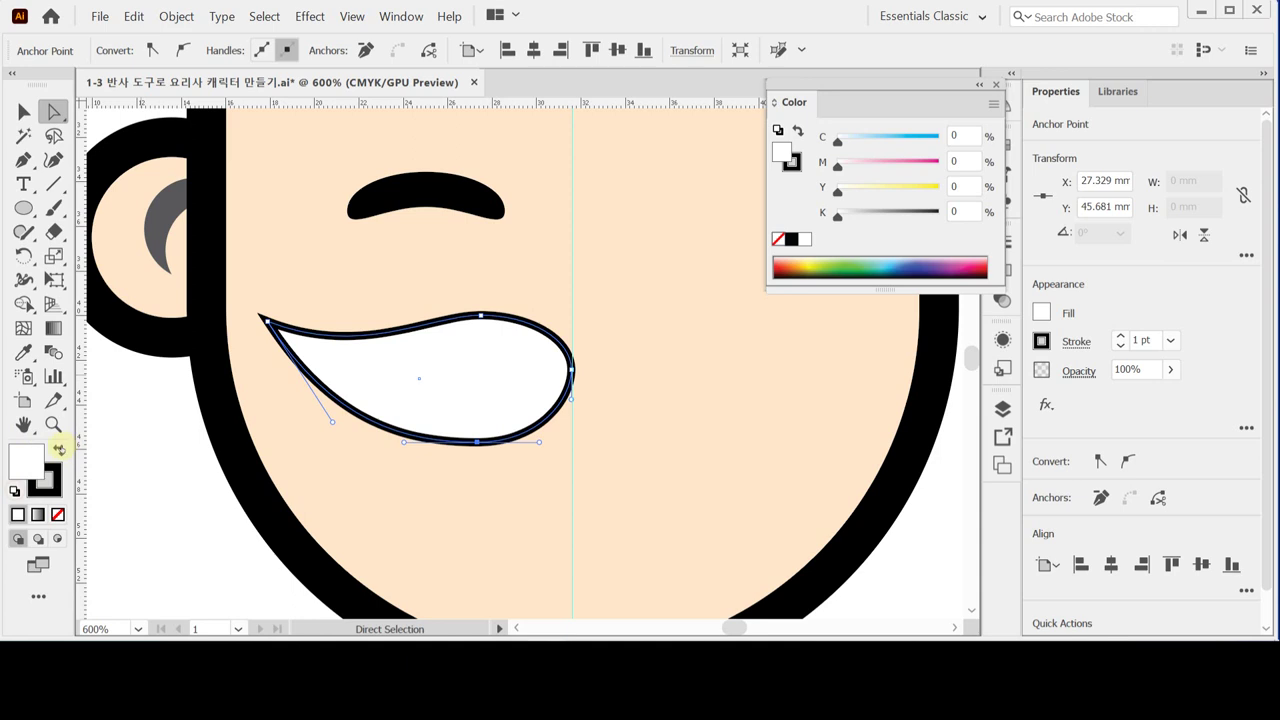
- Try a black fill without a stroke on the mustache half, and reset it to the default white fill and black stroke
left_click(58, 451)
left_click(48, 482)
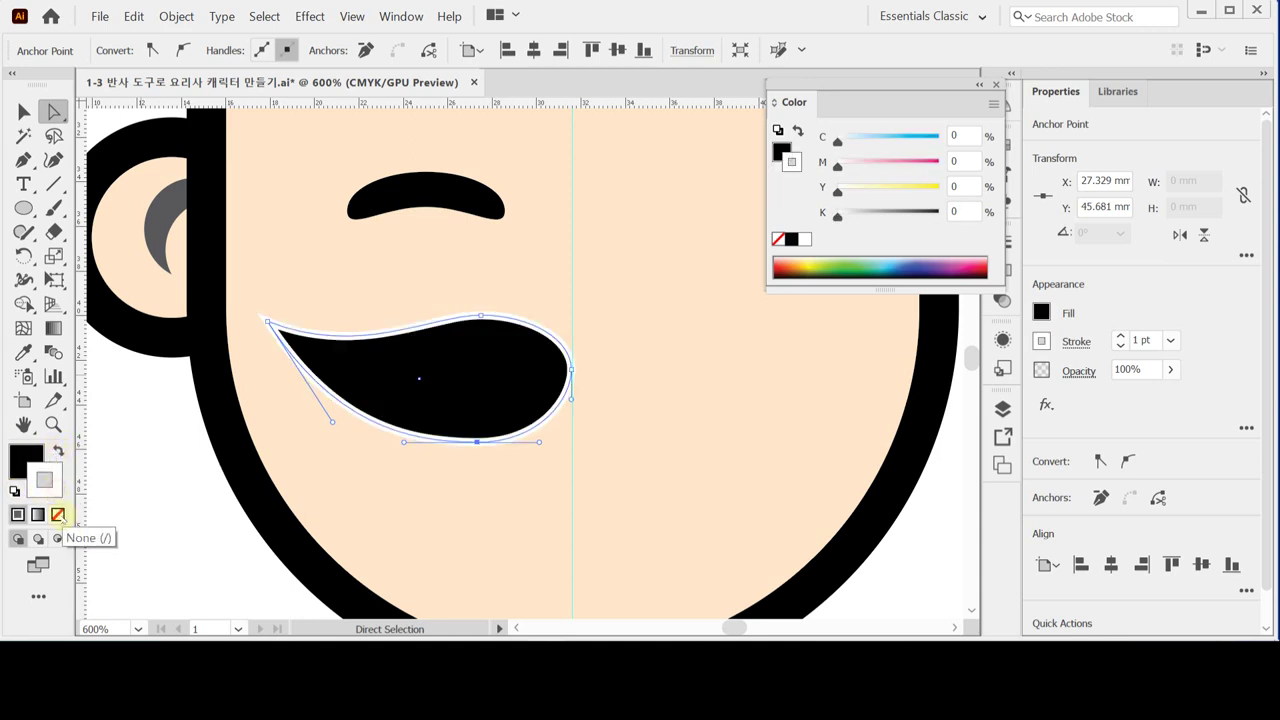
left_click(57, 514)
left_click(22, 455)
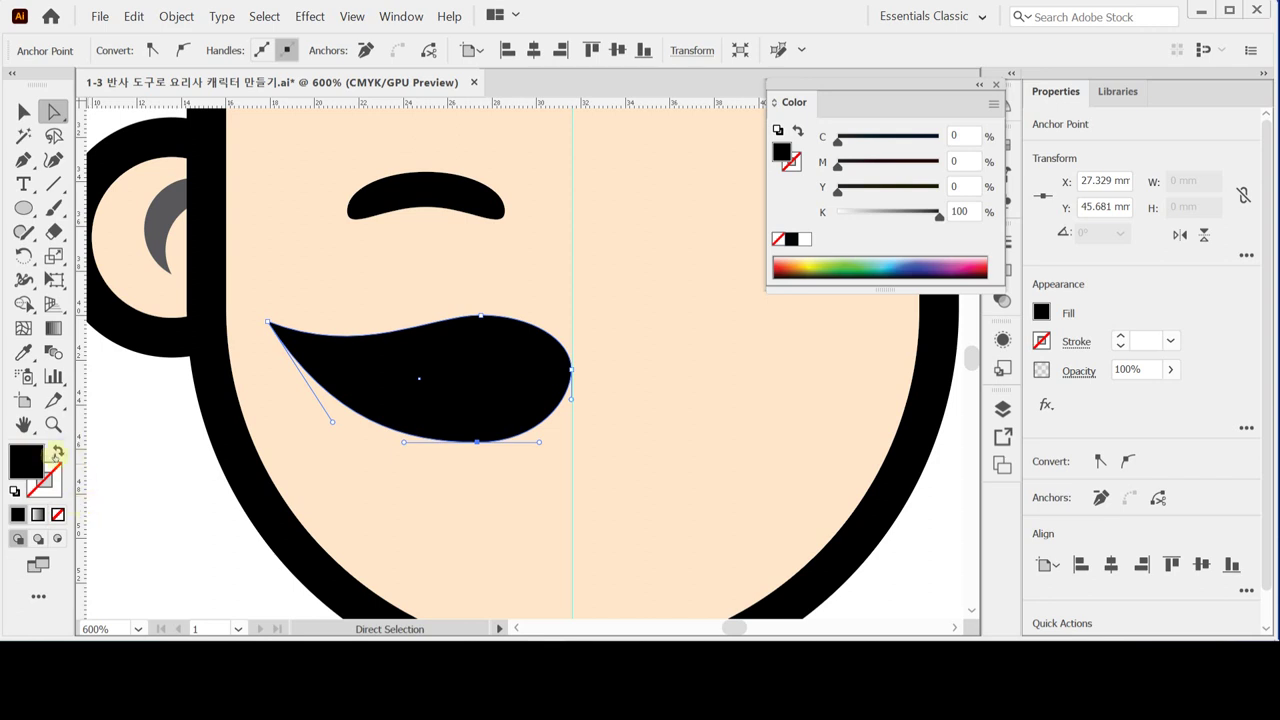
left_click(59, 452)
left_click(59, 452)
left_click(15, 490)
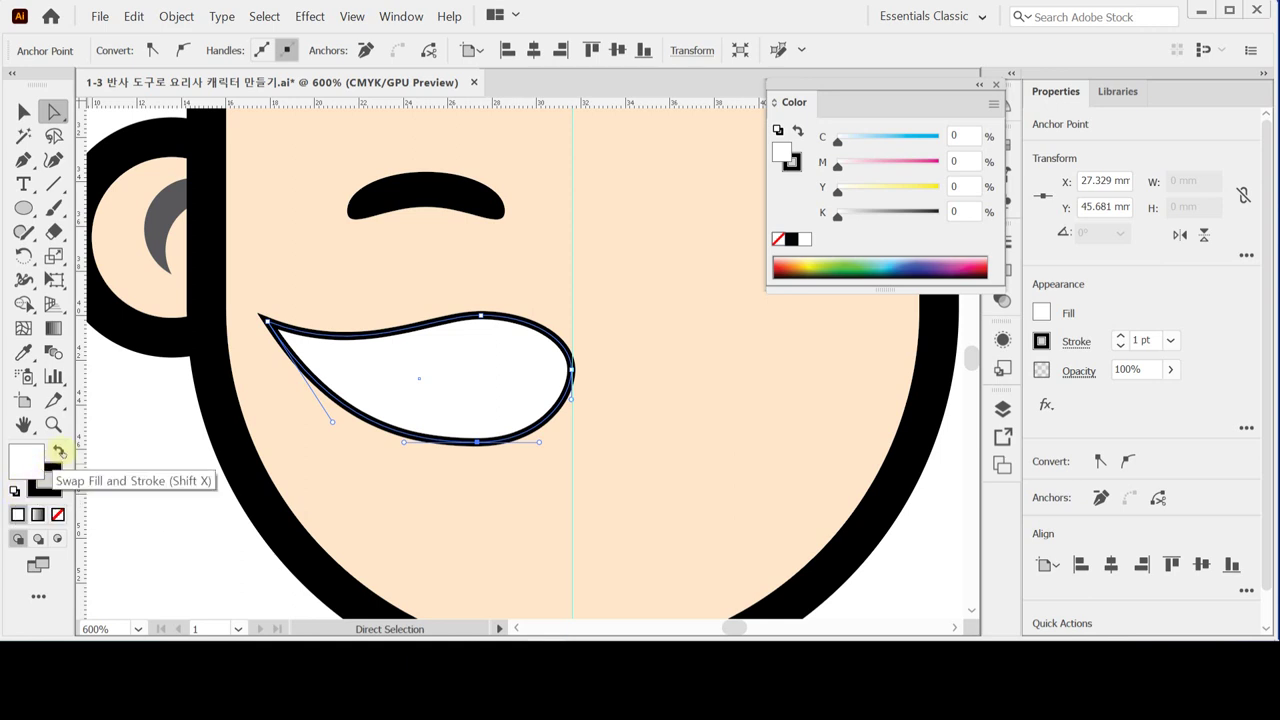
- Swap the mustache half's fill and stroke so that the fill is black, and remove its stroke
left_click(59, 451)
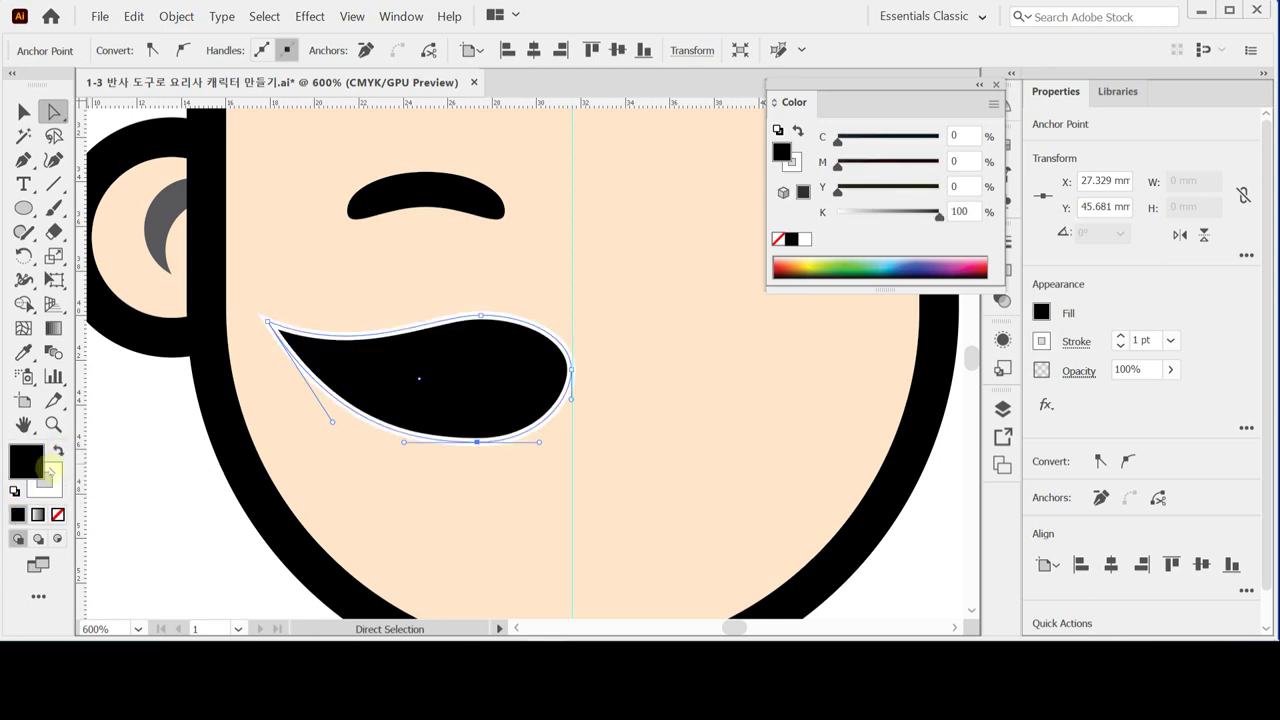
left_click(45, 478)
left_click(58, 515)
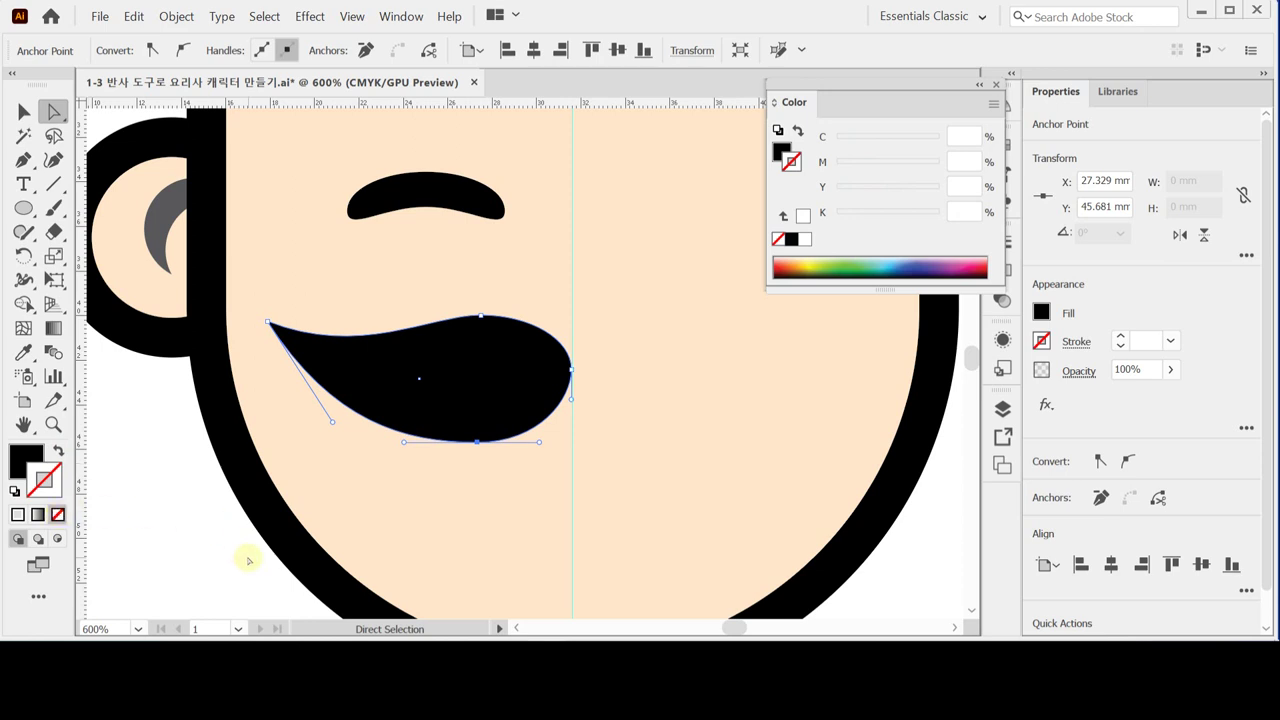
- Select the left ear, its shadow, the left eyebrow and the mustache half without the face, and activate the Reflect tool
key("ctrl+space")
left_click_drag(478, 337, 391, 331)
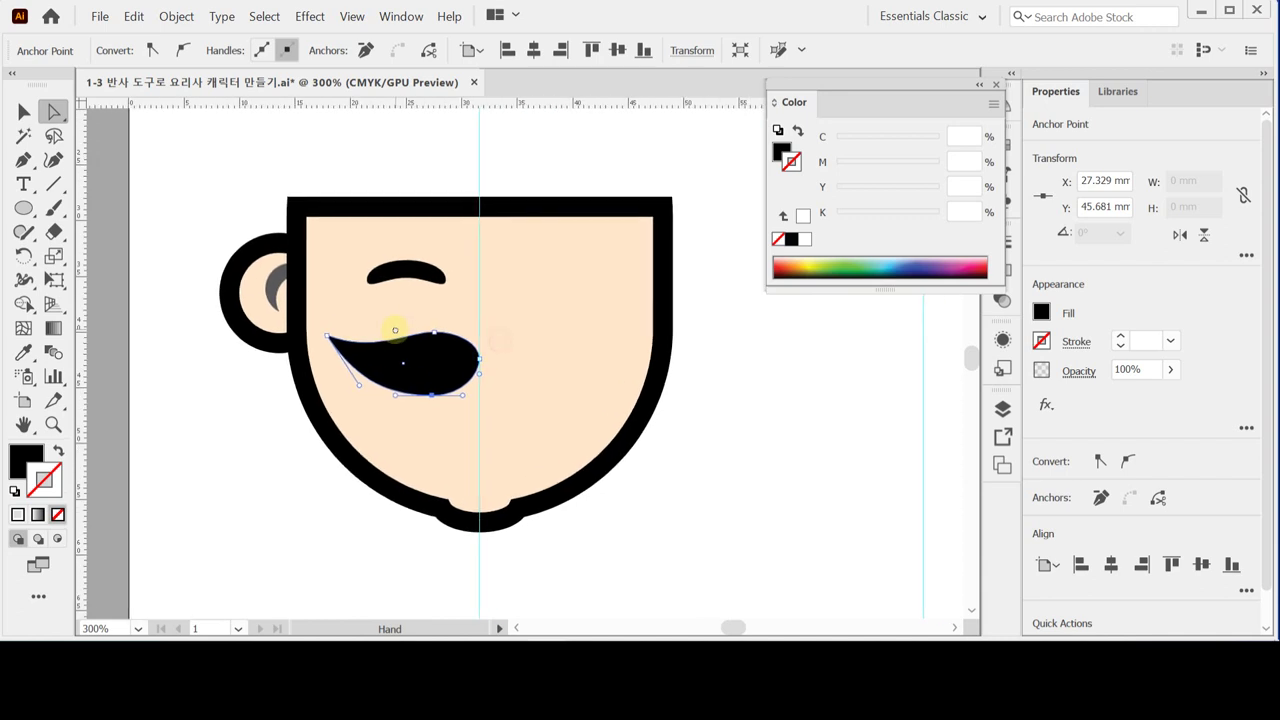
left_click(24, 111)
left_click_drag(208, 188, 443, 443)
left_click(566, 294, "shift")
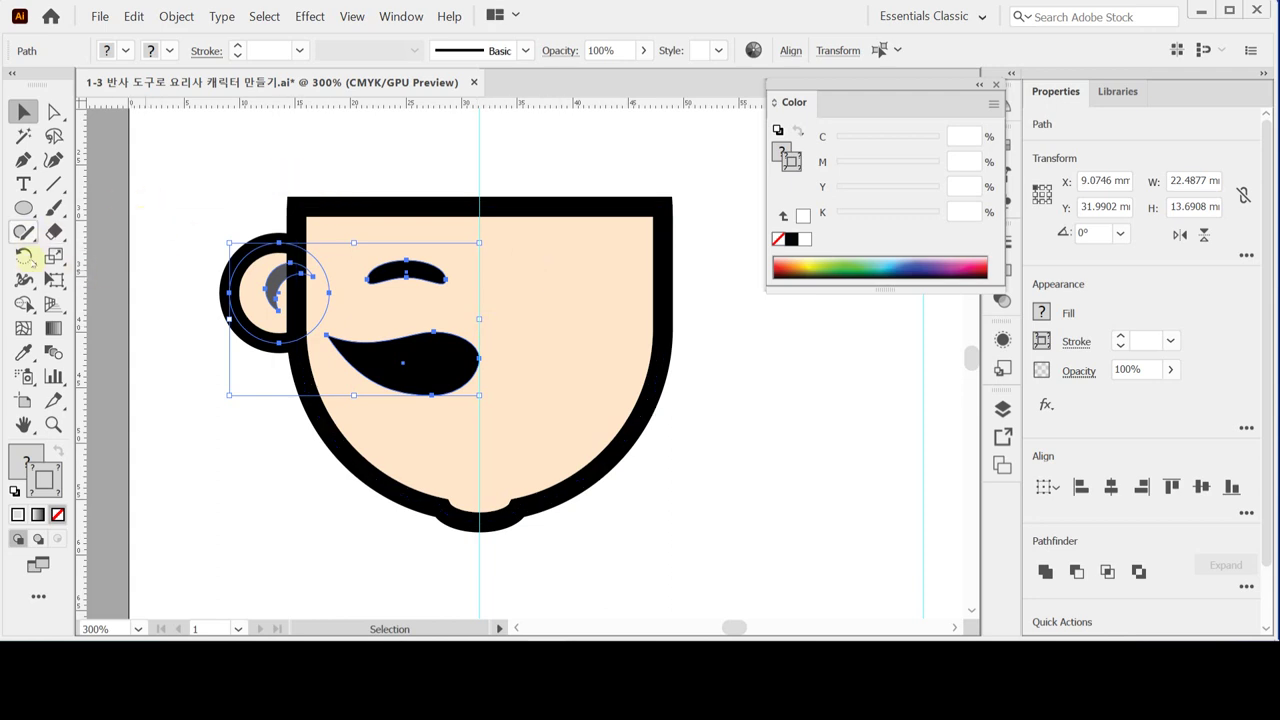
left_click_drag(25, 256, 88, 283)
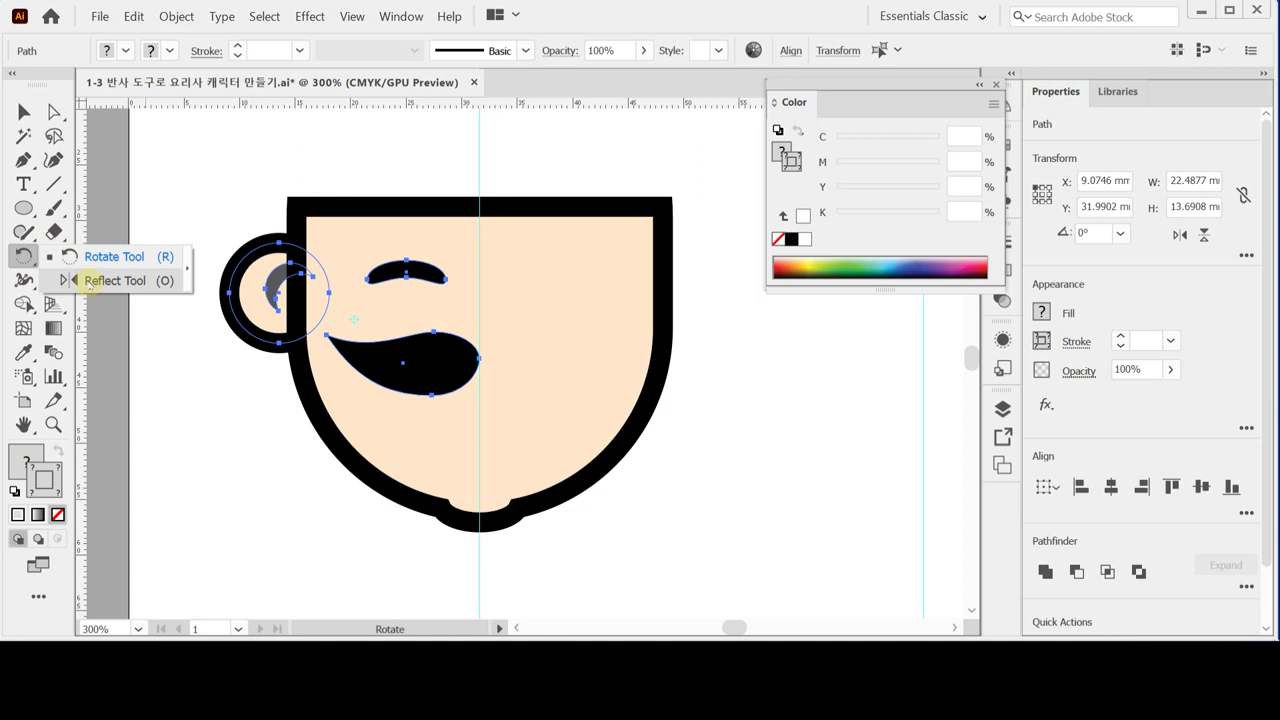
left_click_drag(90, 283, 90, 281)
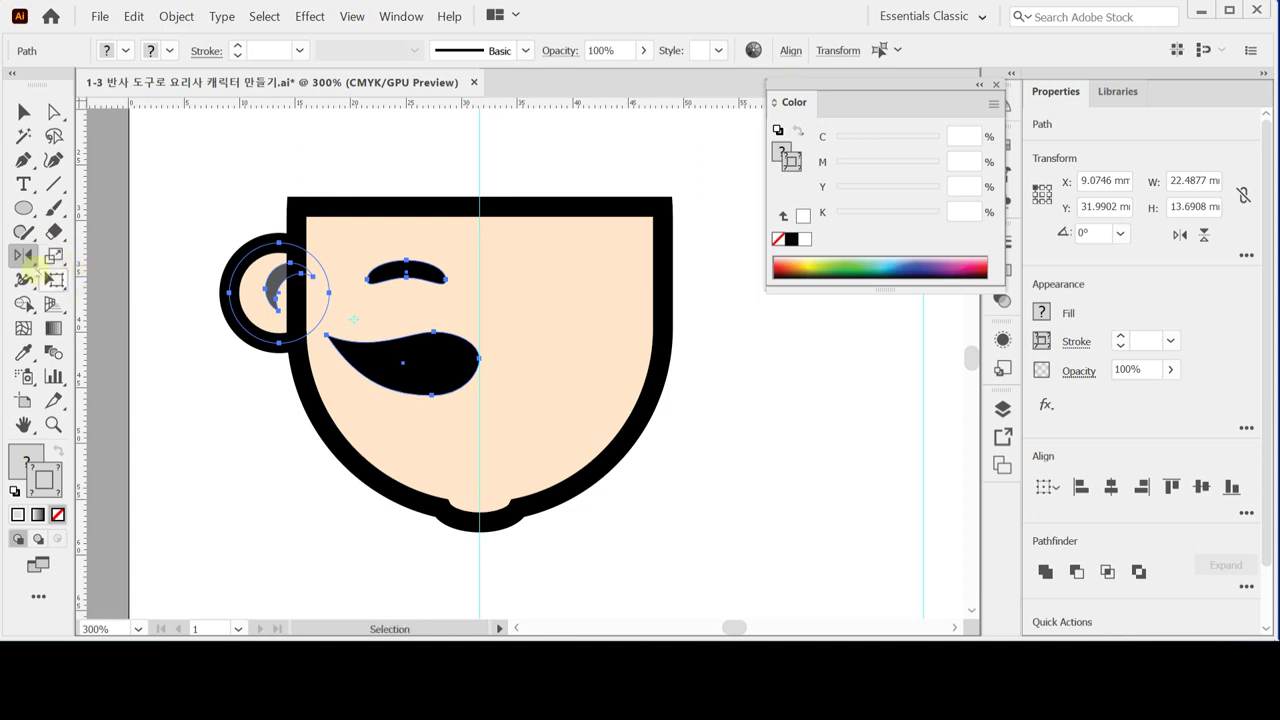
double_click(24, 256)
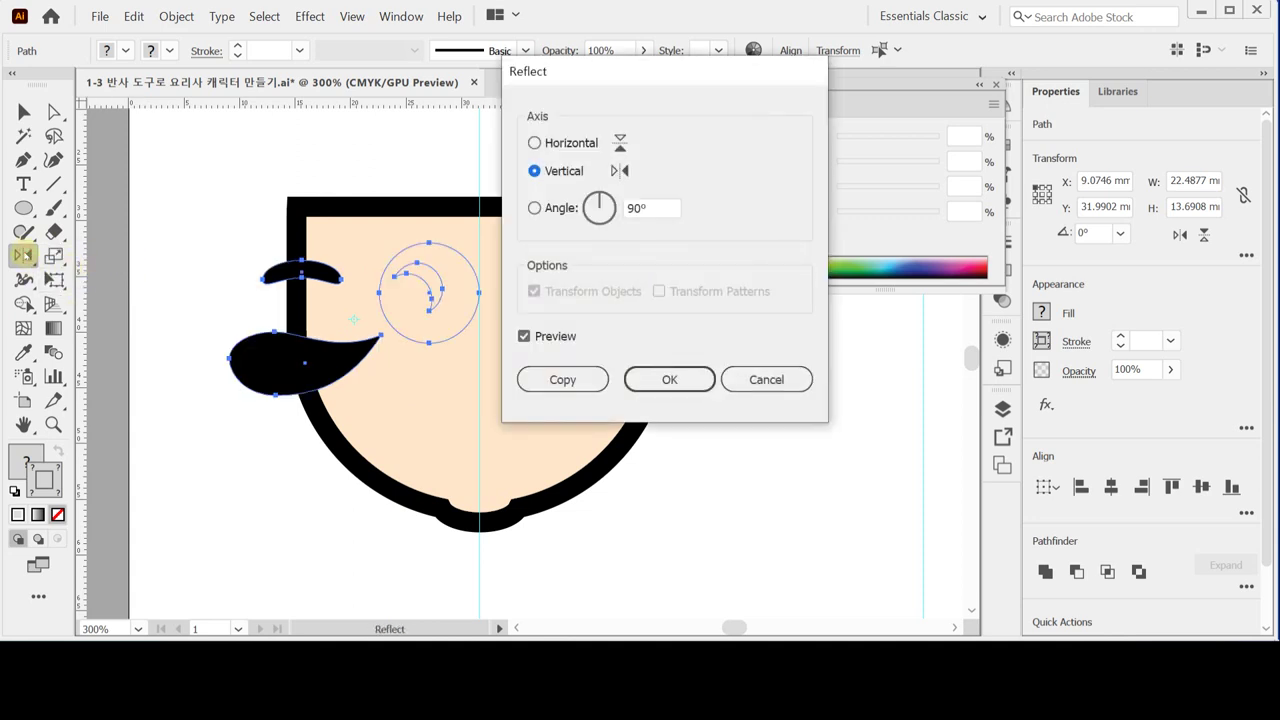
left_click_drag(534, 71, 626, 99)
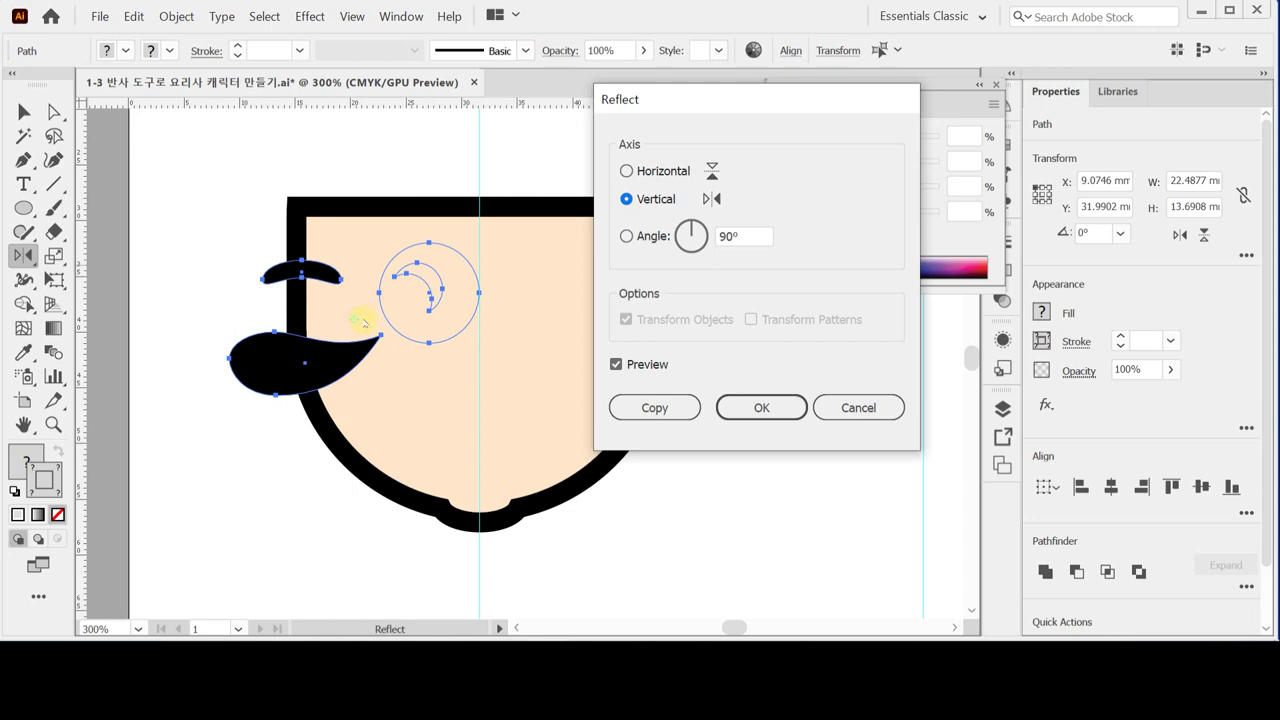
left_click(857, 407)
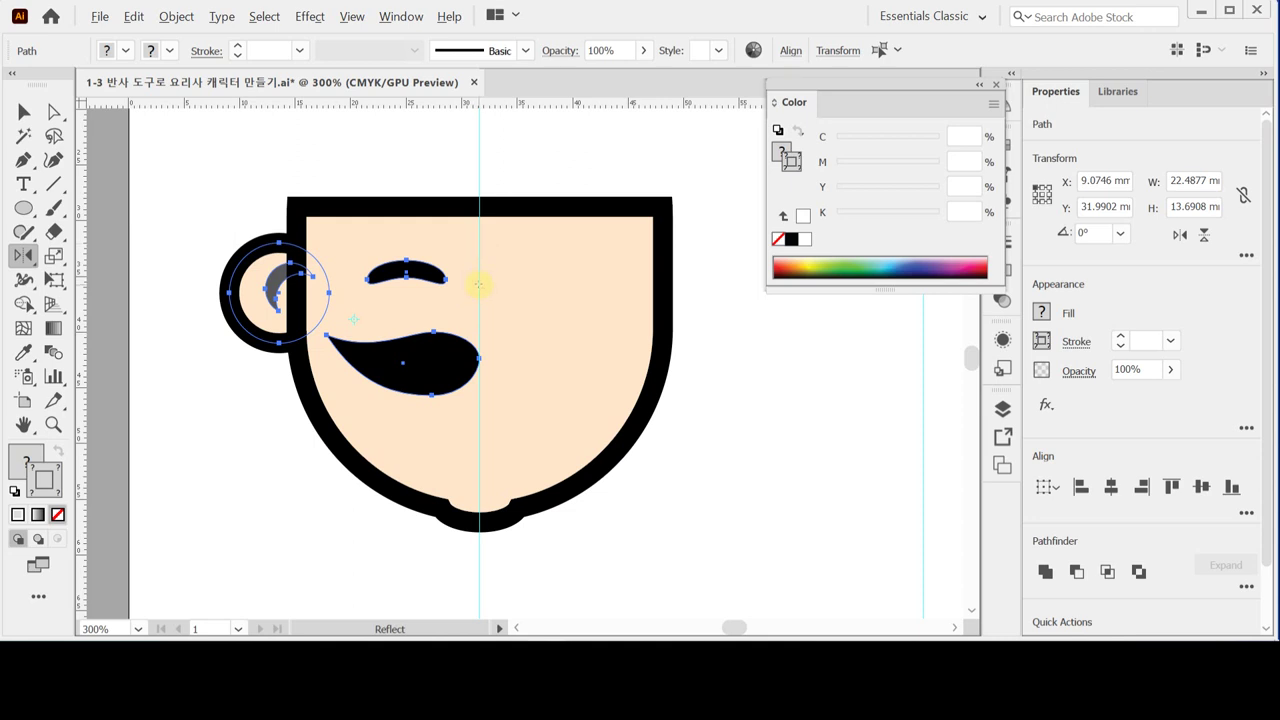
- Reflect a copy of the selected ear, eyebrow and mustache half vertically across the face's center guide
left_click(478, 285, "alt")
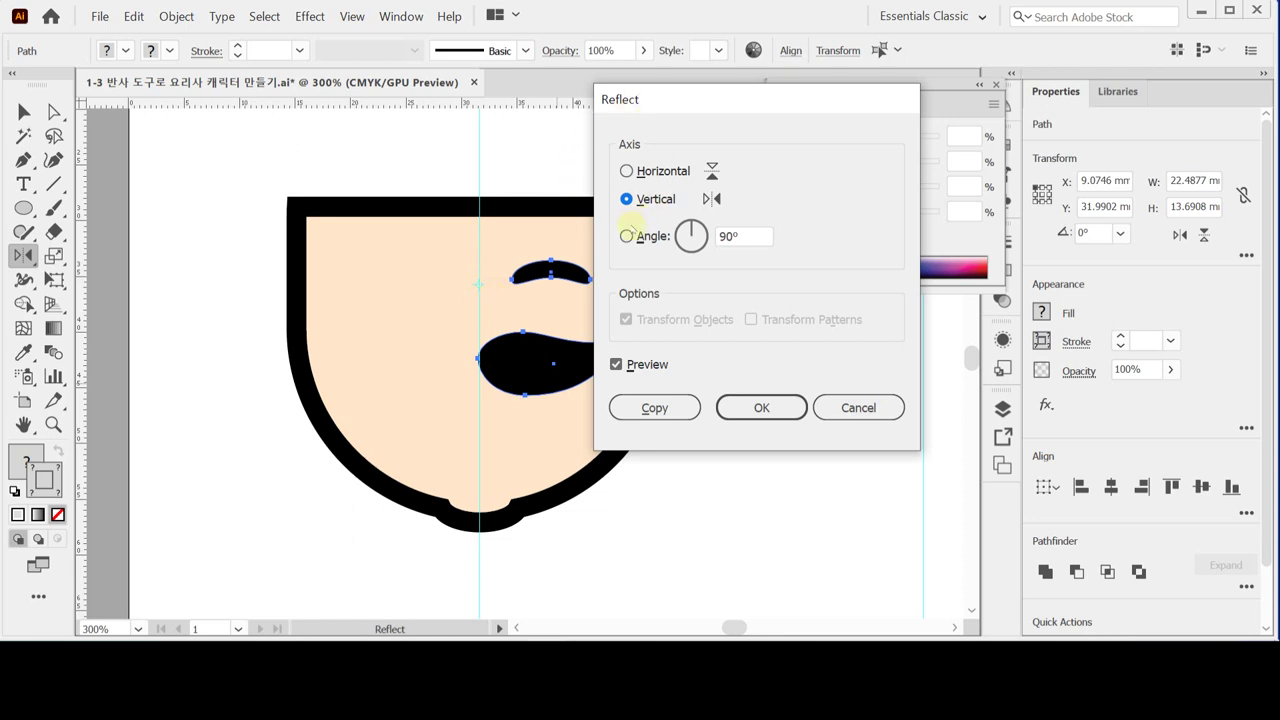
left_click(620, 364)
left_click(620, 364)
left_click(652, 407)
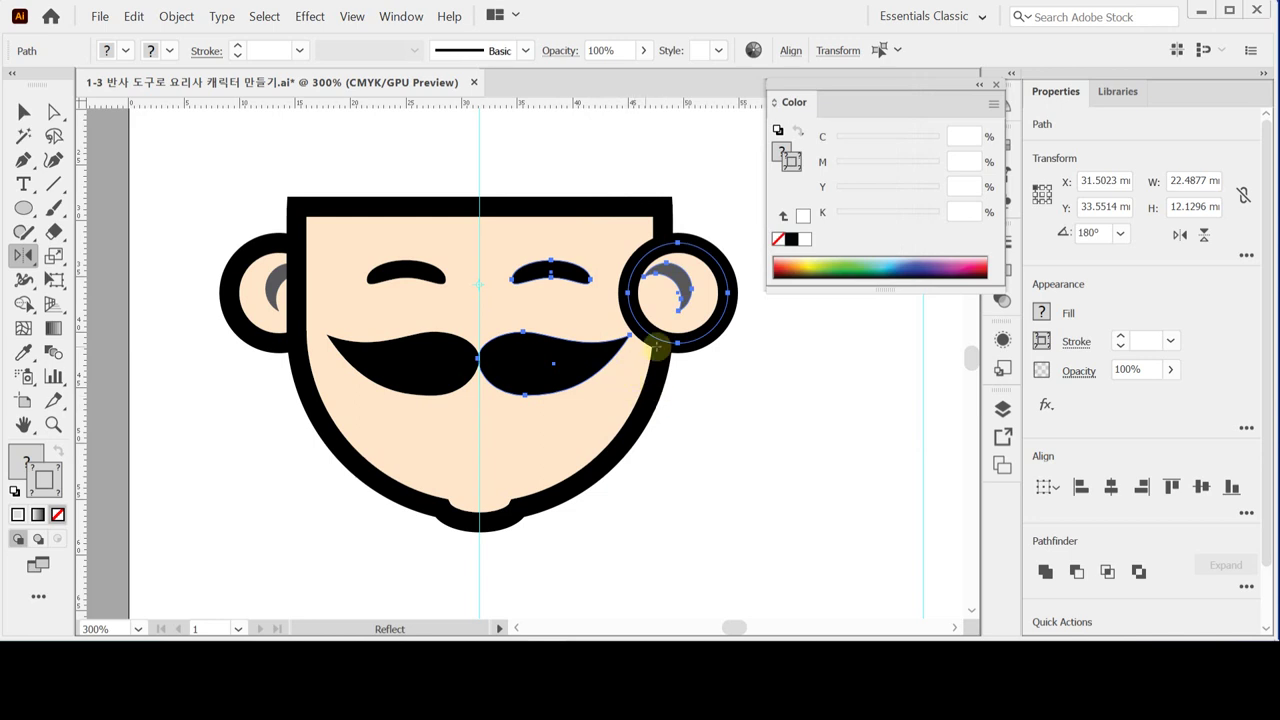
- Send the right ear and its inner shadow to the back, behind the face
scroll(588, 378, "right", 2)
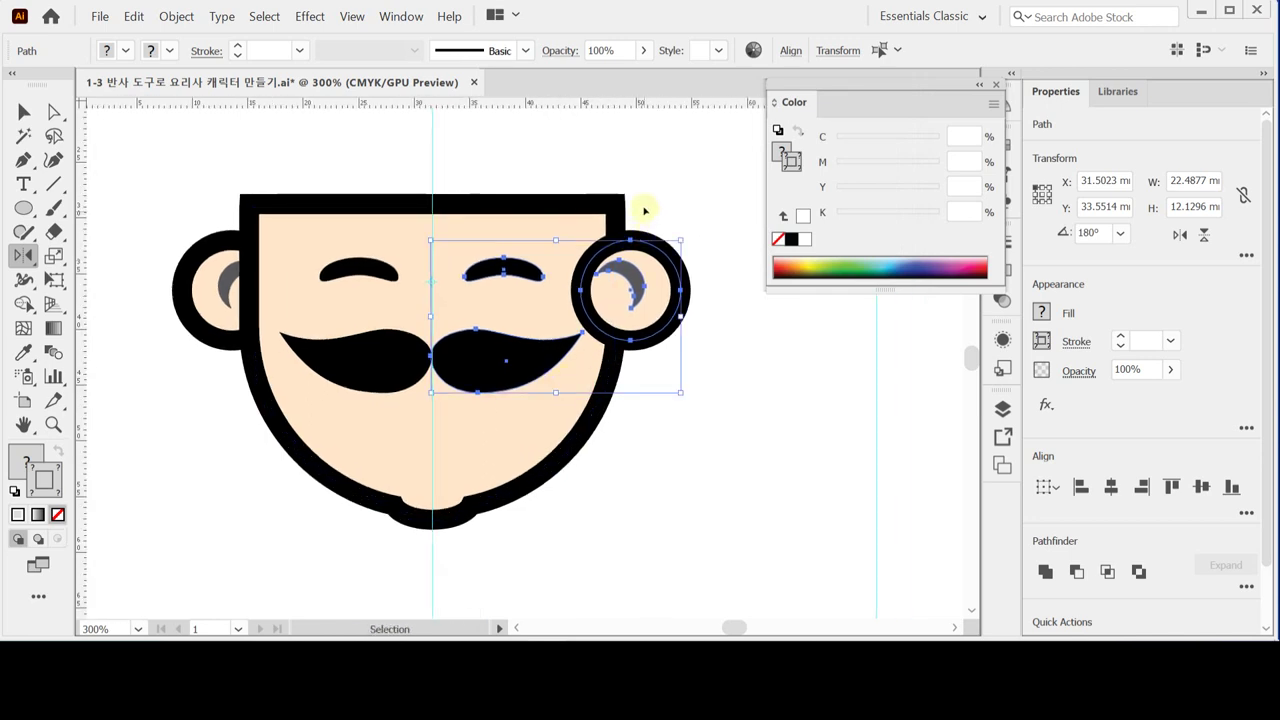
left_click(23, 111)
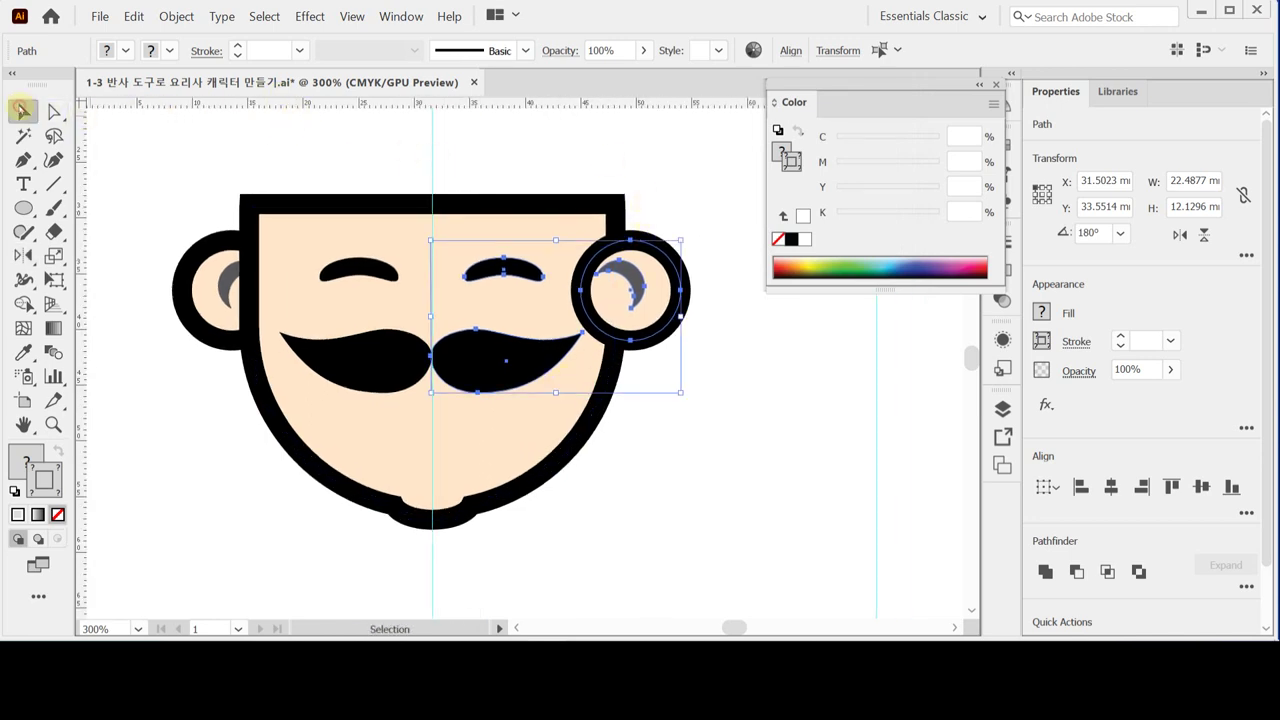
left_click(662, 305)
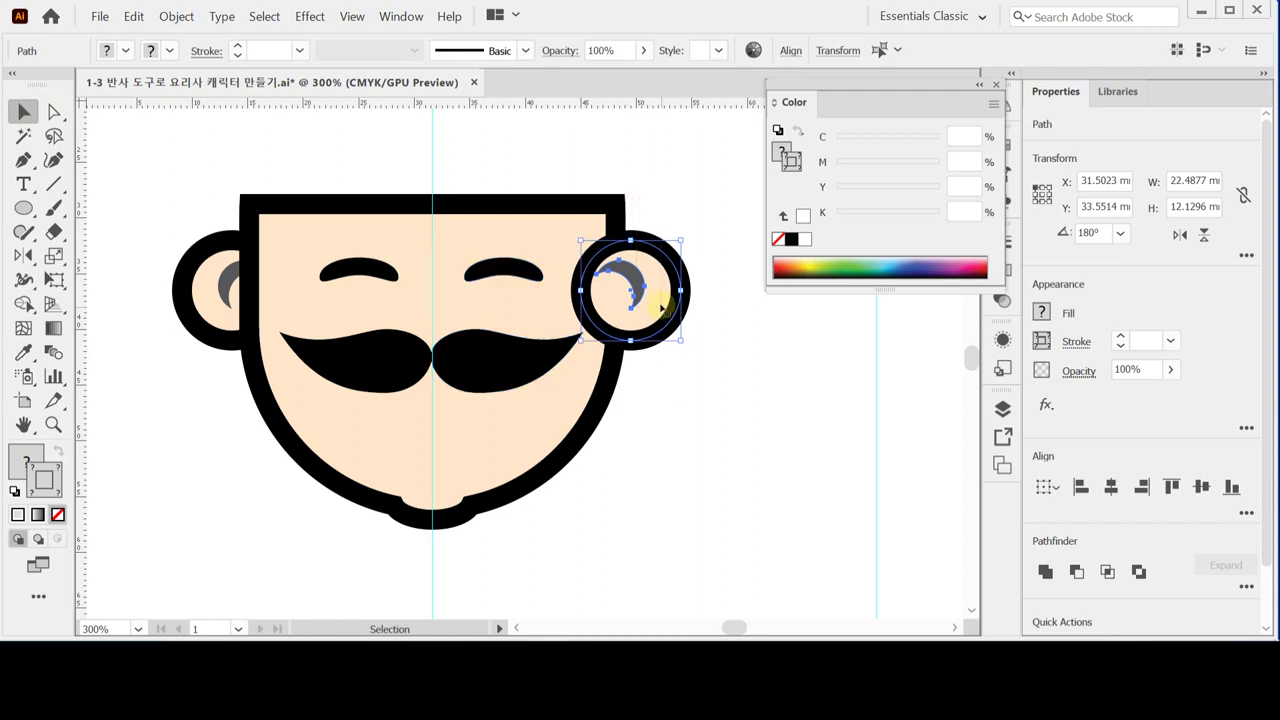
right_click(660, 272)
mouse_move(745, 548)
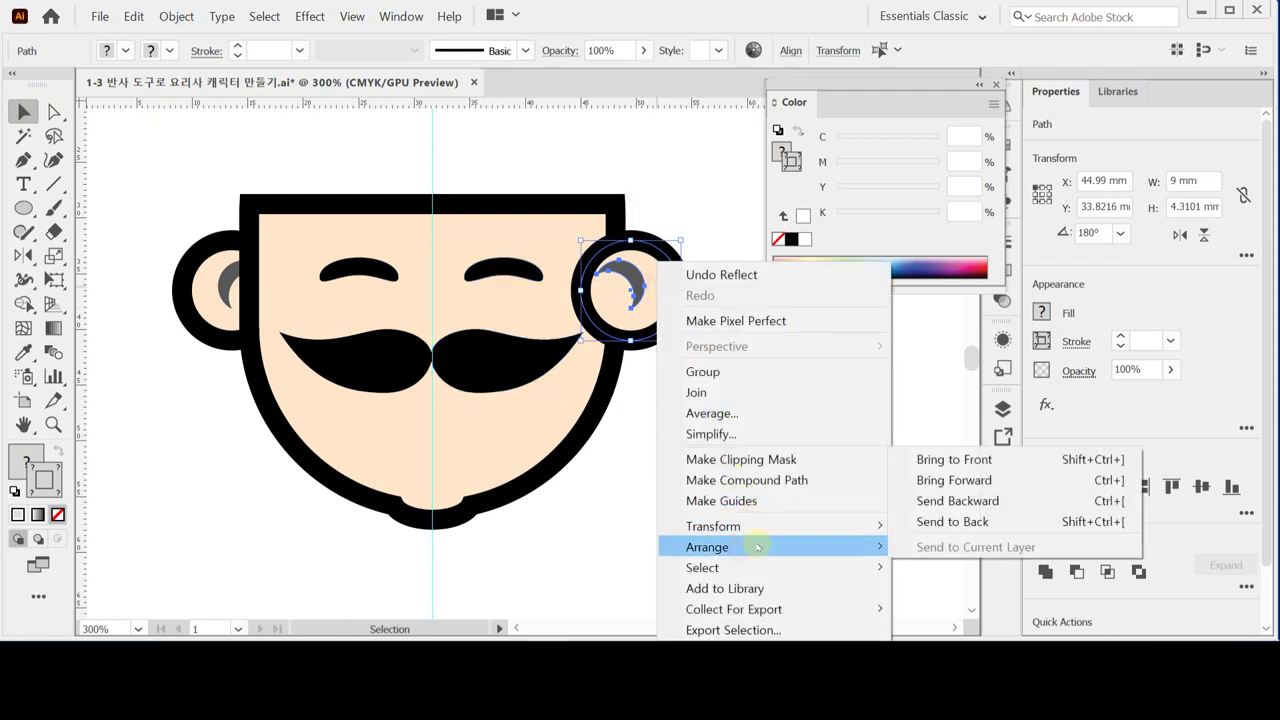
left_click(919, 522)
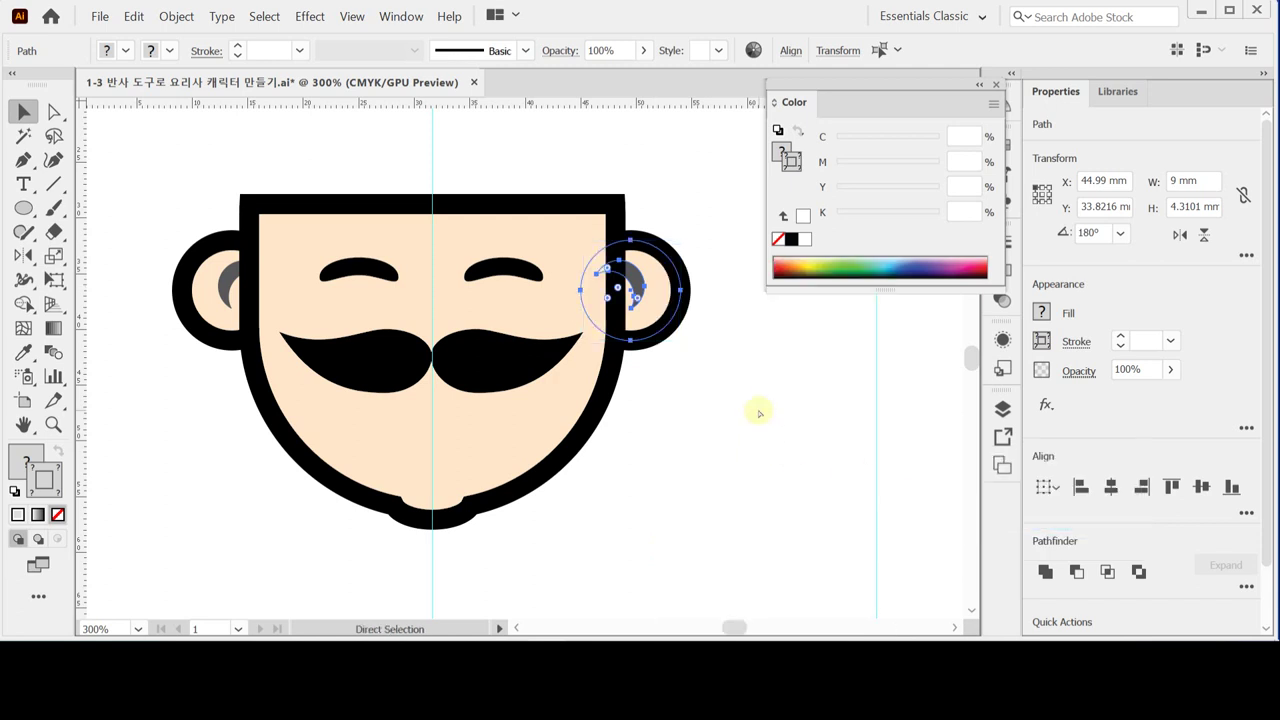
left_click(760, 413)
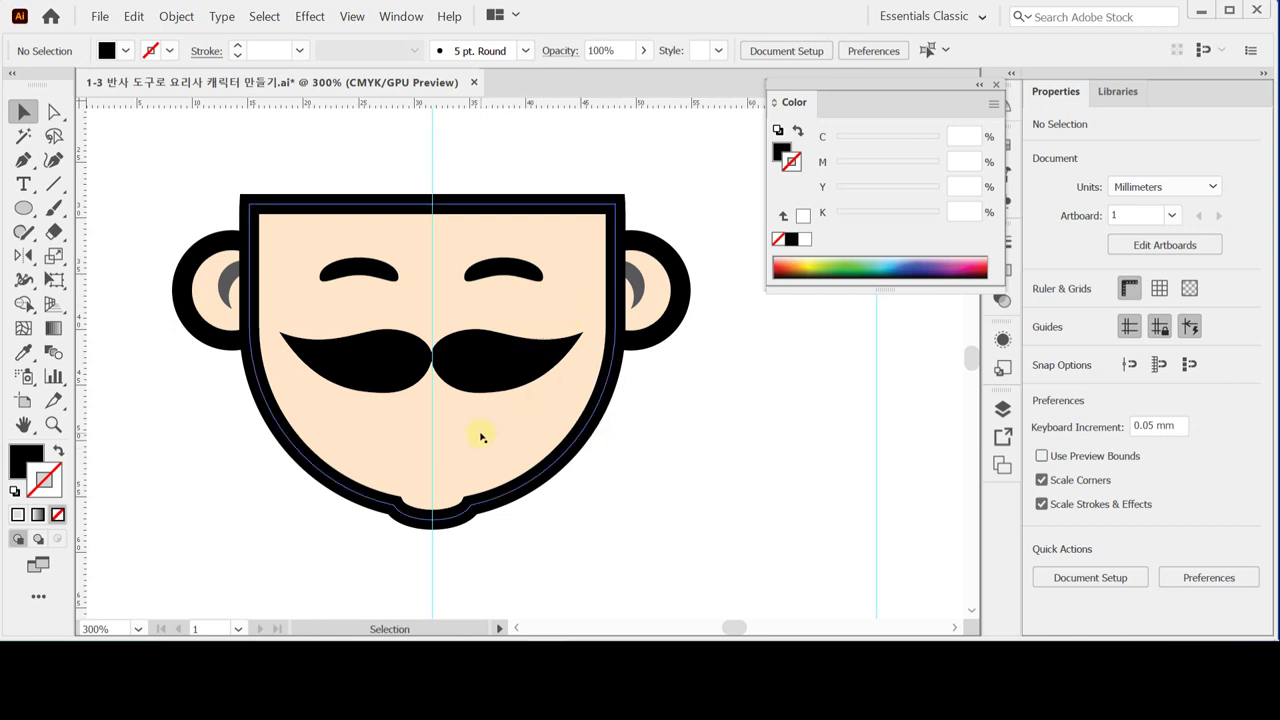
- Create a mouth ellipse 10 mm wide and 9 mm high, centered on the vertical guide just below the mustache, and save the file
left_click(22, 208)
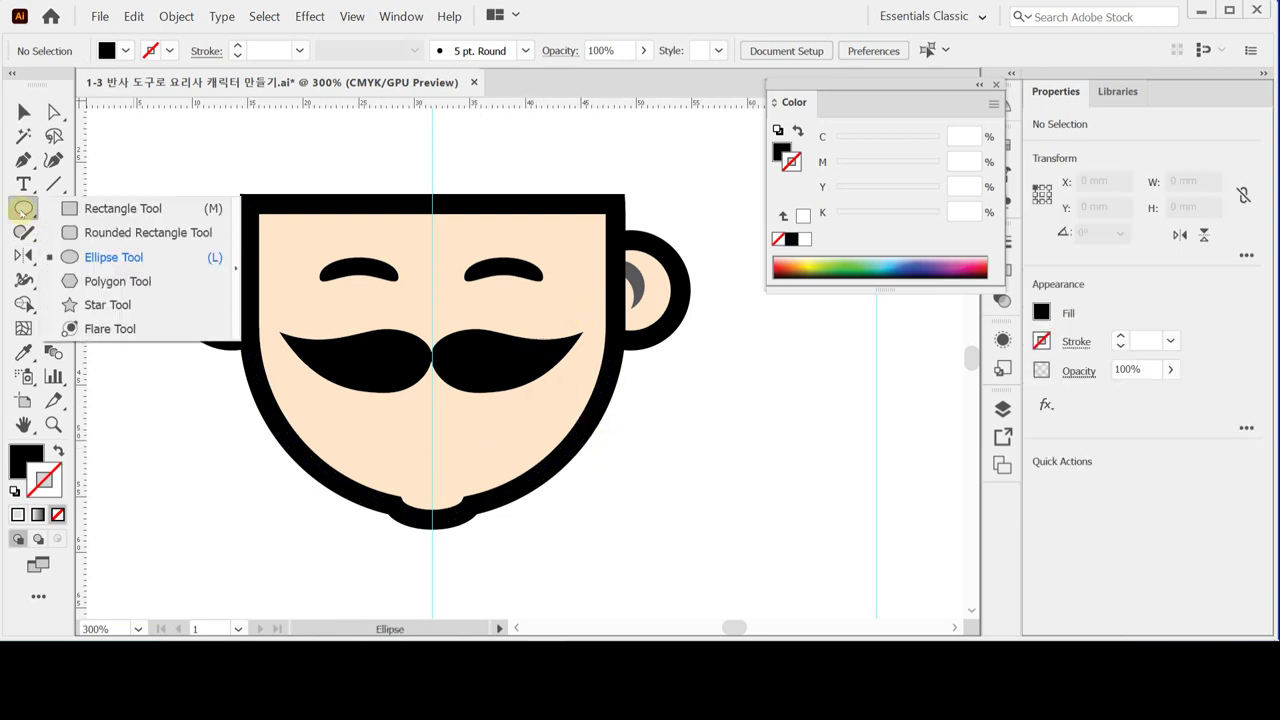
left_click(86, 257)
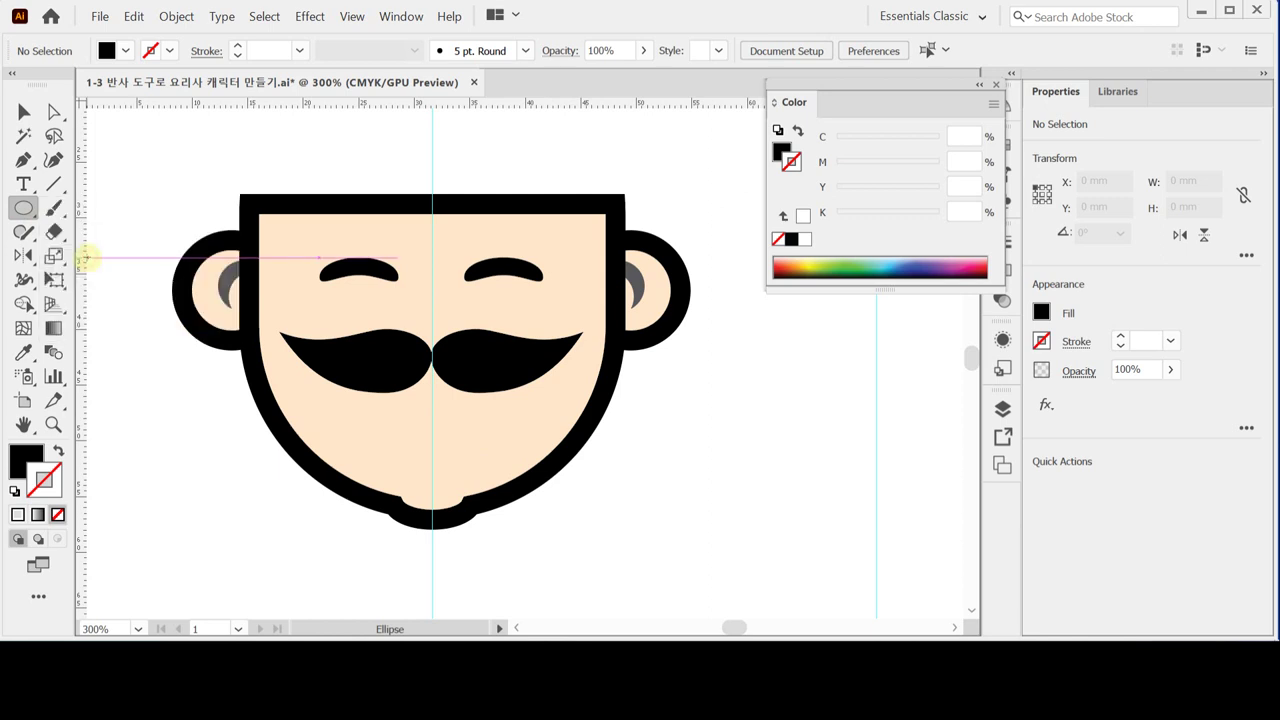
left_click(432, 402)
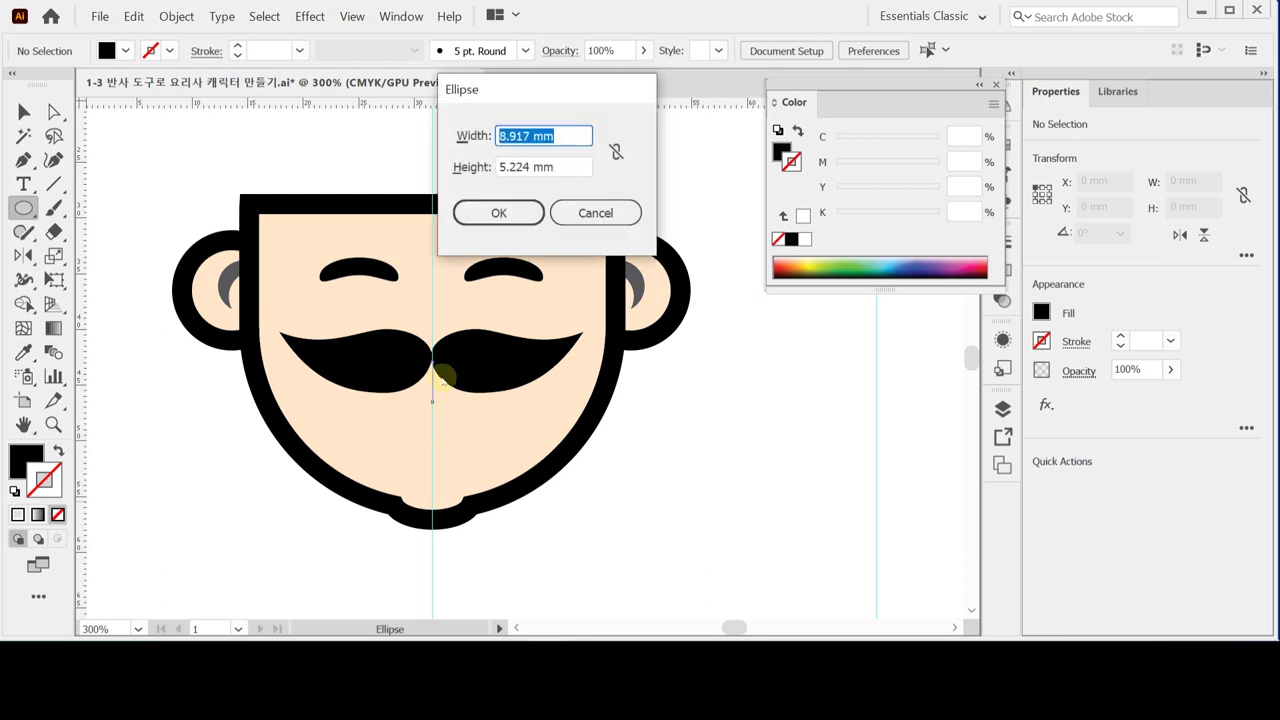
left_click(483, 219)
type("10")
key("Tab")
type("10")
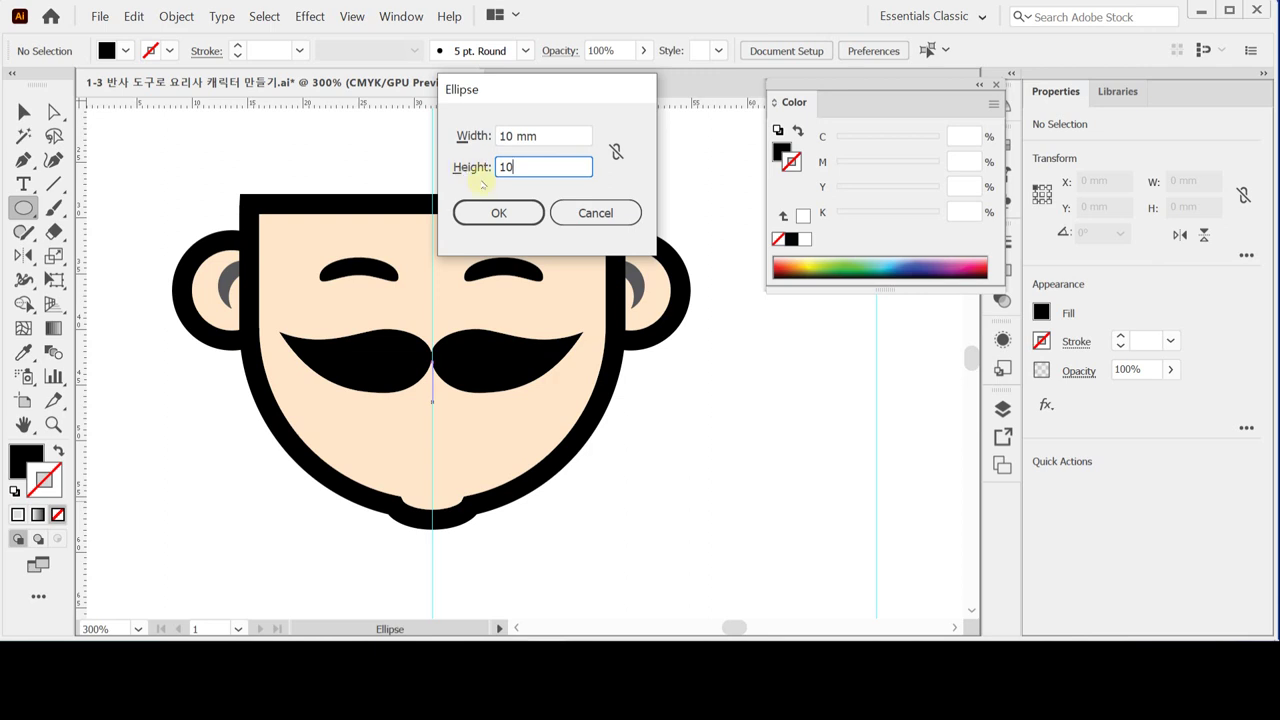
left_click_drag(521, 168, 443, 170)
type("9")
left_click(500, 211)
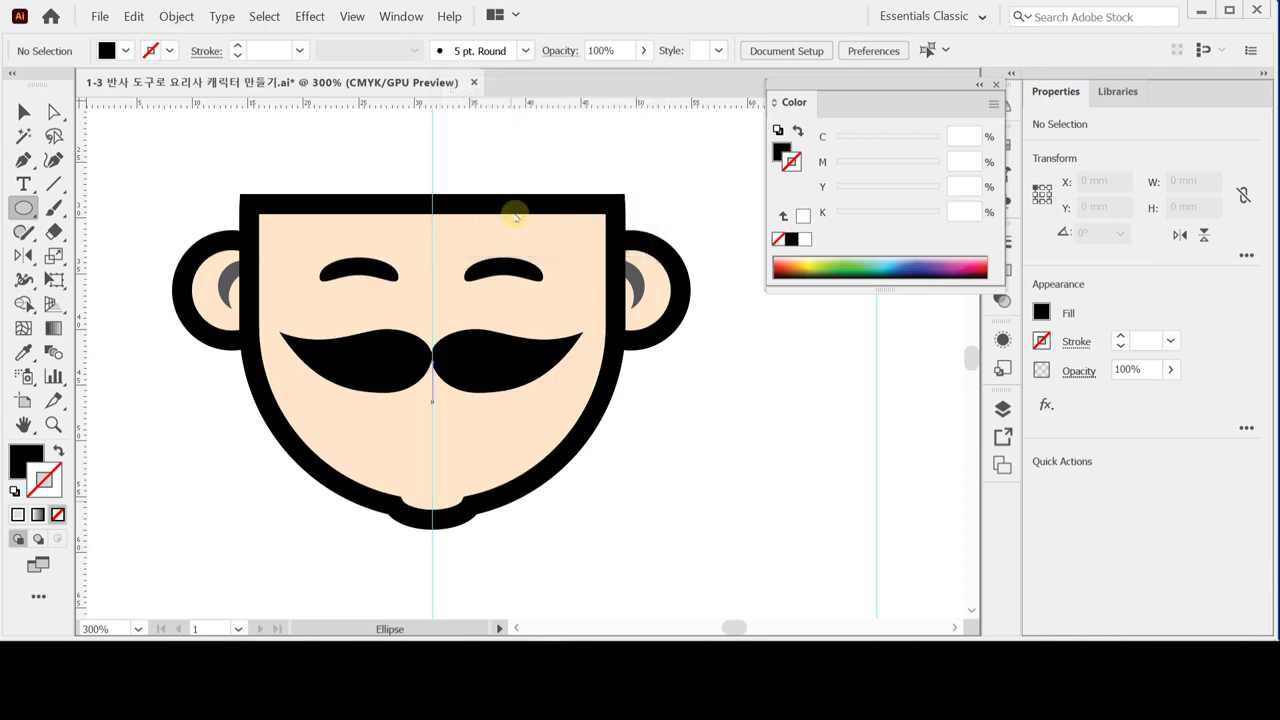
key("z")
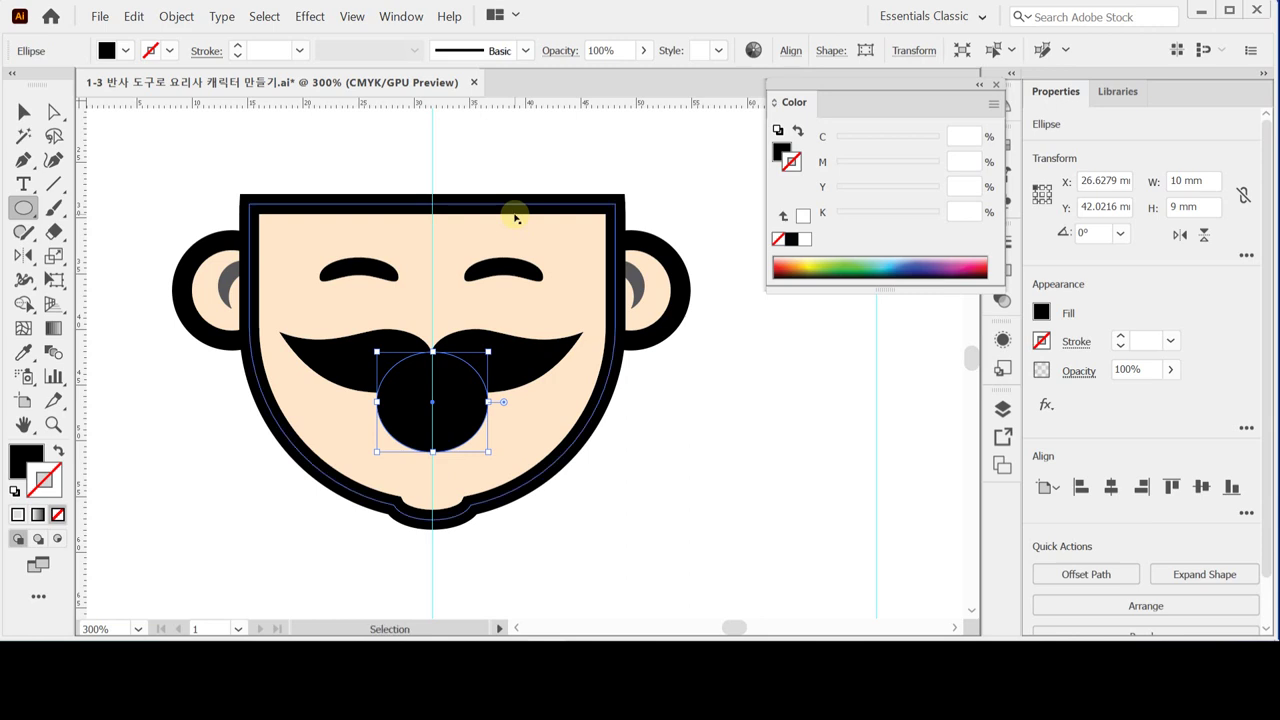
key("ctrl+s")
- Copy the coral fill and 4 pt black stroke from the sample swatch beside the artboard onto the mouth ellipse, and deselect it
left_click(676, 400, "alt")
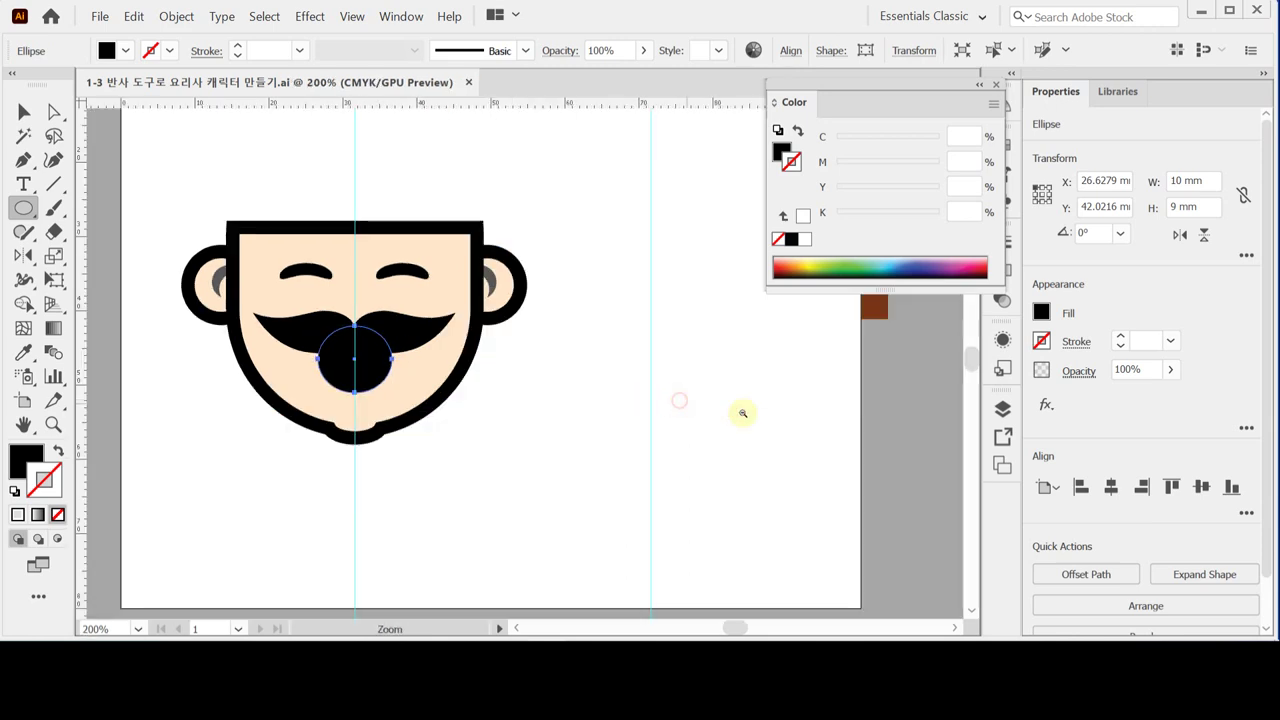
left_click_drag(660, 366, 614, 388)
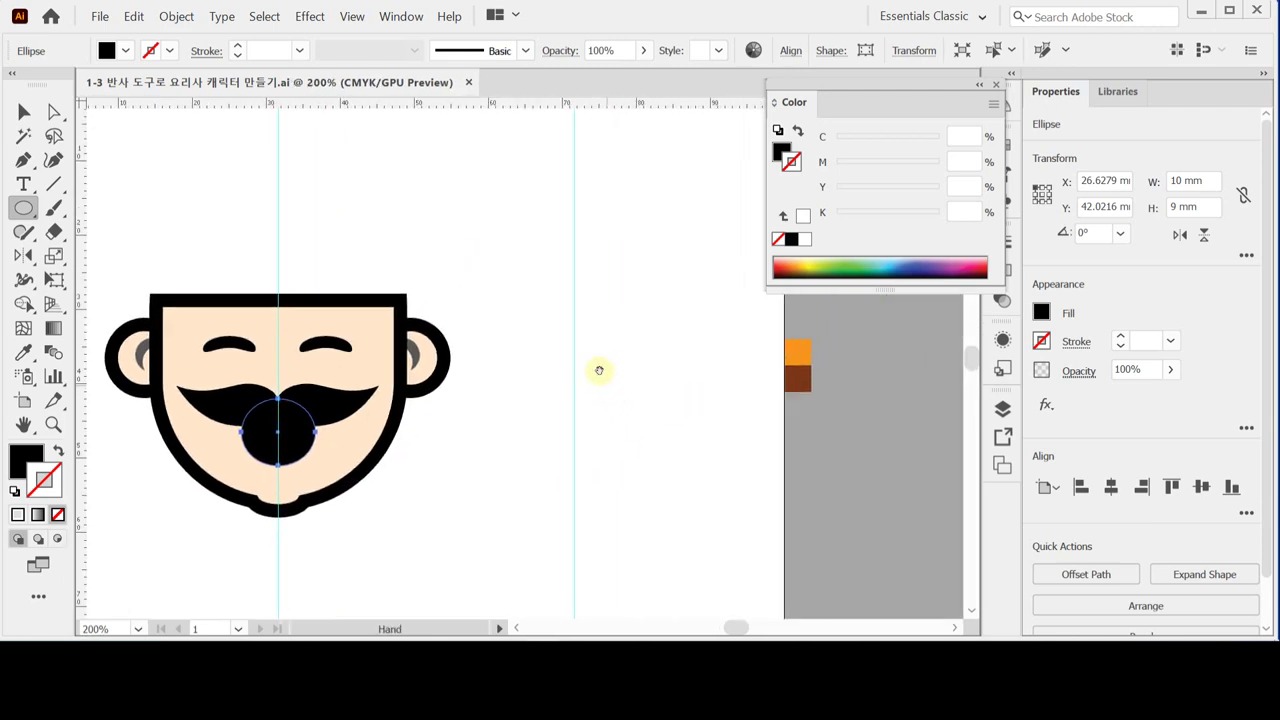
left_click_drag(818, 366, 702, 436)
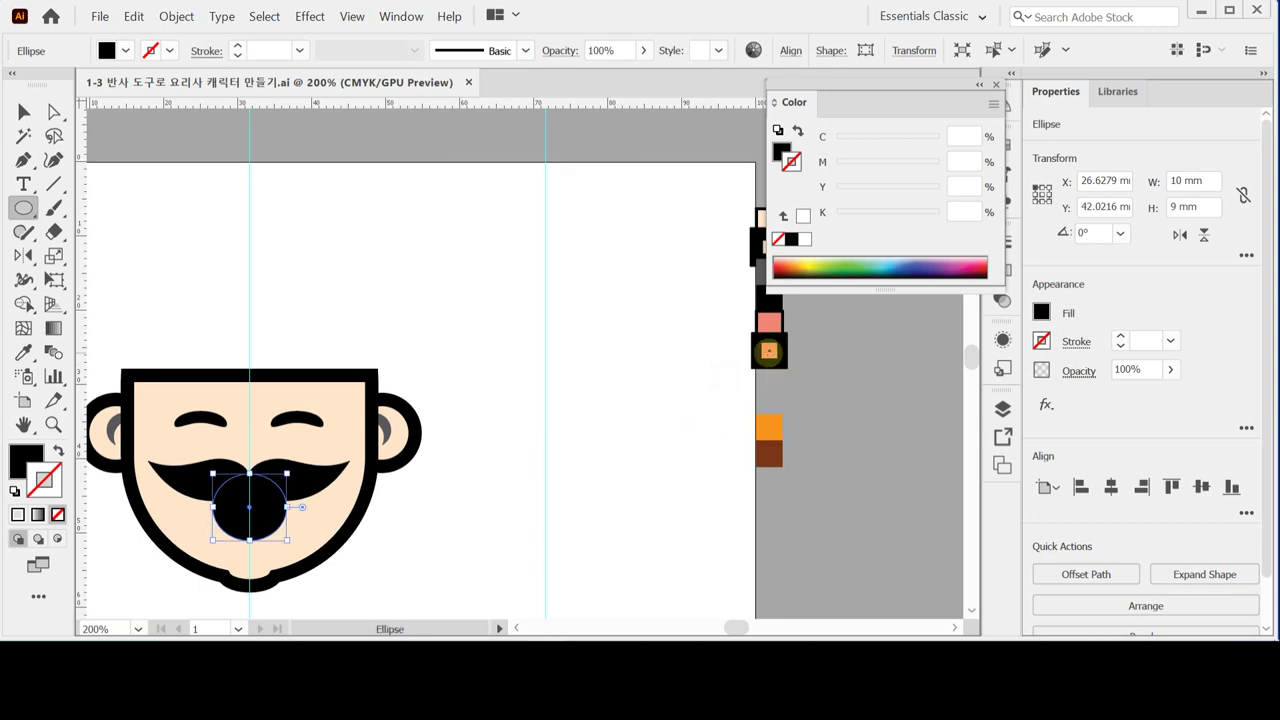
key("i")
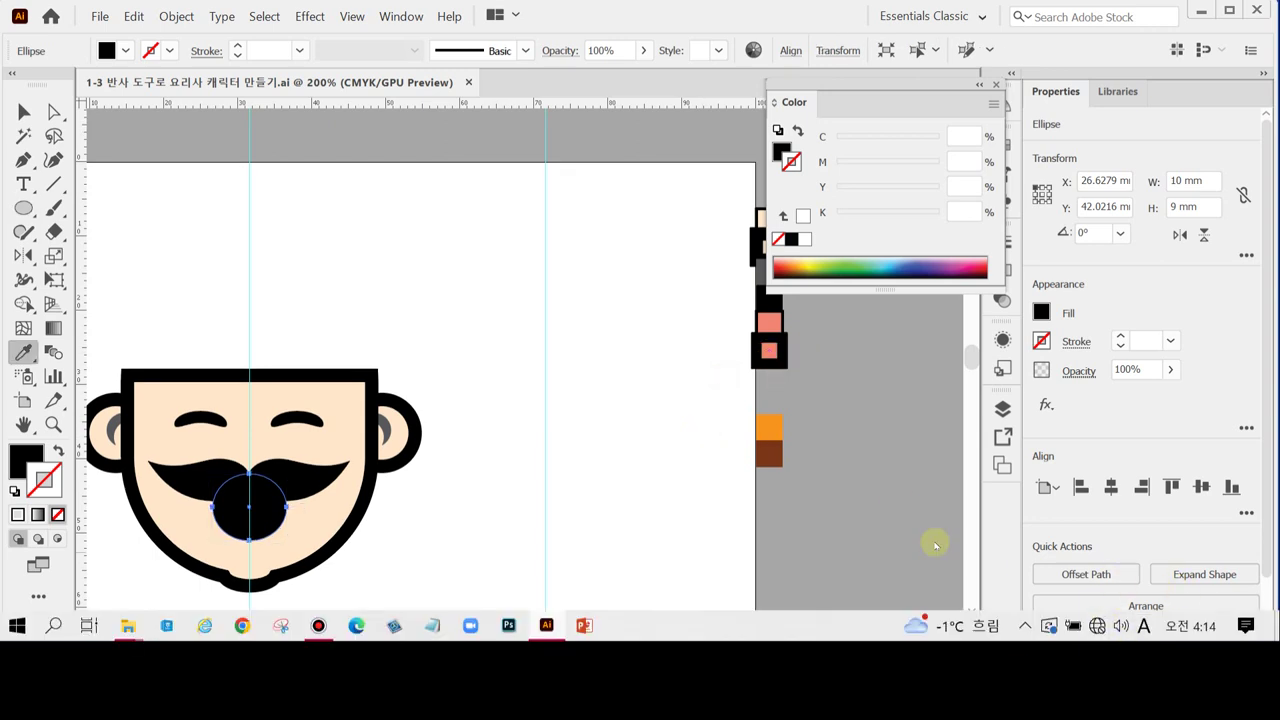
left_click(769, 350)
key("ctrl+shift+a")
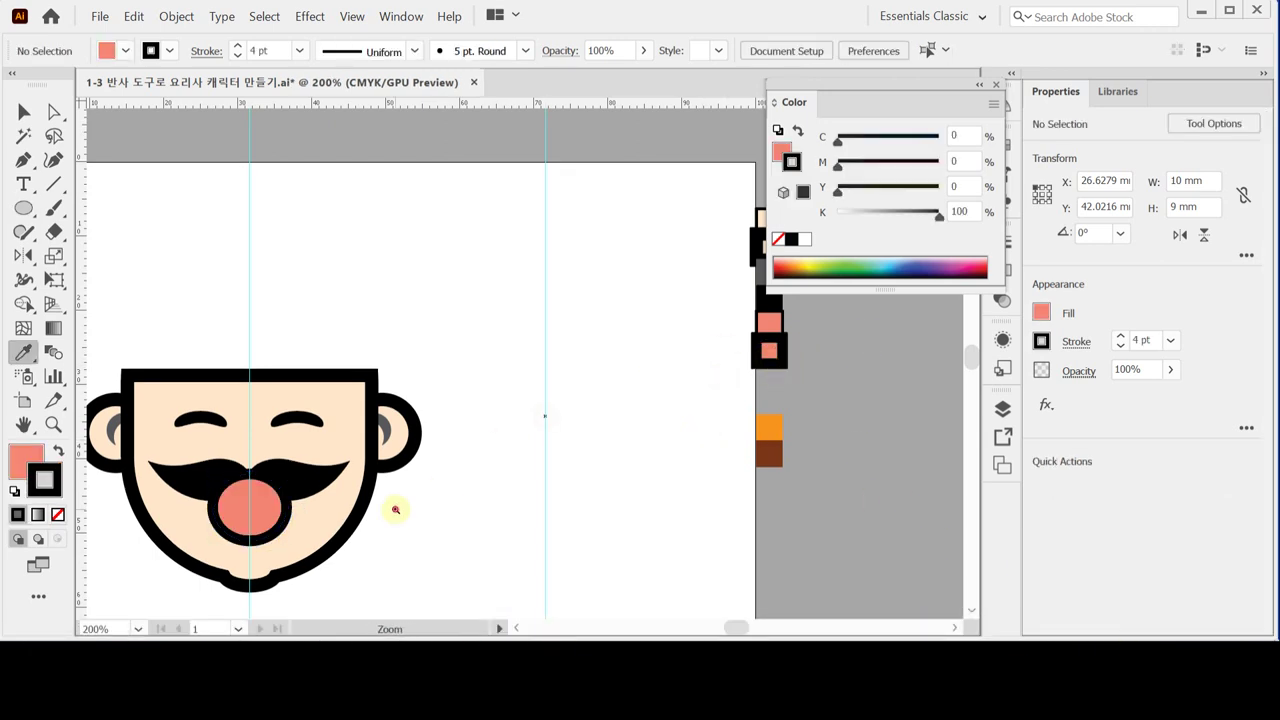
- Draw a rectangle about 14 × 5.8 mm over the upper part of the mouth, with the default white fill and black stroke
scroll(366, 357, "up", 2)
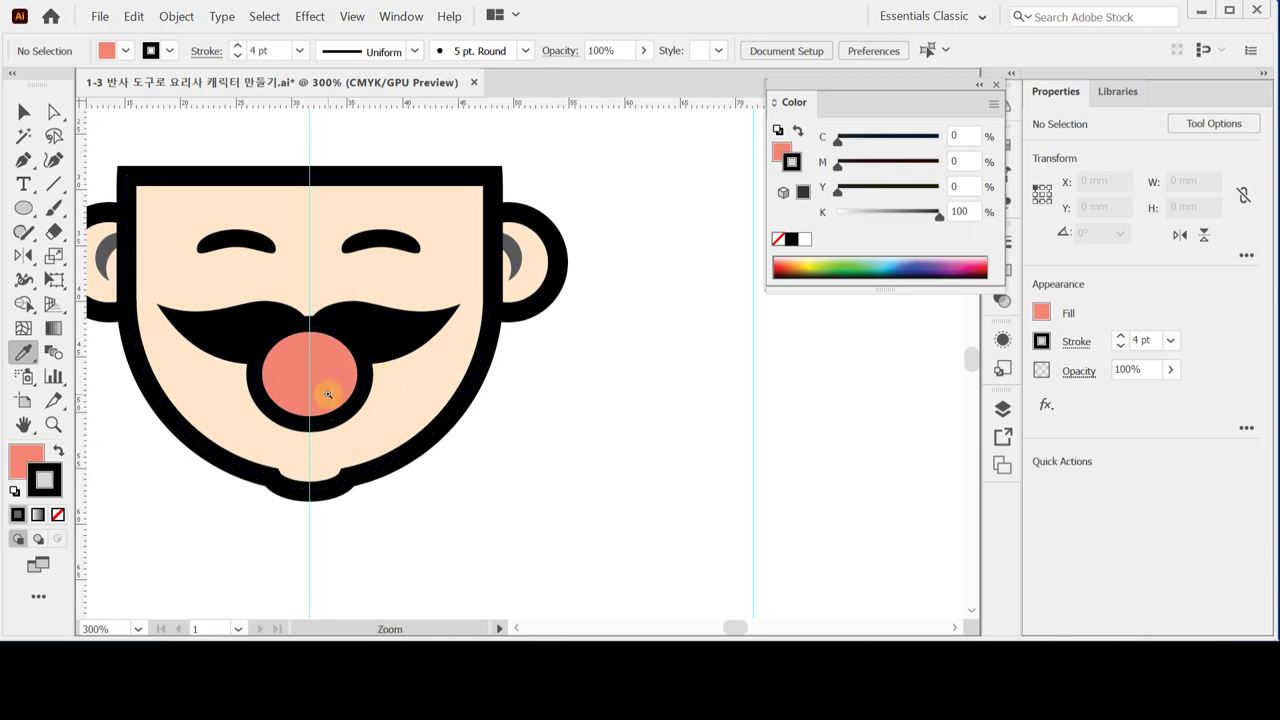
scroll(330, 400, "up", 1)
left_click_drag(512, 344, 449, 369)
left_click_drag(23, 207, 88, 210)
mouse_move(298, 304)
left_mouse_down()
mouse_move(494, 371)
mouse_move(506, 389)
left_mouse_up()
left_click(14, 491)
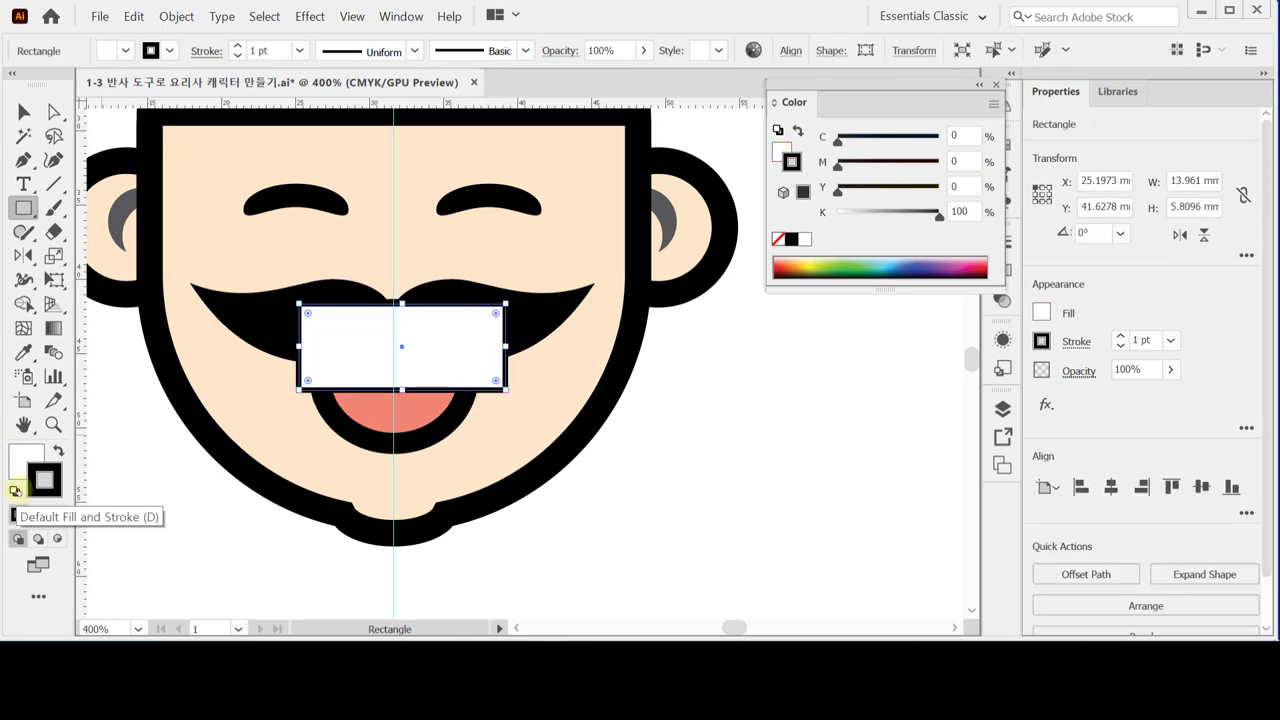
- Try subtracting the slightly raised rectangle from the mouth ellipse with Minus Front, and undo the cut
key("l")
left_click_drag(318, 308, 470, 446)
left_click(450, 330, "shift")
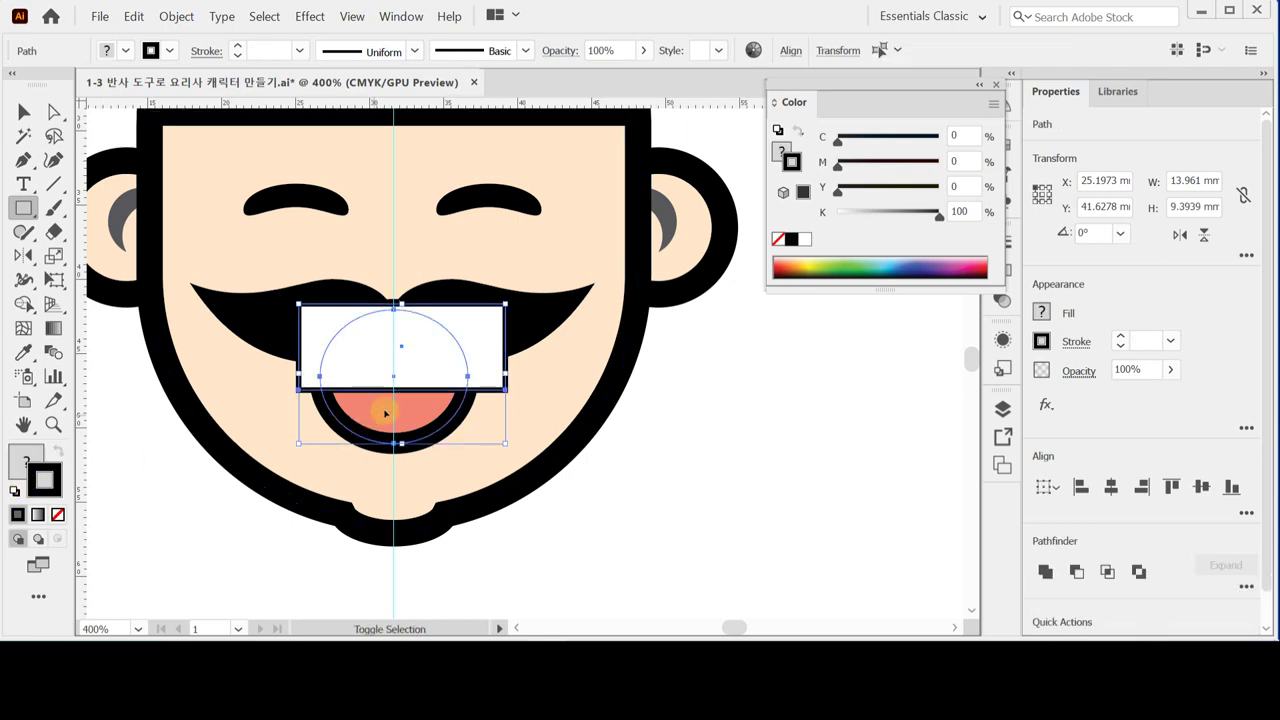
left_click(628, 453)
left_click(488, 361)
left_click(419, 413, "shift")
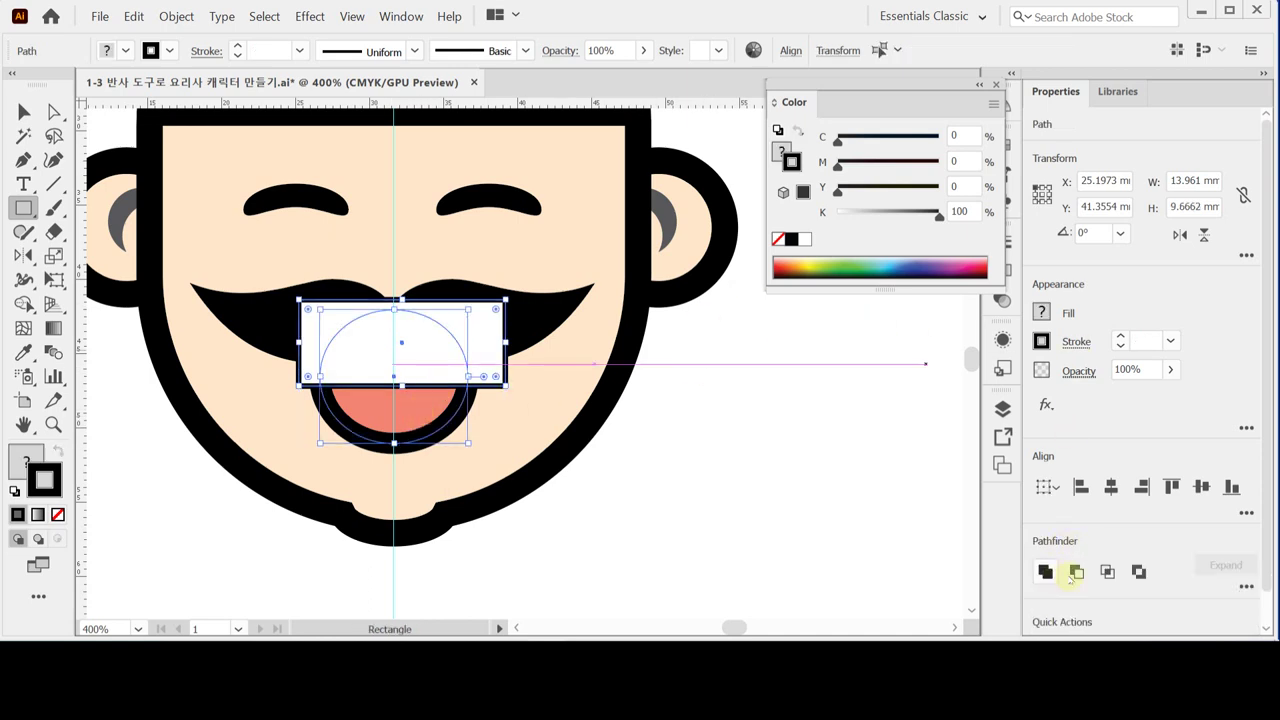
left_click(1076, 571)
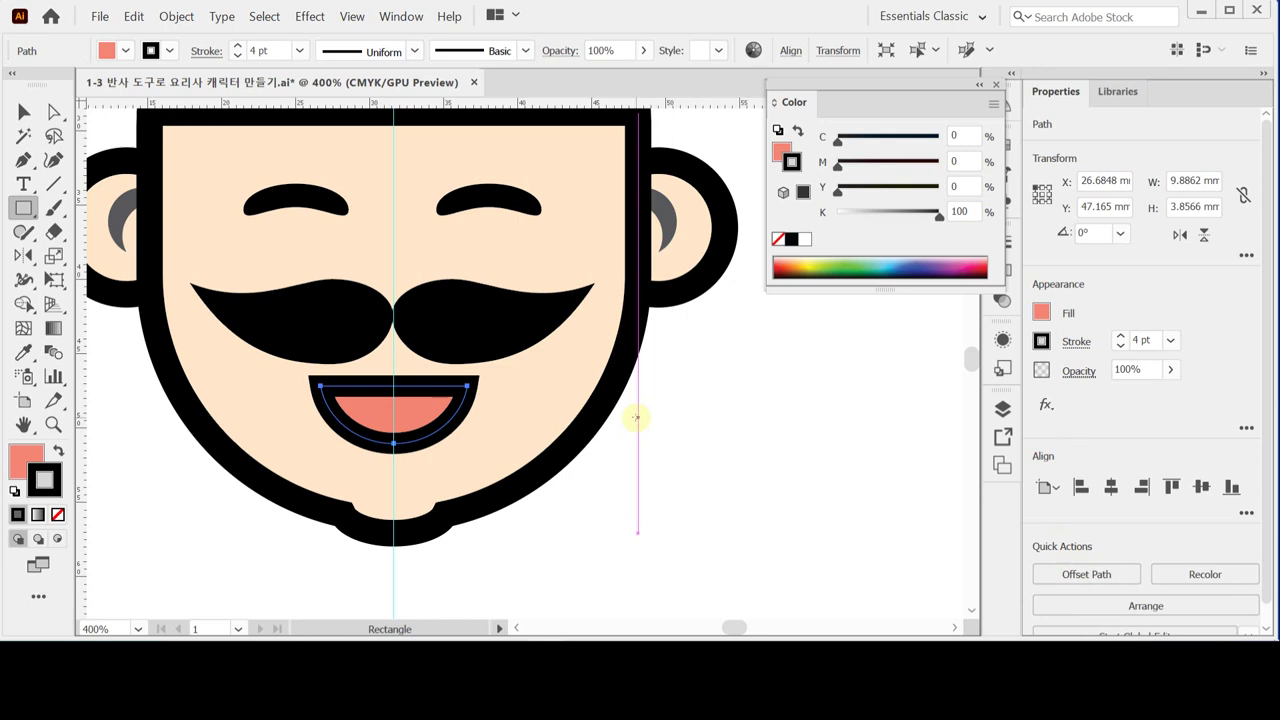
key("ctrl+z")
- Subtract the rectangle from the mouth ellipse at a slightly higher position, and move the remaining mouth up against the mustache's underside
left_click(610, 443)
left_click(448, 342)
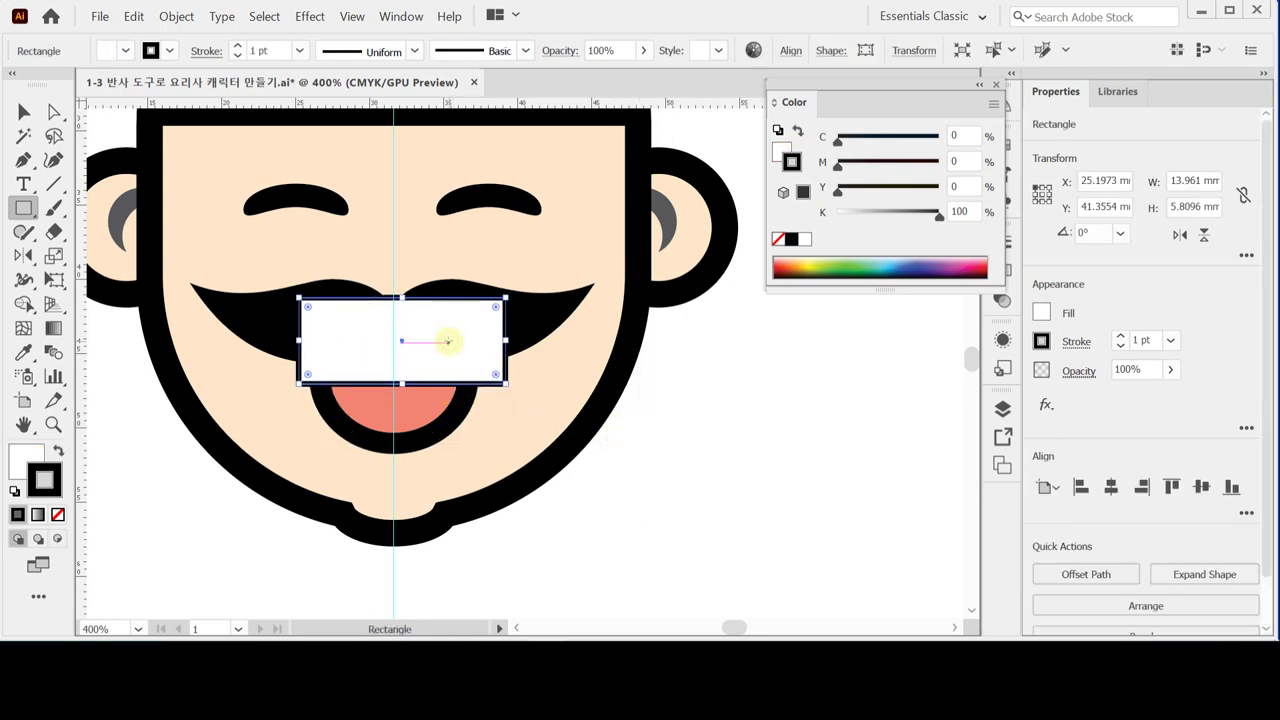
left_click(402, 400, "shift")
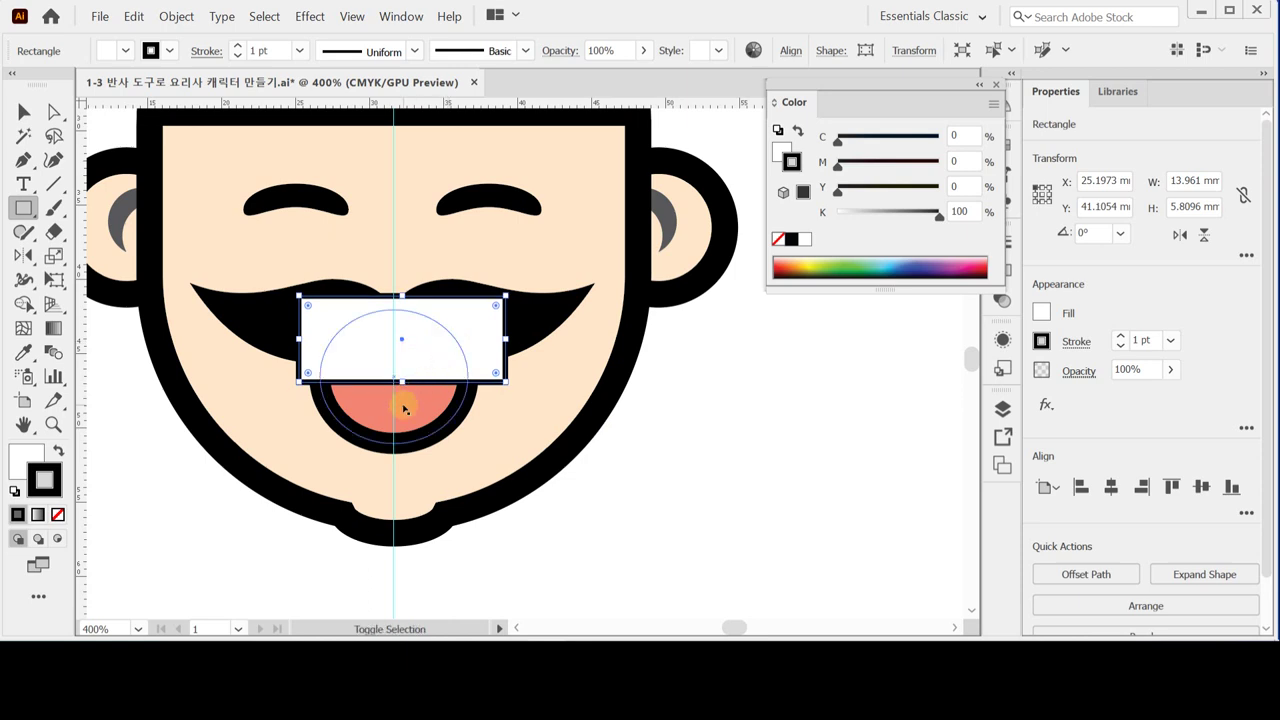
key("m")
left_click(1076, 571)
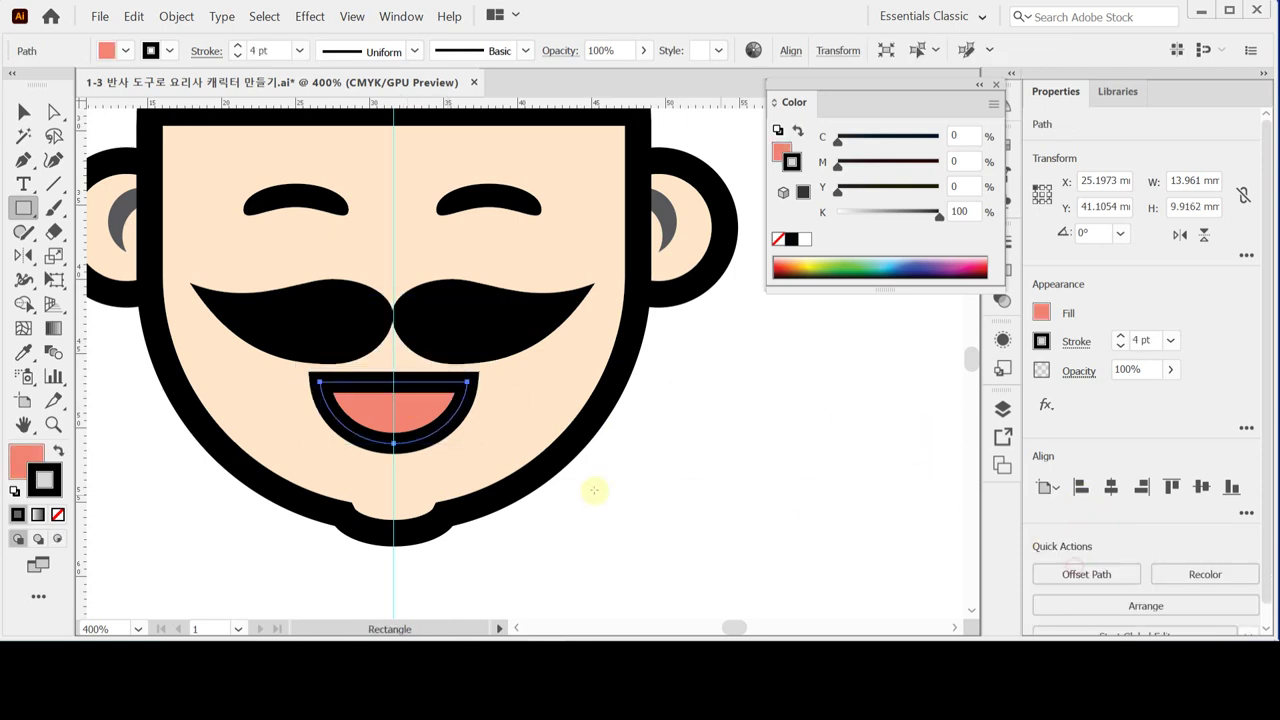
left_click_drag(394, 403, 395, 371)
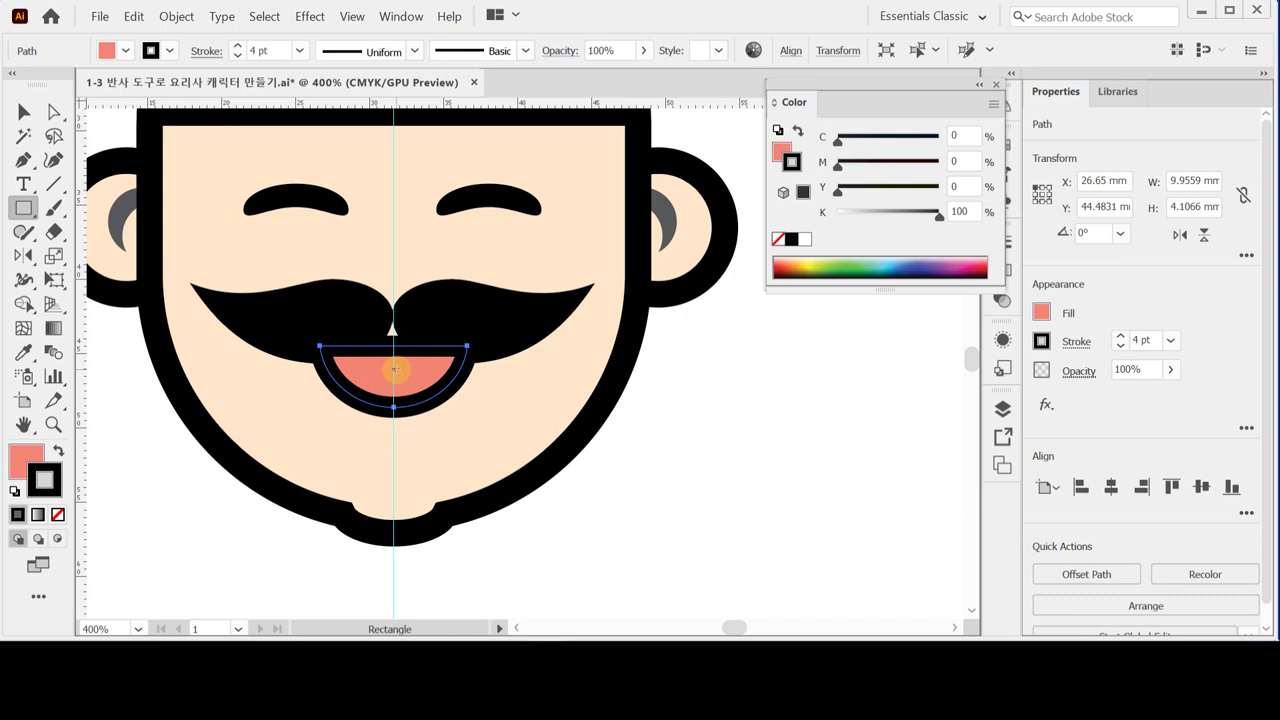
- Move the mouth down about 0.8 mm beneath the mustache and save the file
left_click_drag(418, 371, 420, 390)
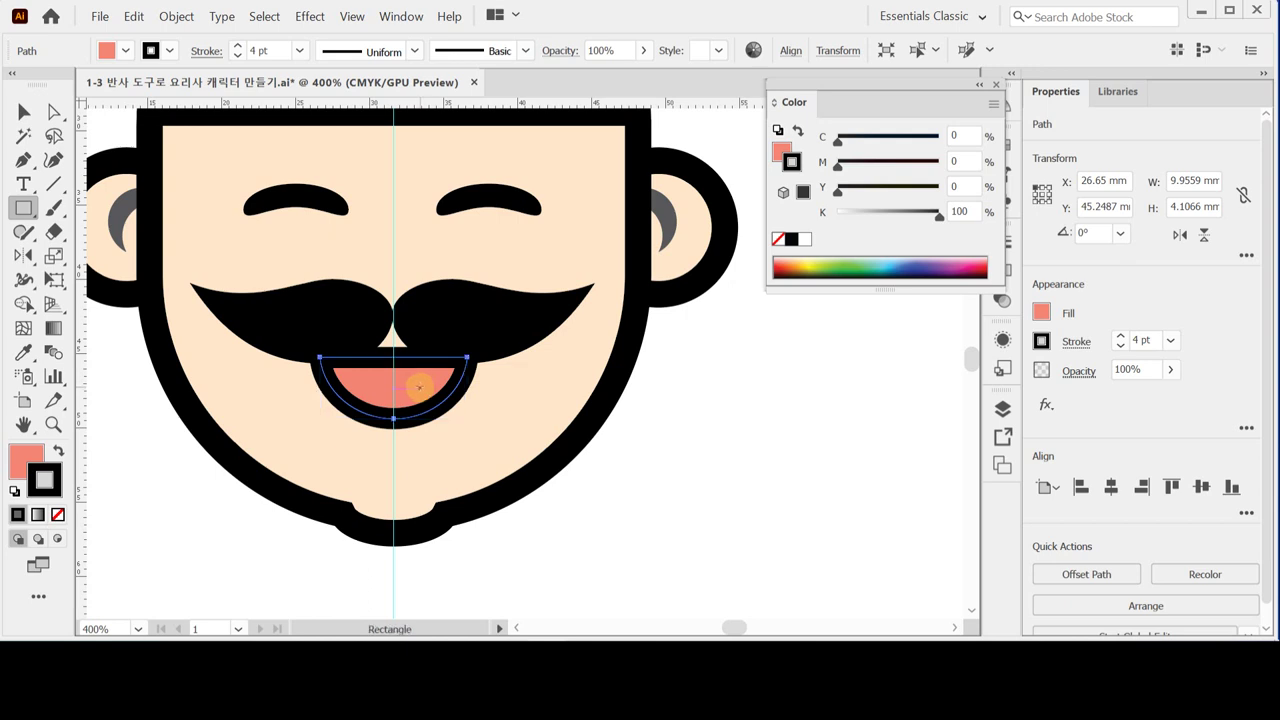
key("ctrl")
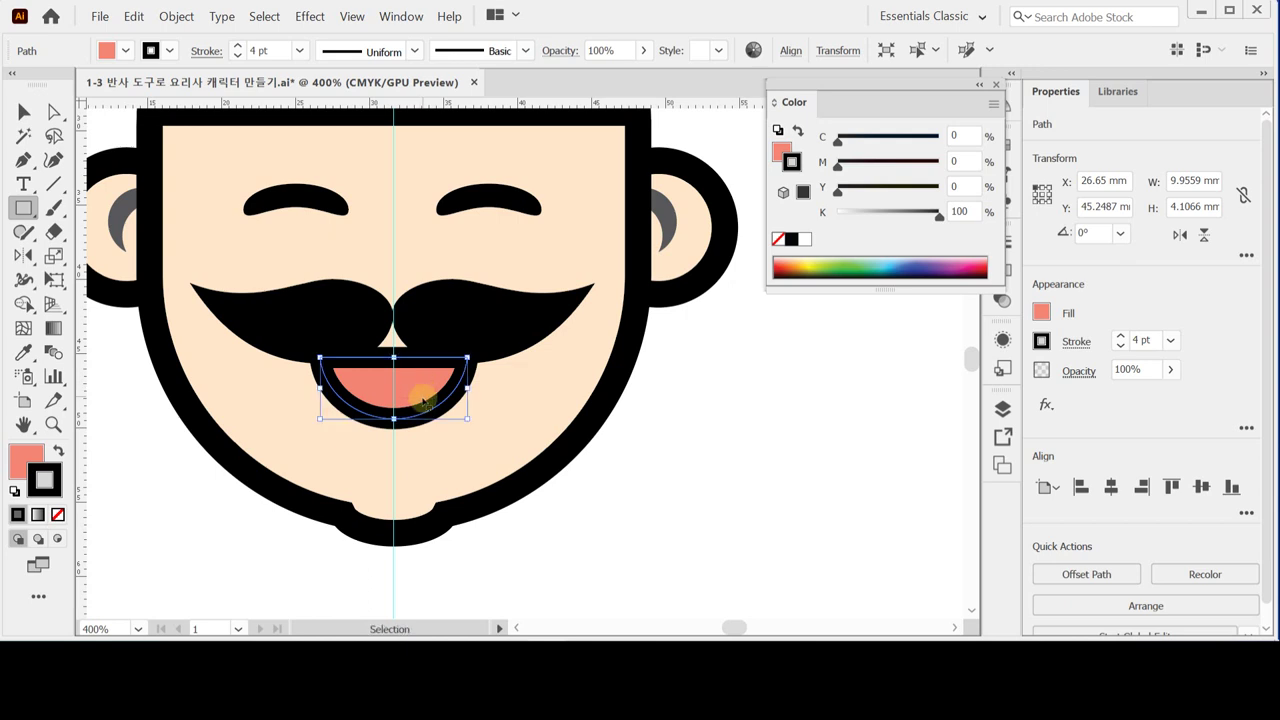
key("ctrl+s")
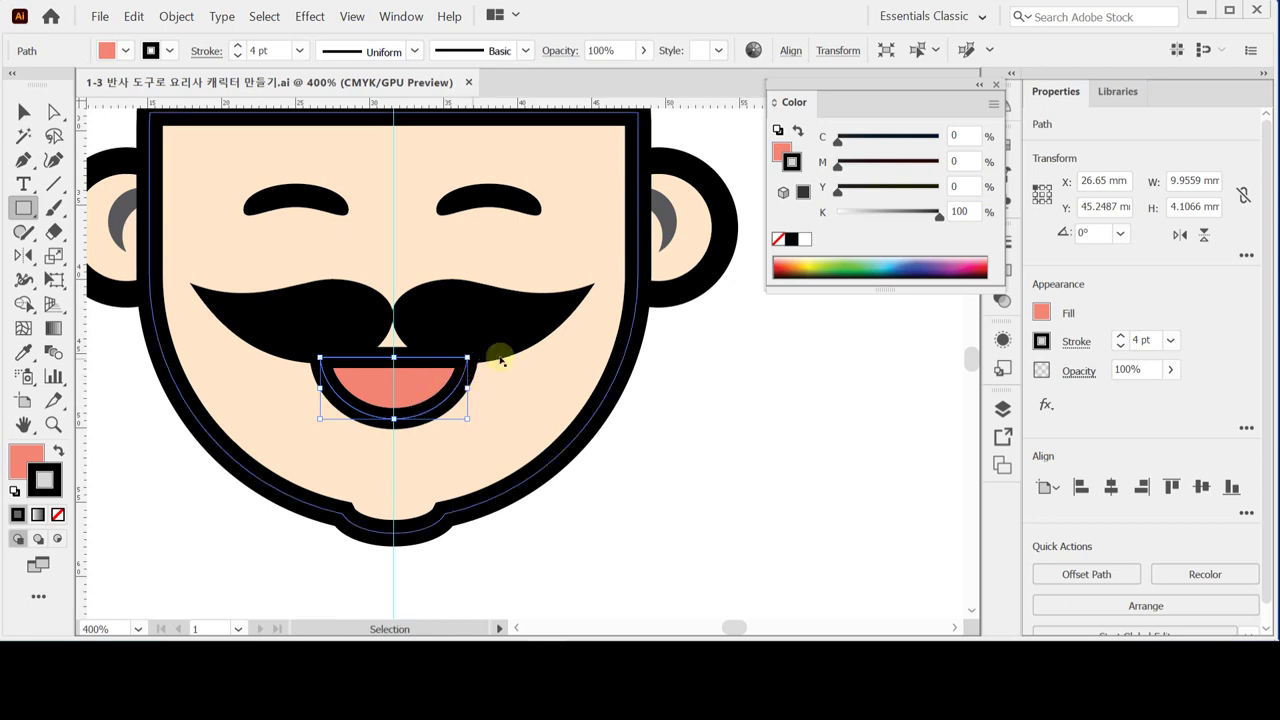
- Deselect the mouth and reset the drawing colors to the default white fill and 1 pt black stroke for the Ellipse tool
key("ctrl+space")
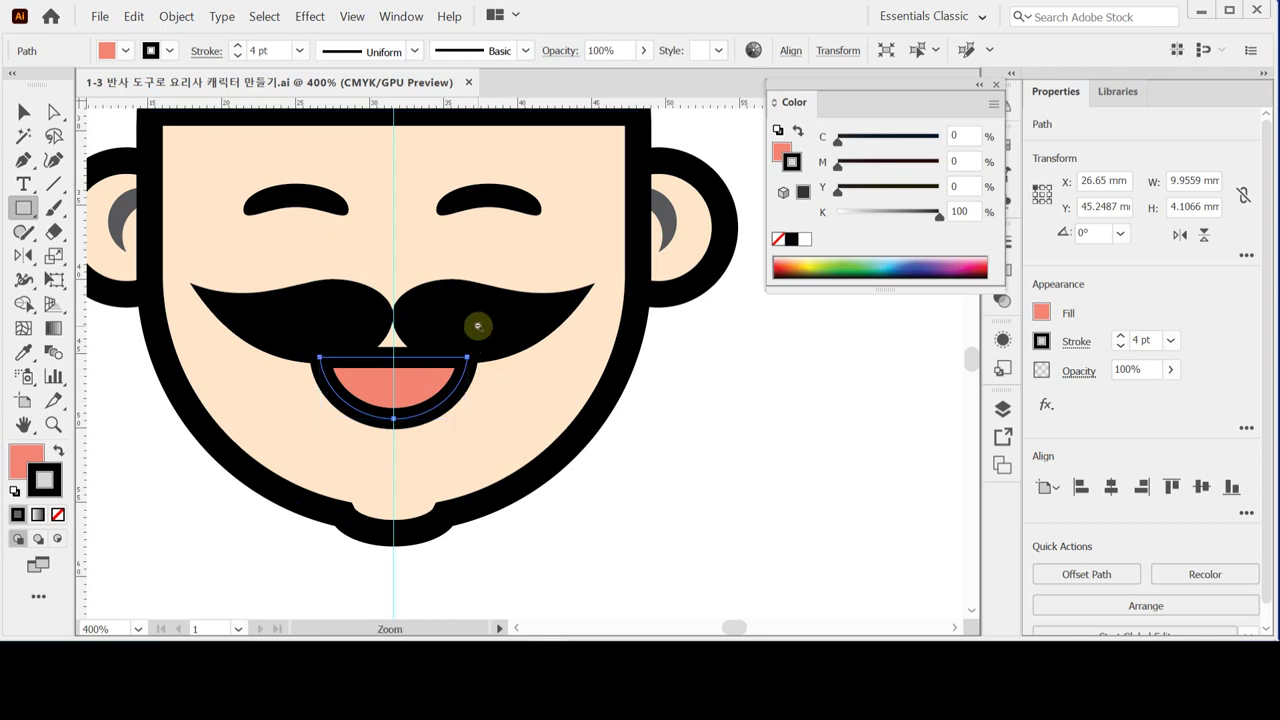
left_click(480, 326, "ctrl+alt")
scroll(476, 340, "up", 3)
left_click(456, 331, "ctrl+alt")
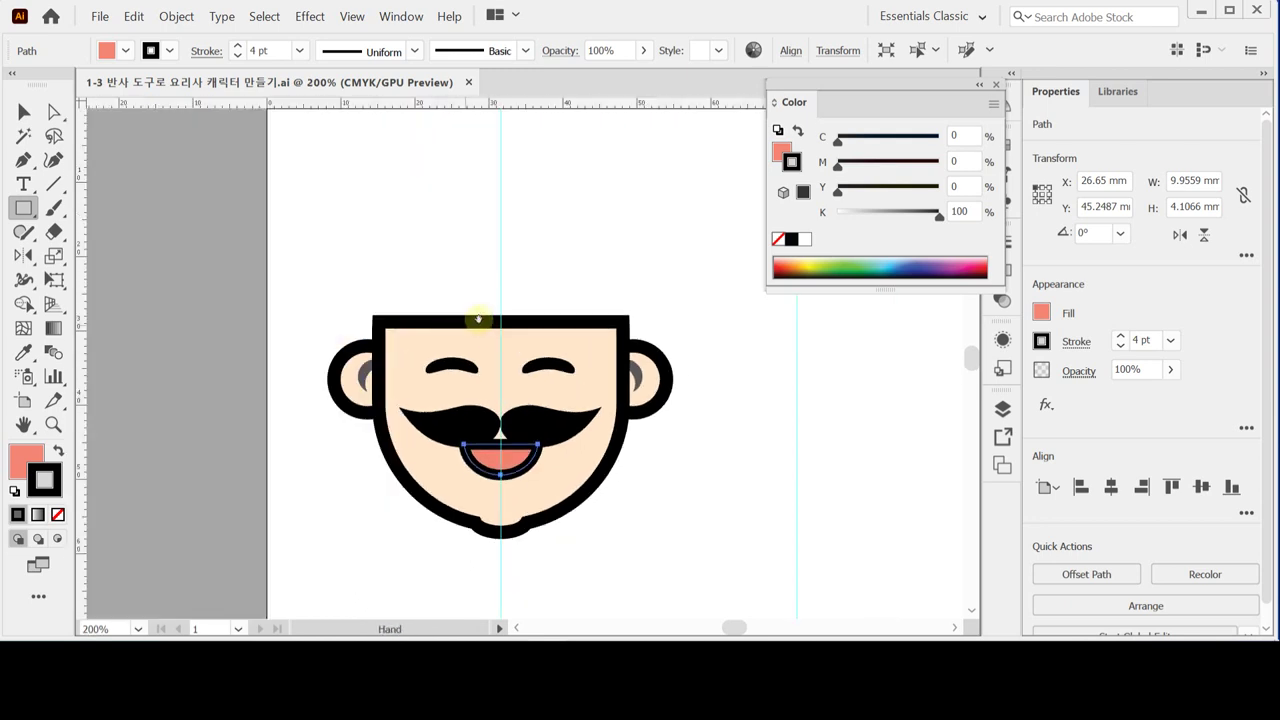
left_click_drag(466, 323, 409, 323)
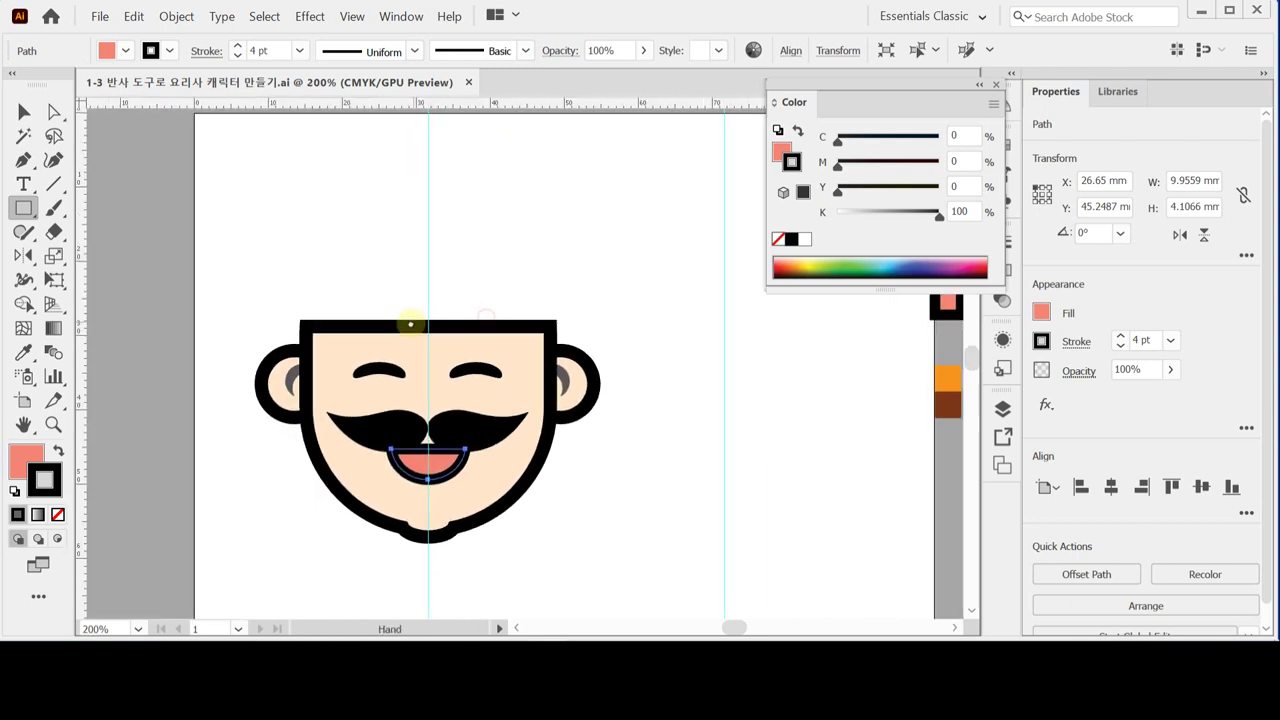
left_click(441, 276, "ctrl")
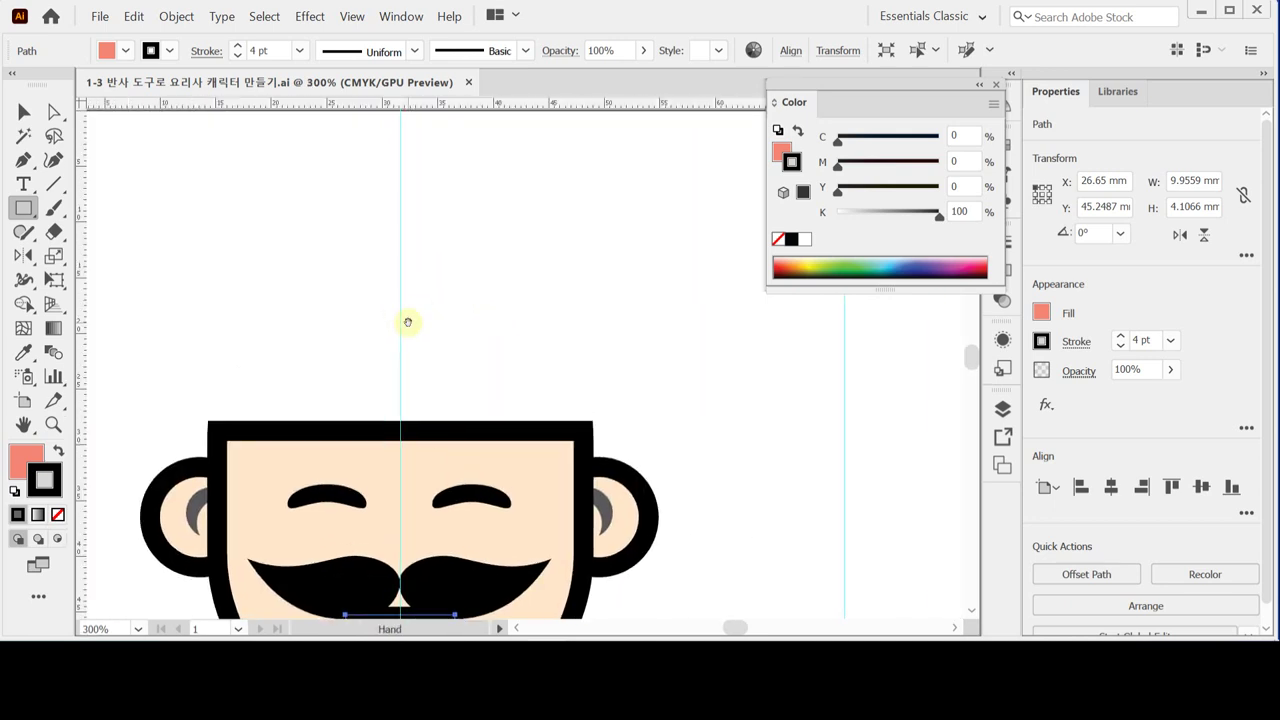
left_click_drag(380, 261, 369, 273)
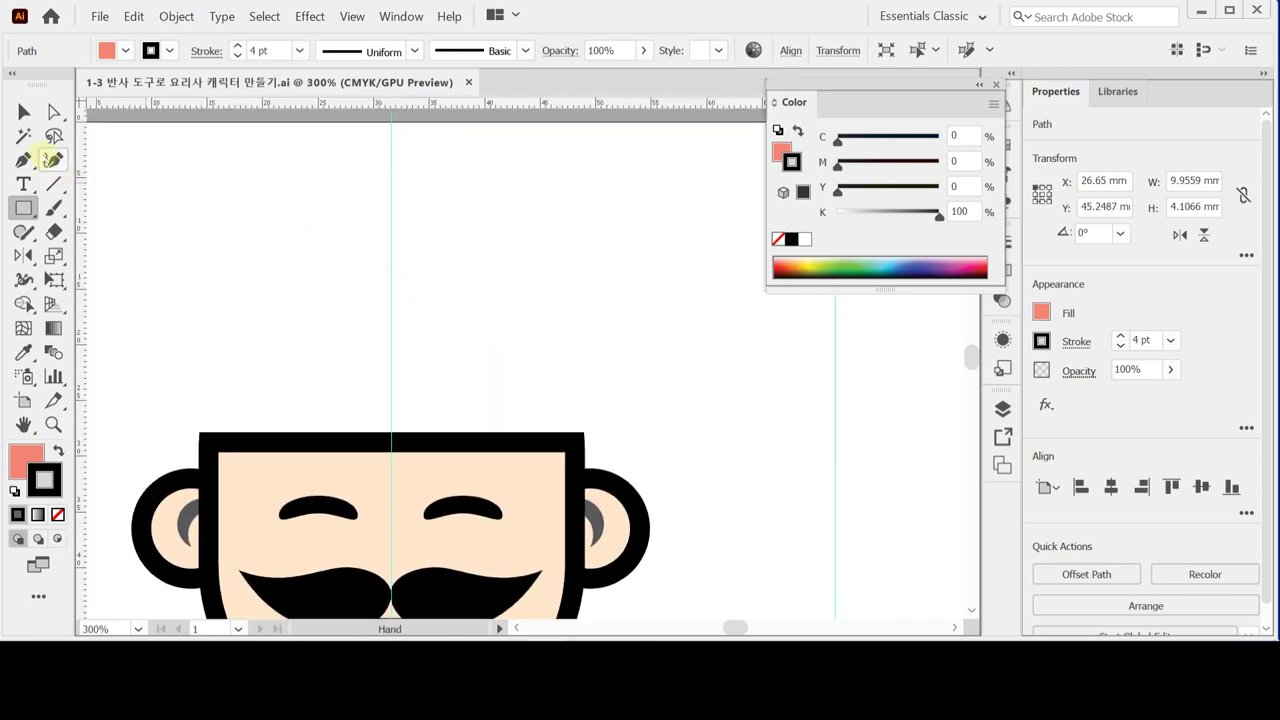
left_click(634, 260, "ctrl")
scroll(794, 377, "right", 3)
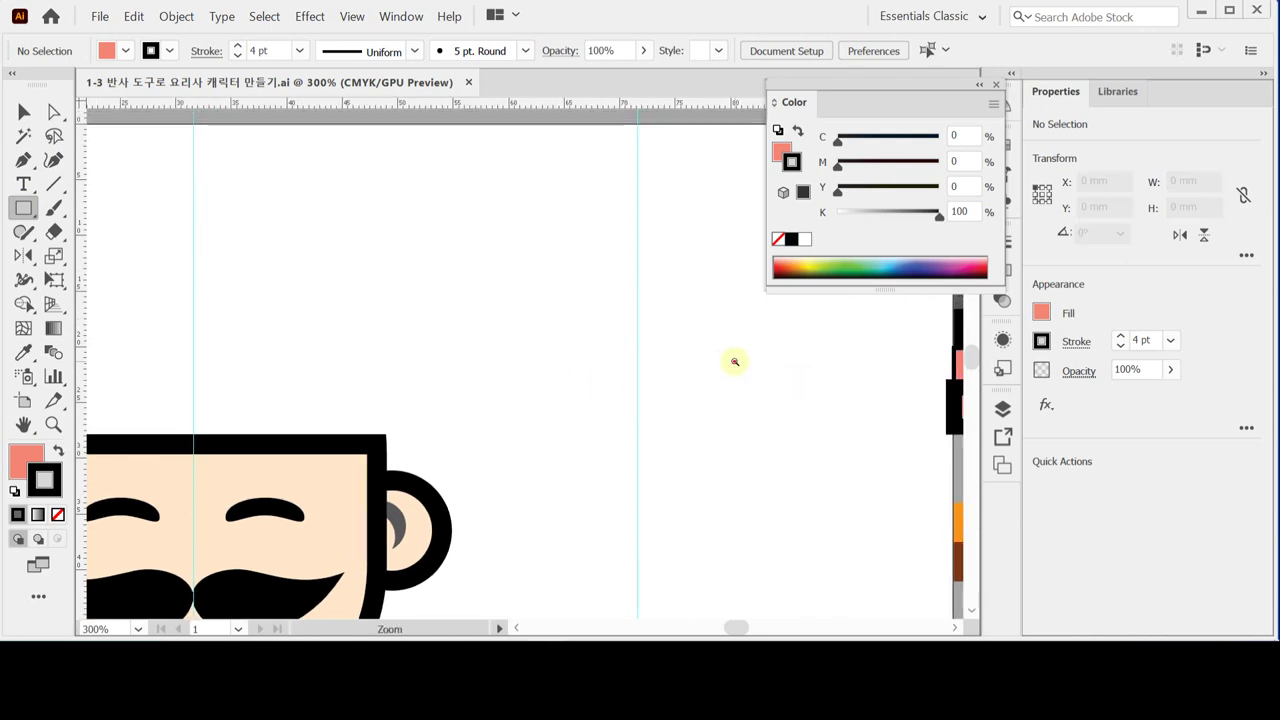
key("ctrl+minus")
scroll(766, 423, "up", 2)
scroll(657, 326, "left", 3)
scroll(545, 287, "down", 3)
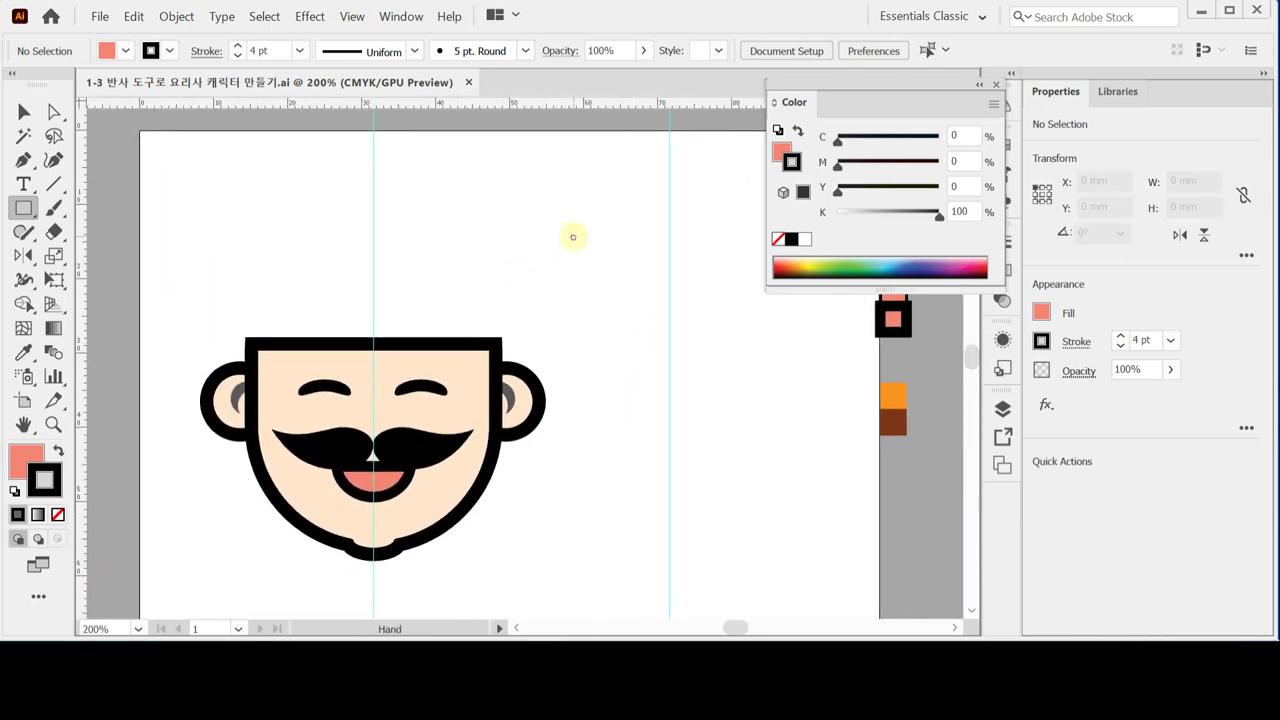
left_click_drag(27, 209, 109, 257)
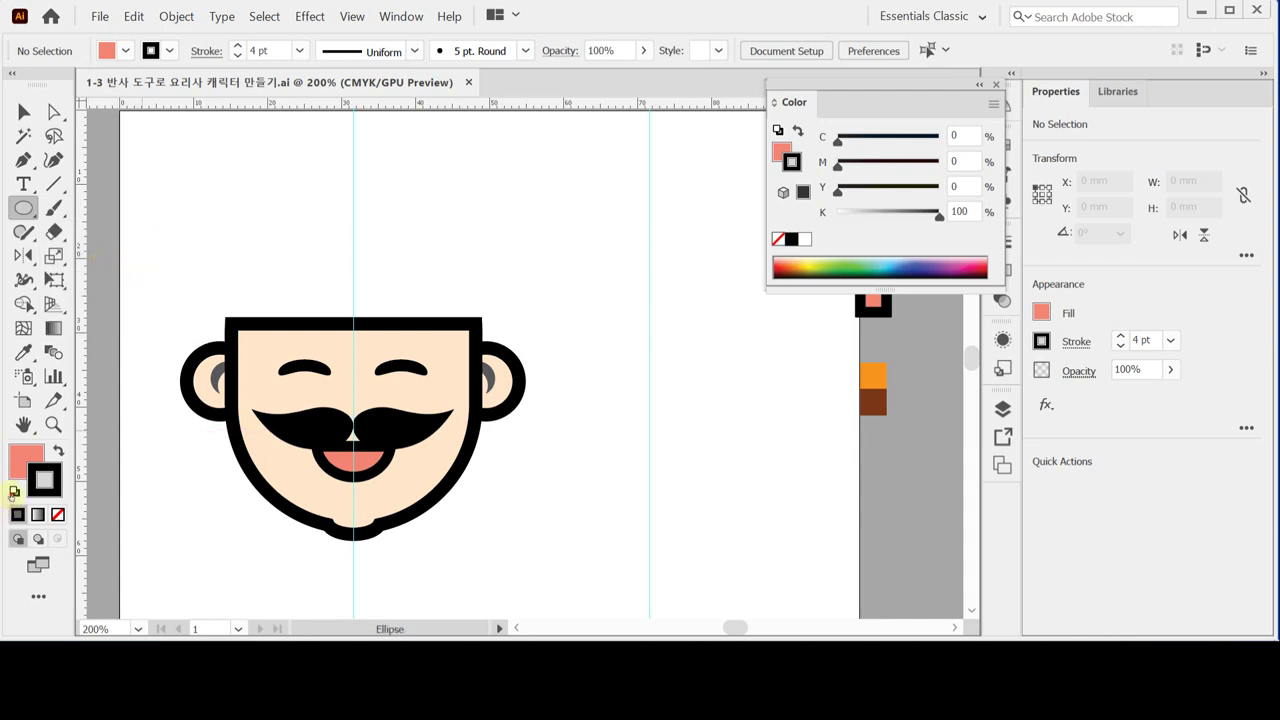
left_click(13, 492)
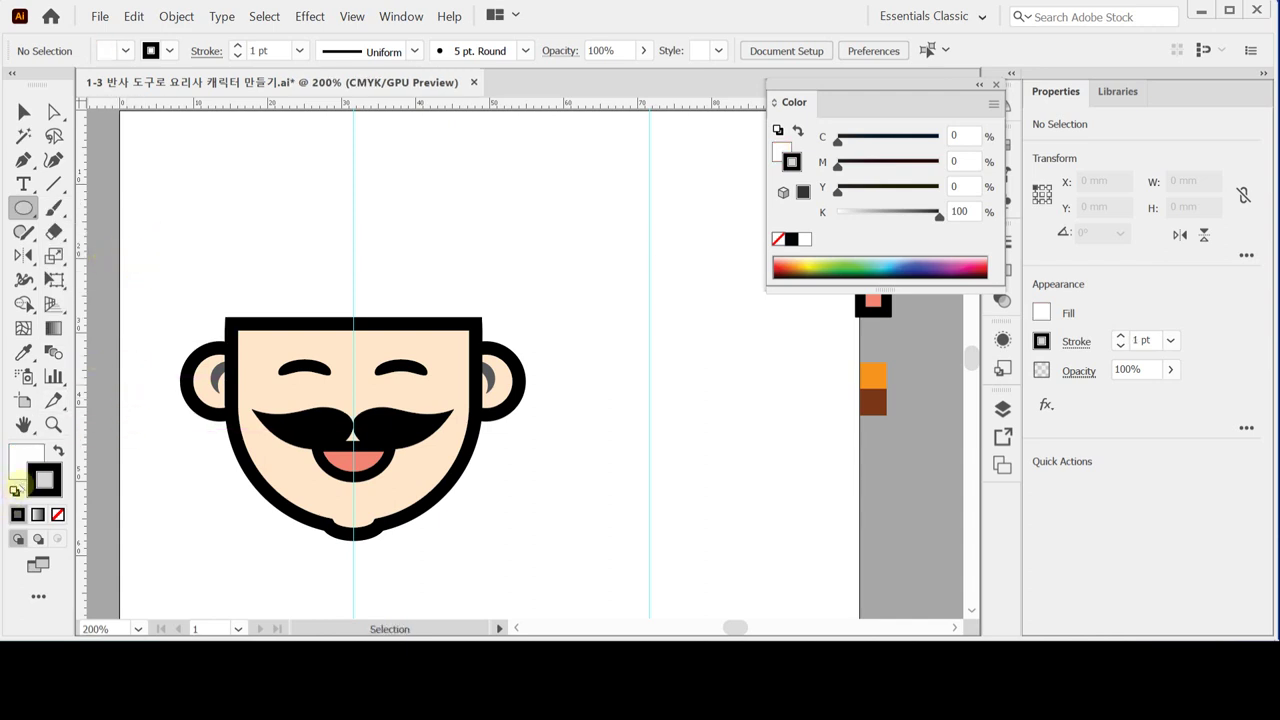
- Create a 17 × 17 mm circle in the empty area above the head's left side
left_click_drag(314, 166, 311, 194)
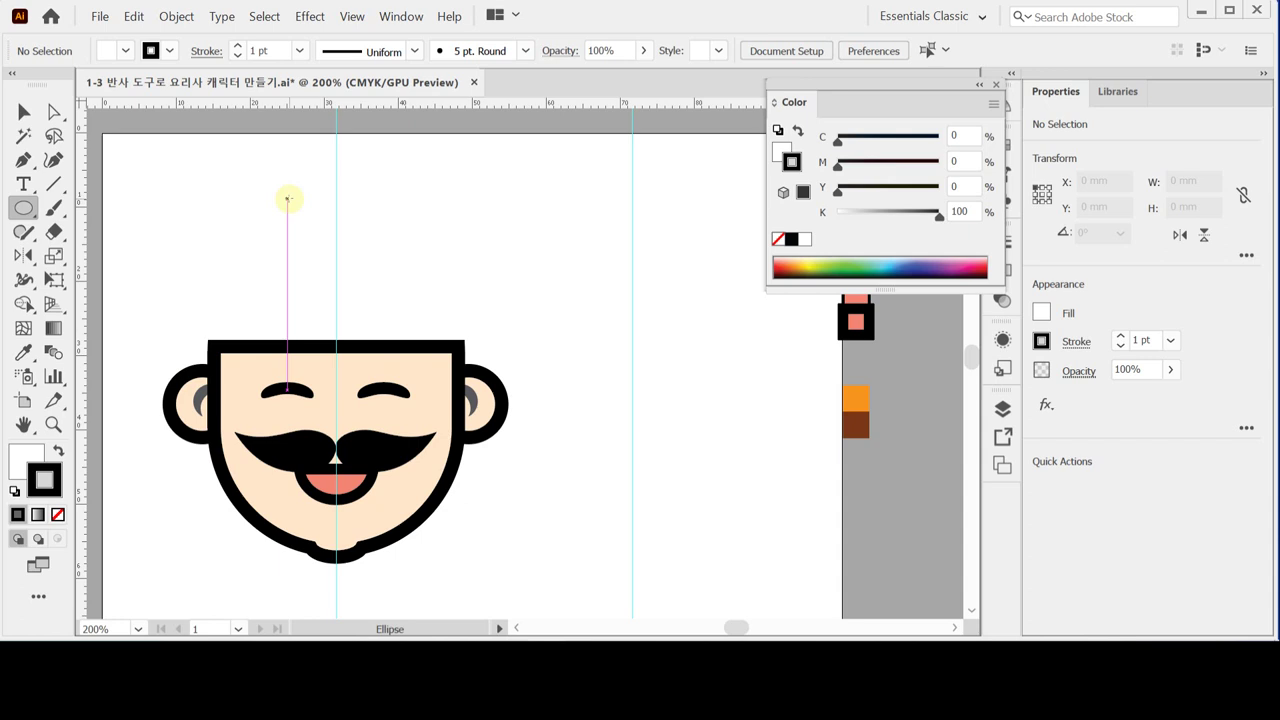
scroll(241, 218, "up", 1)
left_click(227, 216)
type("17")
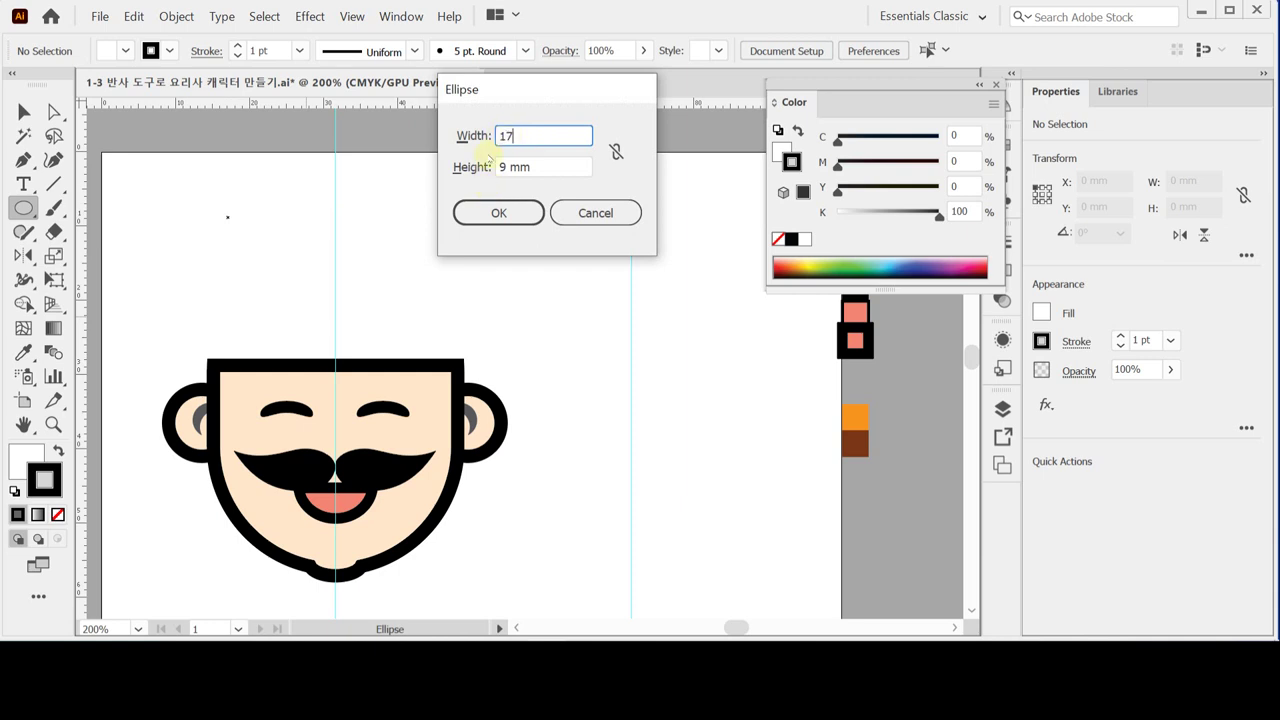
key("Tab")
type("1")
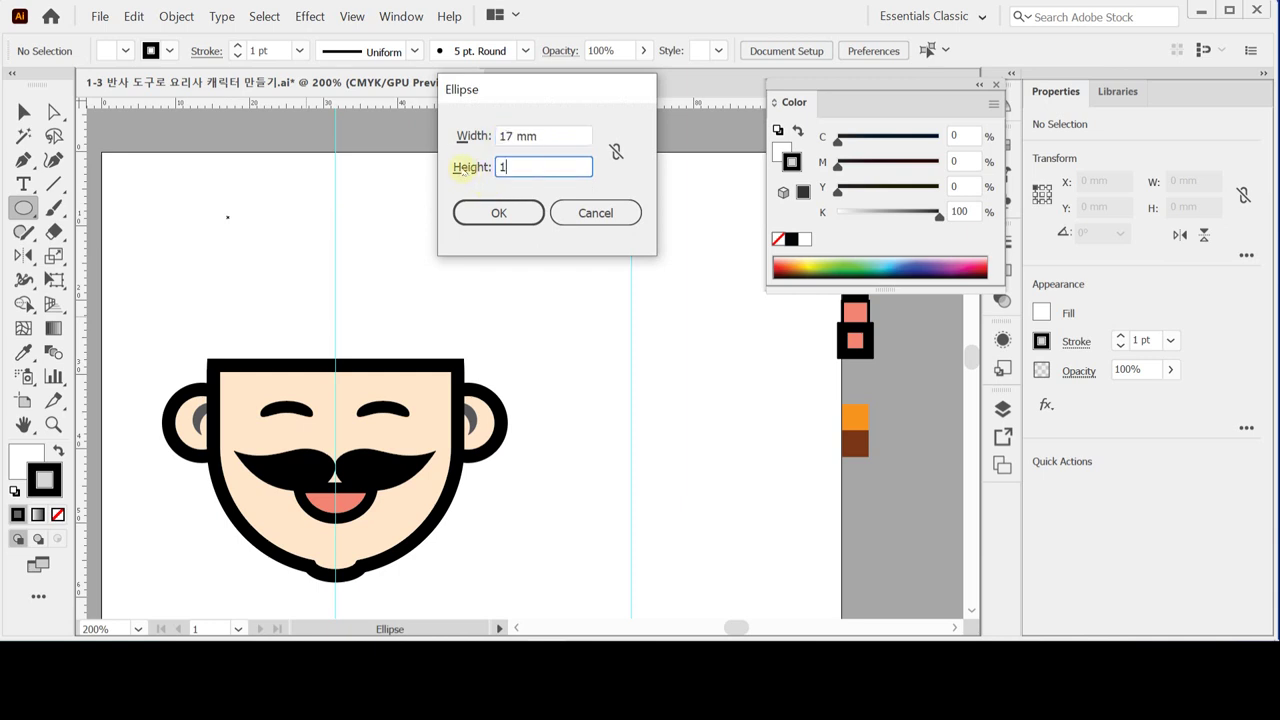
type("7")
left_click(490, 213)
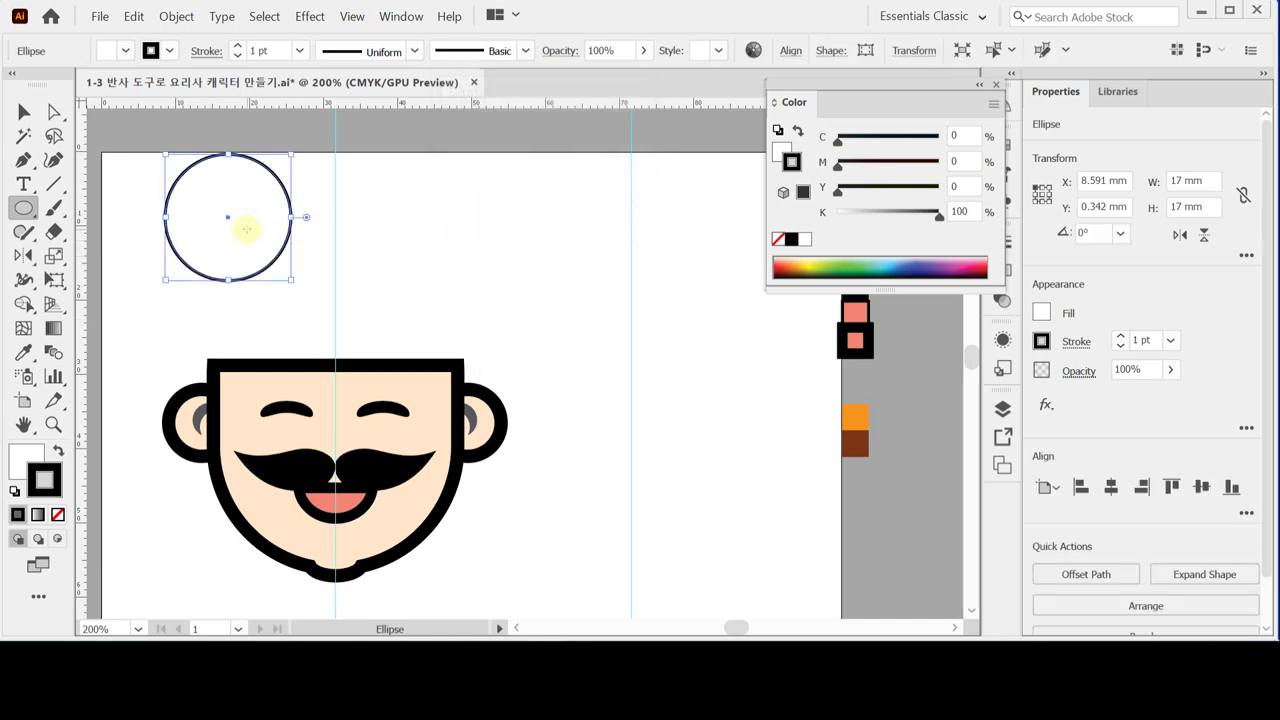
- Delete the stray tiny ellipse and move the 17 mm circle about 3.4 mm to the right above the left eyebrow
left_click_drag(254, 232, 260, 245)
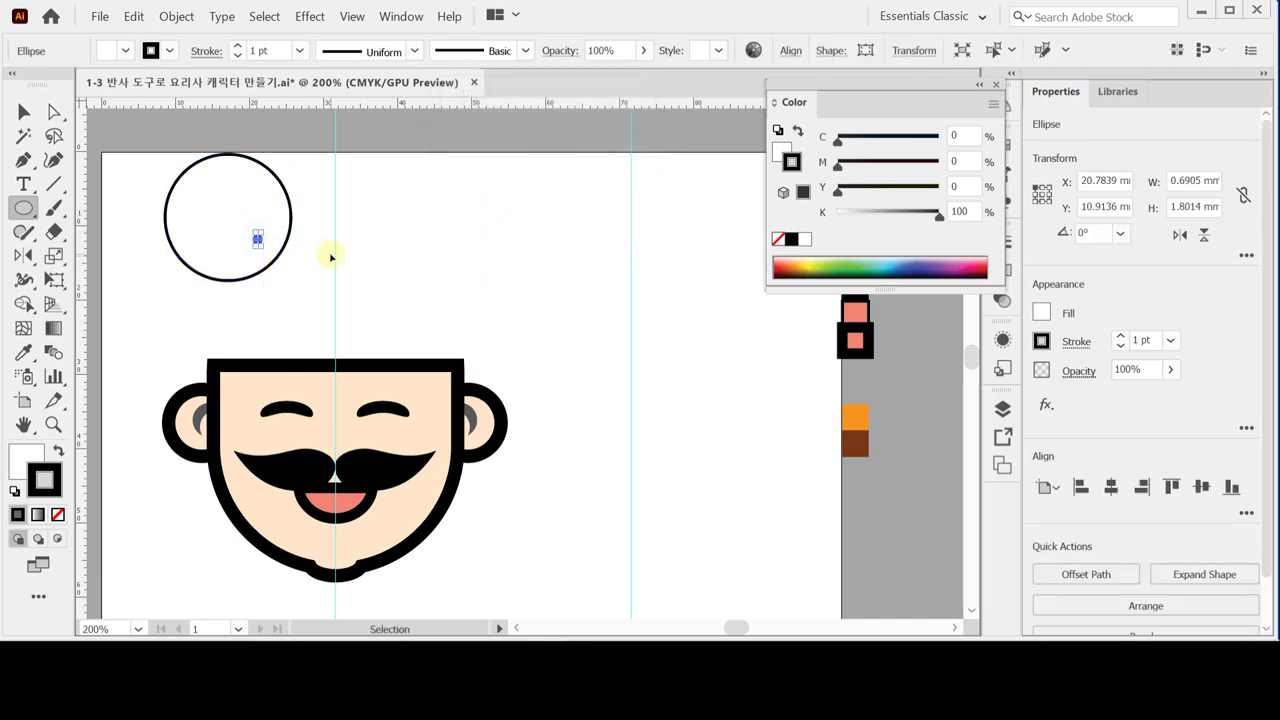
key("Delete")
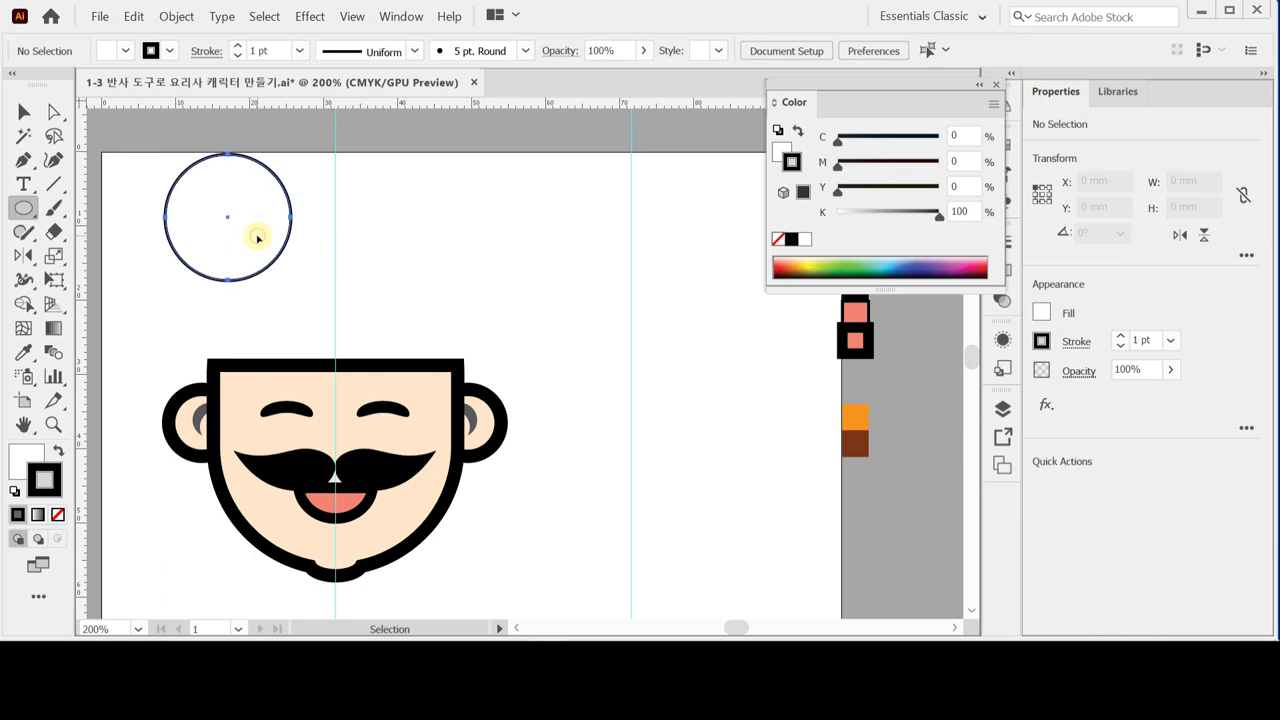
left_click_drag(258, 237, 291, 238)
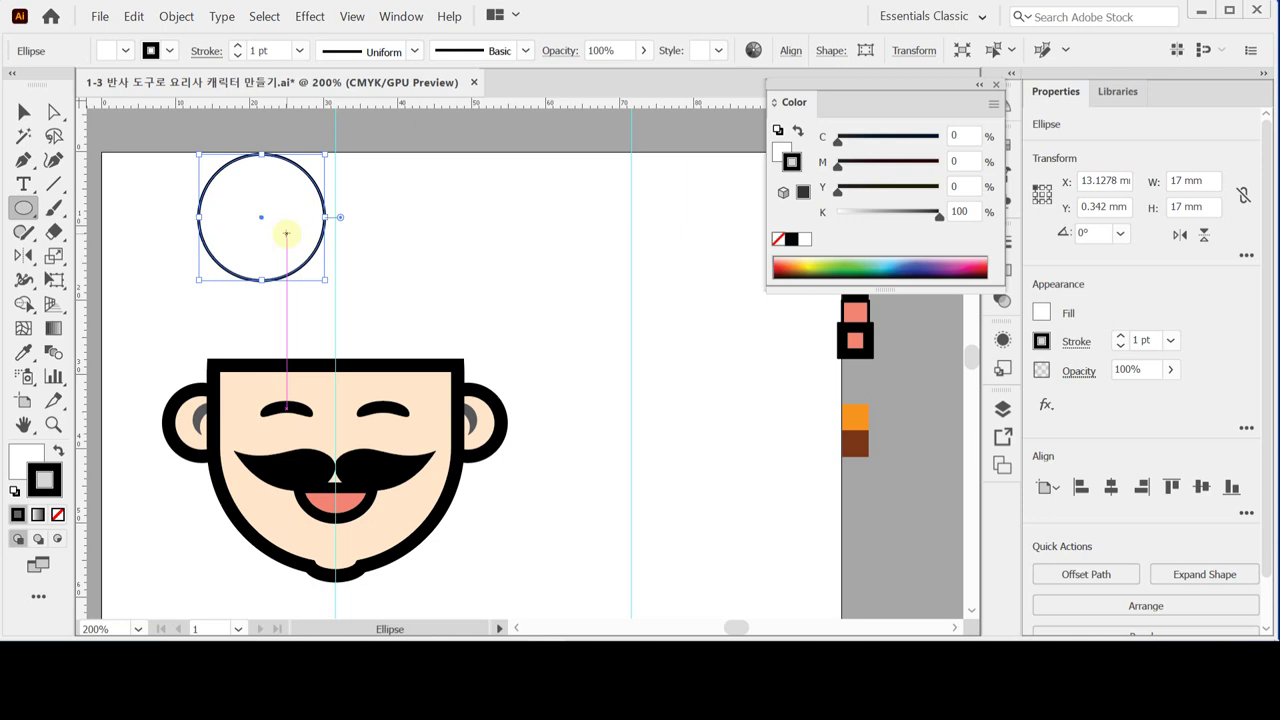
key("ctrl")
left_click_drag(282, 237, 272, 239)
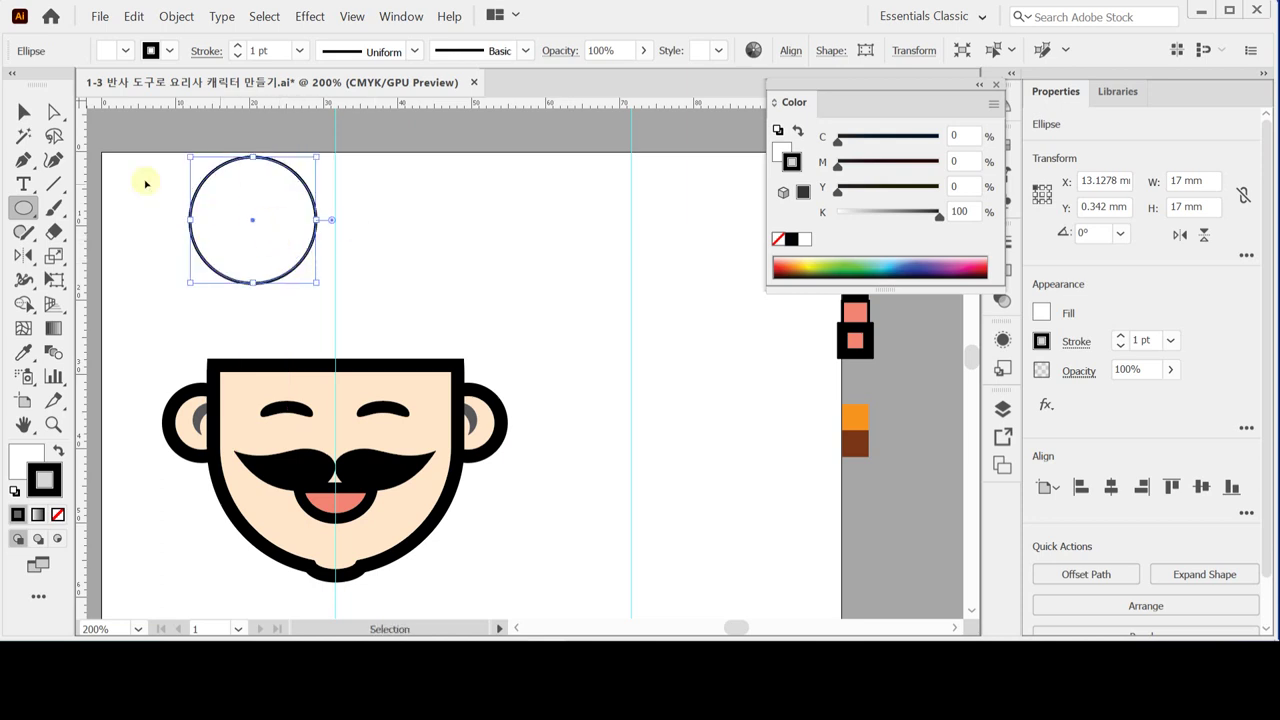
- Move the whole face and the circle together about 14 mm down the artboard, and deselect them
key("v")
key("ctrl")
left_click_drag(137, 177, 451, 540)
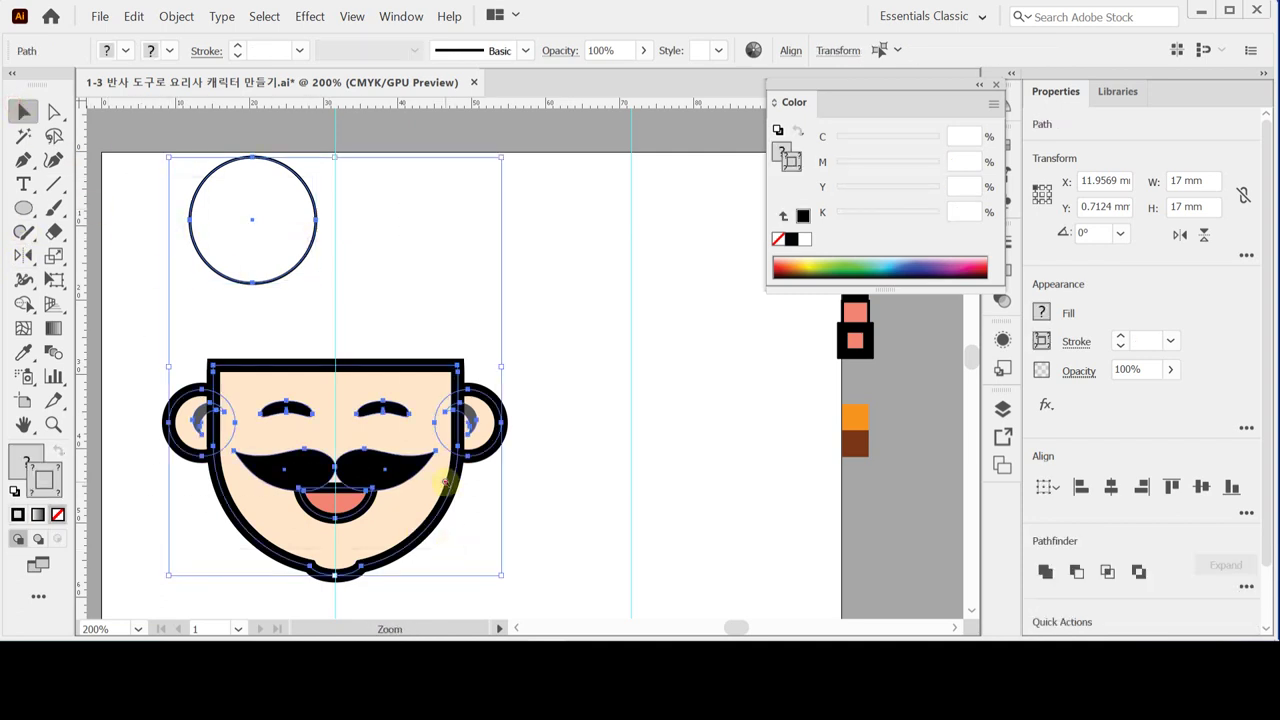
key("ctrl+minus")
left_click_drag(442, 398, 454, 478)
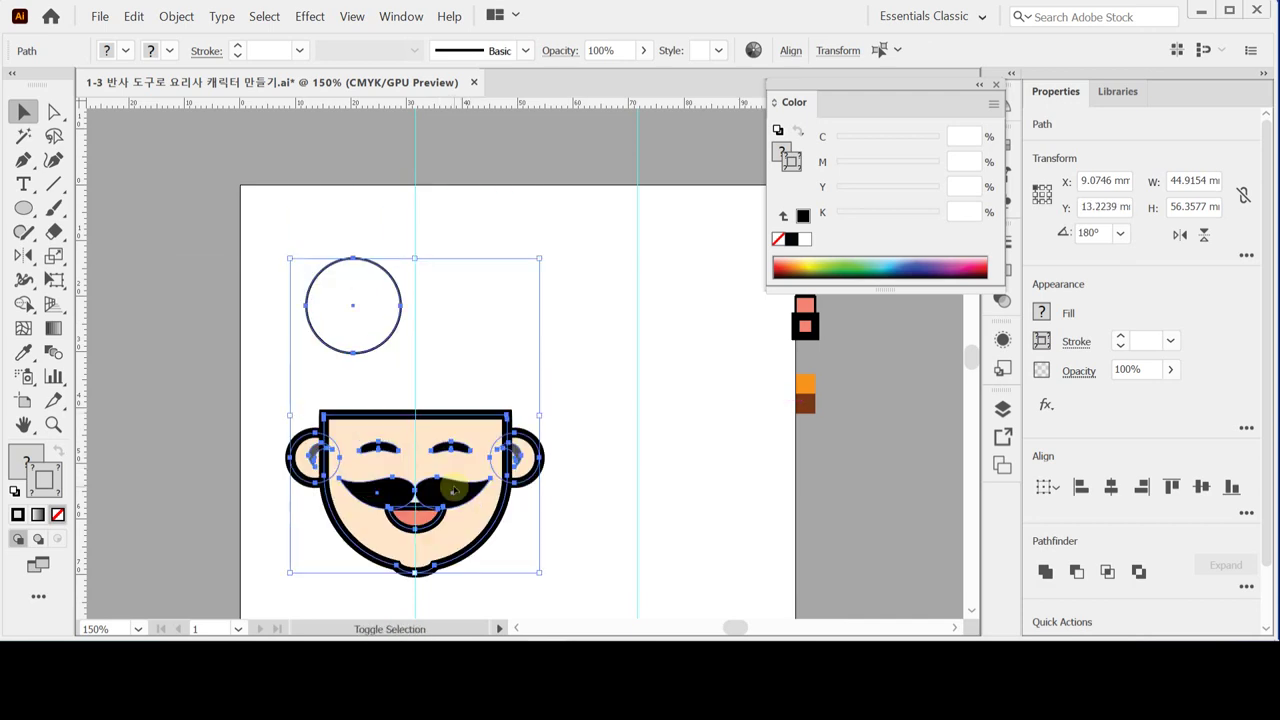
left_click(263, 298)
left_click_drag(256, 268, 520, 471)
left_click_drag(425, 427, 425, 440)
left_click(374, 343)
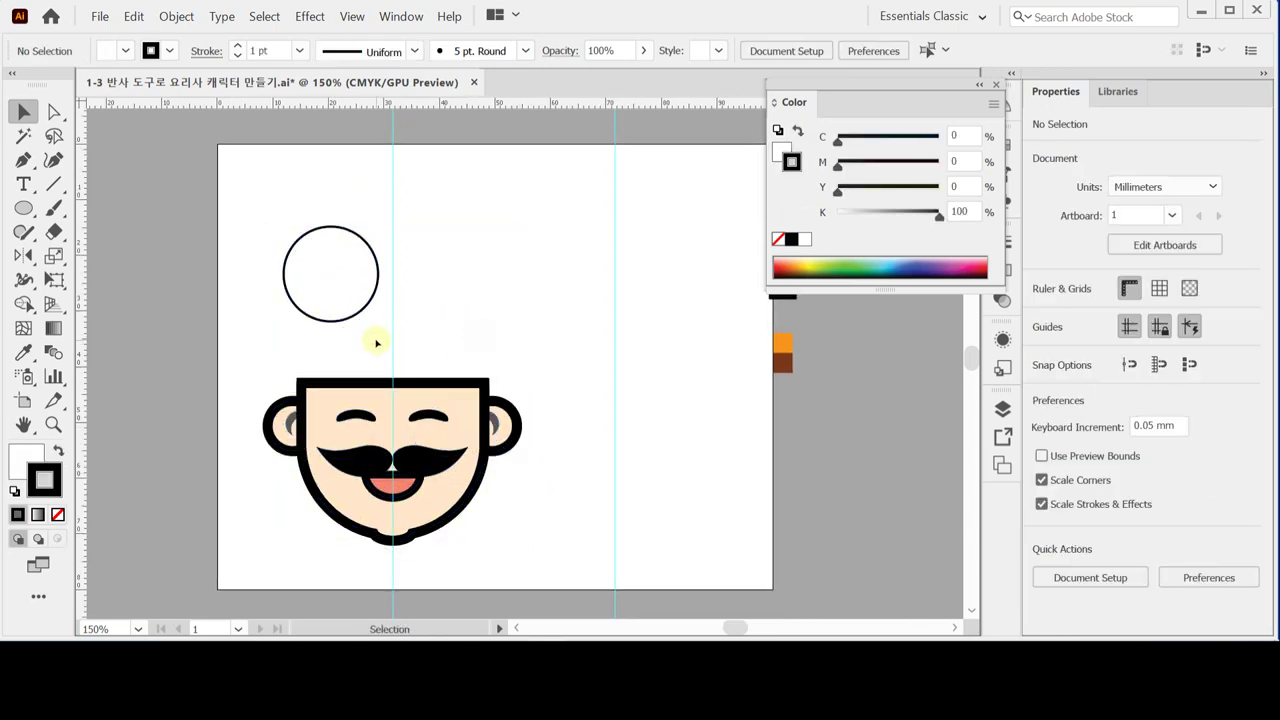
- Create a 22 × 22 mm circle centered on the face's vertical guide, level with the top of the 17 mm circle
left_click(333, 287)
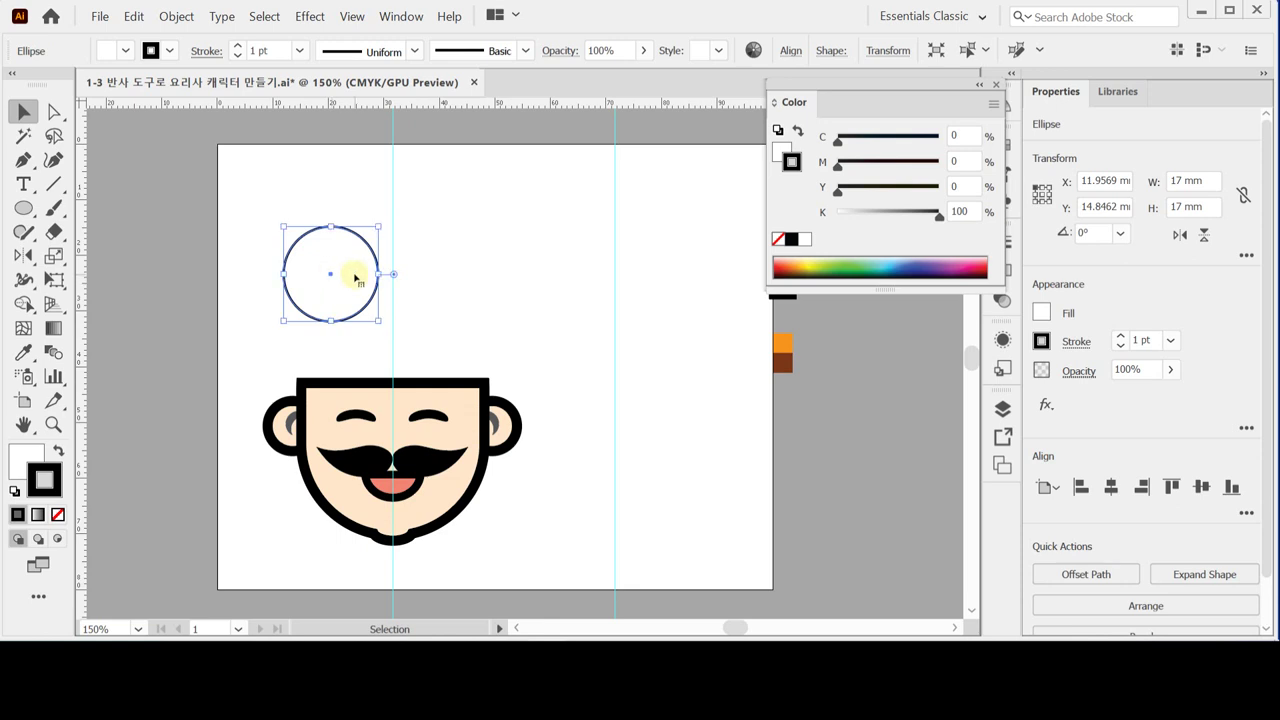
left_click(497, 226)
left_click(23, 207)
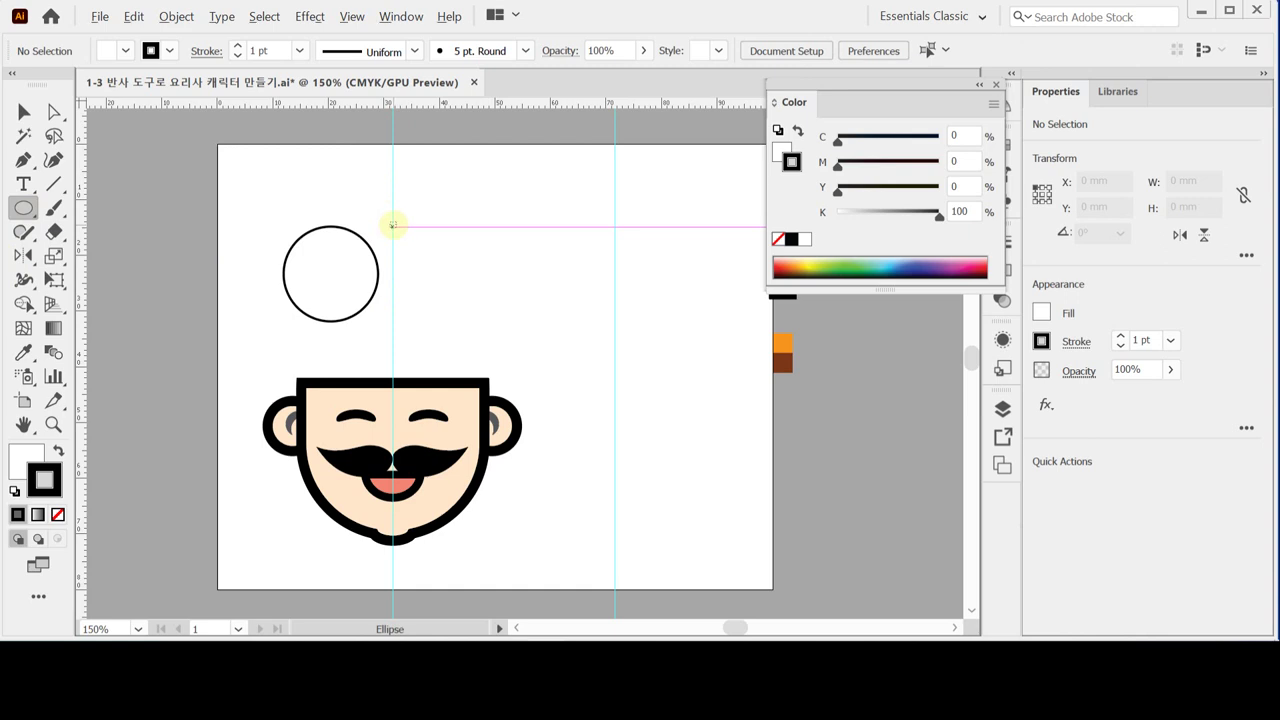
left_click(393, 225)
type("22")
key("Tab")
type("22")
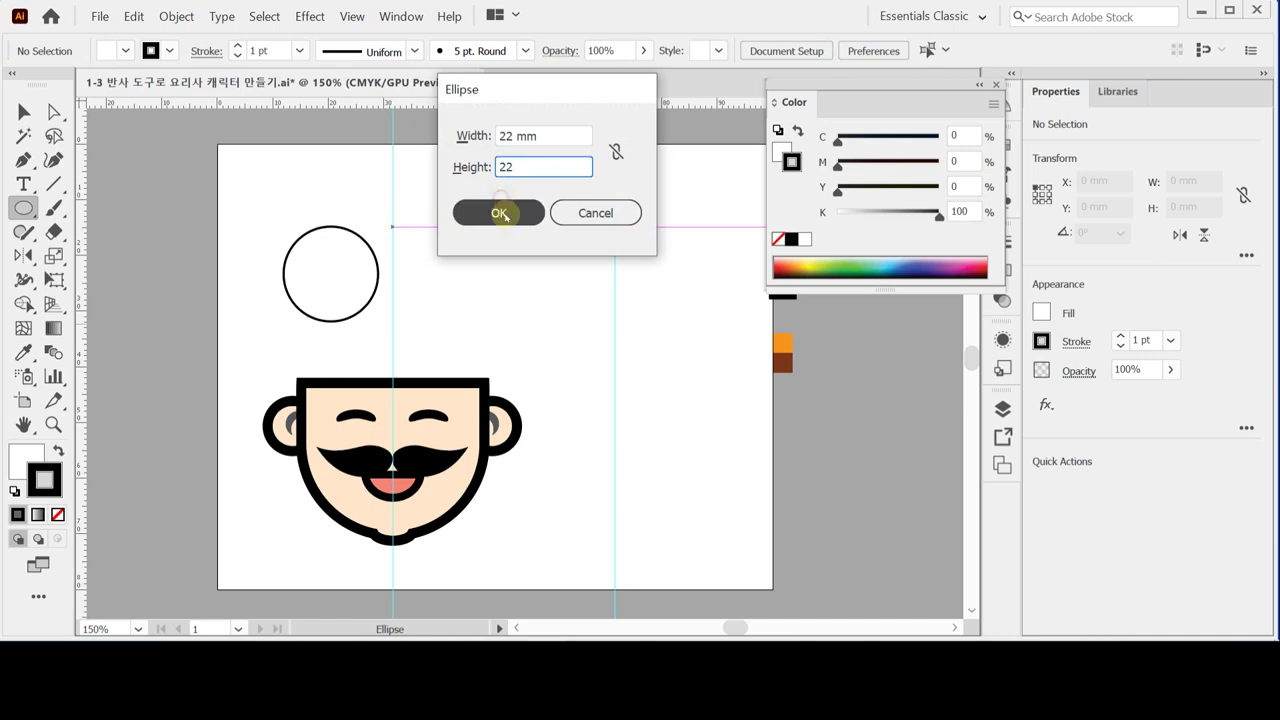
left_click(498, 212)
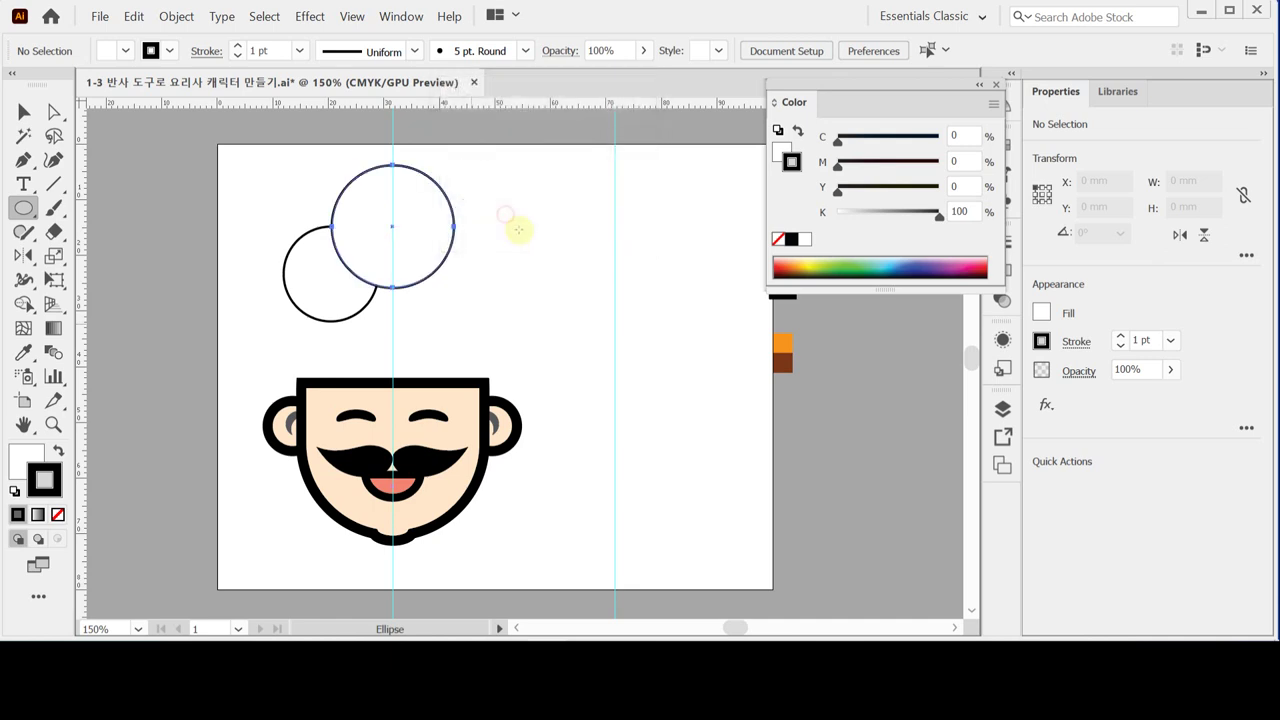
- Shift the 17 mm circle up and left to about X 9.34 mm, Y 12.73 mm, still overlapping the 22 mm circle
left_click(488, 304, "ctrl")
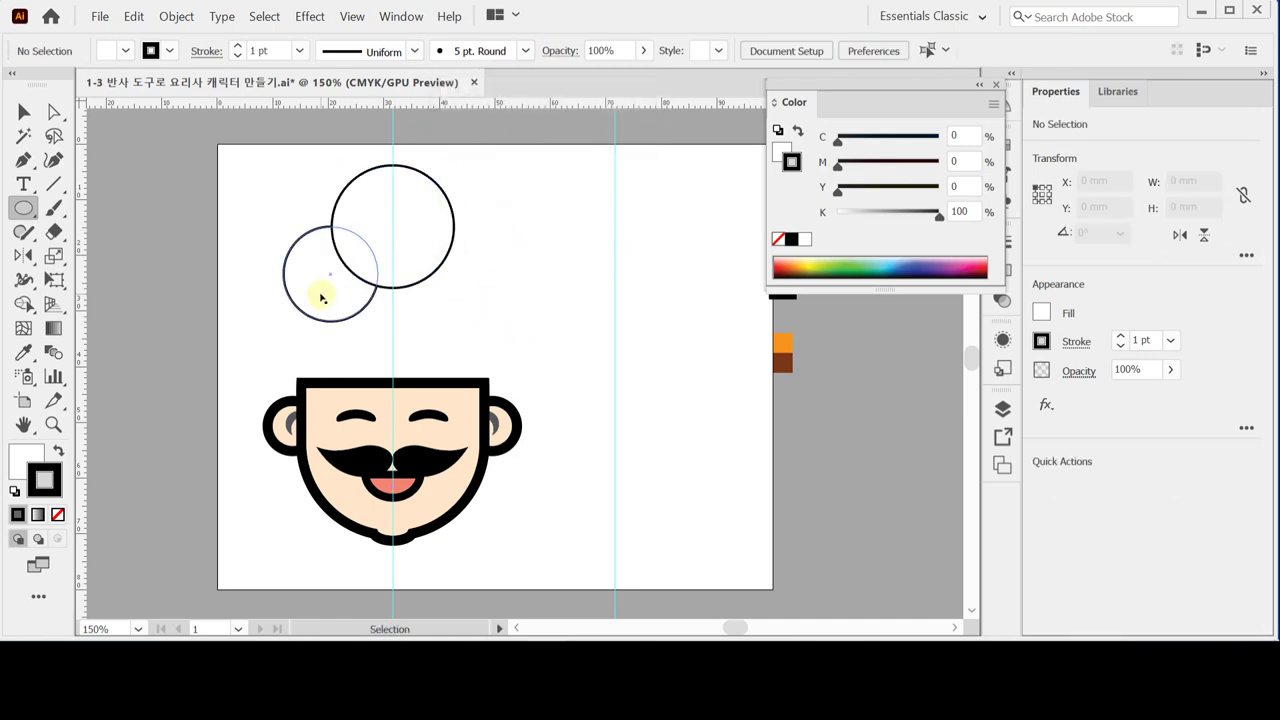
left_click_drag(318, 294, 306, 278)
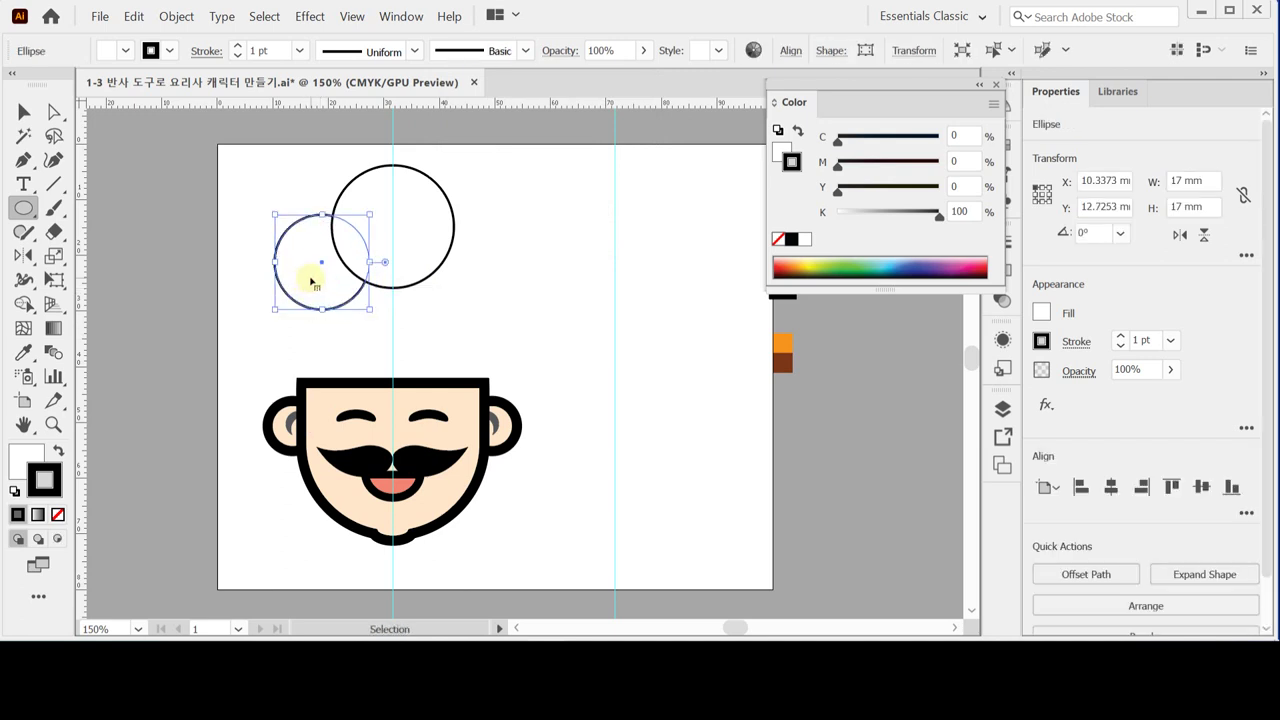
left_click(271, 123)
left_click(325, 257, "ctrl")
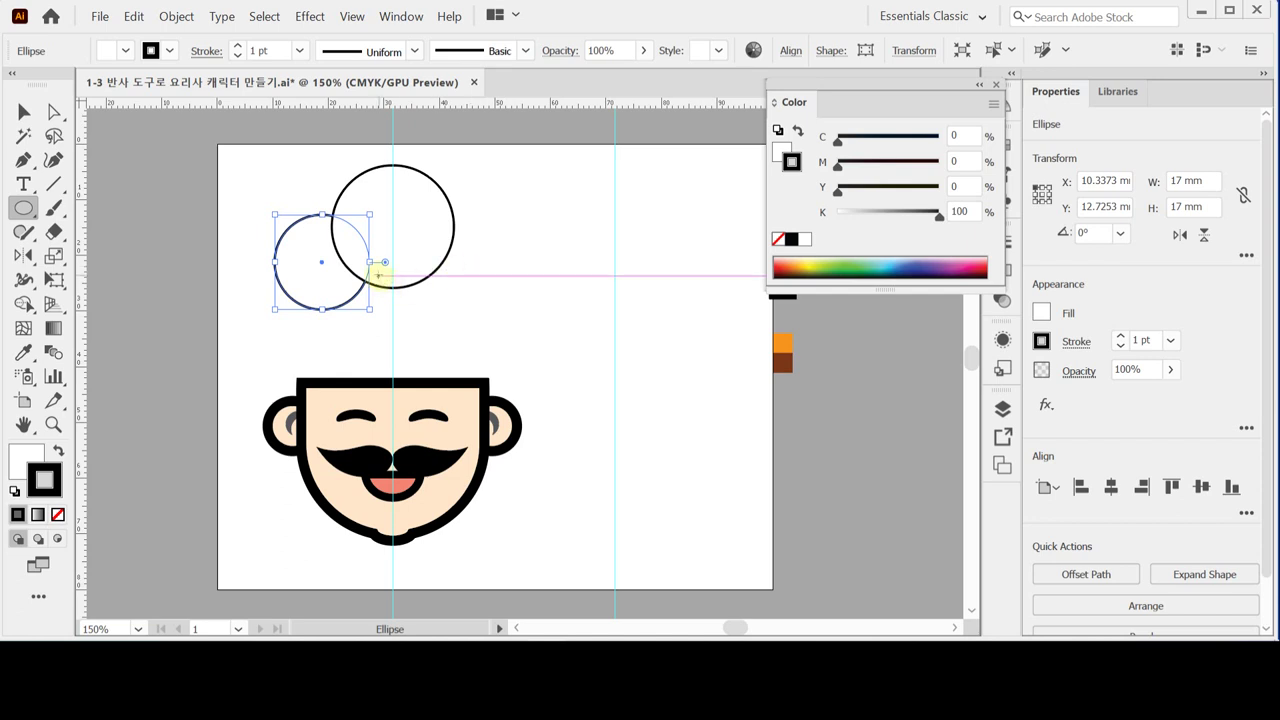
left_click_drag(383, 270, 377, 270)
- Reflect a copy of the 17 mm circle vertically across the face's center guide
key("o")
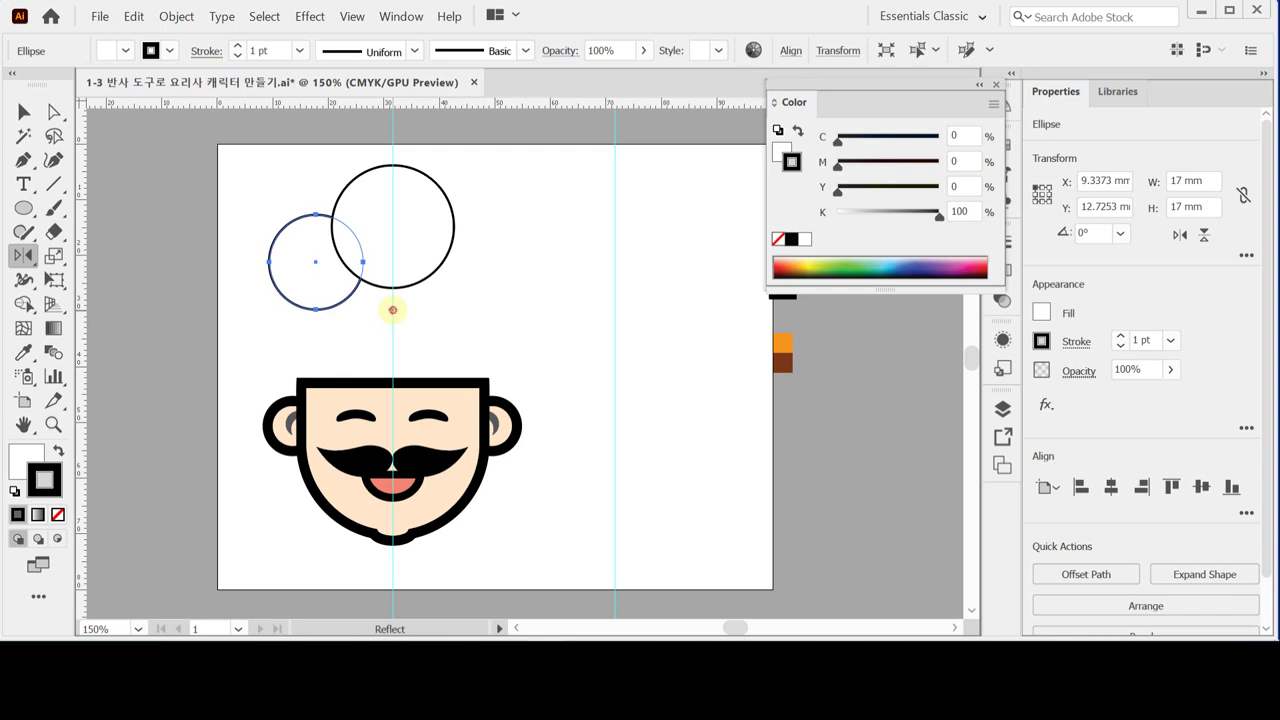
left_click(392, 310, "alt")
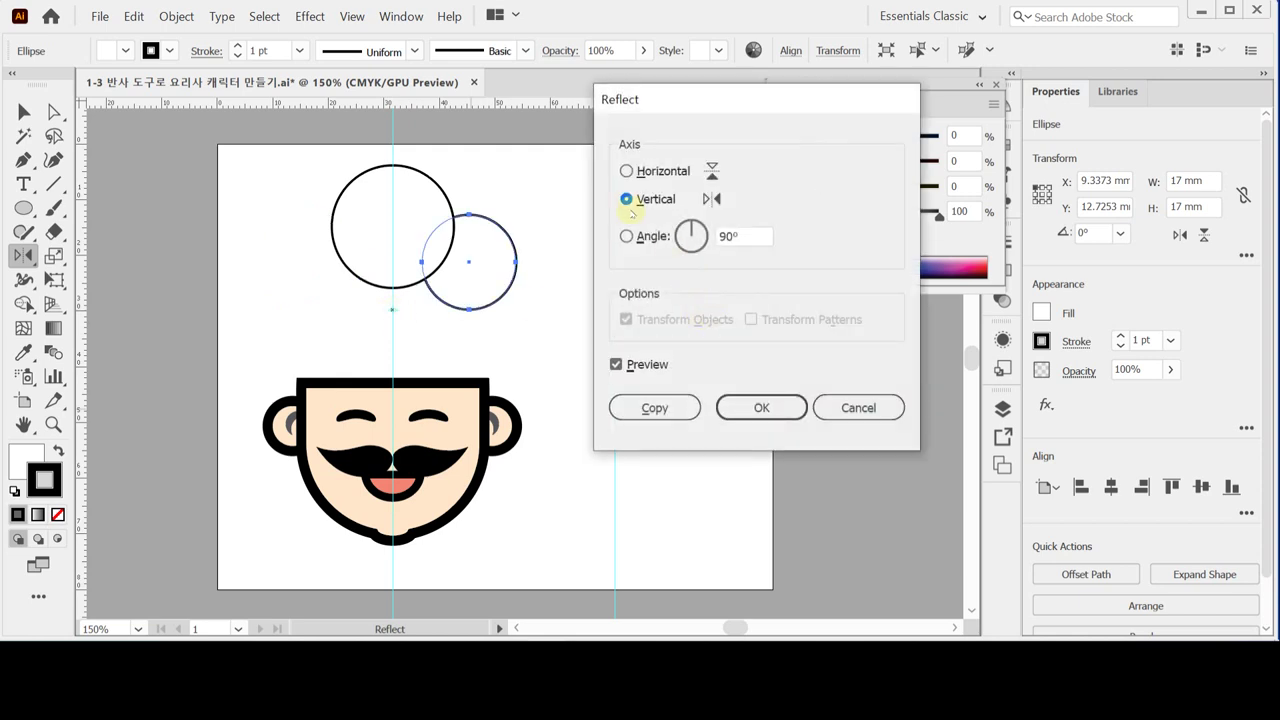
left_click(655, 408)
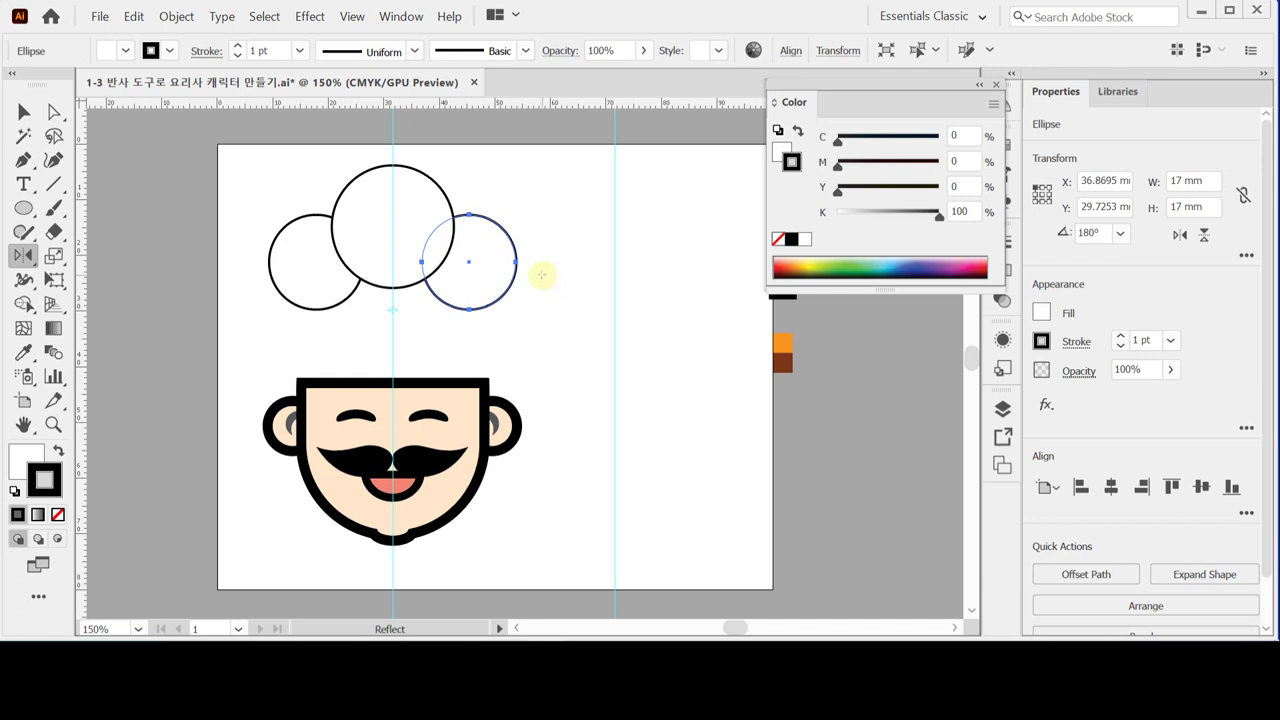
- Create a 35 × 27 mm rectangle centered on the face's vertical guide, between the three hat circles and the face
left_click(38, 207)
left_click(25, 207)
left_click(25, 207)
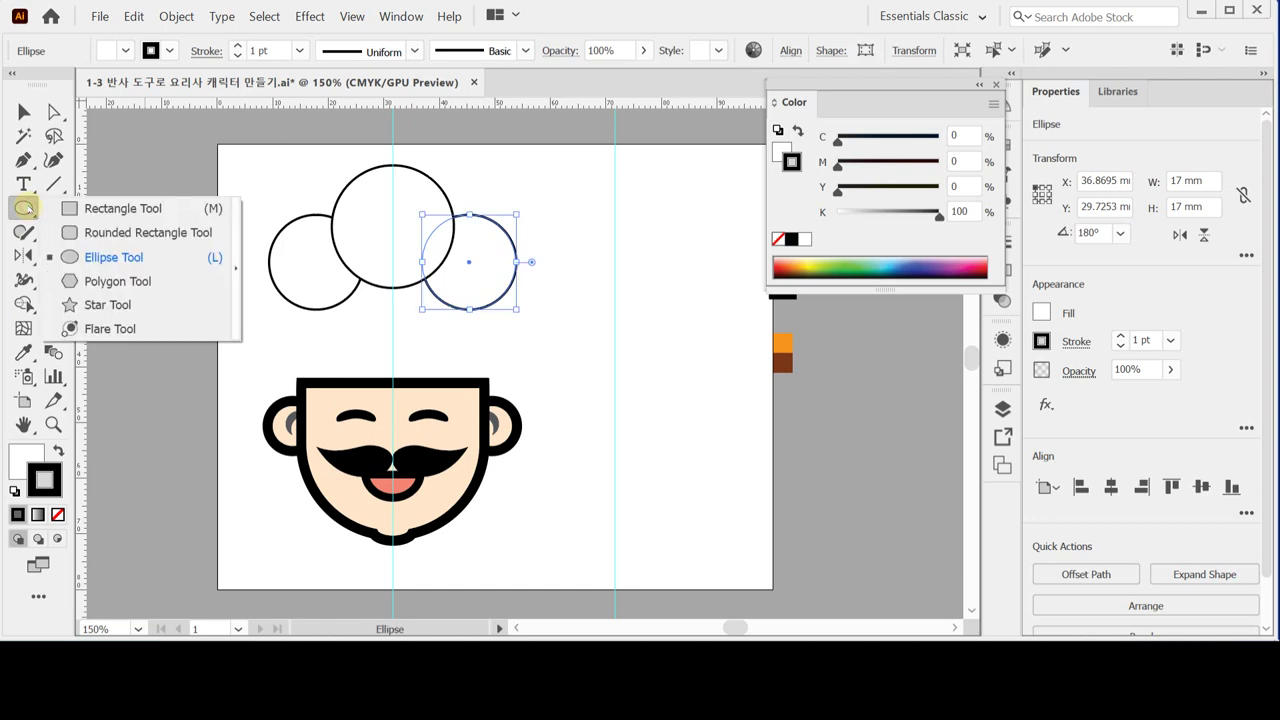
left_click(92, 205)
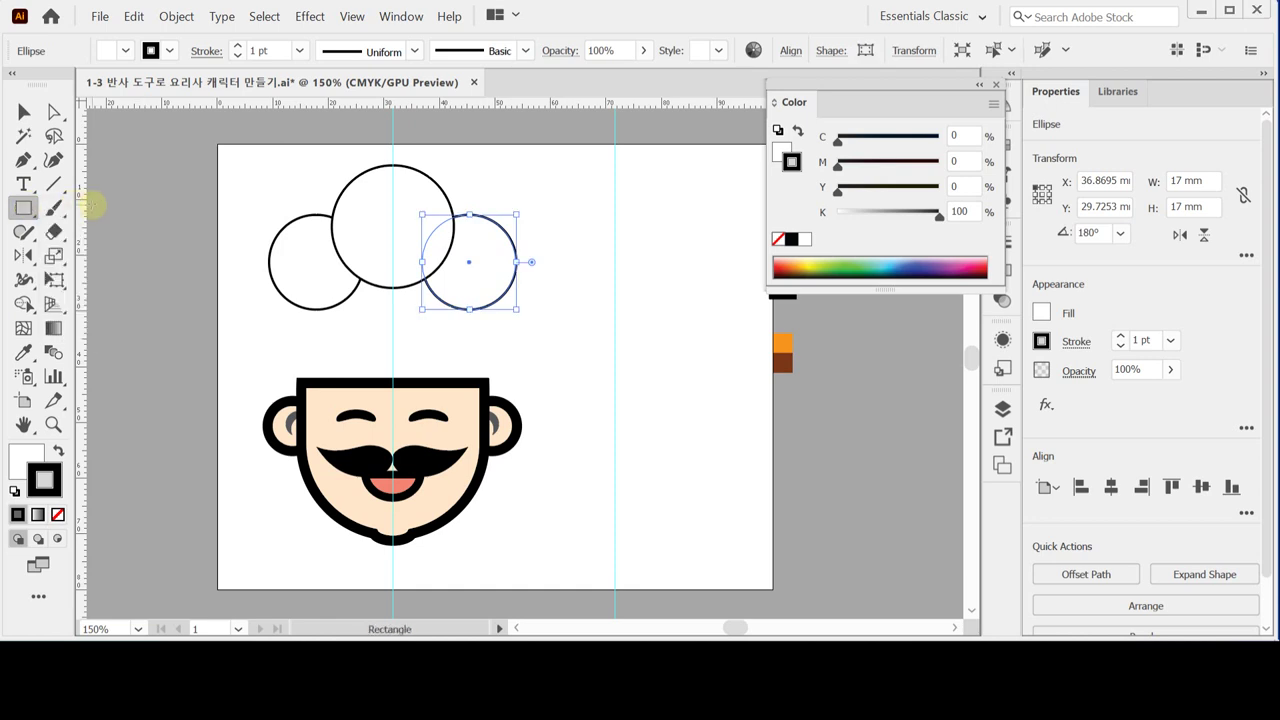
left_click(393, 342)
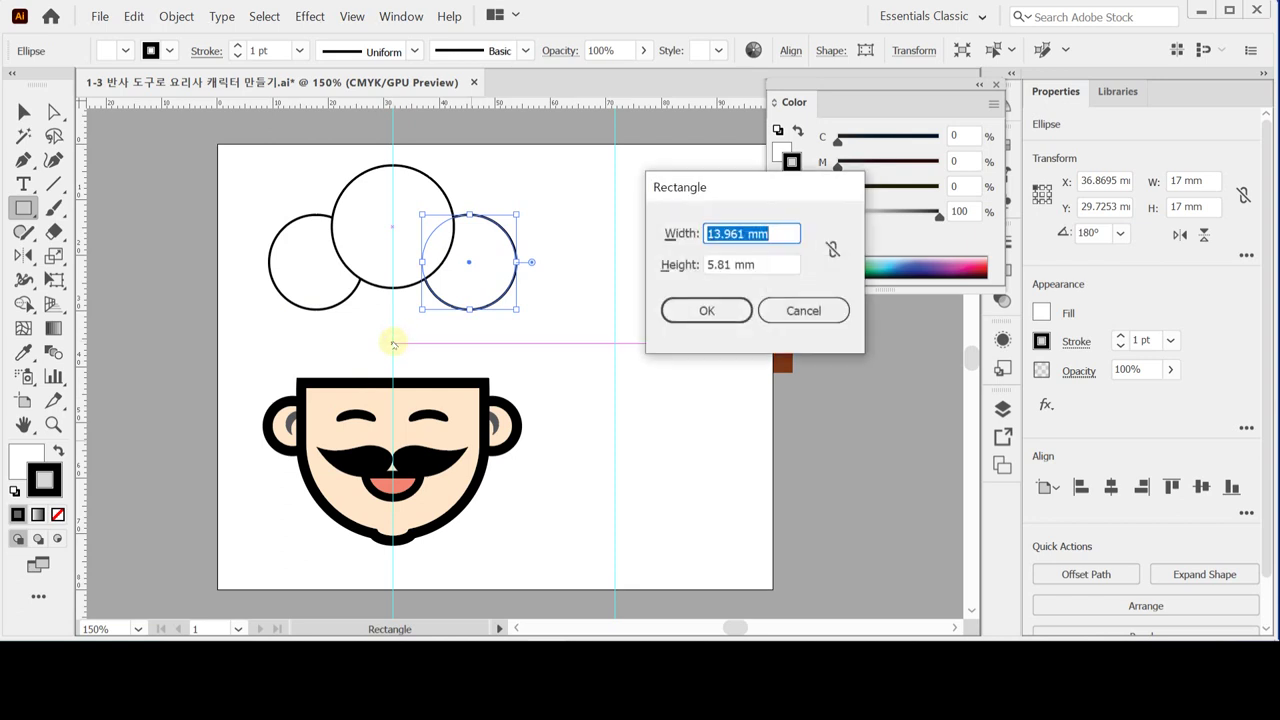
type("35")
left_click(680, 264)
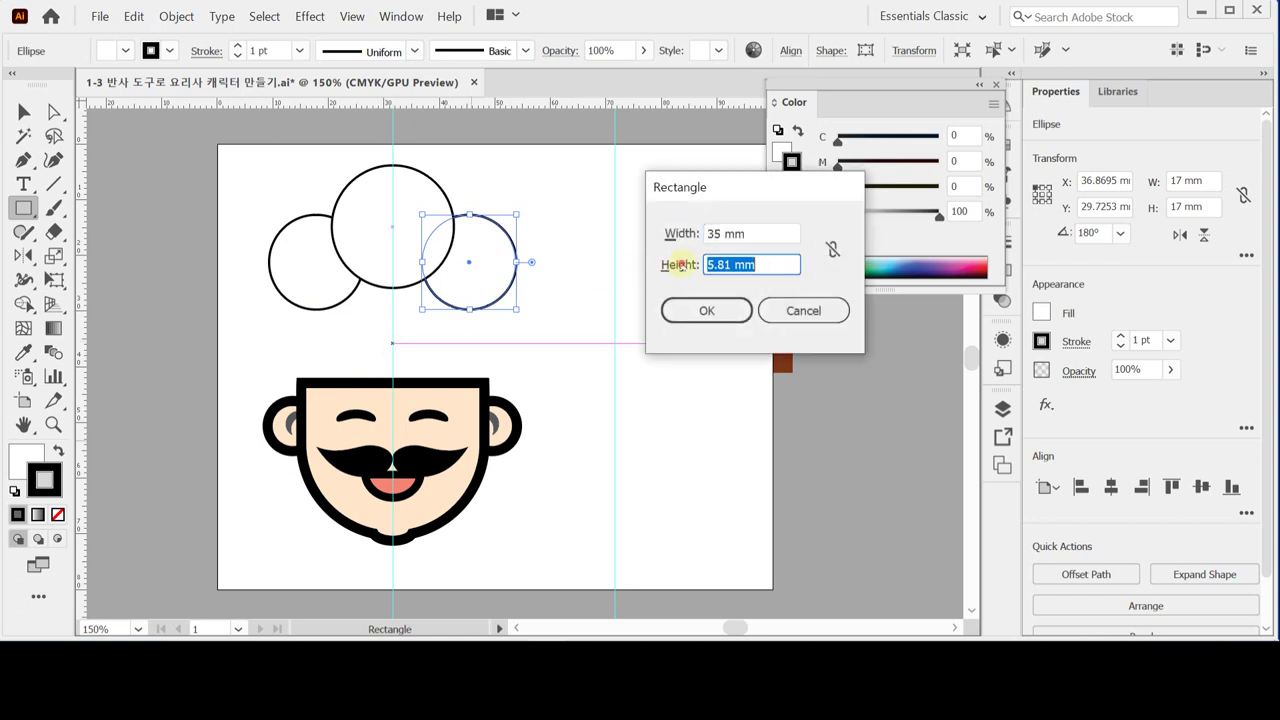
type("27")
left_click(704, 309)
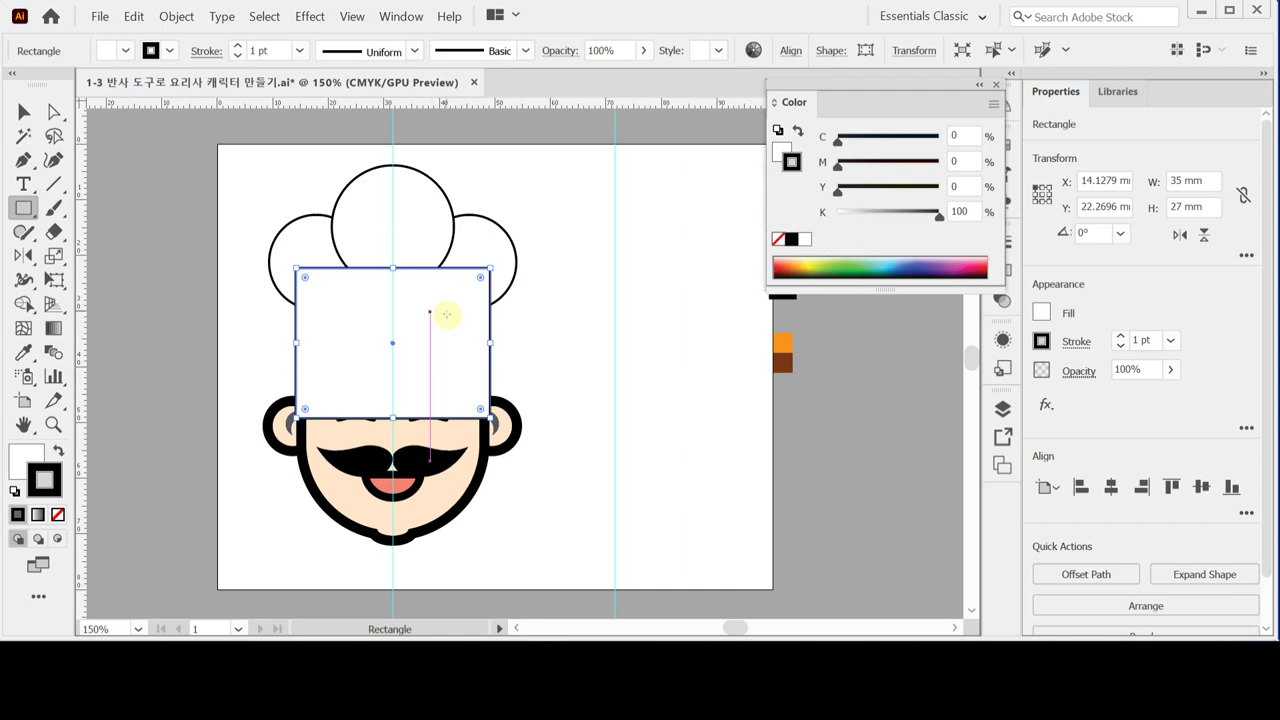
- Raise the rectangle 5 mm to sit on the top of the face, and nudge the 22 mm circle up to about Y 3.1 mm
left_click_drag(480, 276, 479, 274)
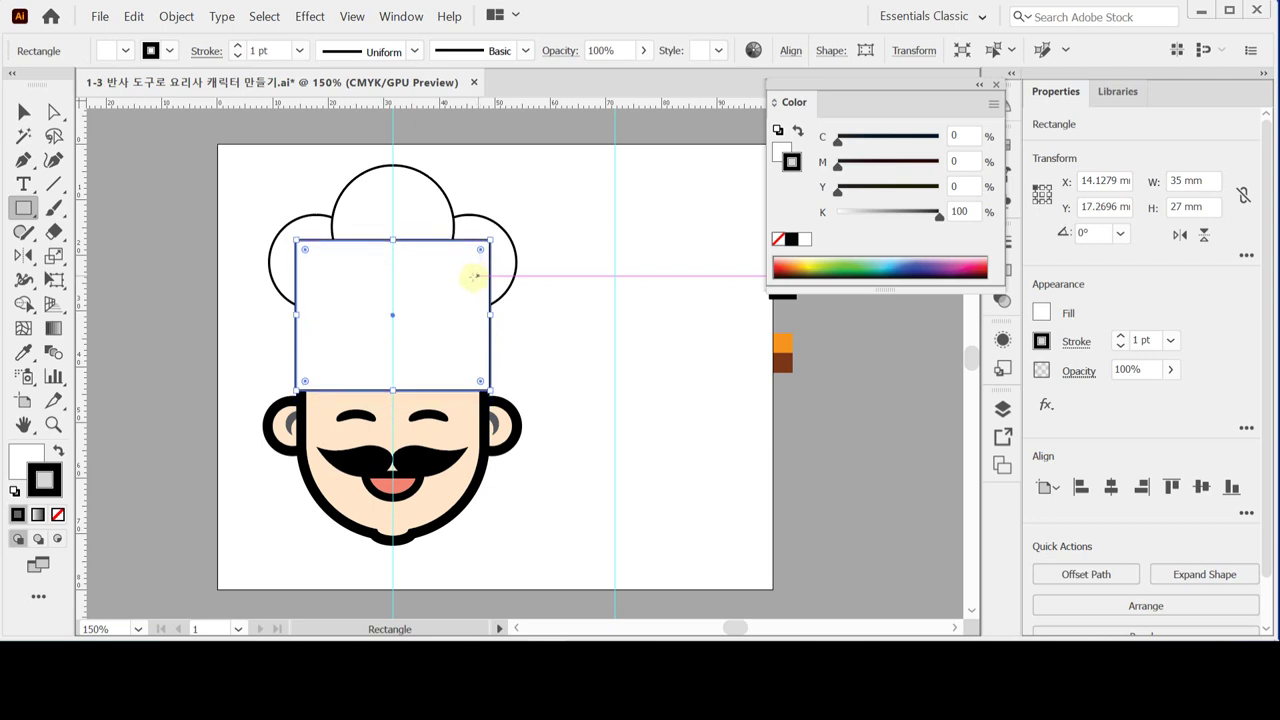
left_click(428, 206)
left_click_drag(419, 201, 419, 198)
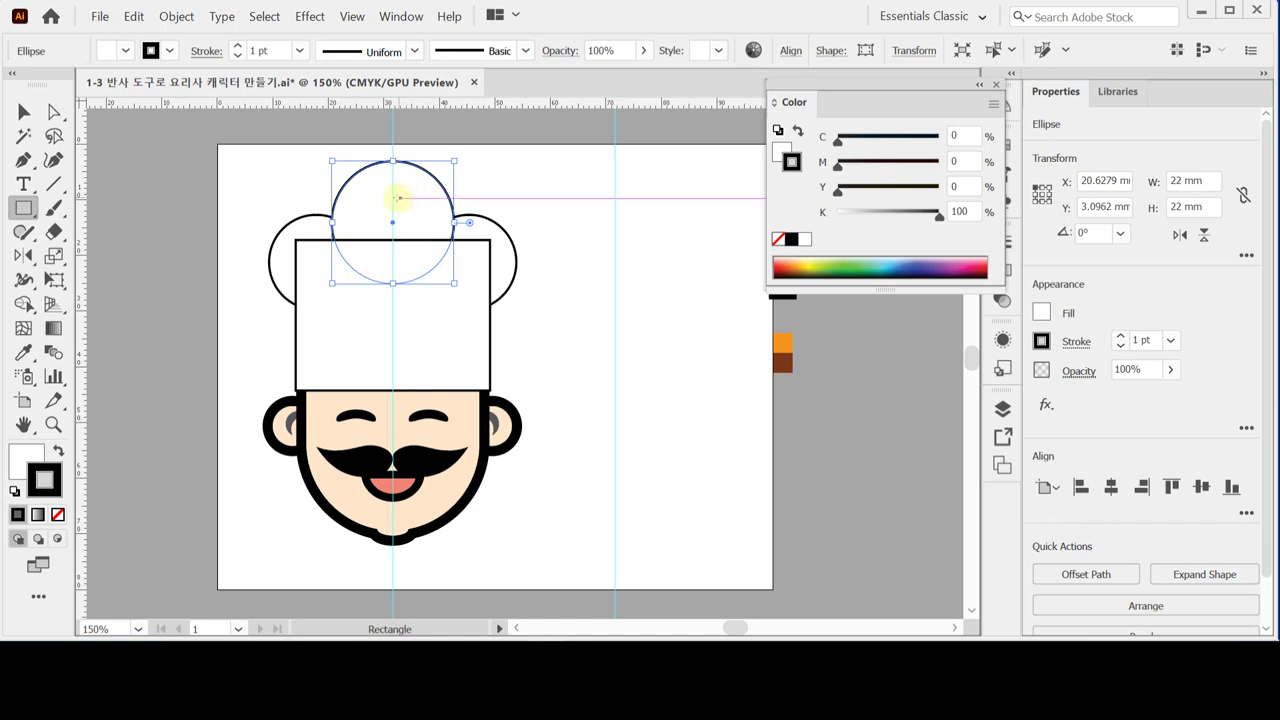
- Unite the three circles and the rectangle into a single chef's hat shape
key("v")
left_click_drag(262, 161, 552, 302)
left_click(1045, 571)
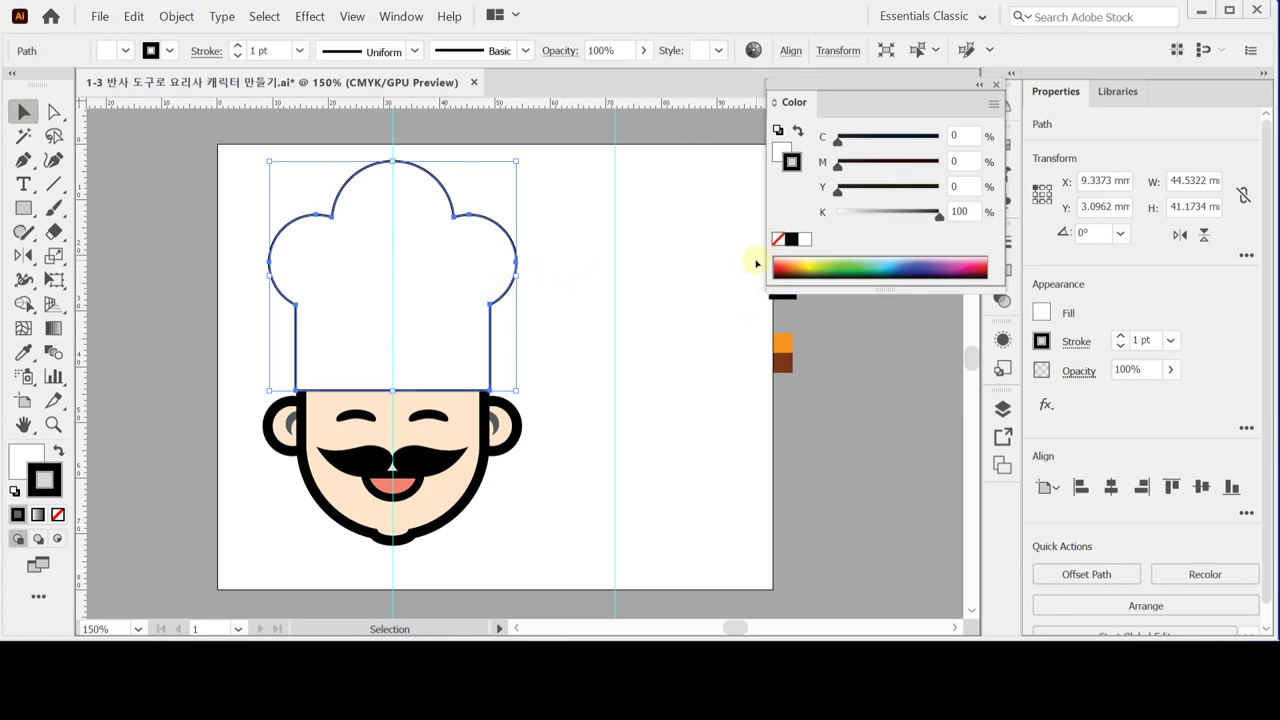
- Set the hat outline's stroke weight to 5 pt
left_click(1121, 336)
left_click(1121, 336)
left_click(1121, 336)
left_click(1121, 336)
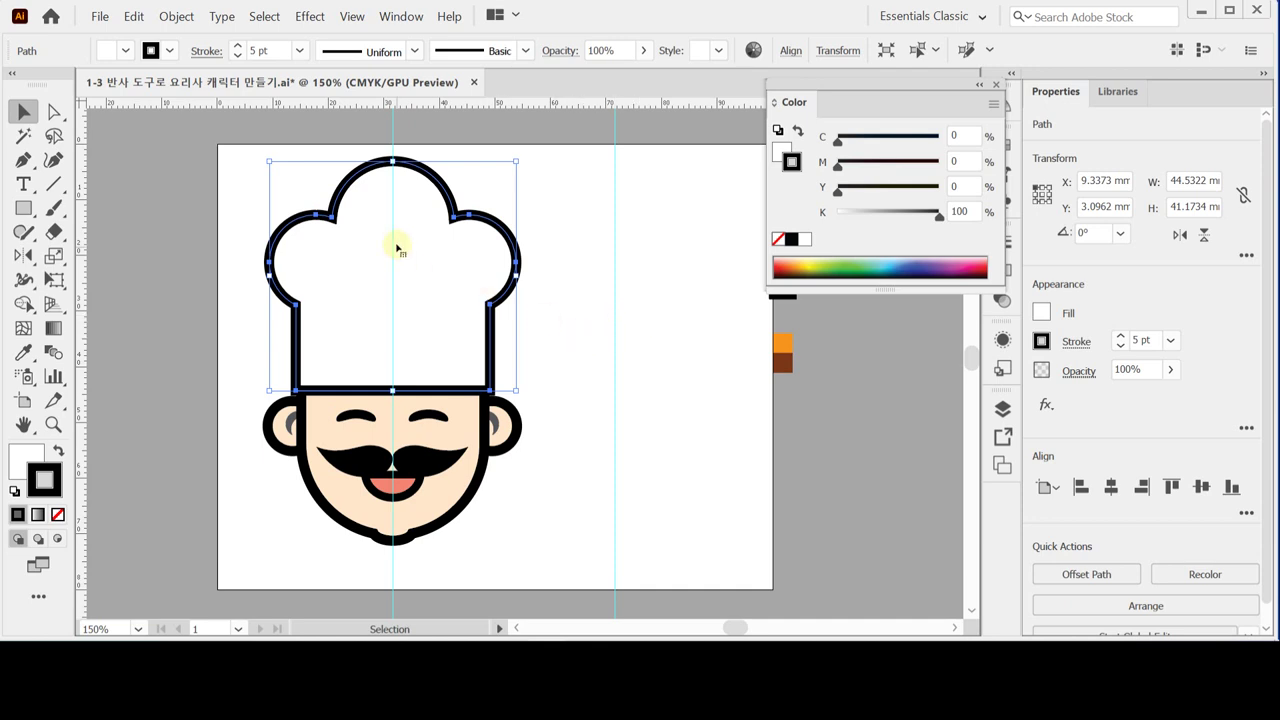
- Deselect the hat and set black fill with no stroke for new shapes
scroll(366, 286, "up", 1)
scroll(531, 349, "up", 1)
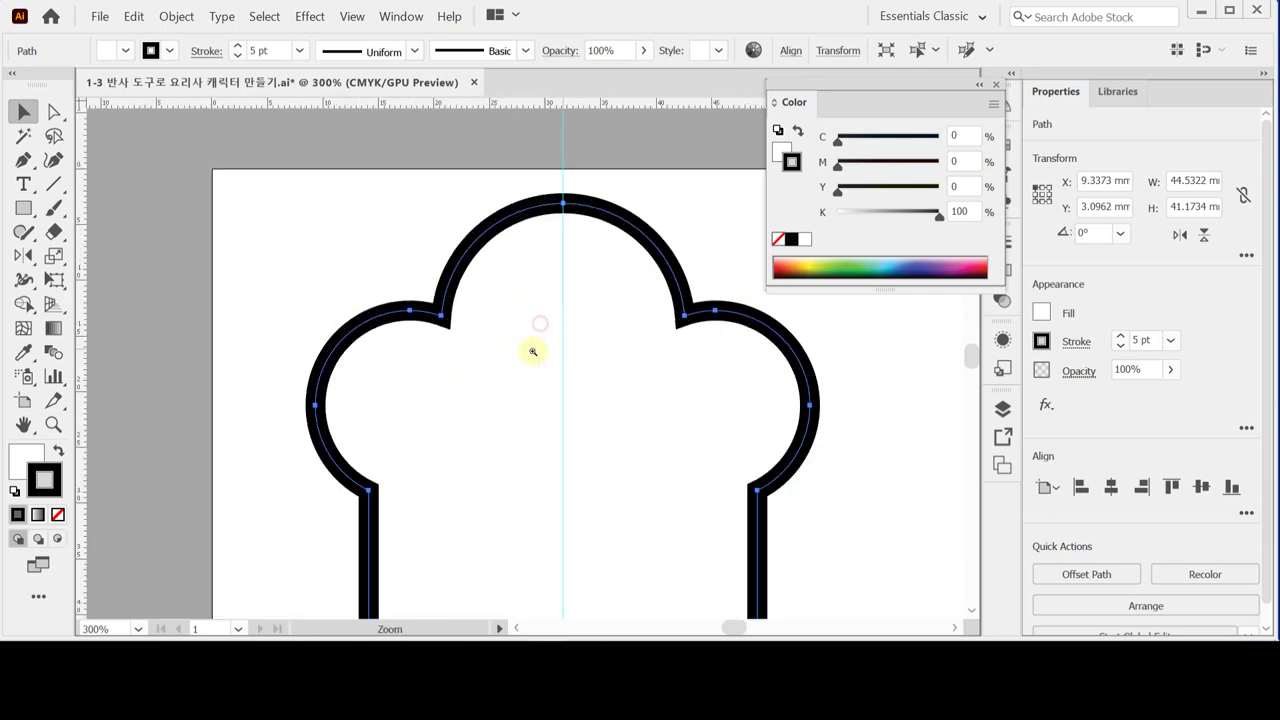
scroll(366, 240, "up", 1)
left_click(392, 229, "ctrl")
left_click_drag(392, 229, 380, 223)
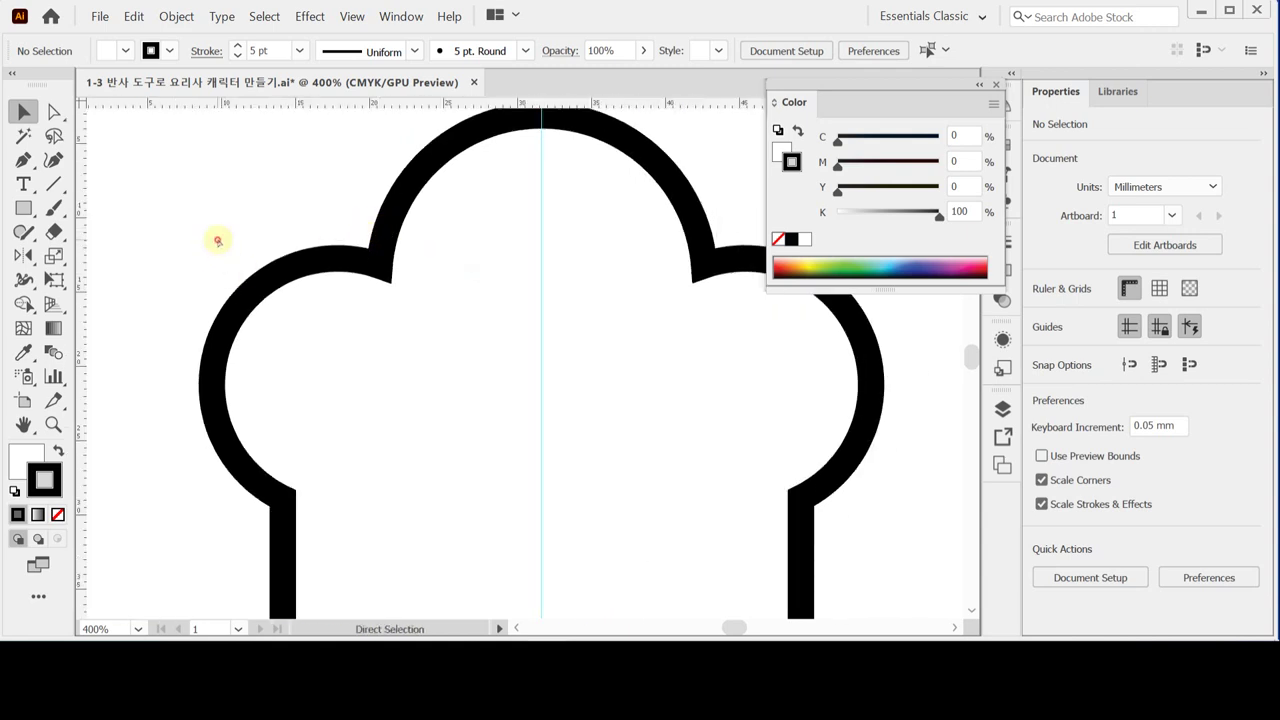
left_click(58, 451)
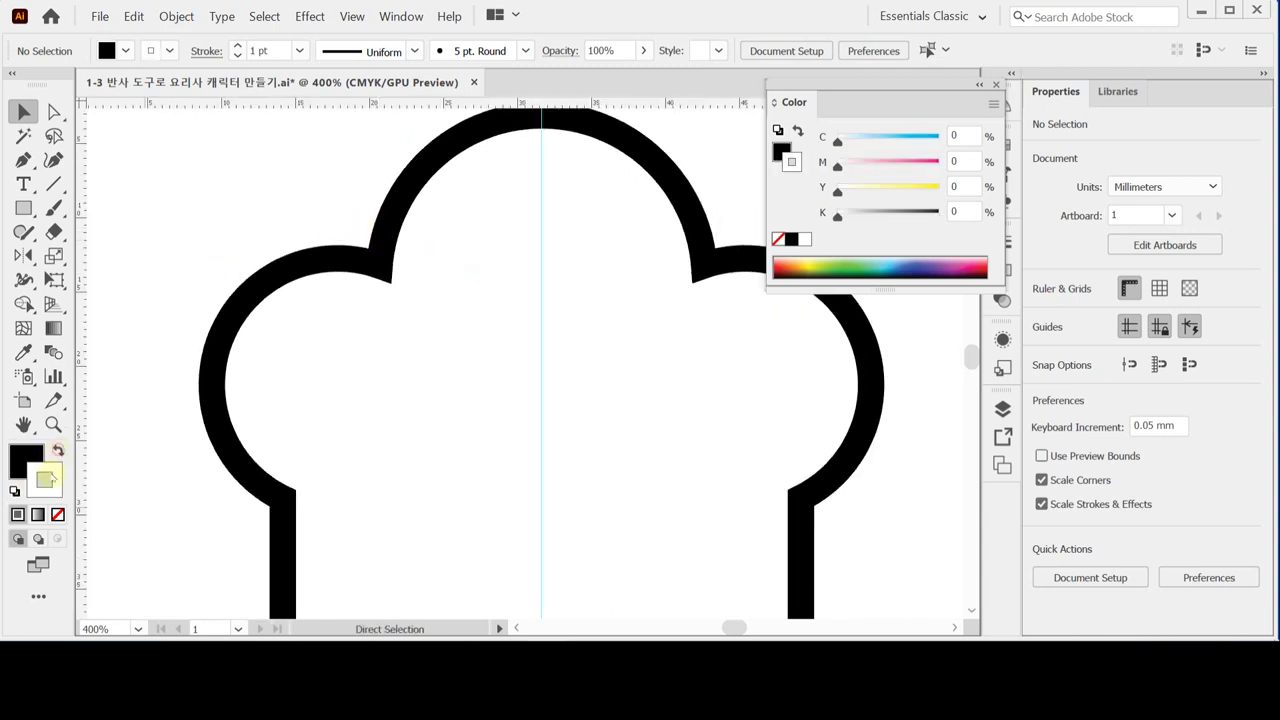
left_click(57, 514)
key("x")
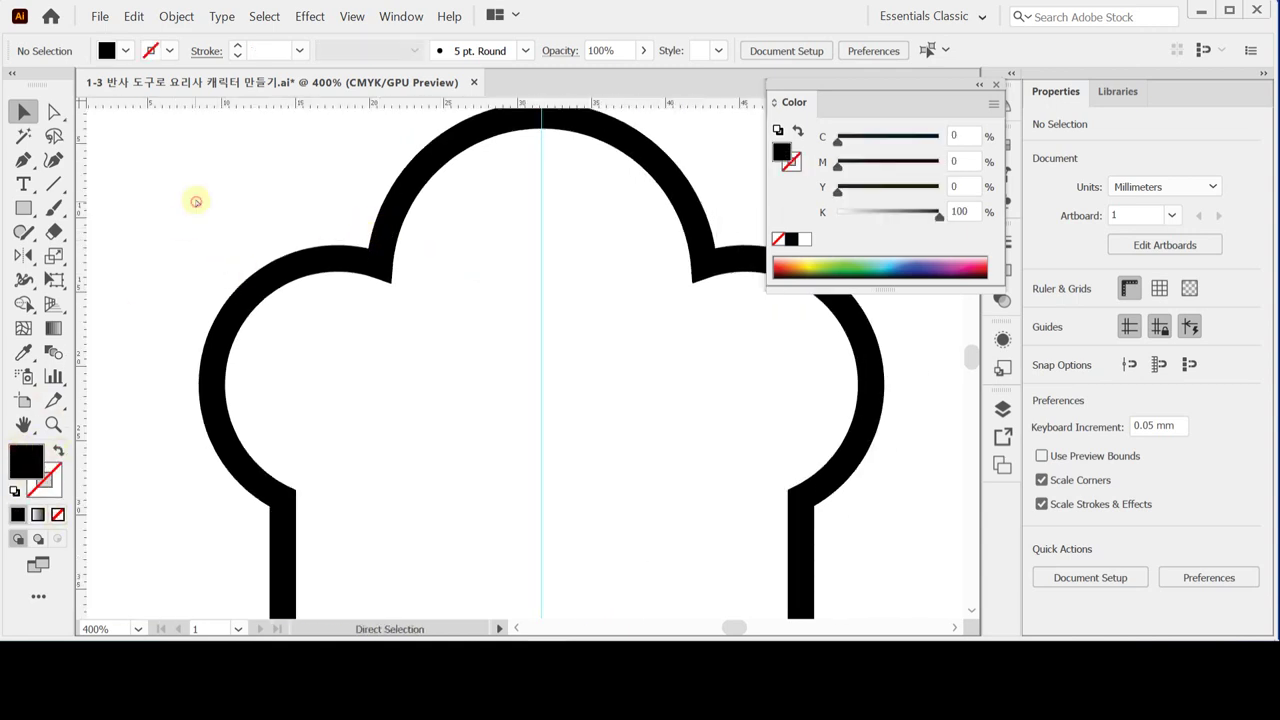
- Draw a closed, tapered crease with the Pen tool, pointing down into the hat from the notch between its left and middle lobes
left_click_drag(280, 206, 250, 179)
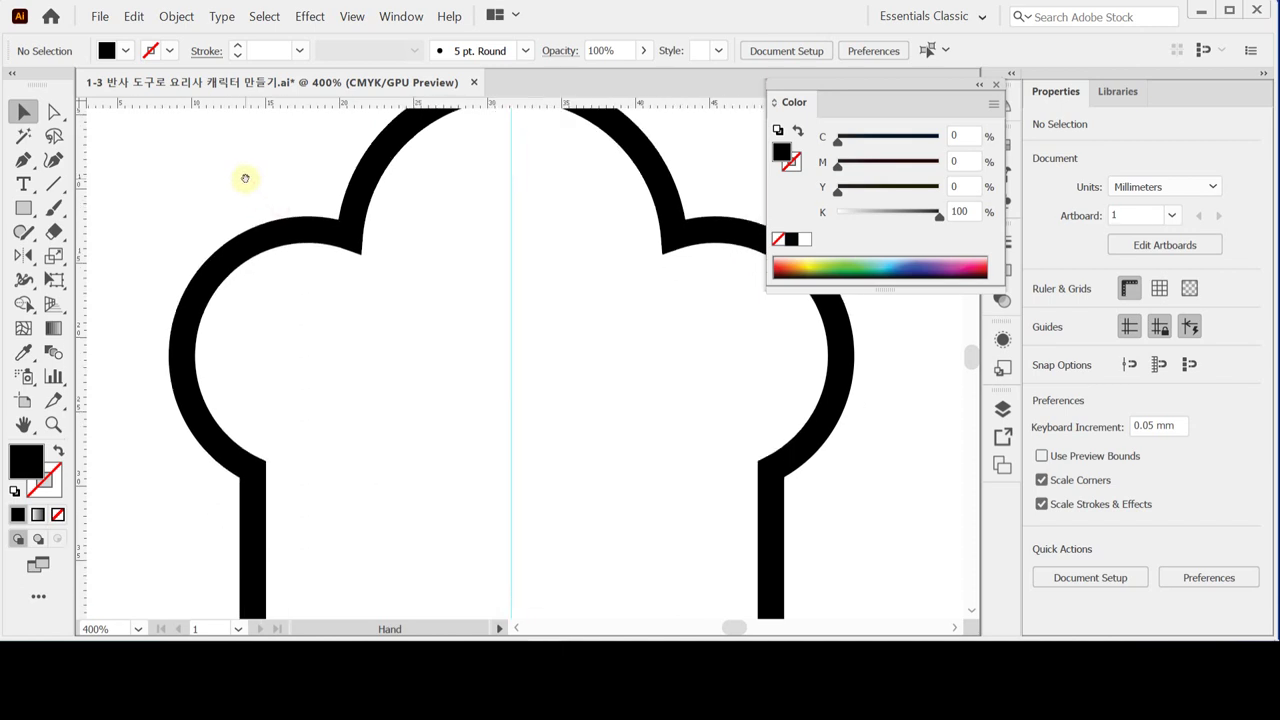
left_click(404, 250, "ctrl")
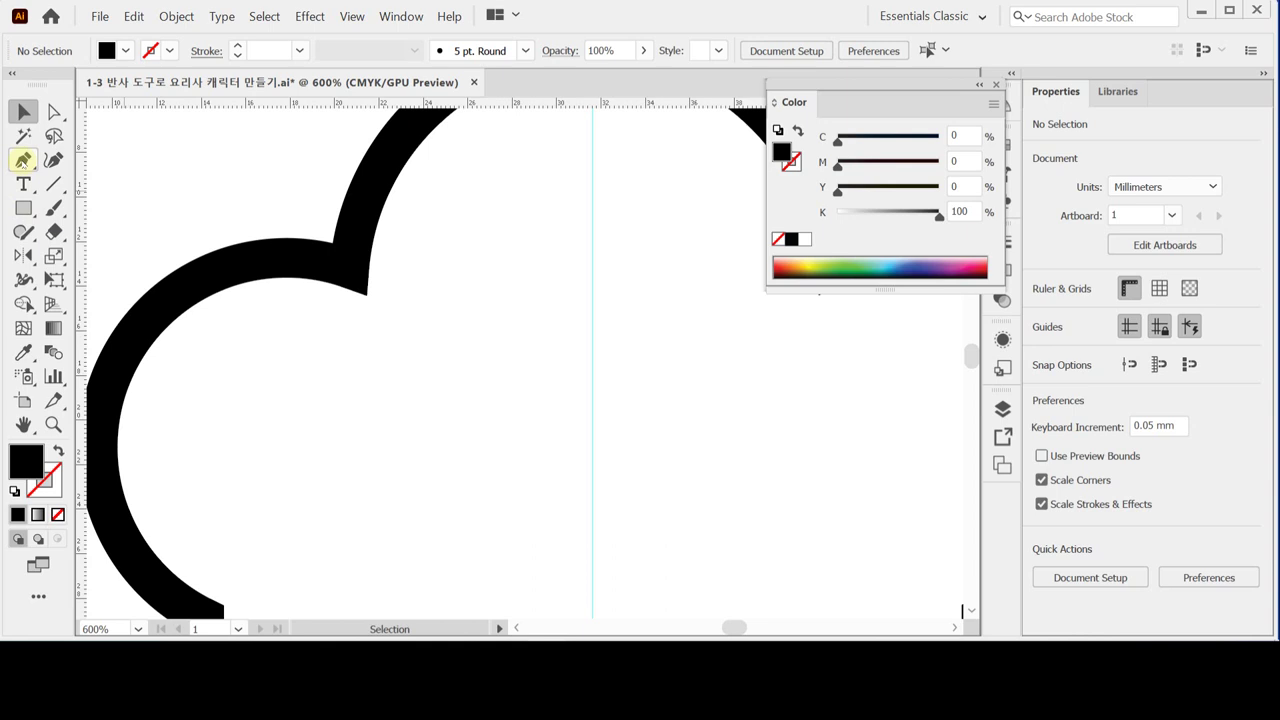
left_click(23, 160)
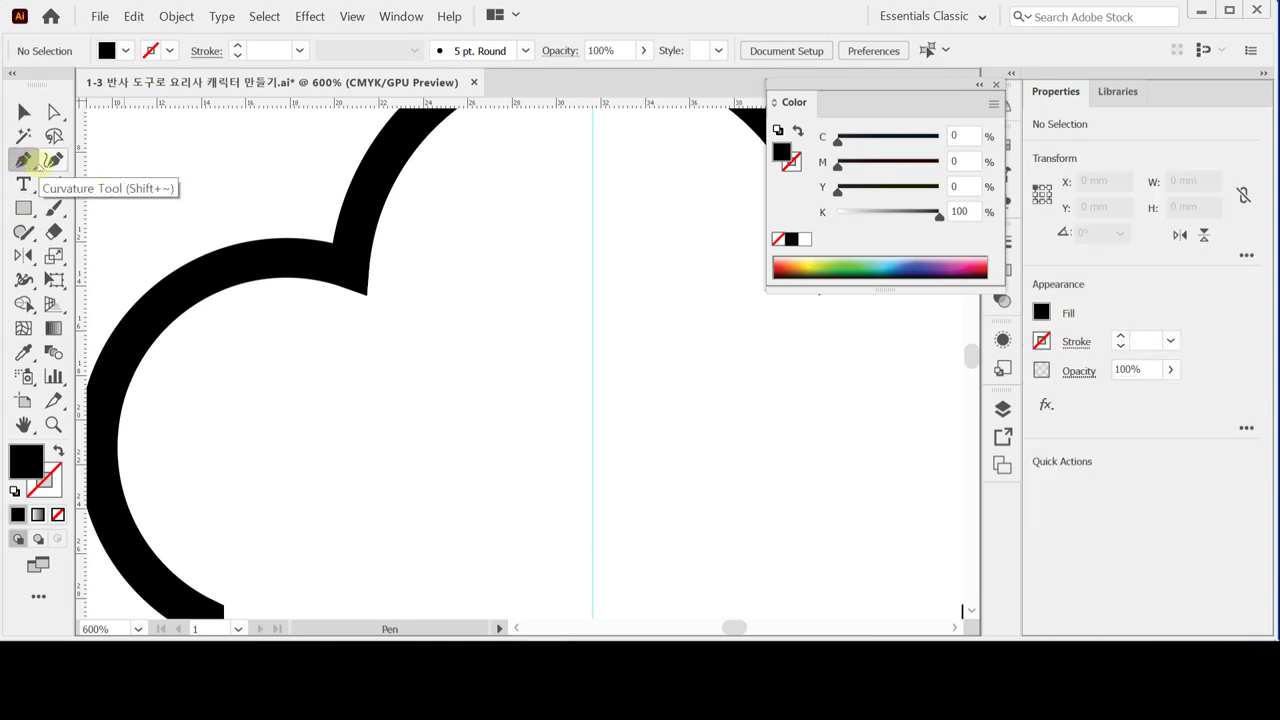
left_click(342, 263)
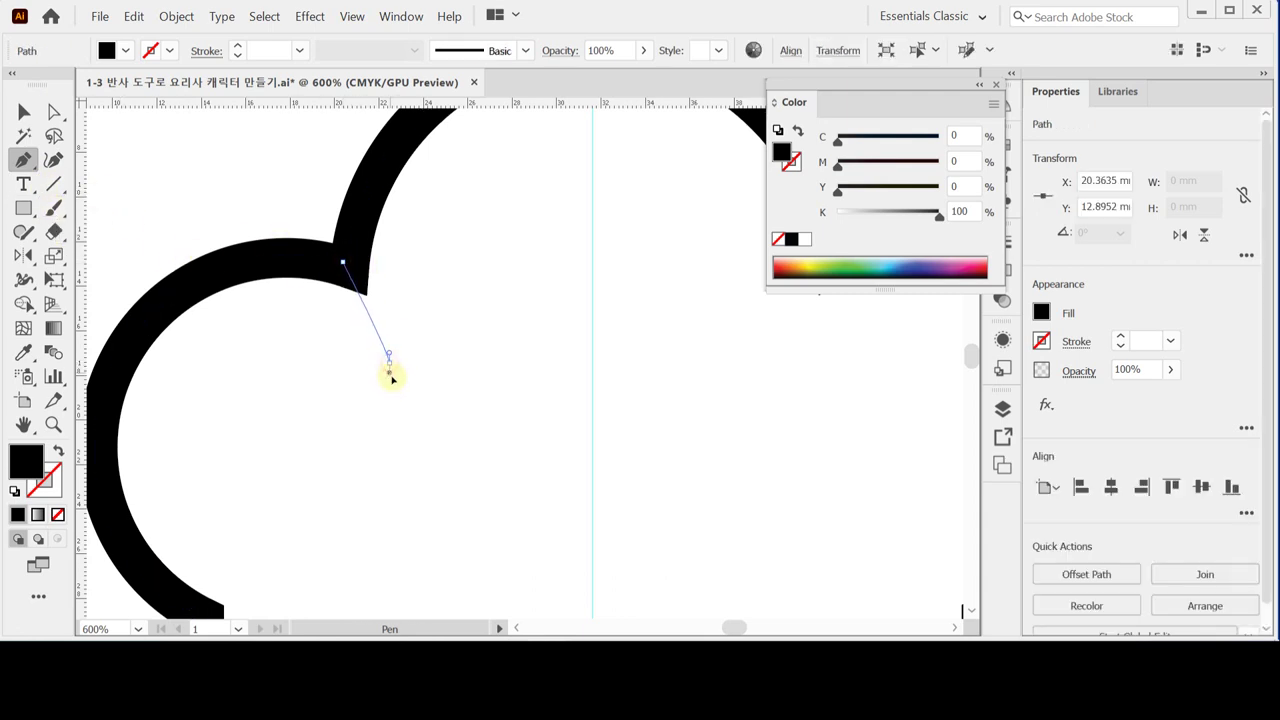
left_click_drag(389, 362, 394, 381)
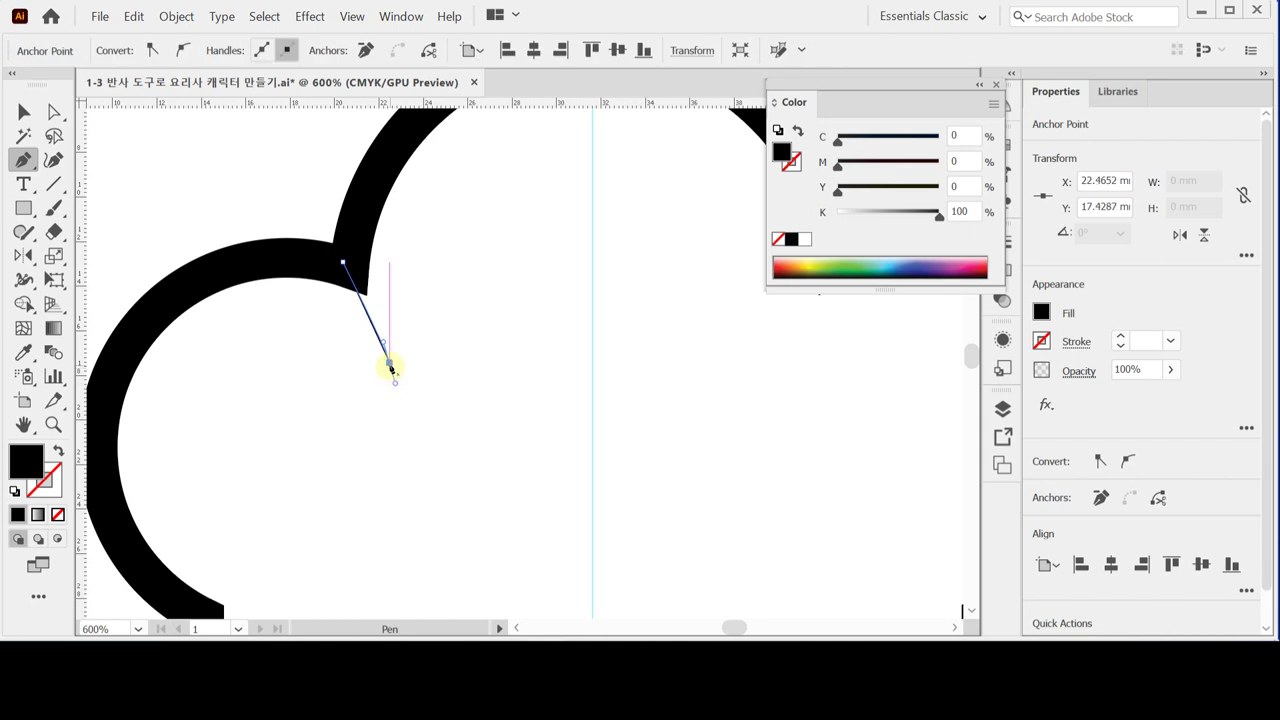
left_click(367, 244)
left_click_drag(369, 244, 374, 166)
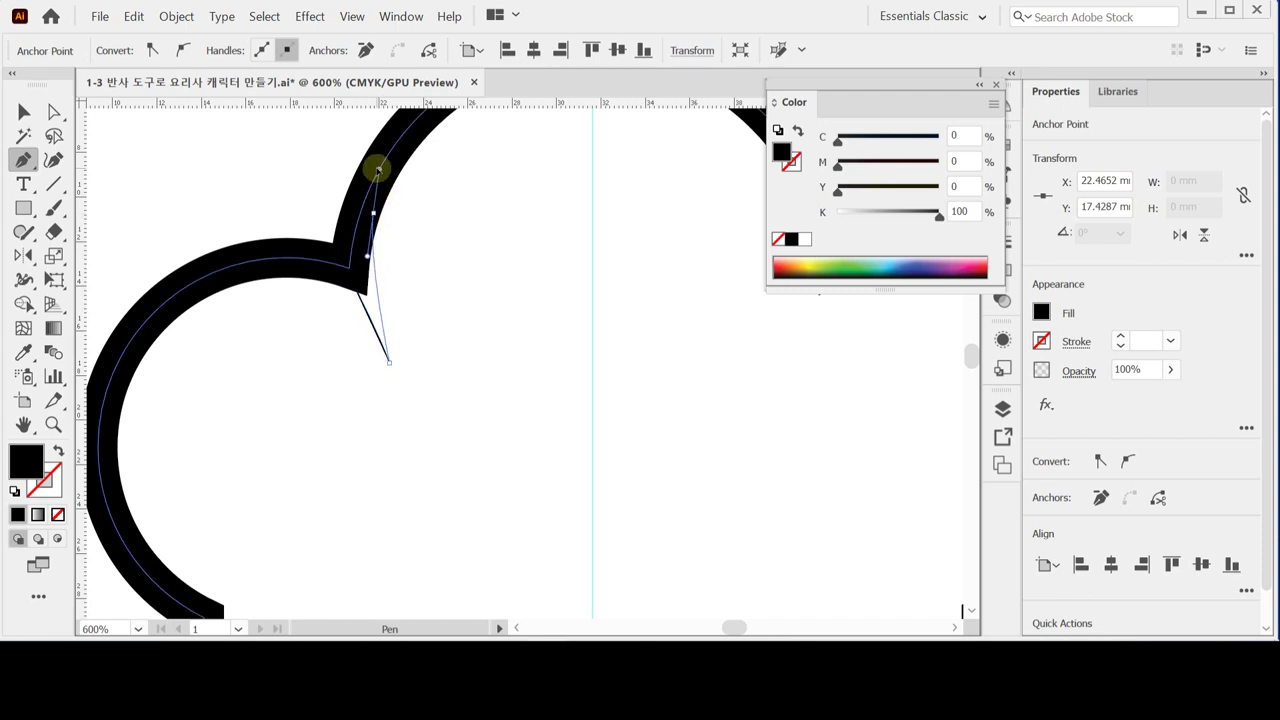
left_click(374, 210)
left_click(342, 262)
left_click(435, 310, "ctrl")
- Adjust the crease's tip and upper anchor points so it blends into the outline at about 1.7 × 6.5 mm
scroll(514, 366, "down", 2)
left_click_drag(528, 350, 431, 345)
left_click(251, 197, "ctrl")
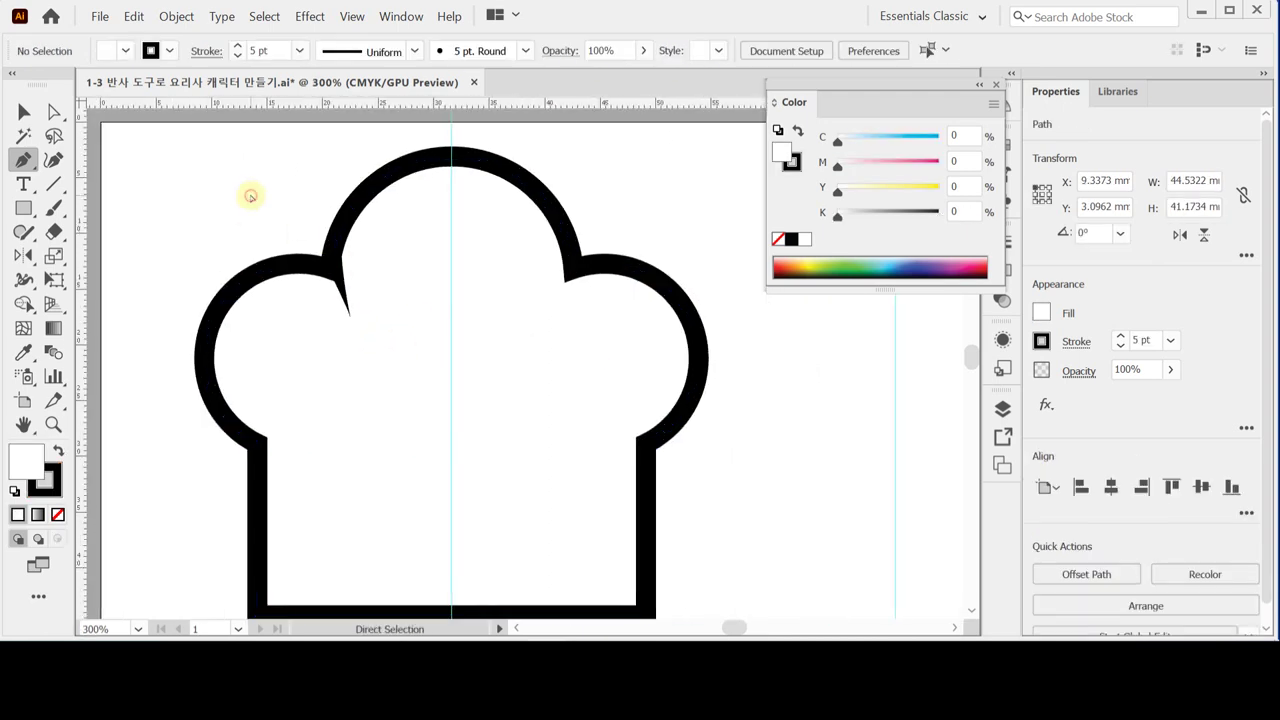
left_click(348, 313, "ctrl")
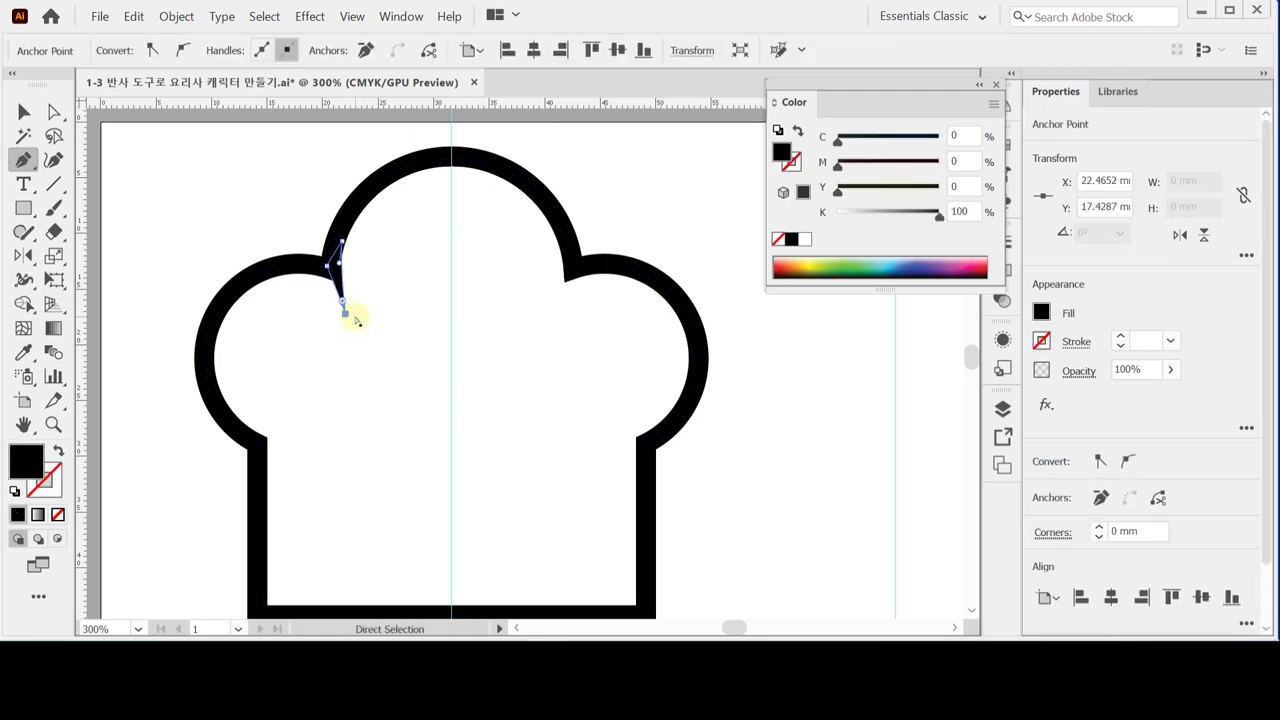
left_click(266, 189, "ctrl")
left_click(345, 237, "ctrl")
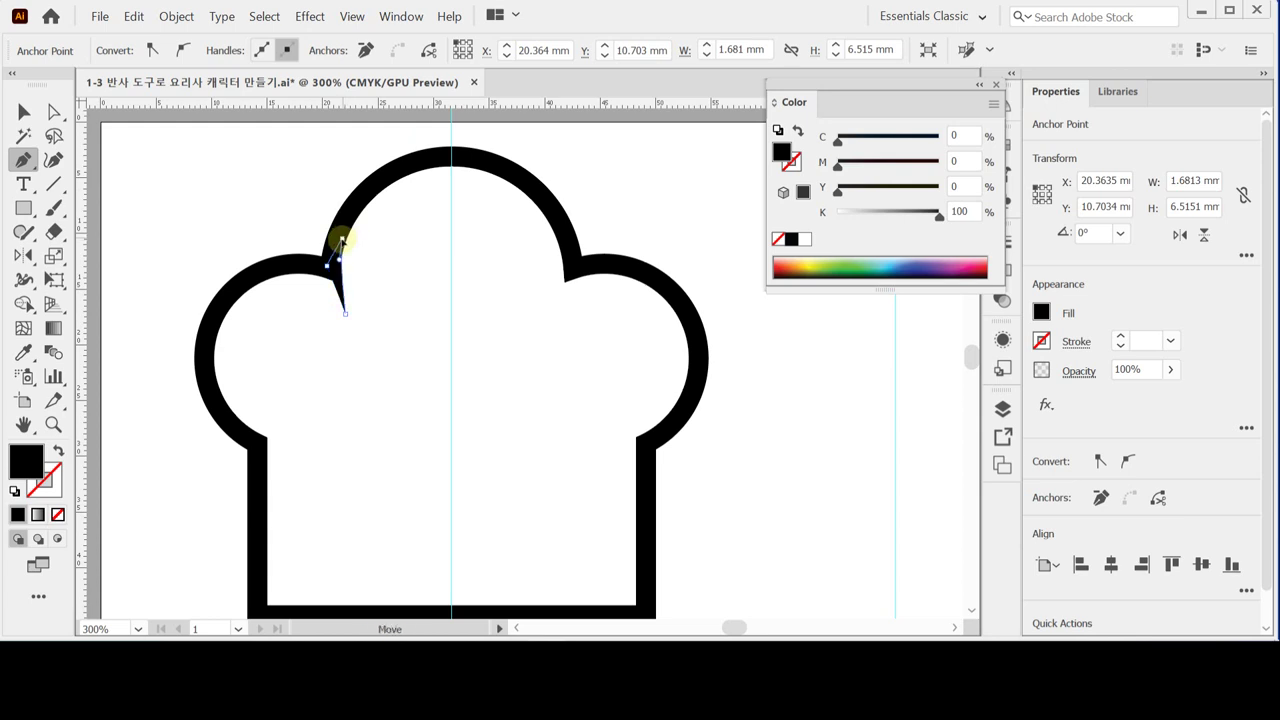
left_click(291, 197, "ctrl")
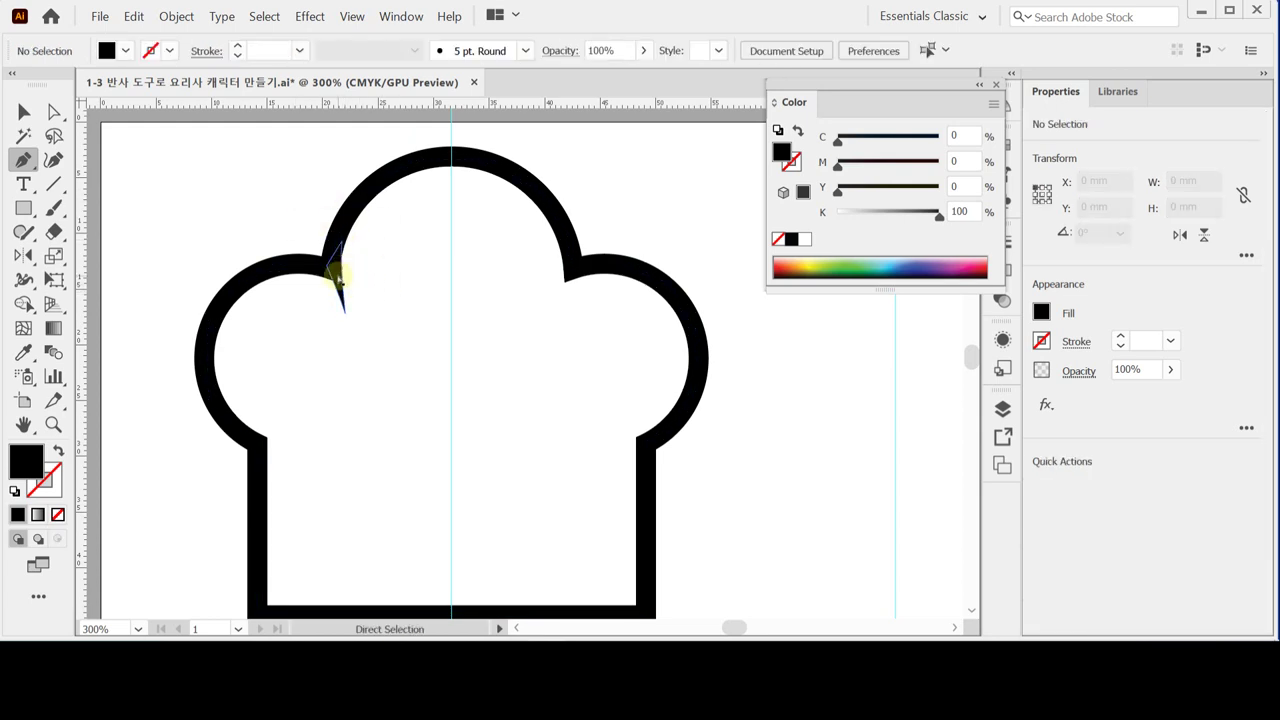
- Reflect a copy of the crease across the hat's center guide onto the notch on the right side
left_click(340, 273, "ctrl")
left_click(23, 111)
left_click(151, 187)
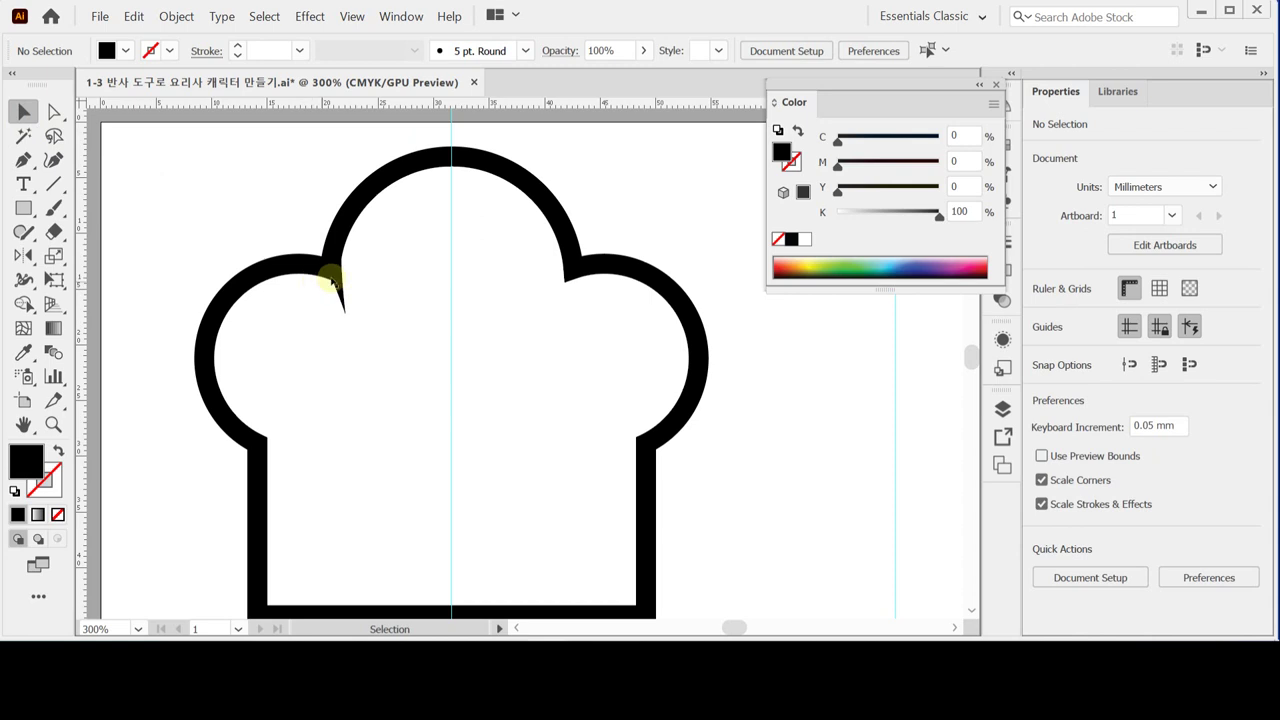
left_click(335, 272)
left_click(23, 255)
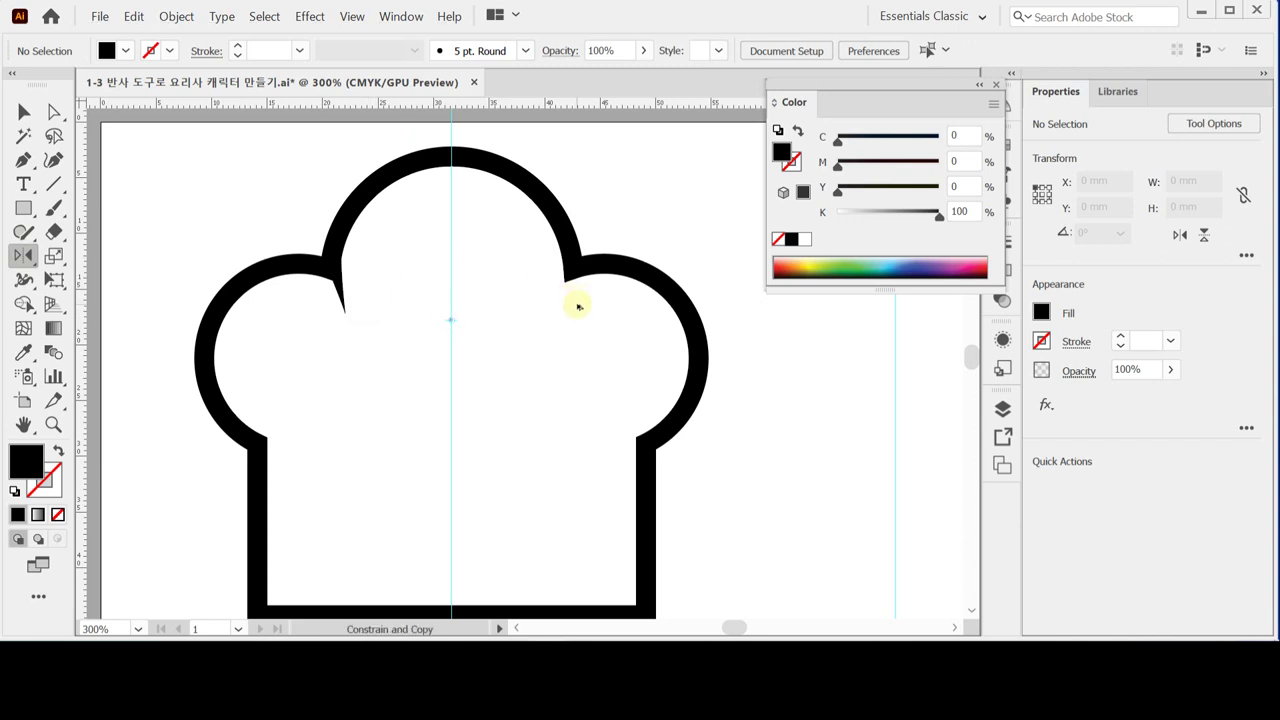
left_click(337, 282, "ctrl")
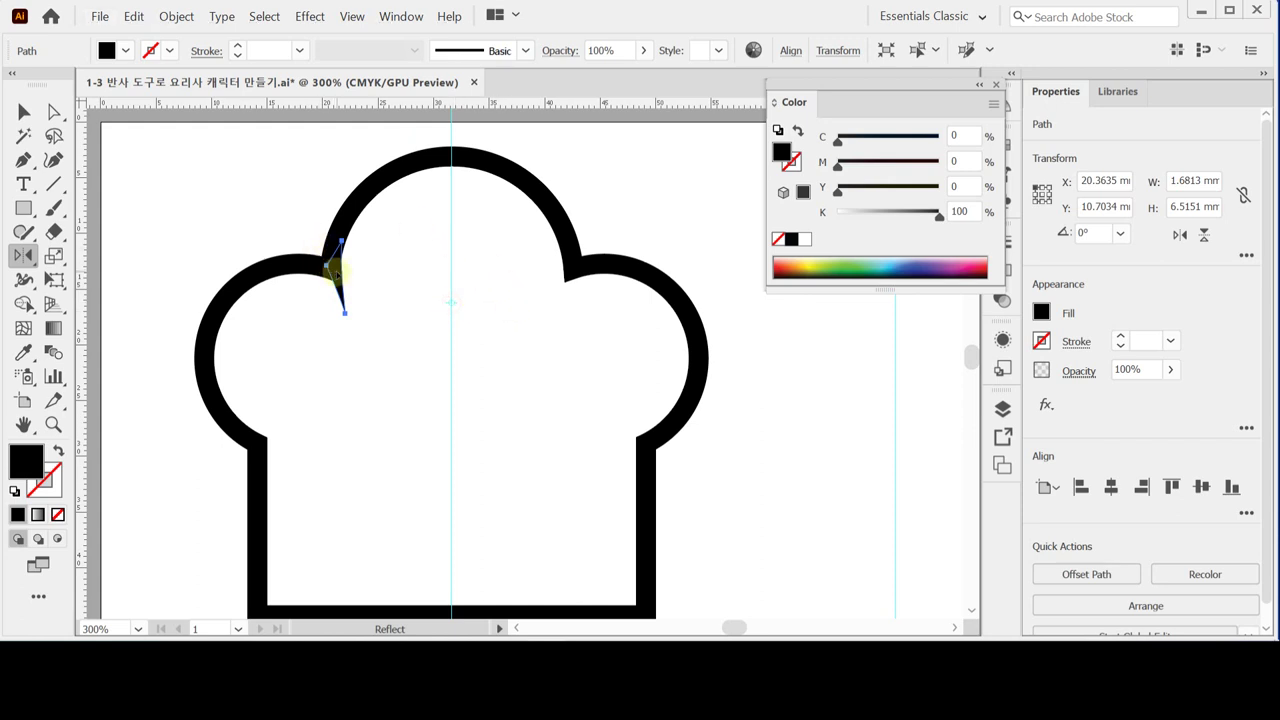
left_click_drag(337, 271, 571, 282)
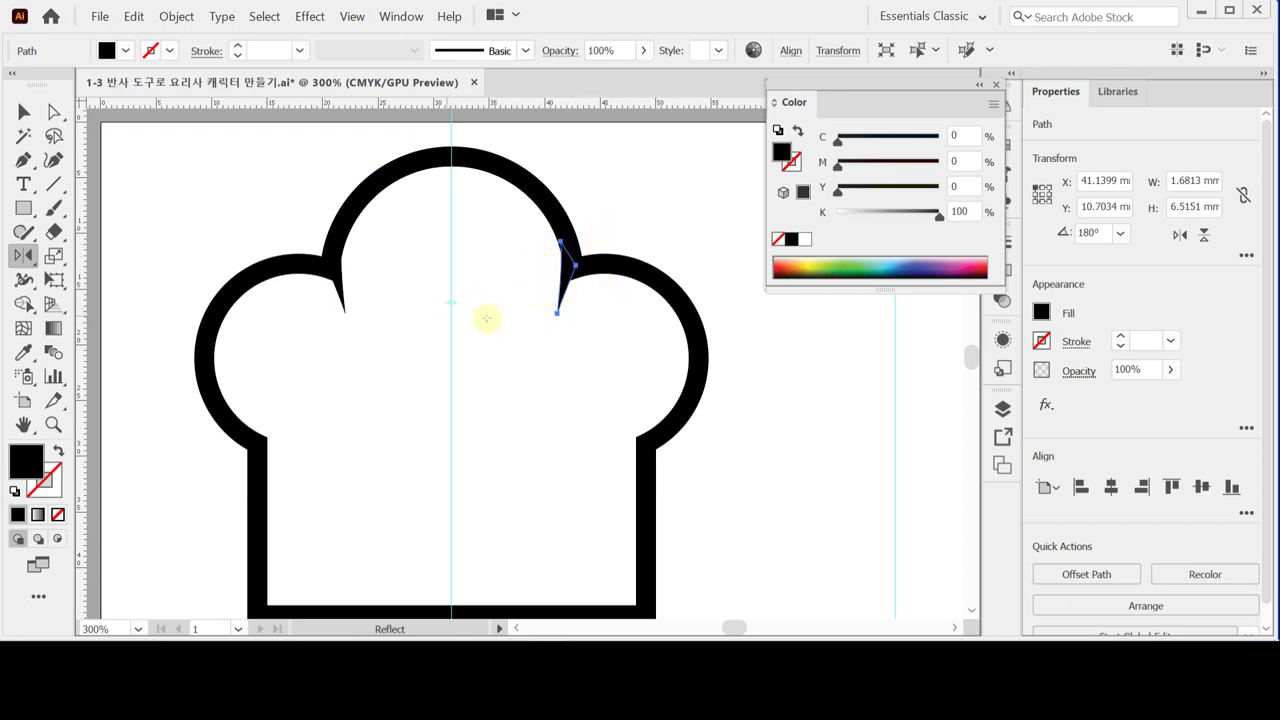
- Deselect the mirrored crease and save the document
key("ctrl+minus")
left_click_drag(523, 380, 479, 288)
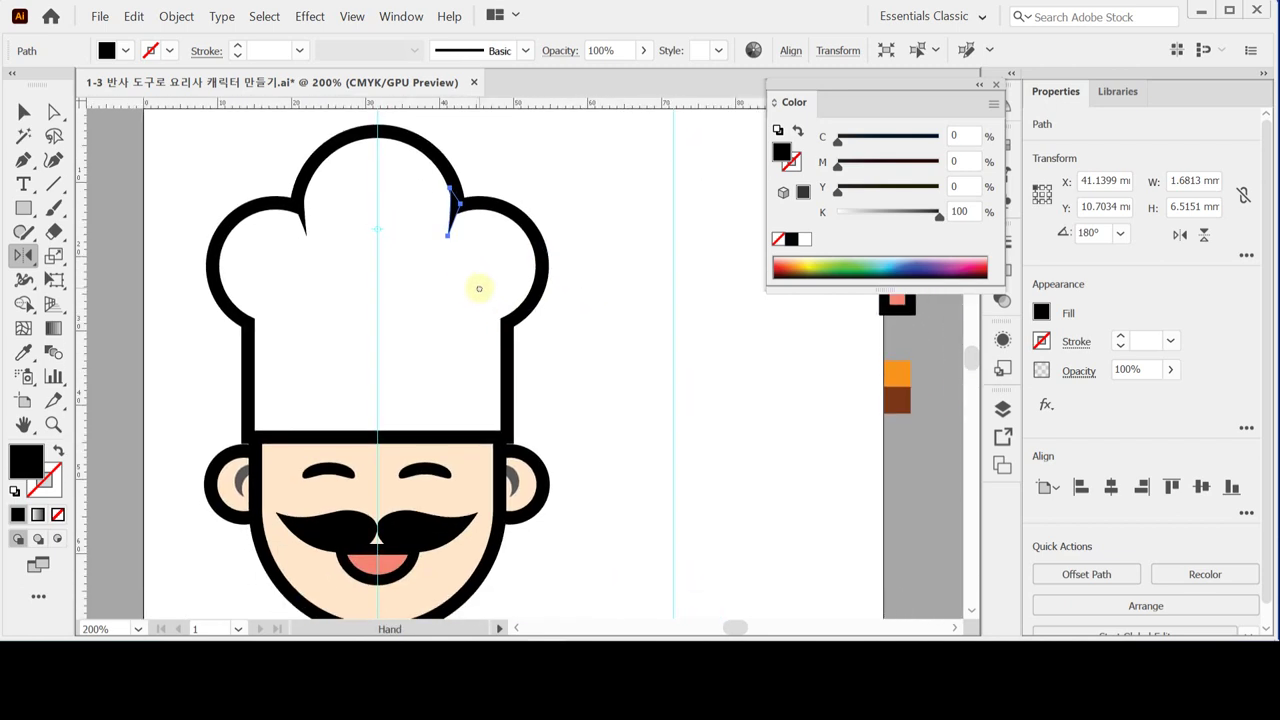
key("ctrl+shift+a")
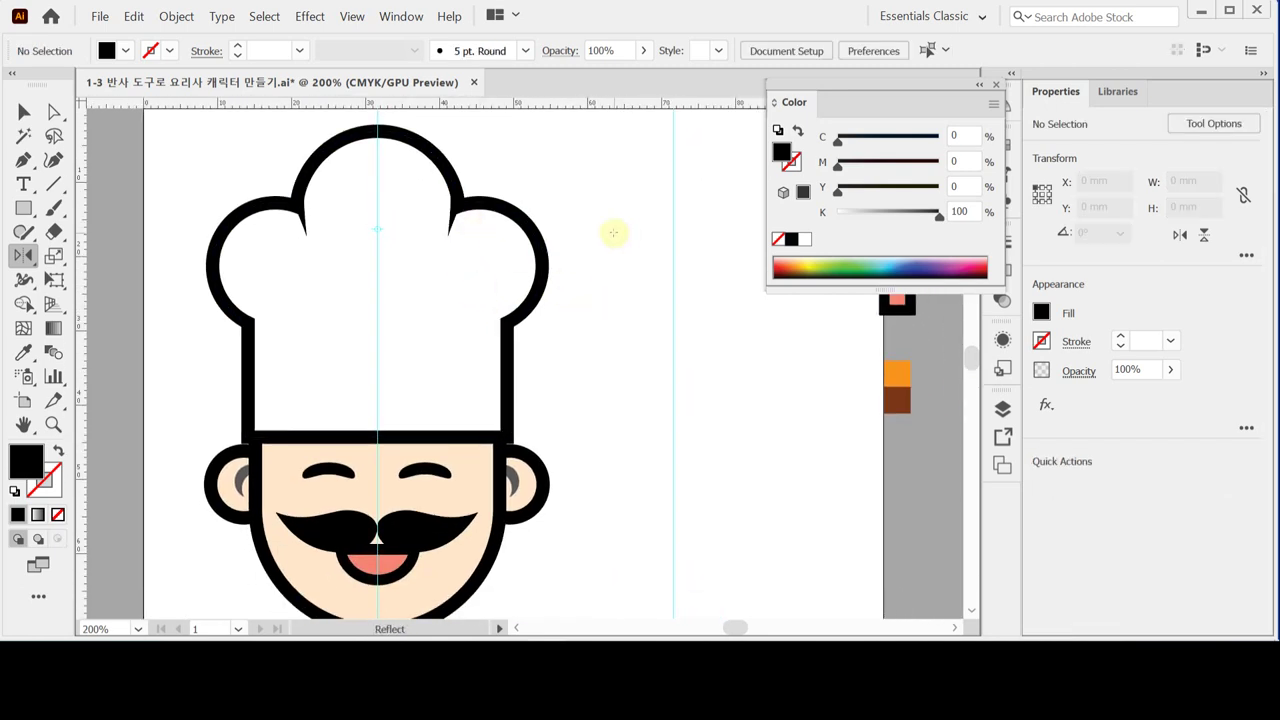
key("v")
key("ctrl+s")
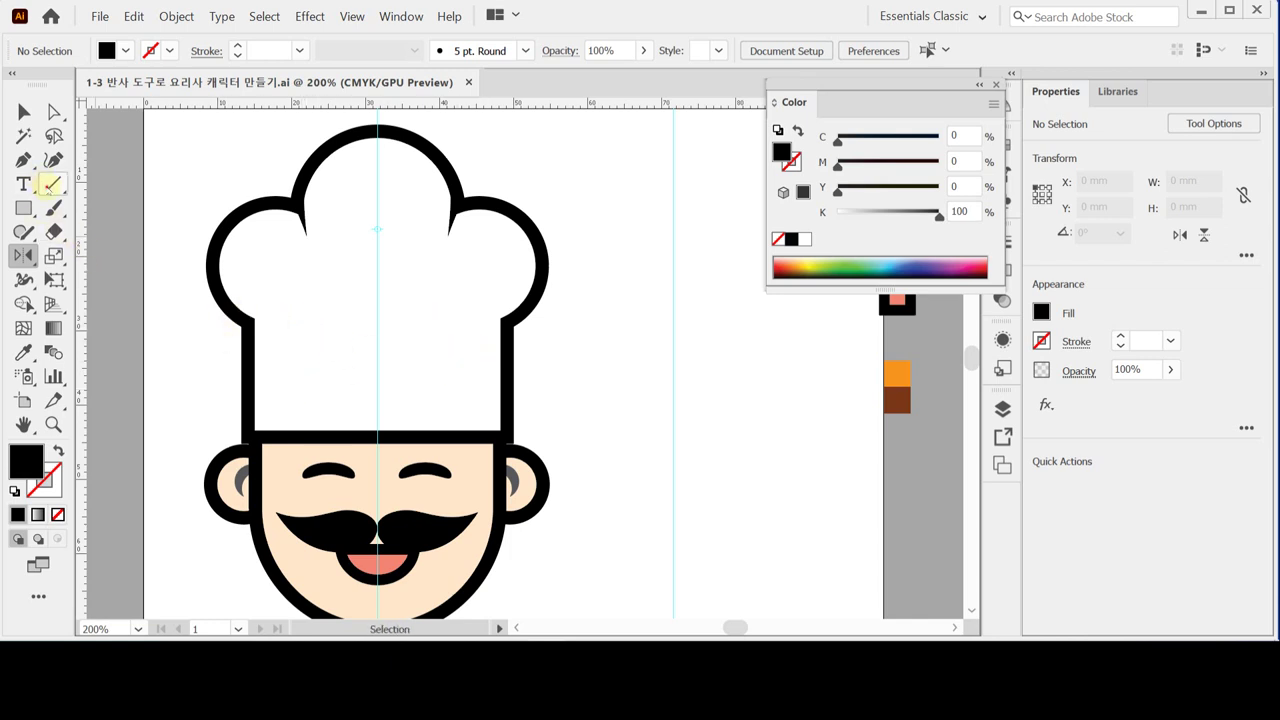
- Create a 15 mm line at a 90° angle inside the left part of the chef's hat with the Line Segment tool
left_click(54, 184)
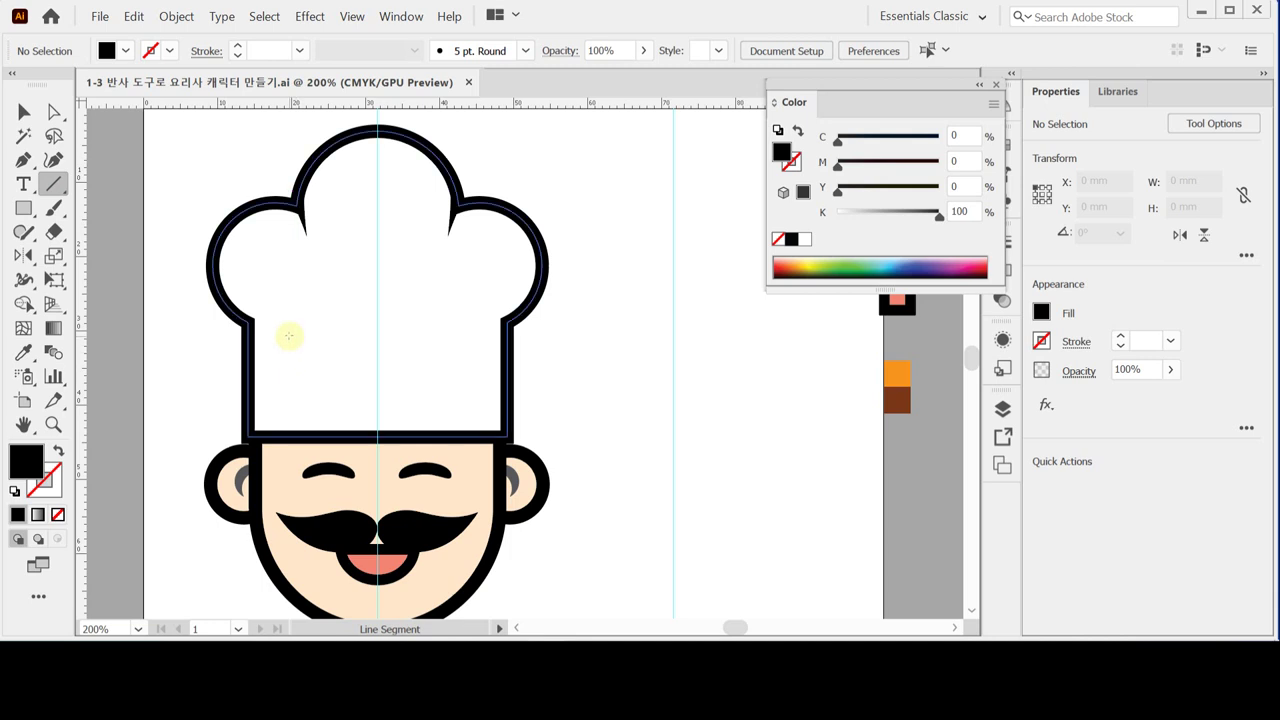
left_click(288, 336)
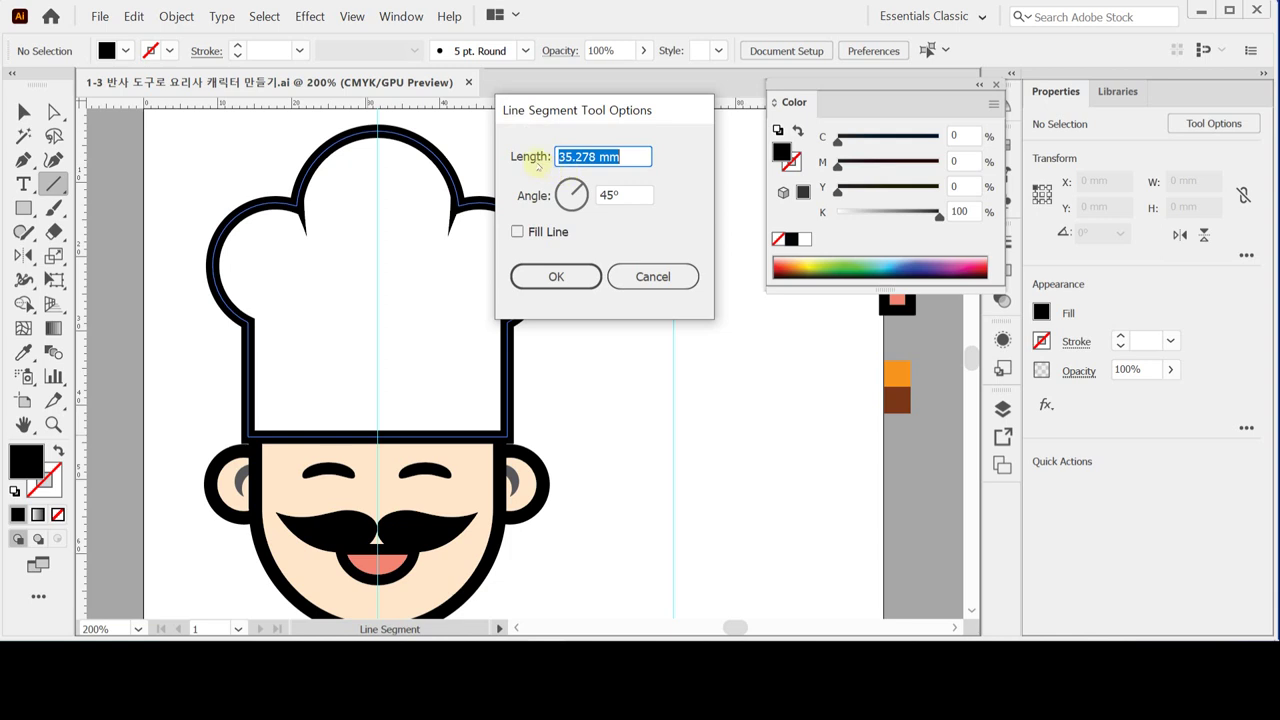
type("15")
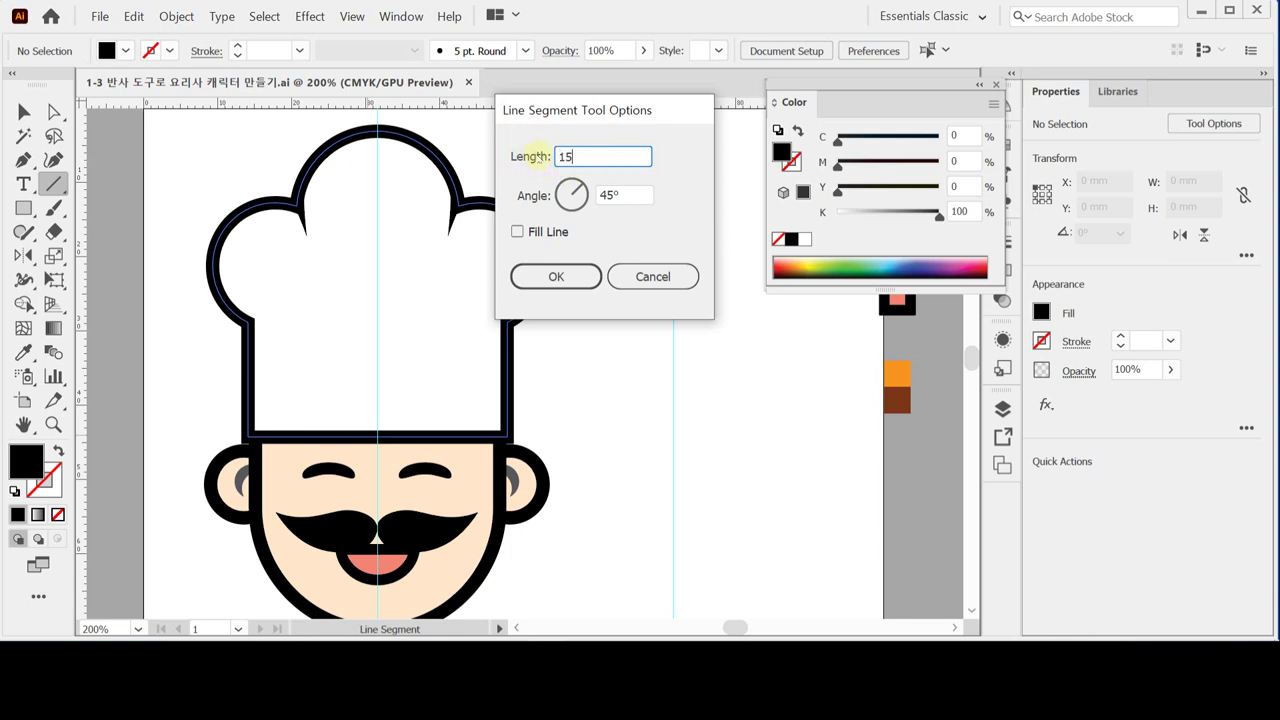
key("Tab")
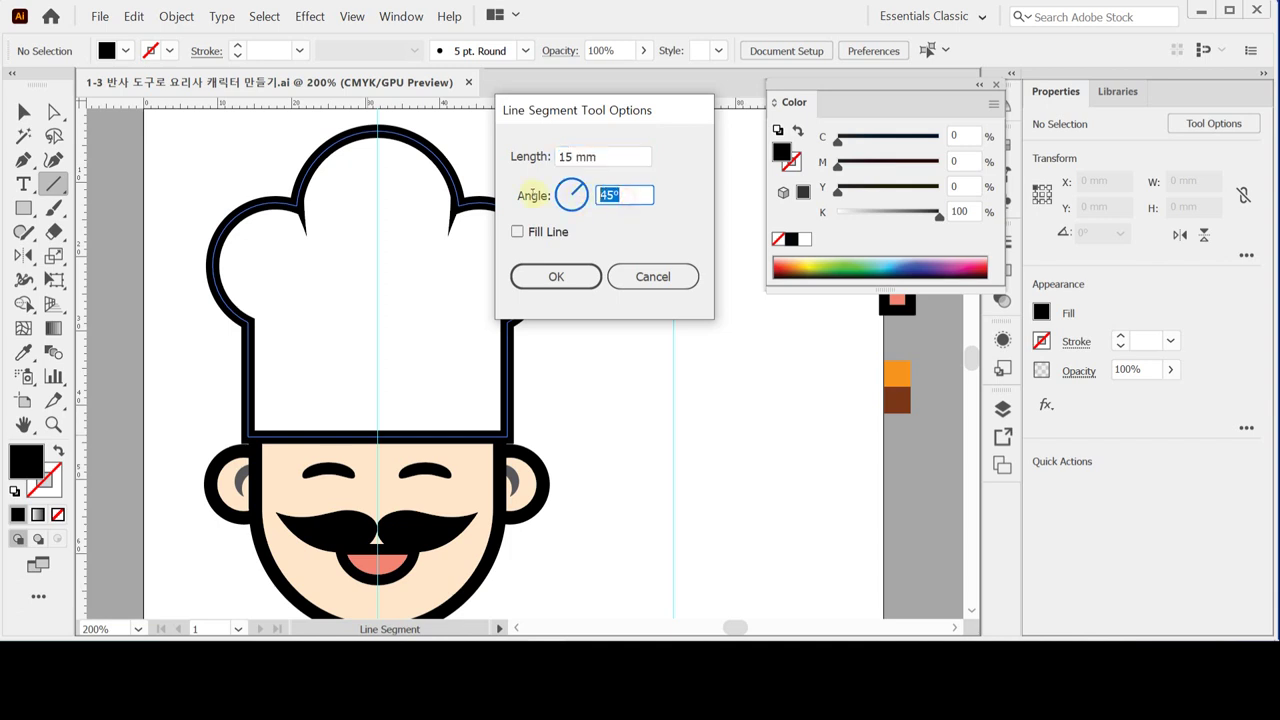
type("90")
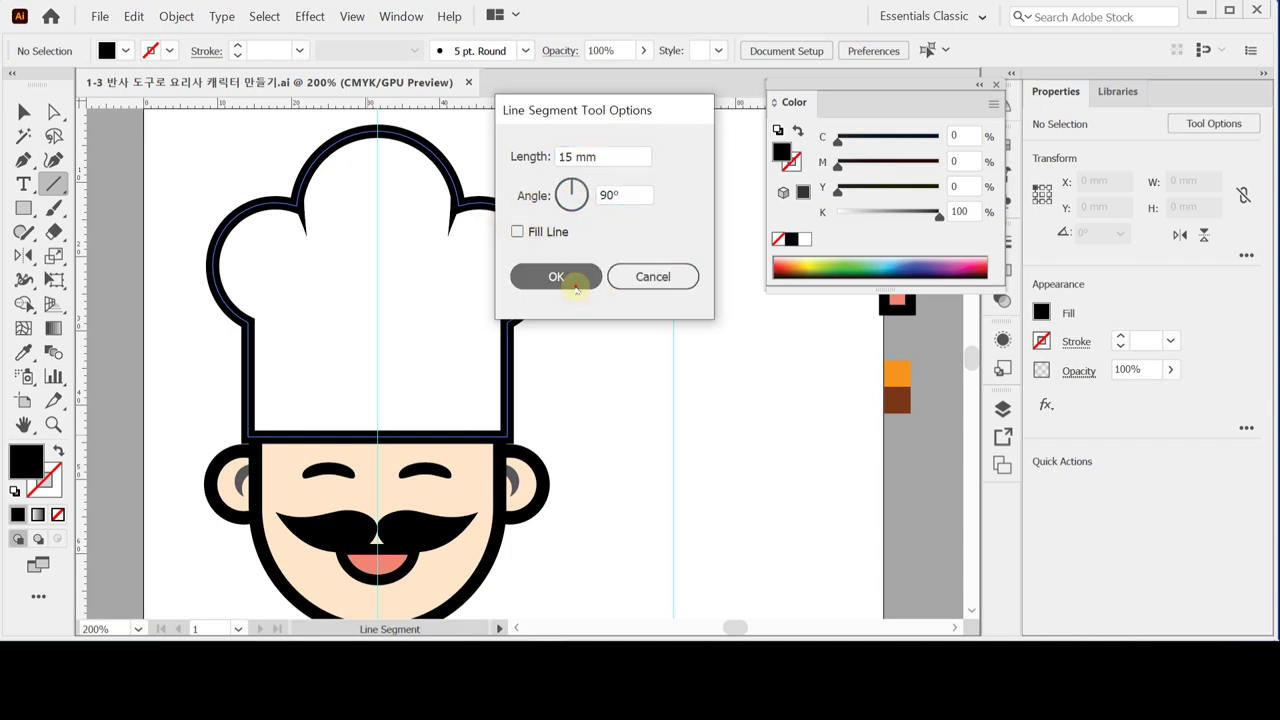
left_click(572, 277)
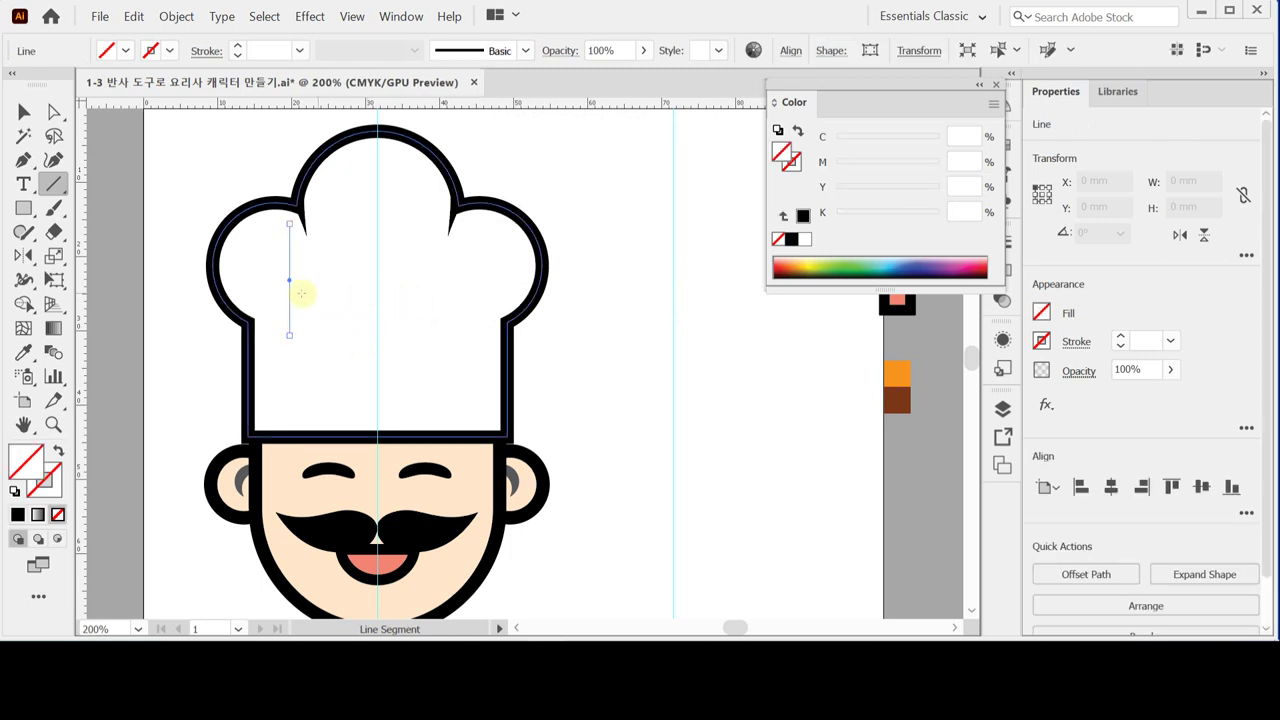
- Give the vertical line a black 5 pt stroke with round caps
left_click(791, 162)
left_click(802, 215)
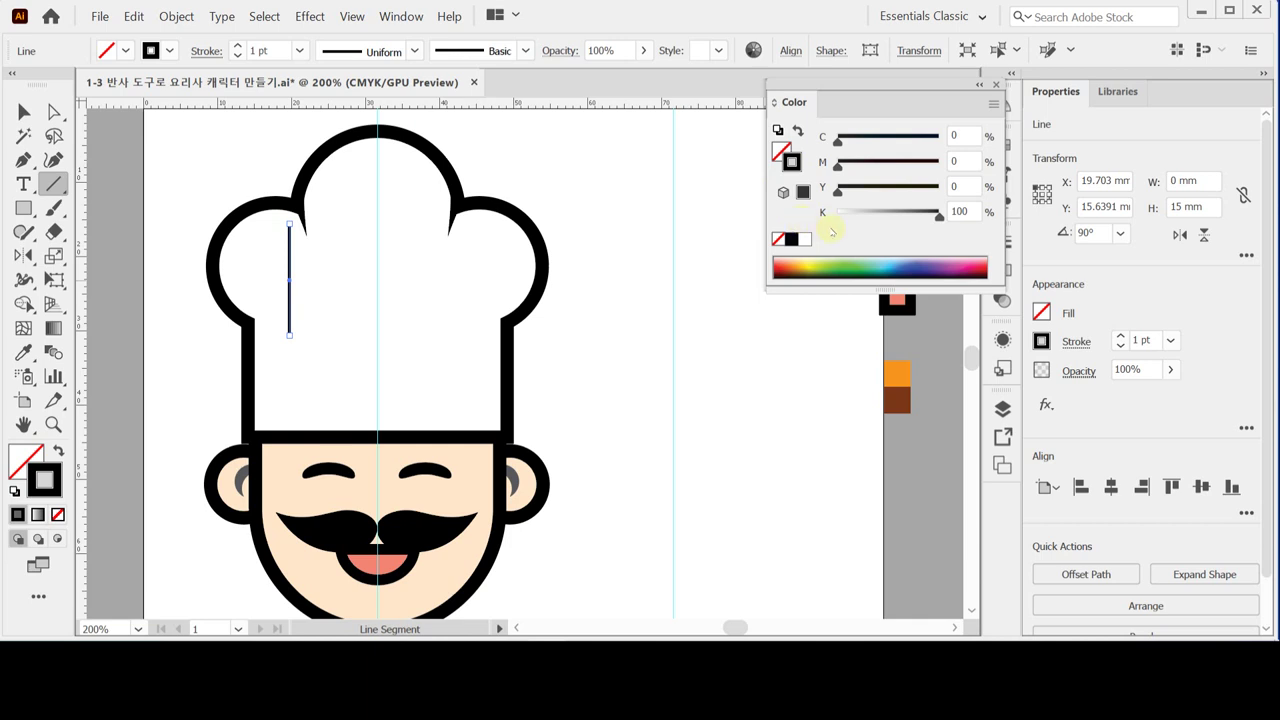
left_click(1067, 344)
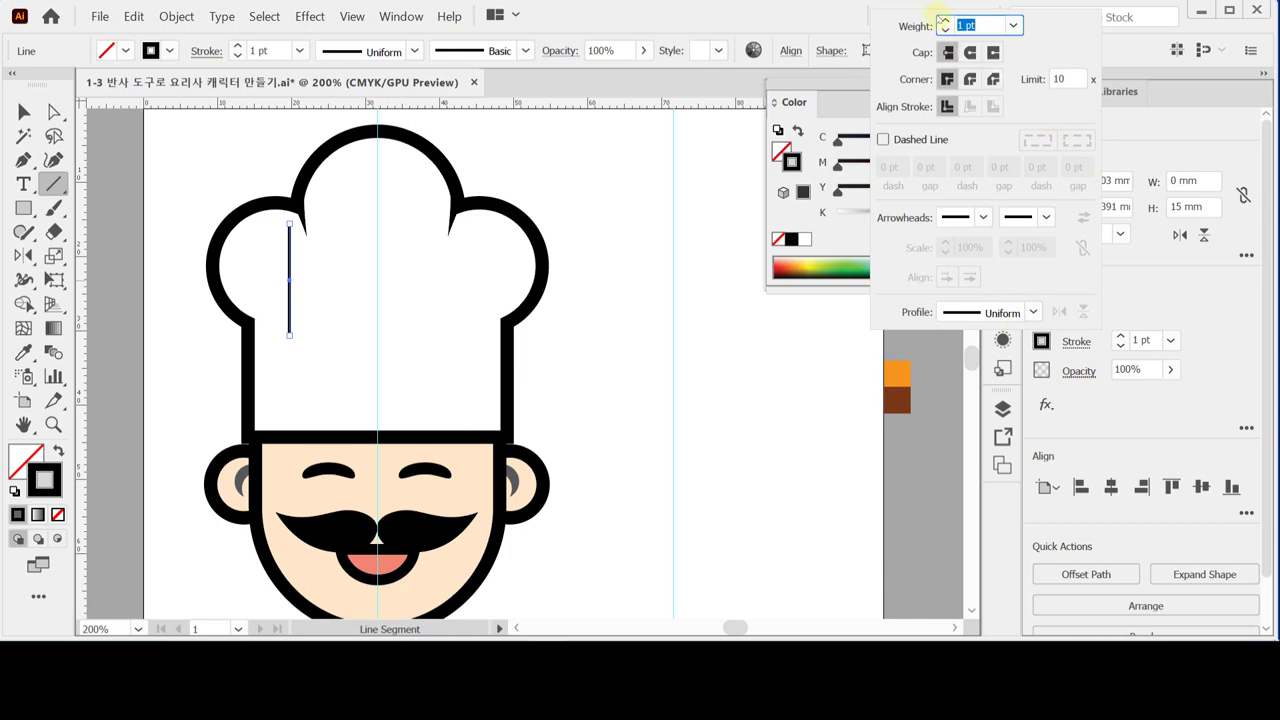
left_click(944, 22)
left_click(944, 22)
left_click(944, 22)
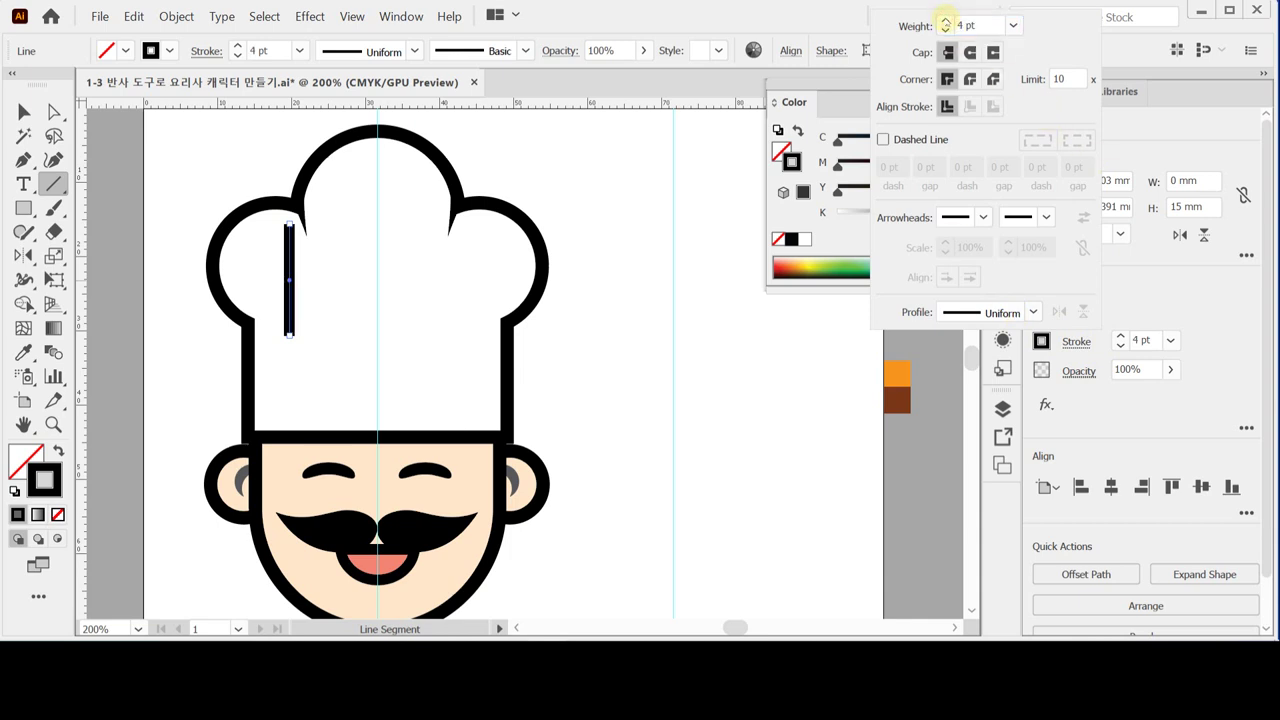
left_click(944, 22)
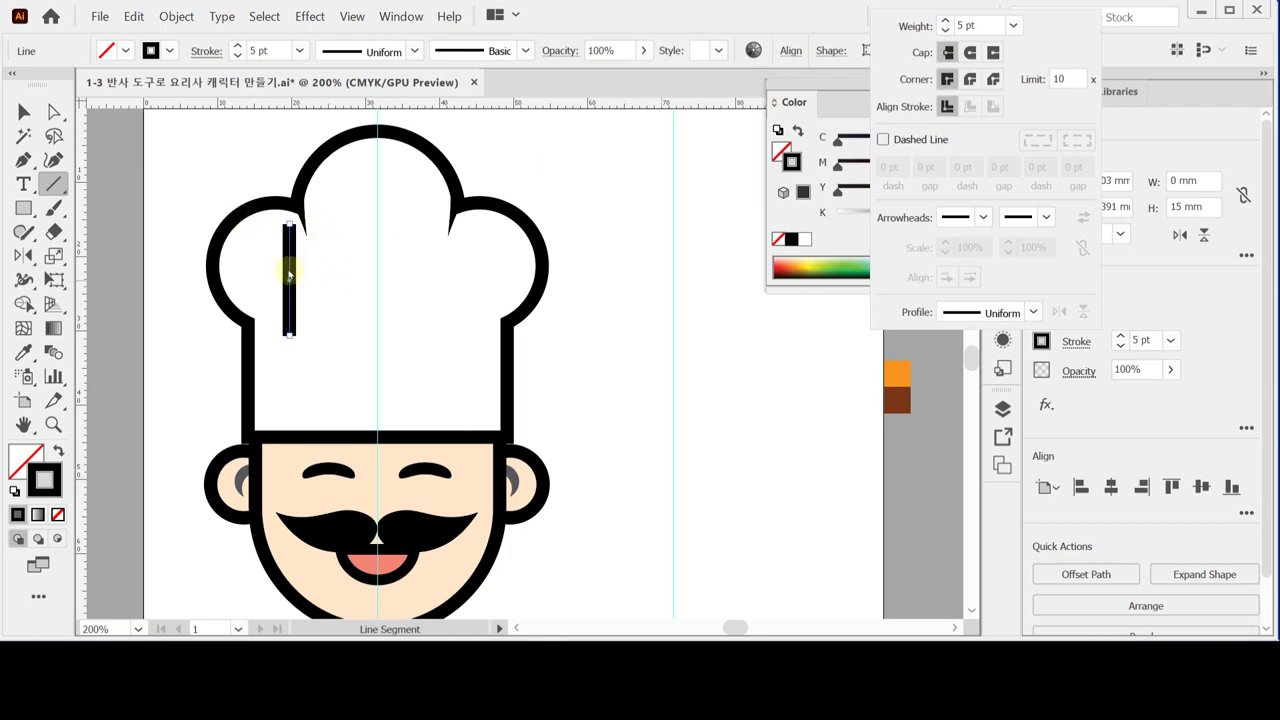
left_click(969, 52)
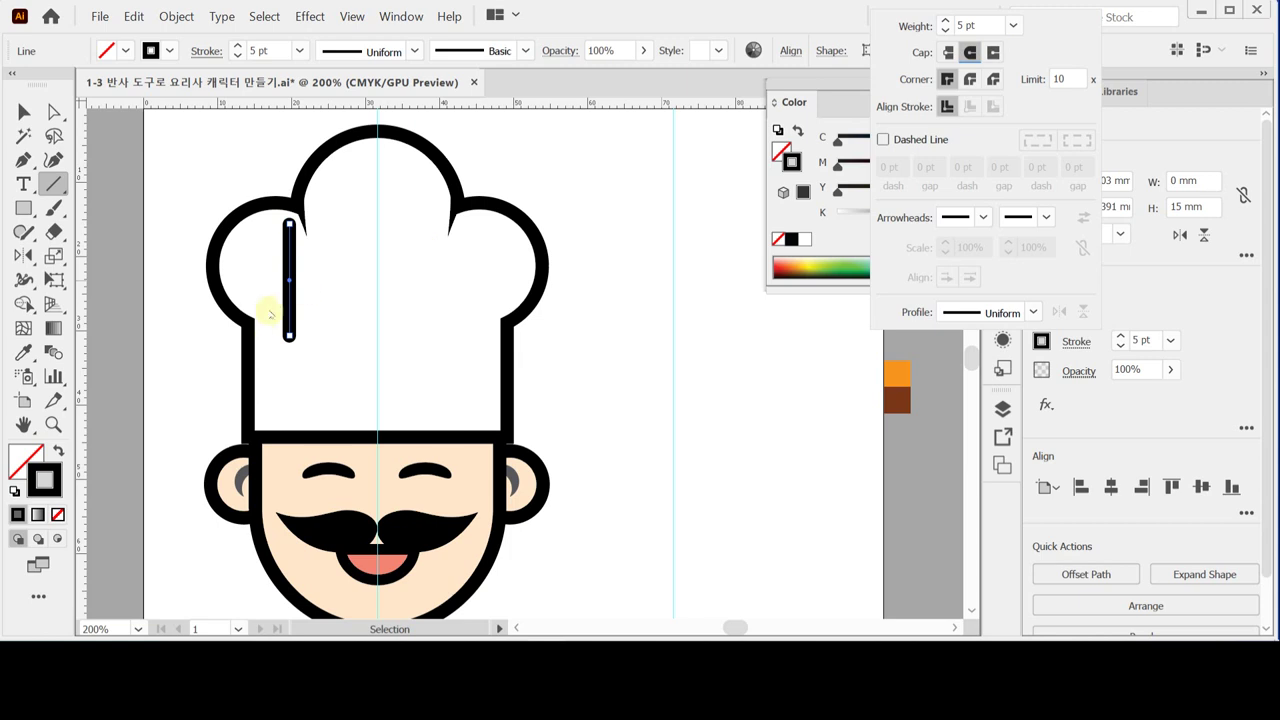
- Move the vertical line down until its lower end meets the hat's bottom edge, at about X 19.5 mm, Y 28.8 mm
left_click_drag(289, 309, 509, 317)
key("ctrl+plus")
left_click_drag(411, 265, 410, 410)
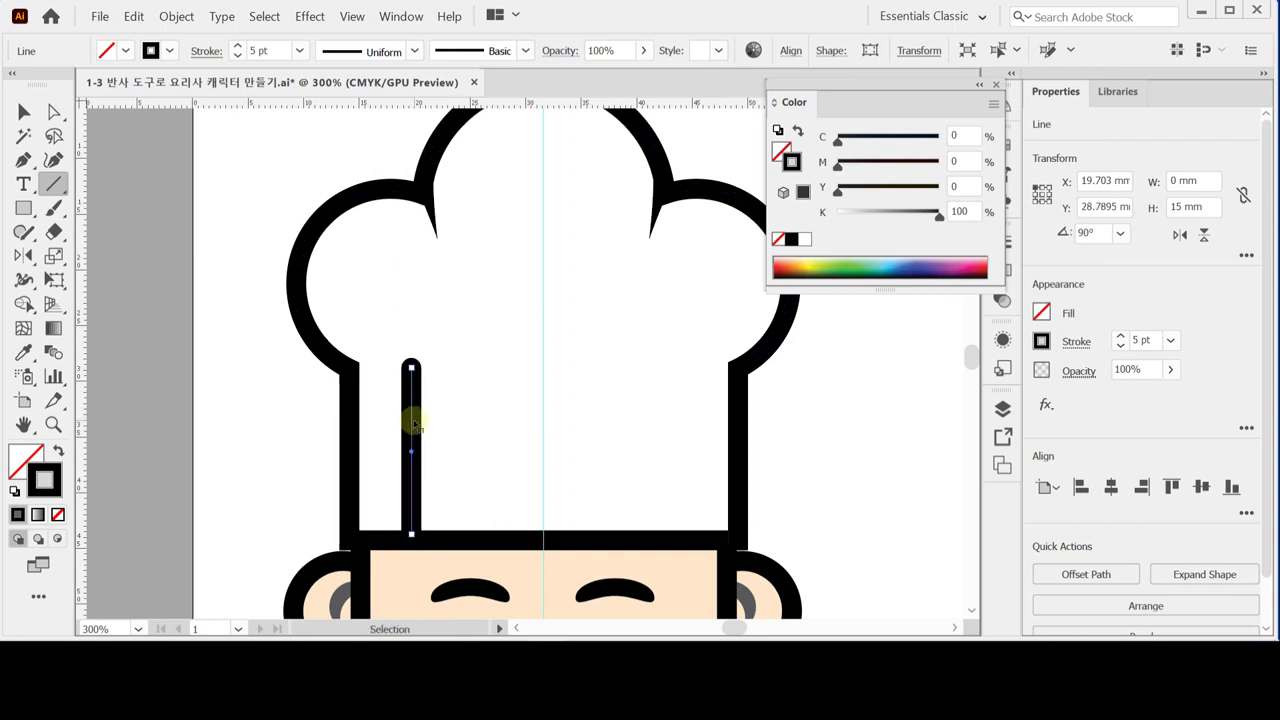
left_click_drag(413, 424, 380, 411)
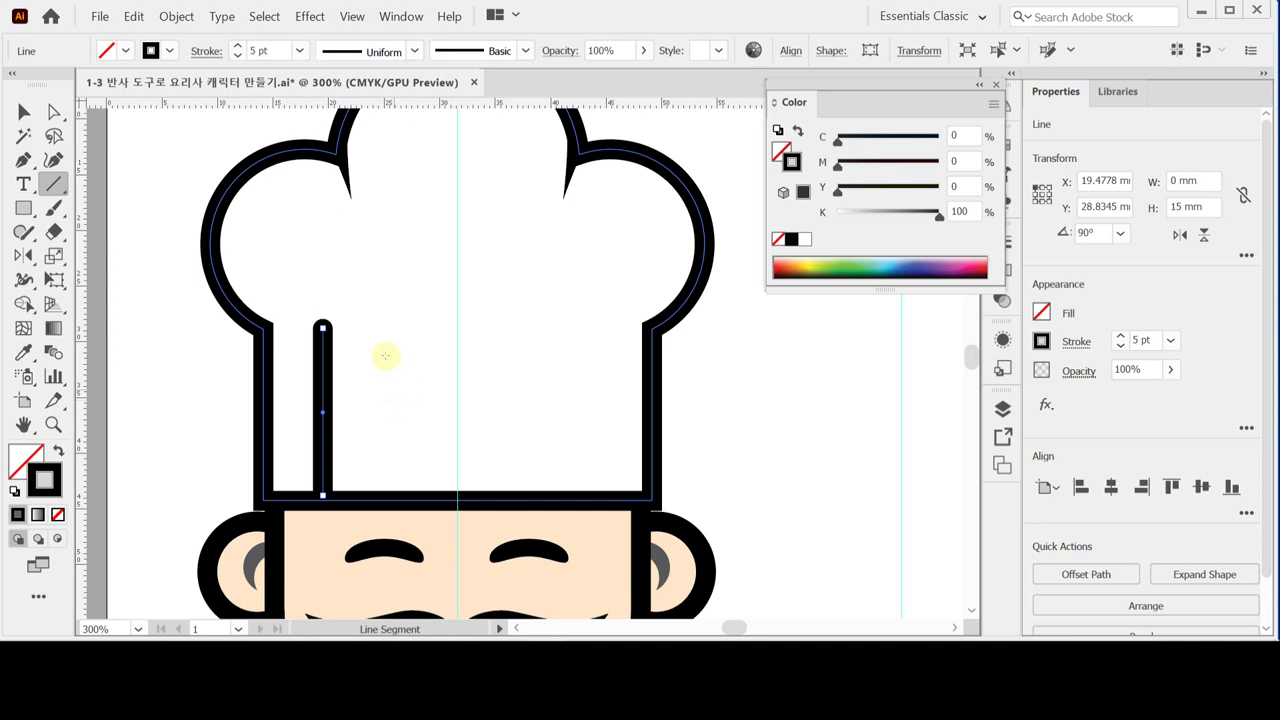
- Copy the fold line 5.82 mm to the right and repeat the copy three times to make five evenly spaced lines
key("v")
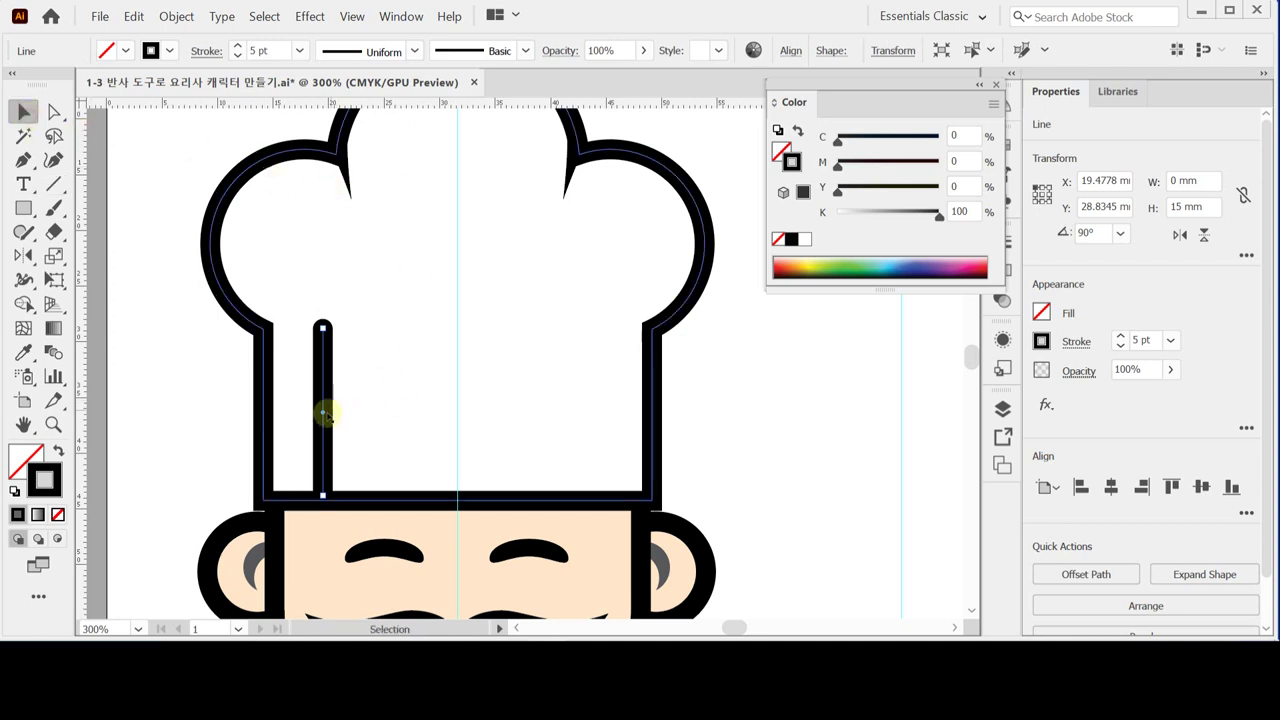
left_click_drag(323, 411, 394, 414)
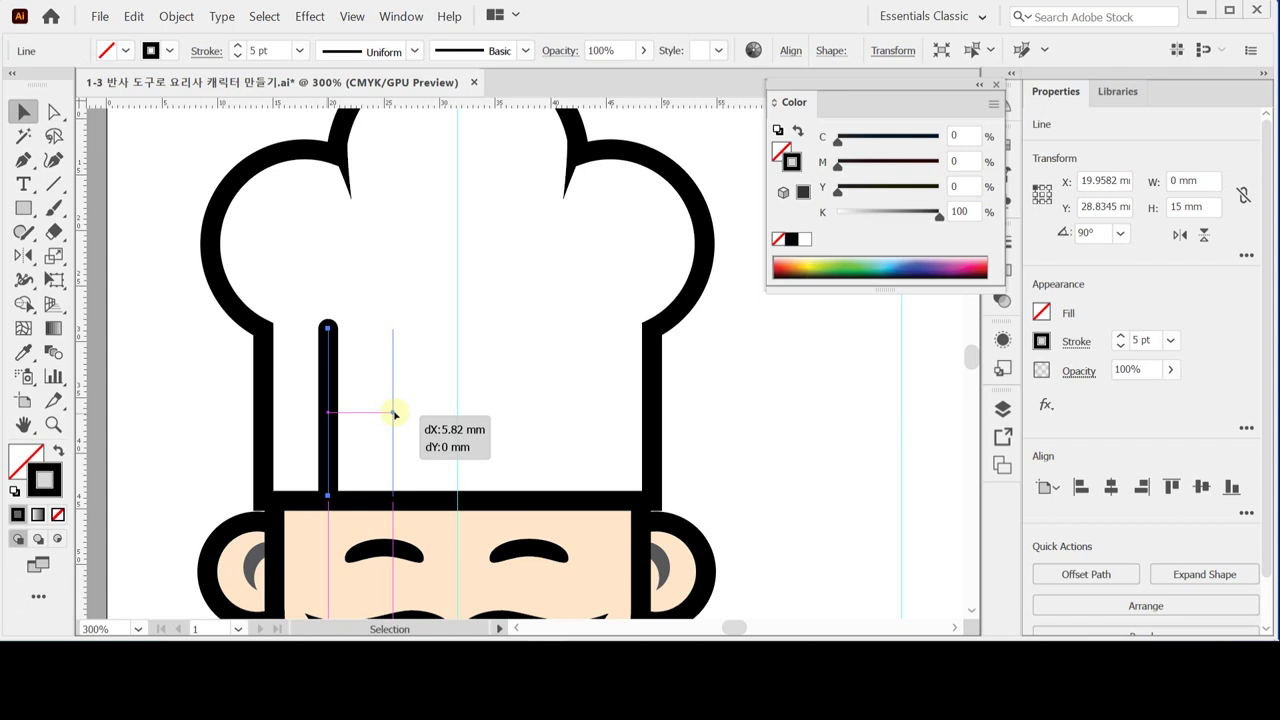
left_click_drag(394, 414, 393, 413)
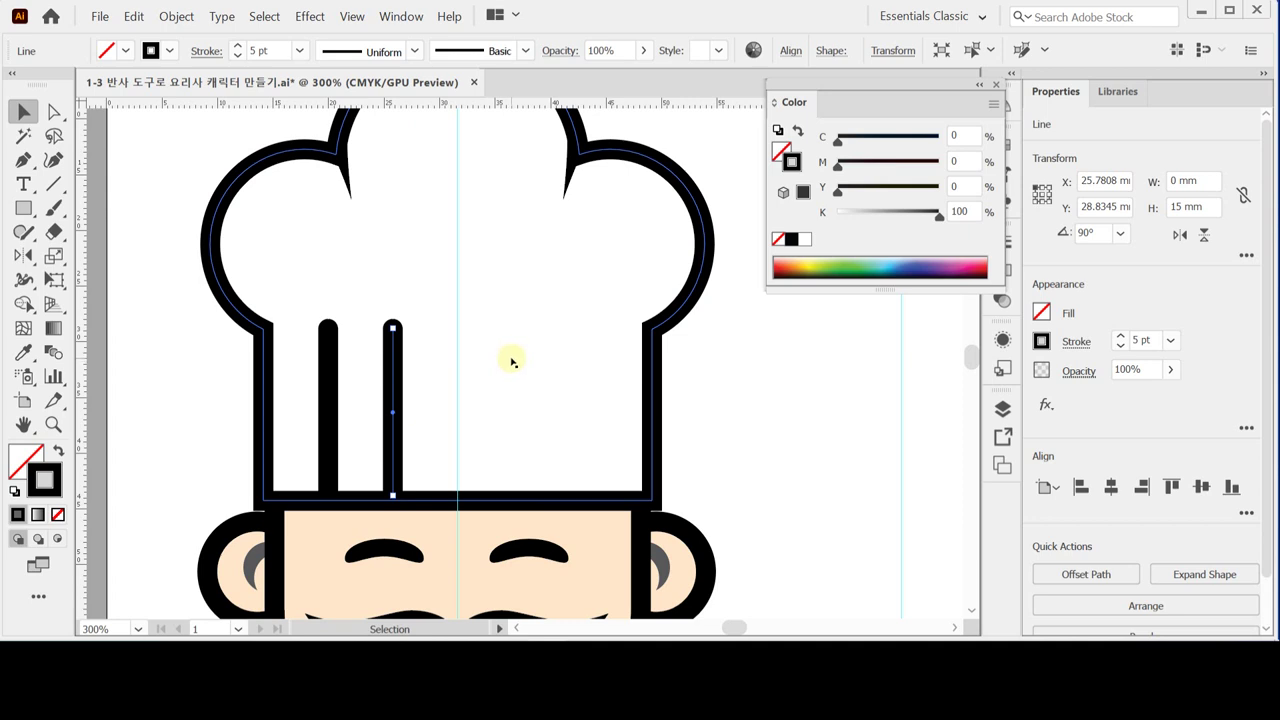
key("a")
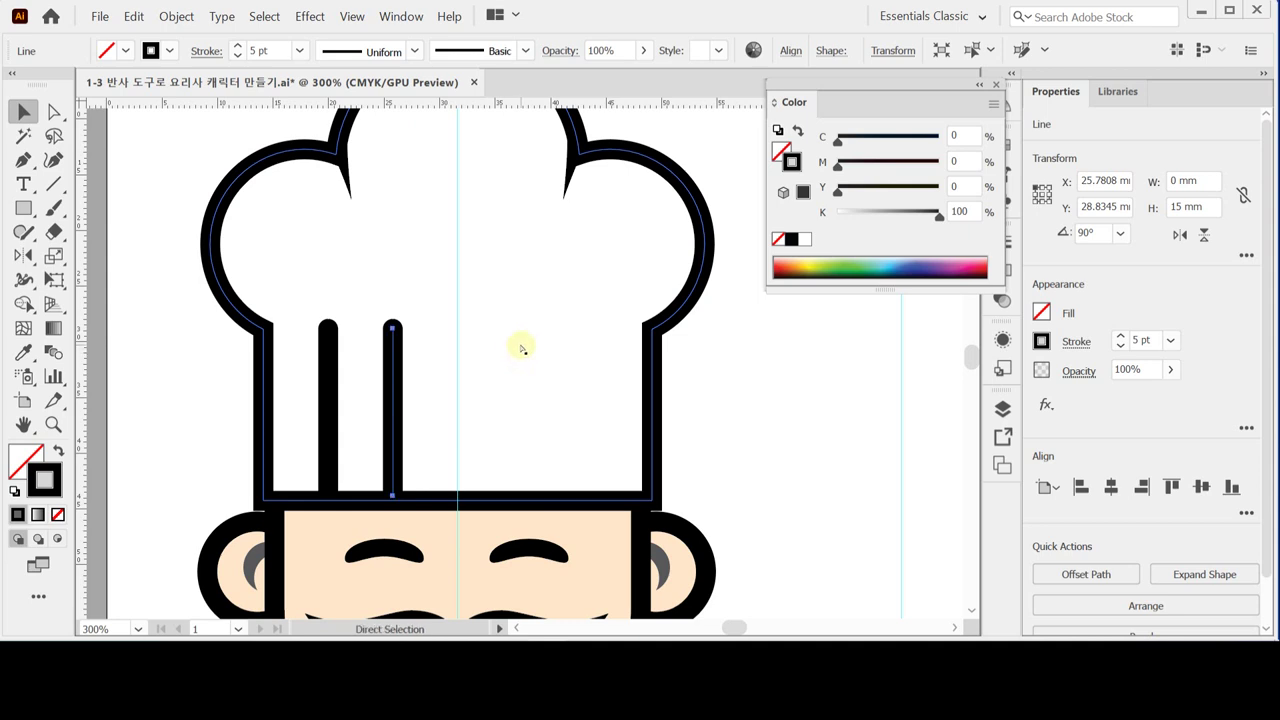
key("ctrl+d")
key("ctrl+d")
key("ctrl+d")
key("v")
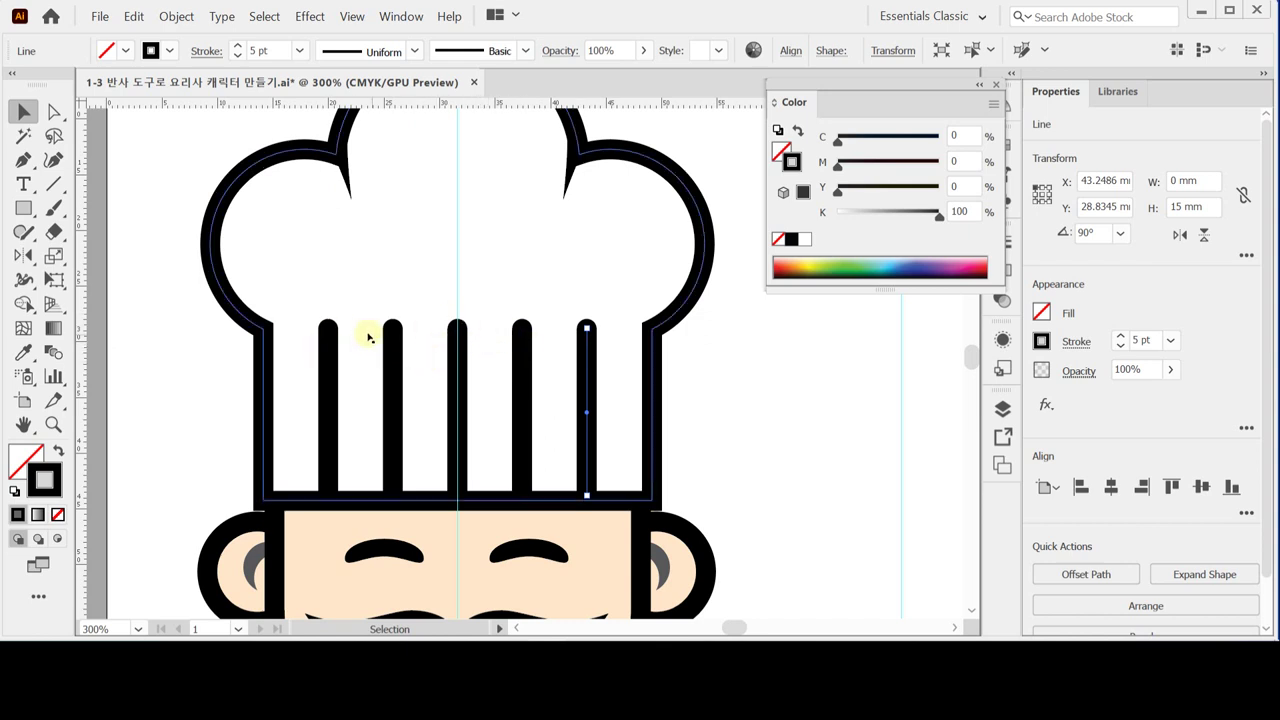
- Select all five fold lines in Outline view and try nudging them sideways to check their centering on the hat's guide
key("a")
key("ctrl+y")
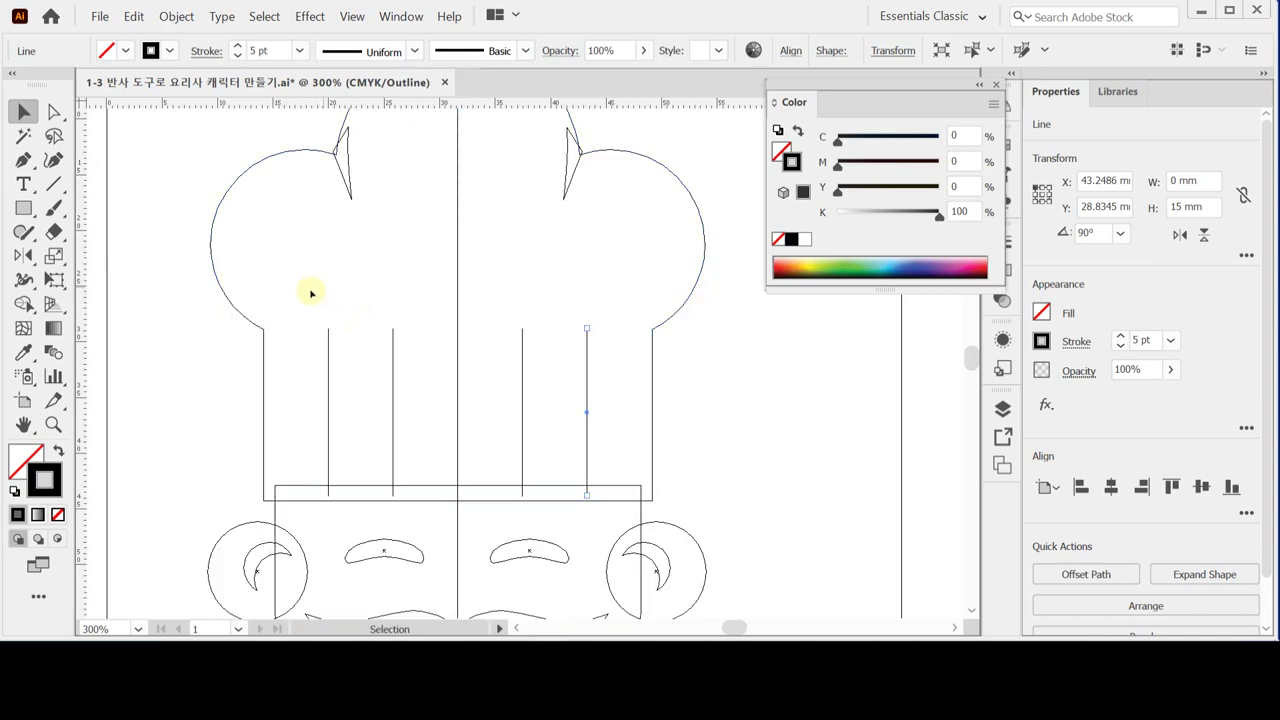
left_click(300, 297)
left_click_drag(311, 293, 597, 361)
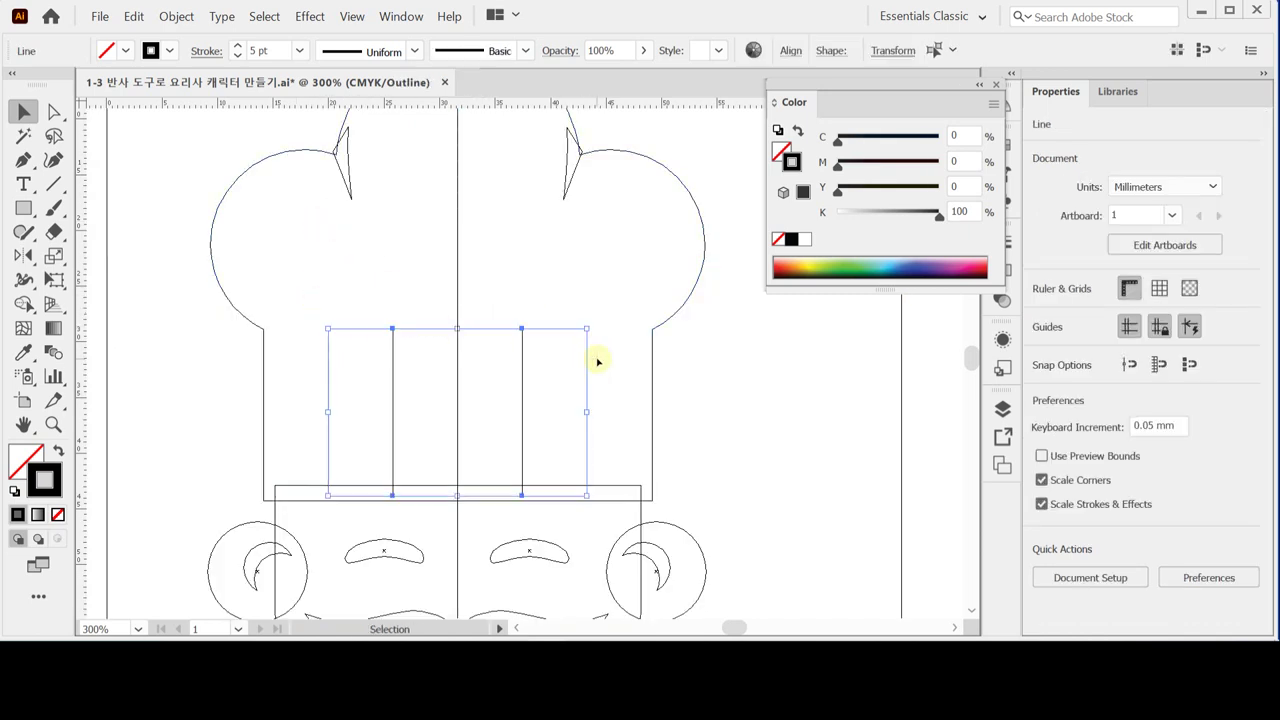
left_click(316, 285)
left_click_drag(296, 298, 604, 367)
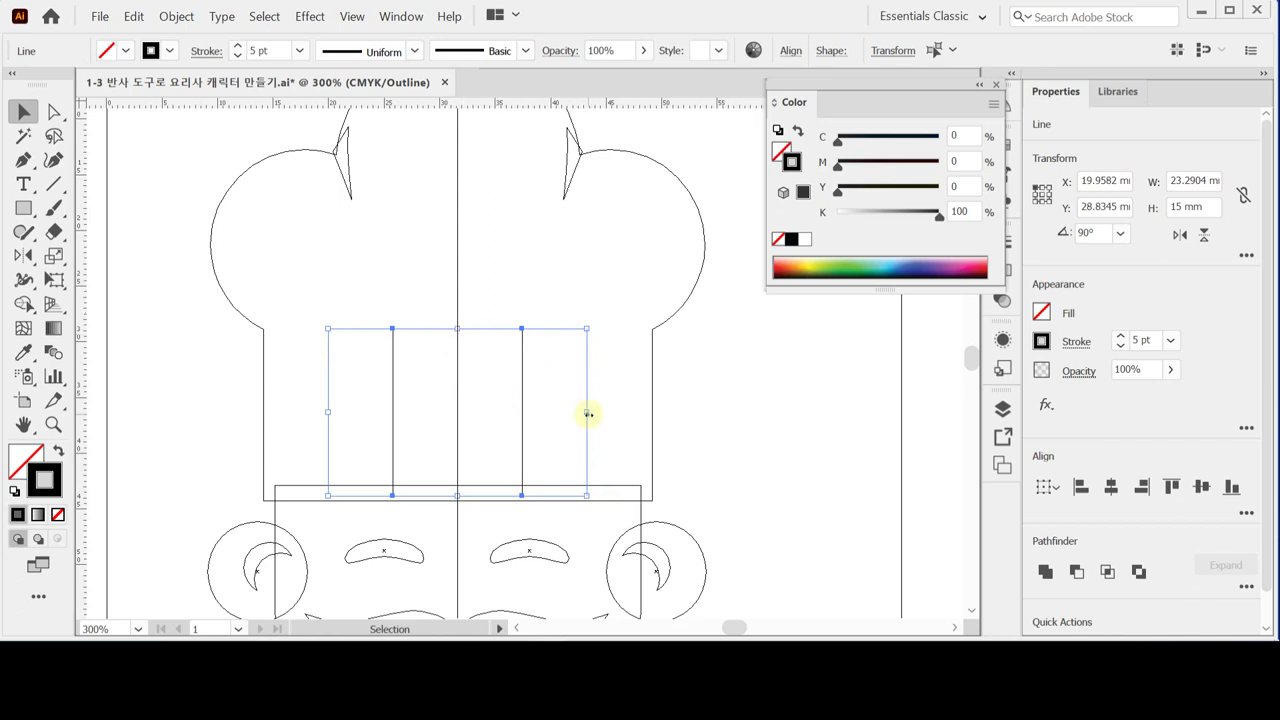
key("Right")
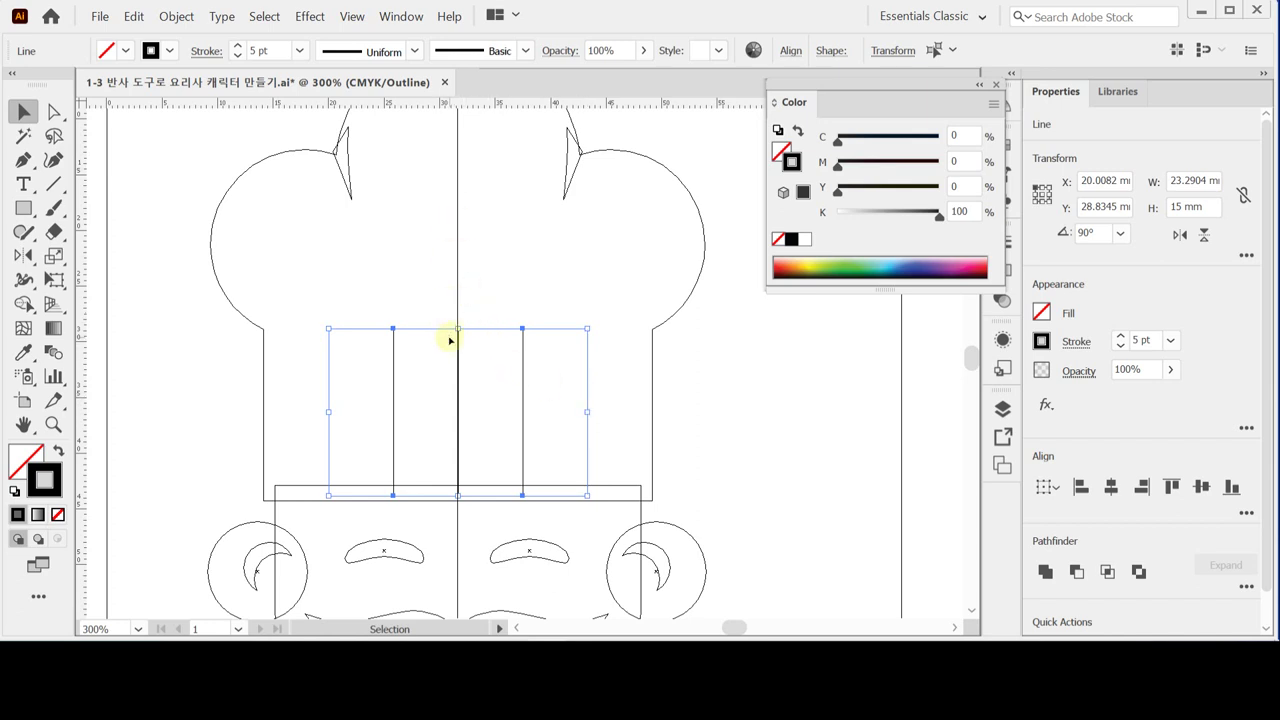
key("Left")
key("Right")
key("Left")
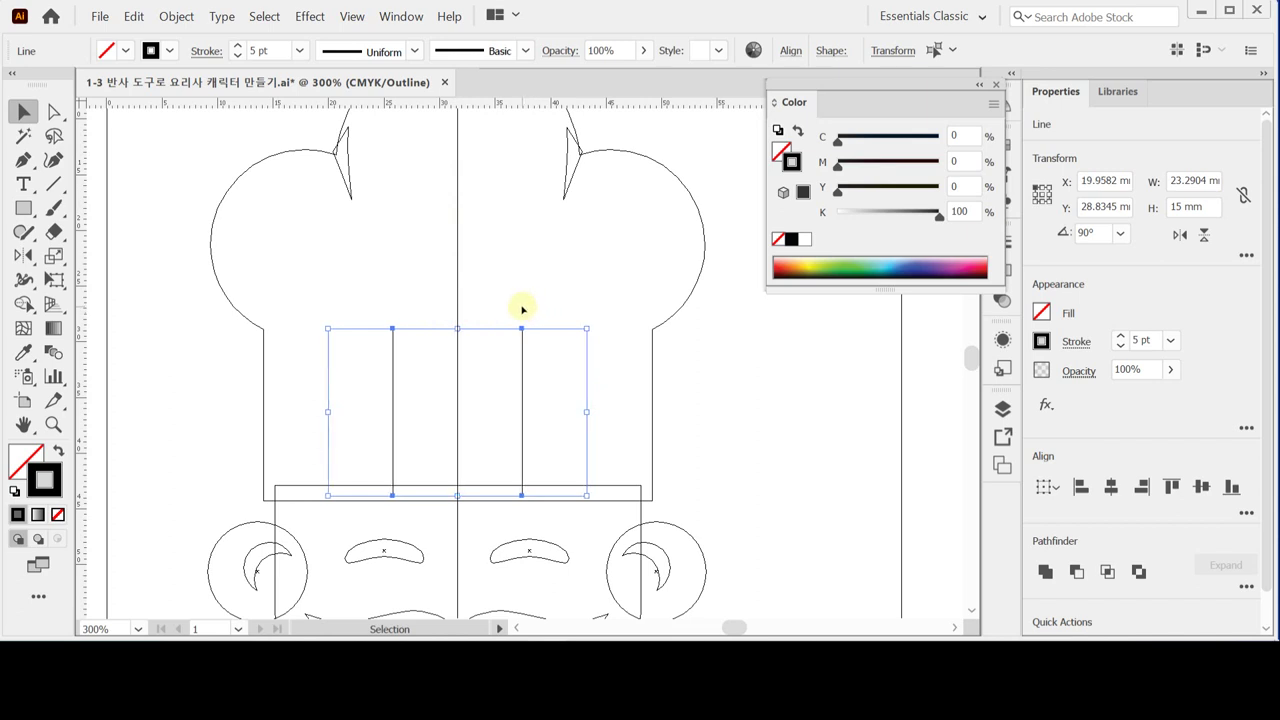
key("ctrl")
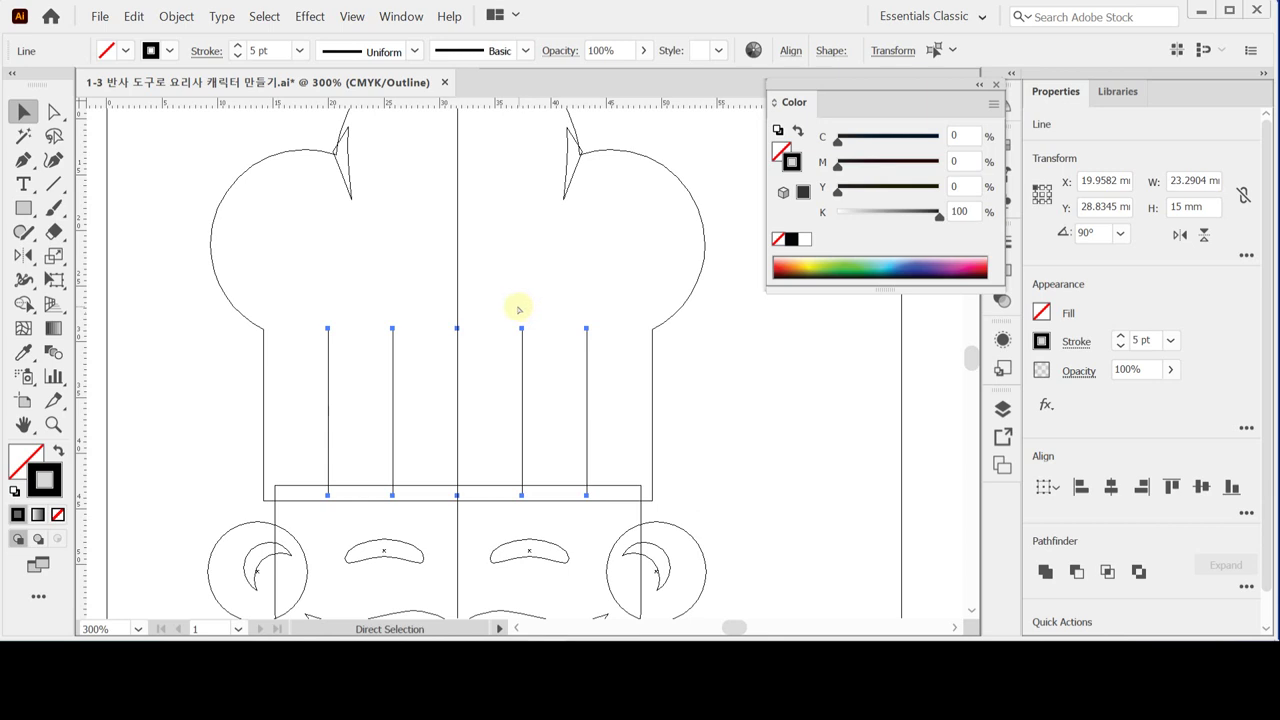
key("ctrl+y")
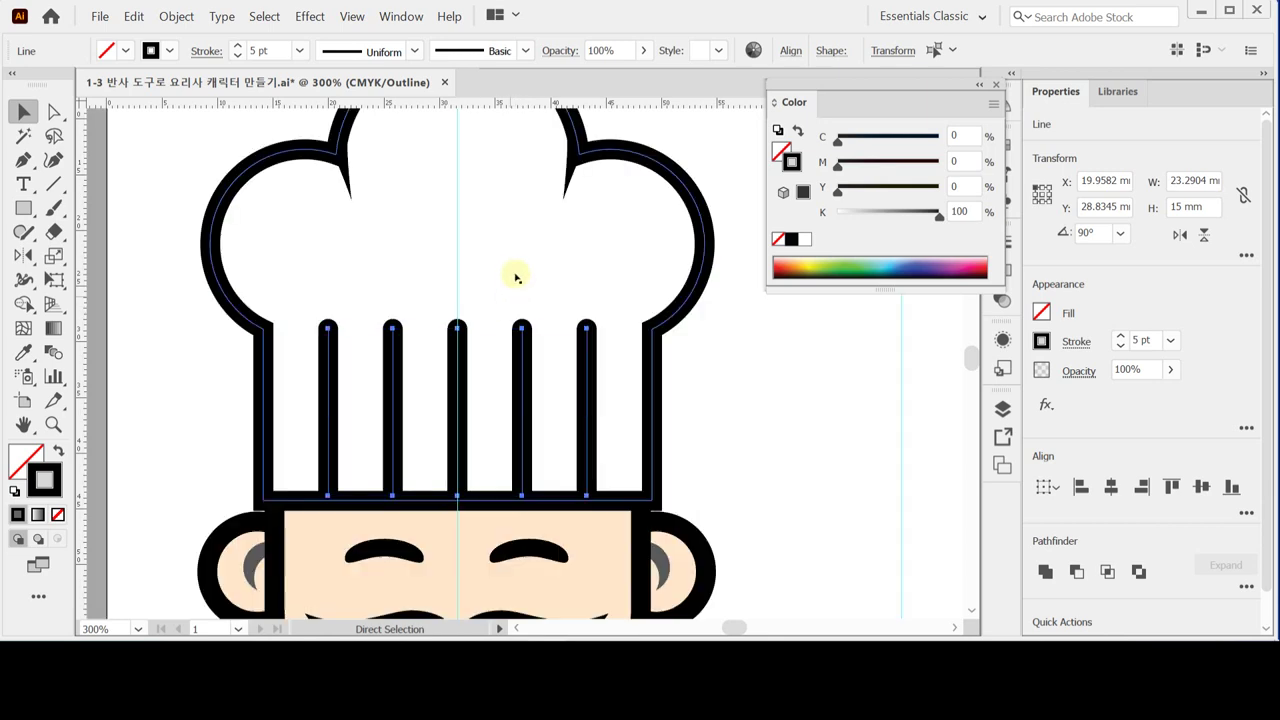
- Deselect the fold lines and save the document
left_click(686, 366)
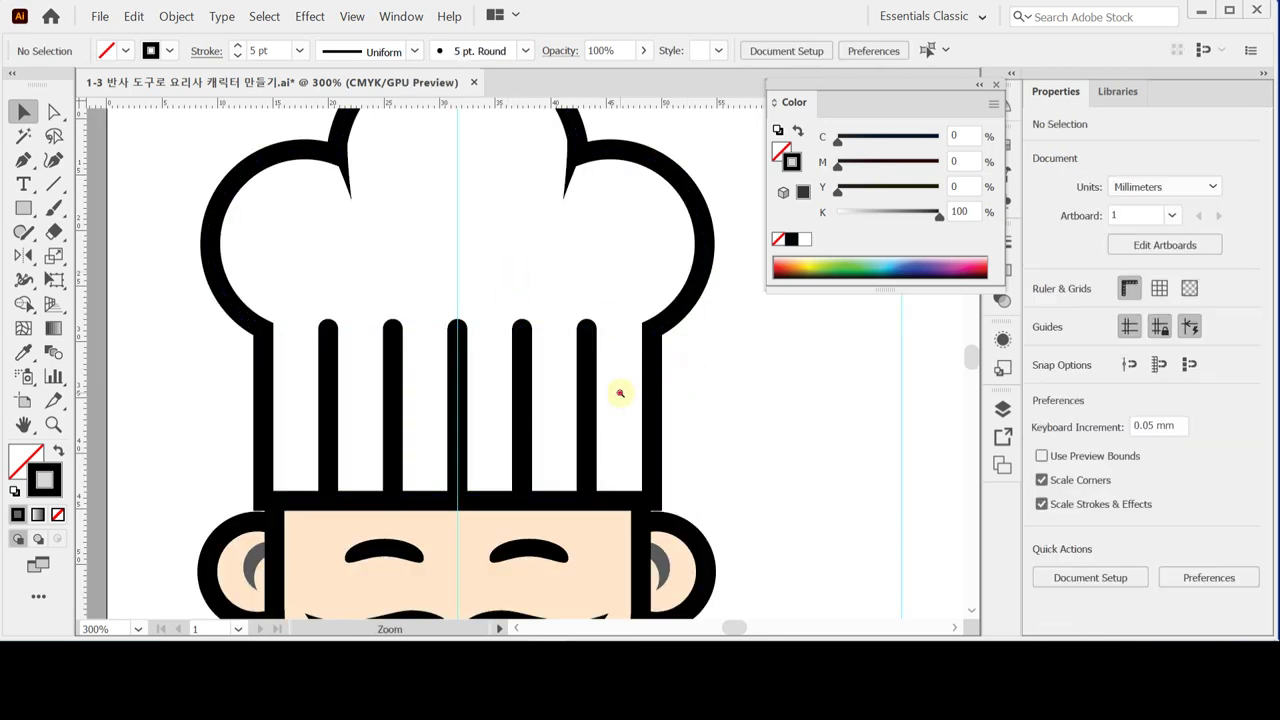
left_click(620, 391, "alt")
key("ctrl")
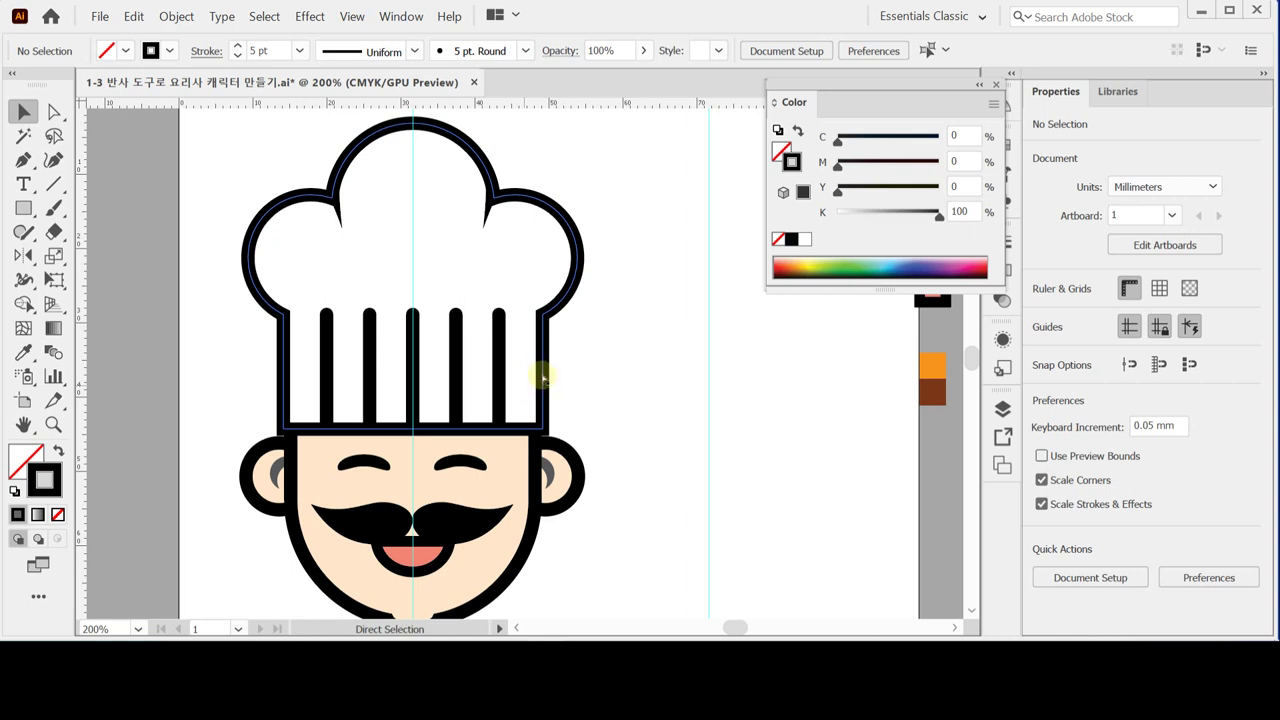
key("ctrl+s")
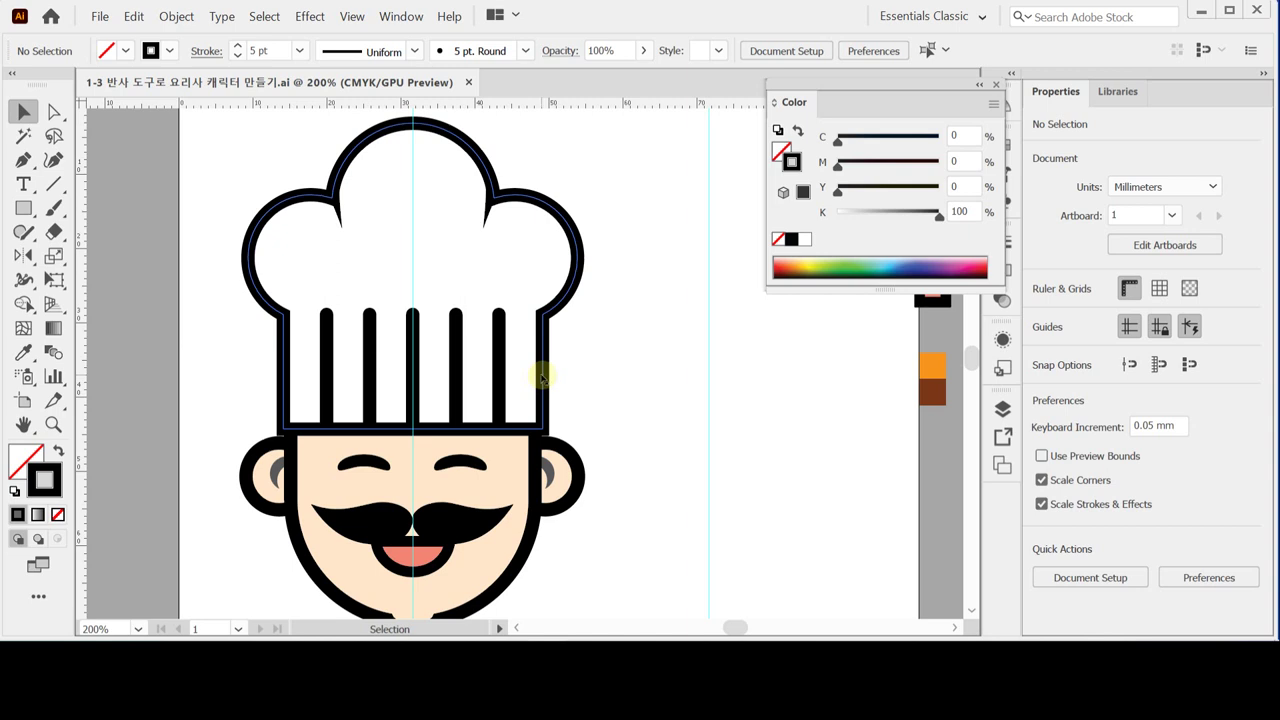
- Choose the Rounded Rectangle tool and sample the orange swatch beside the artboard as the fill color
key("space")
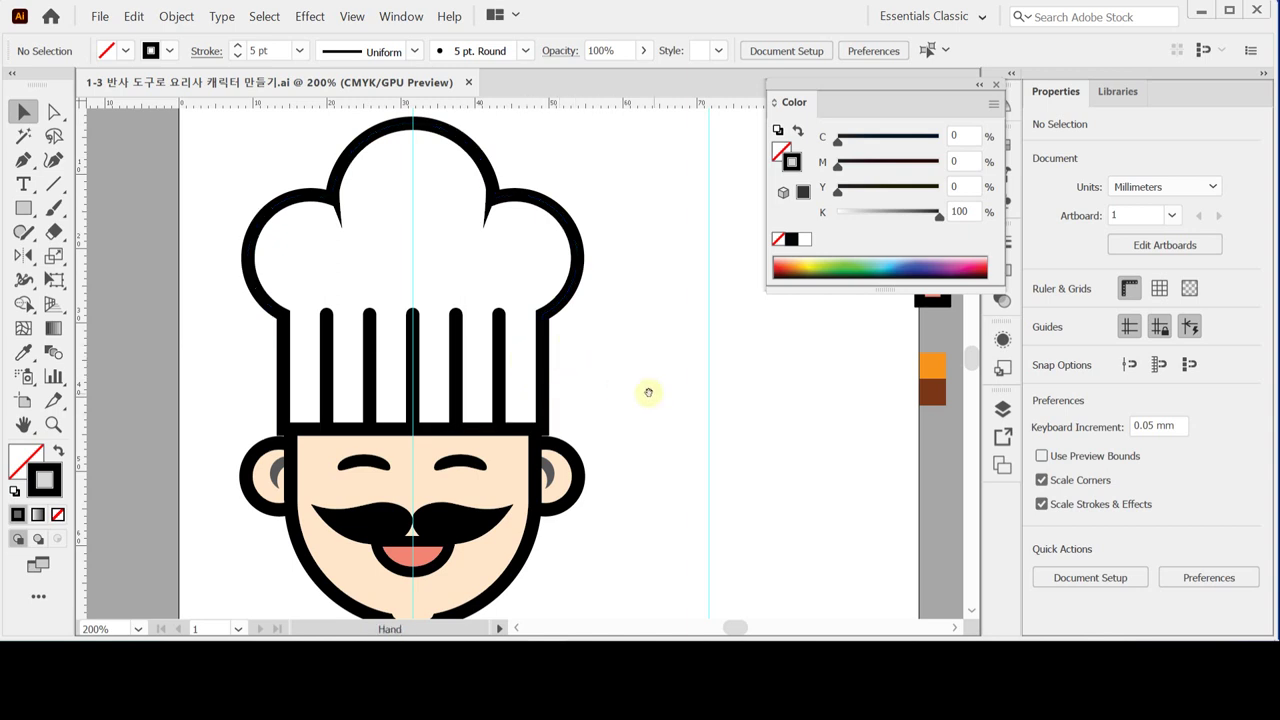
left_click_drag(648, 392, 551, 394)
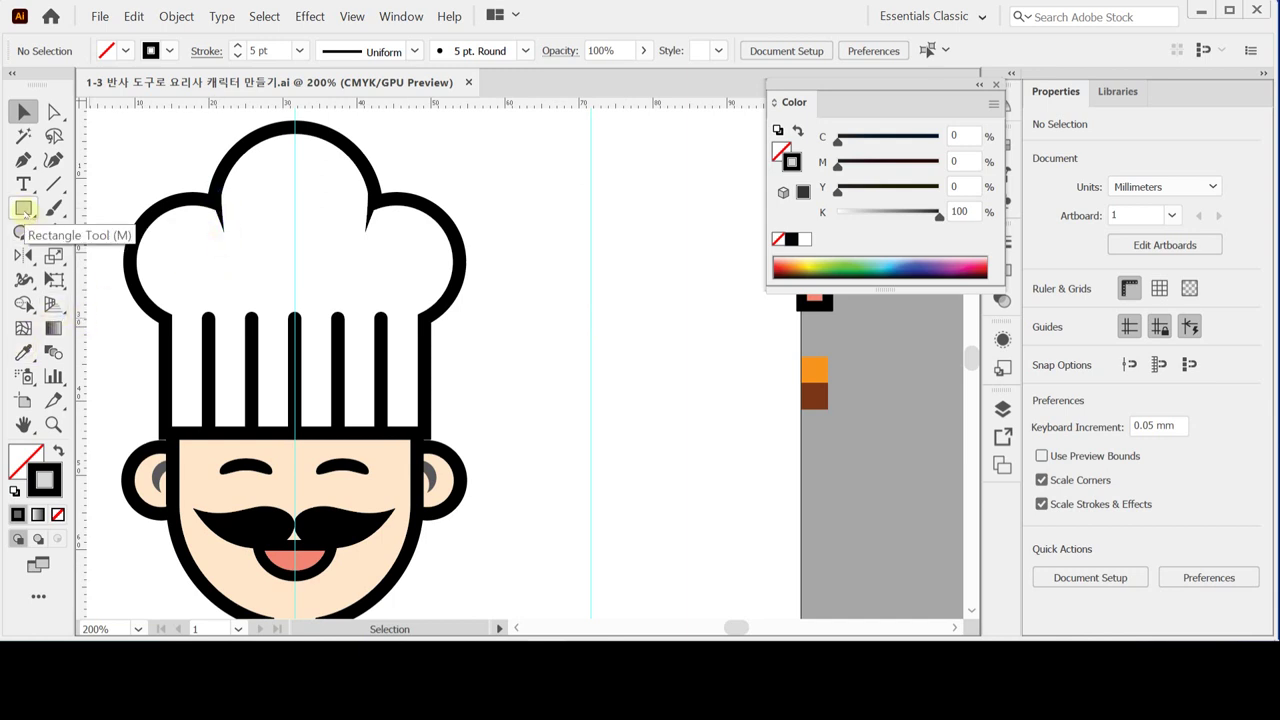
left_click_drag(24, 209, 104, 230)
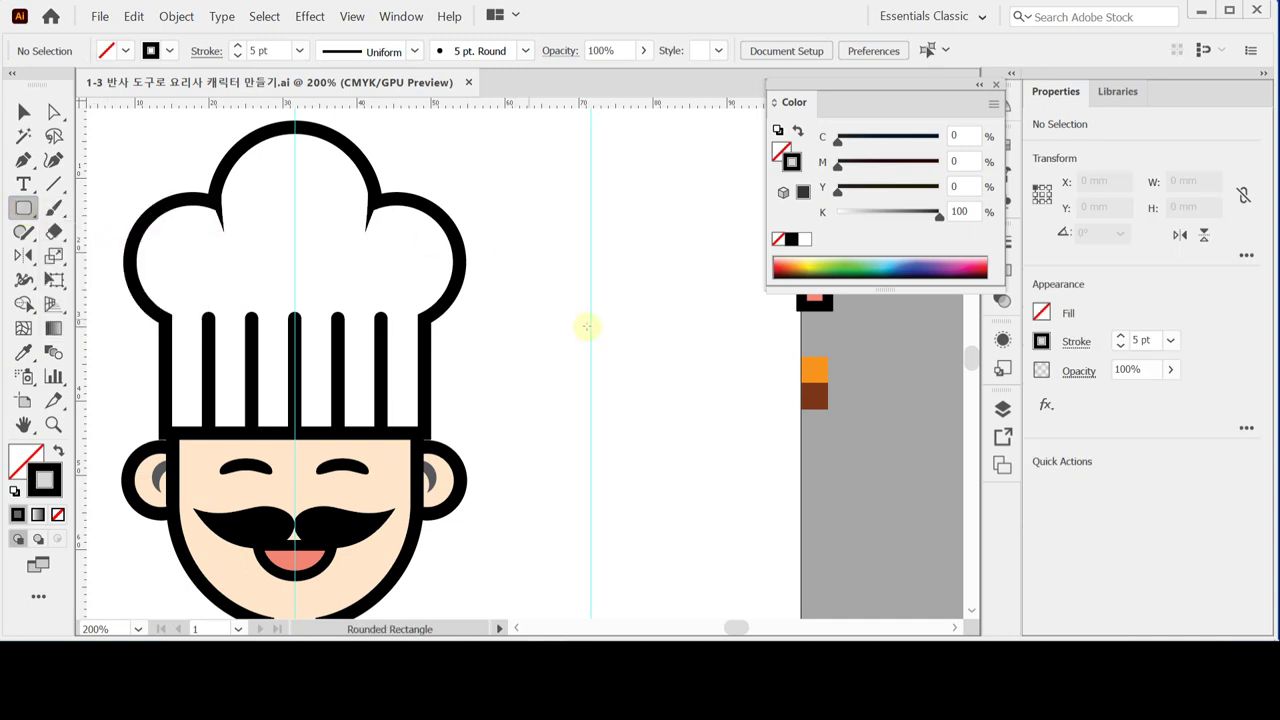
key("i")
left_click(814, 370)
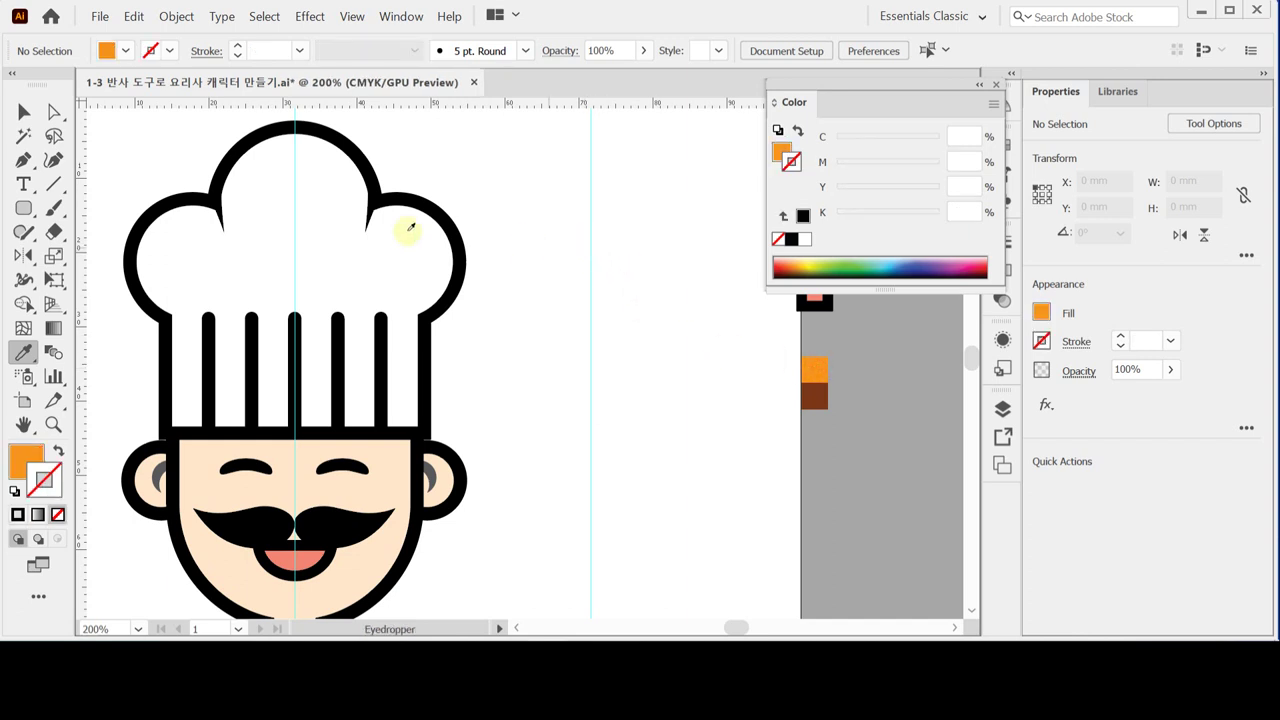
- Create an orange rounded rectangle 16 mm wide, 22 mm high with a 4 mm corner radius, centered on the second guide
left_click(23, 208)
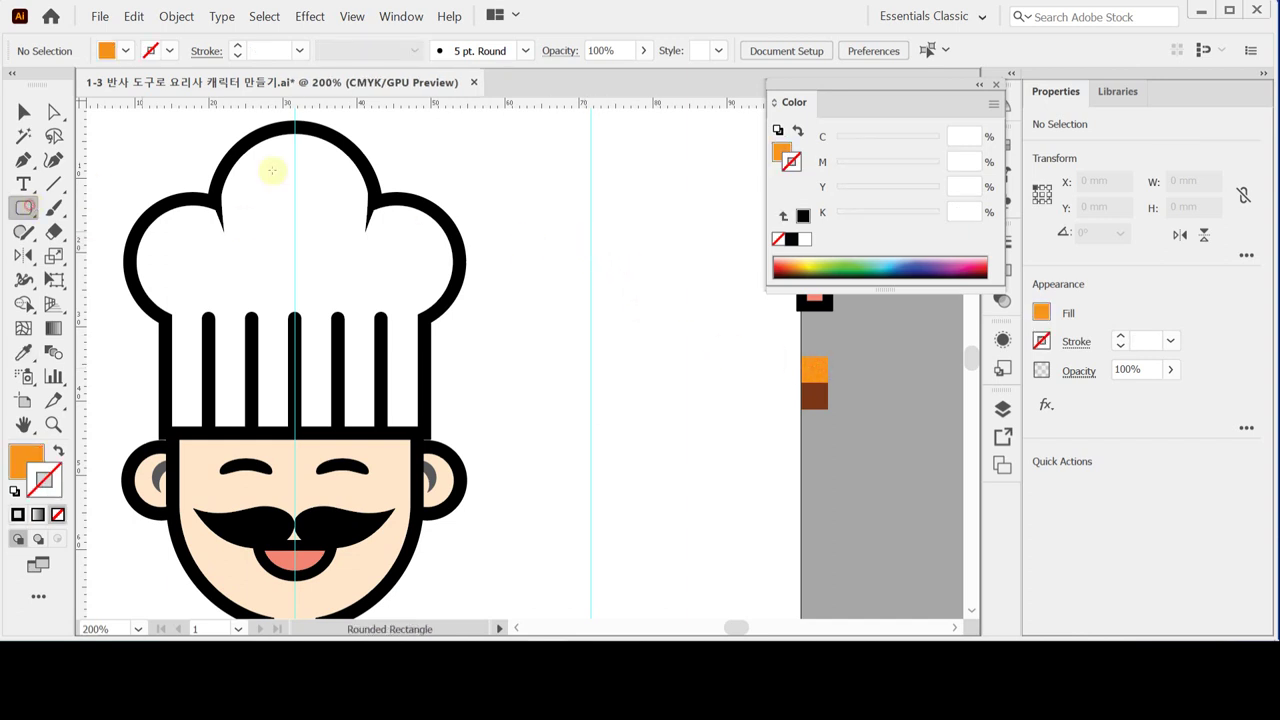
left_click(591, 340)
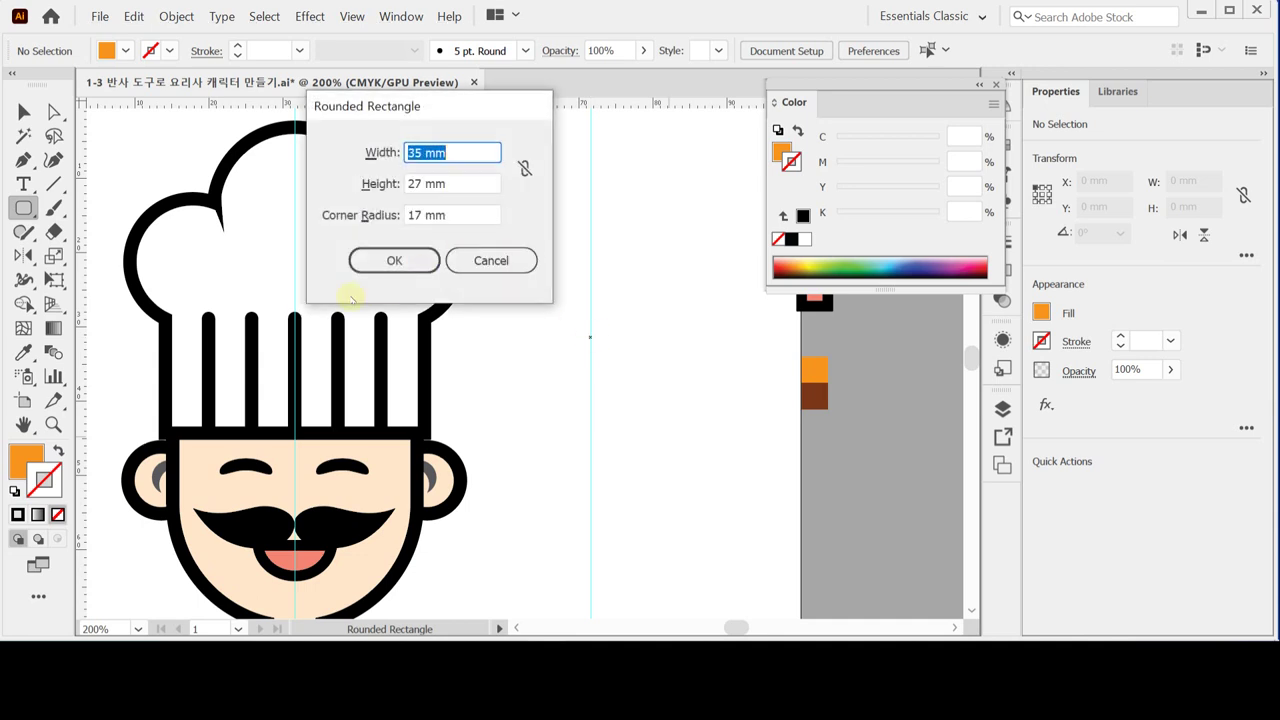
type("16")
key("Tab")
type("22")
key("Tab")
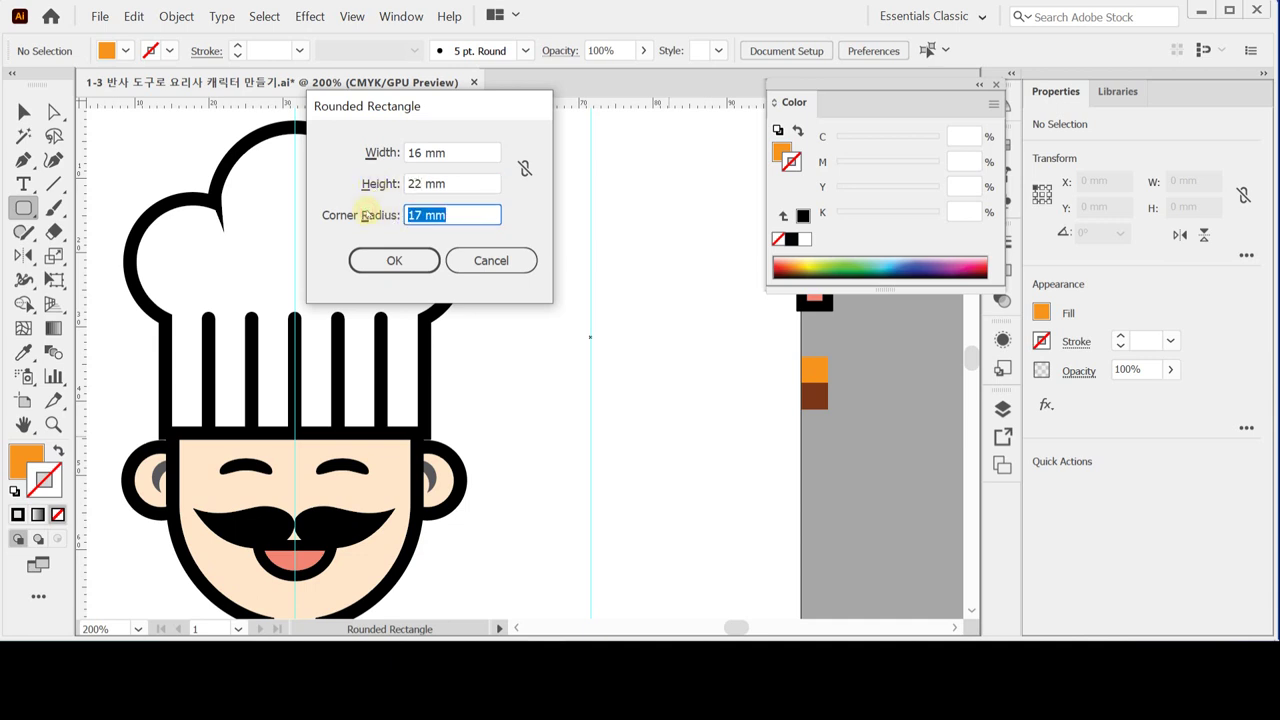
type("4")
left_click(372, 152)
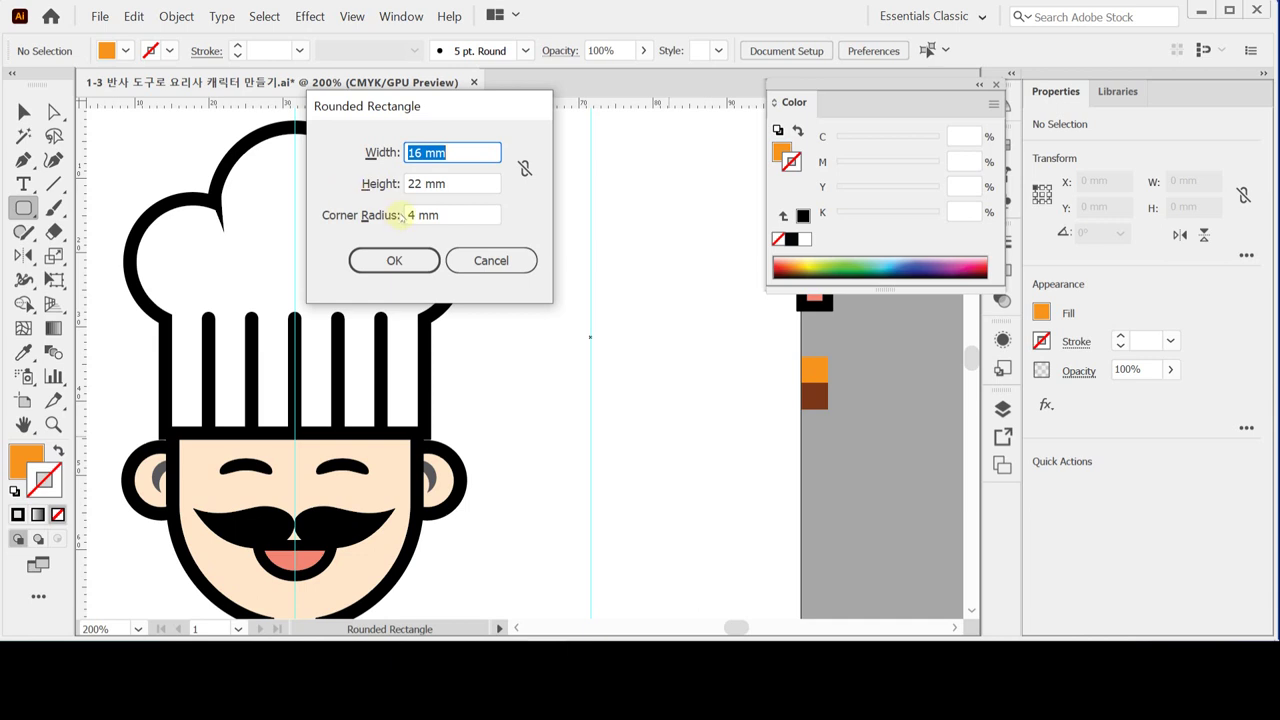
left_click(394, 258)
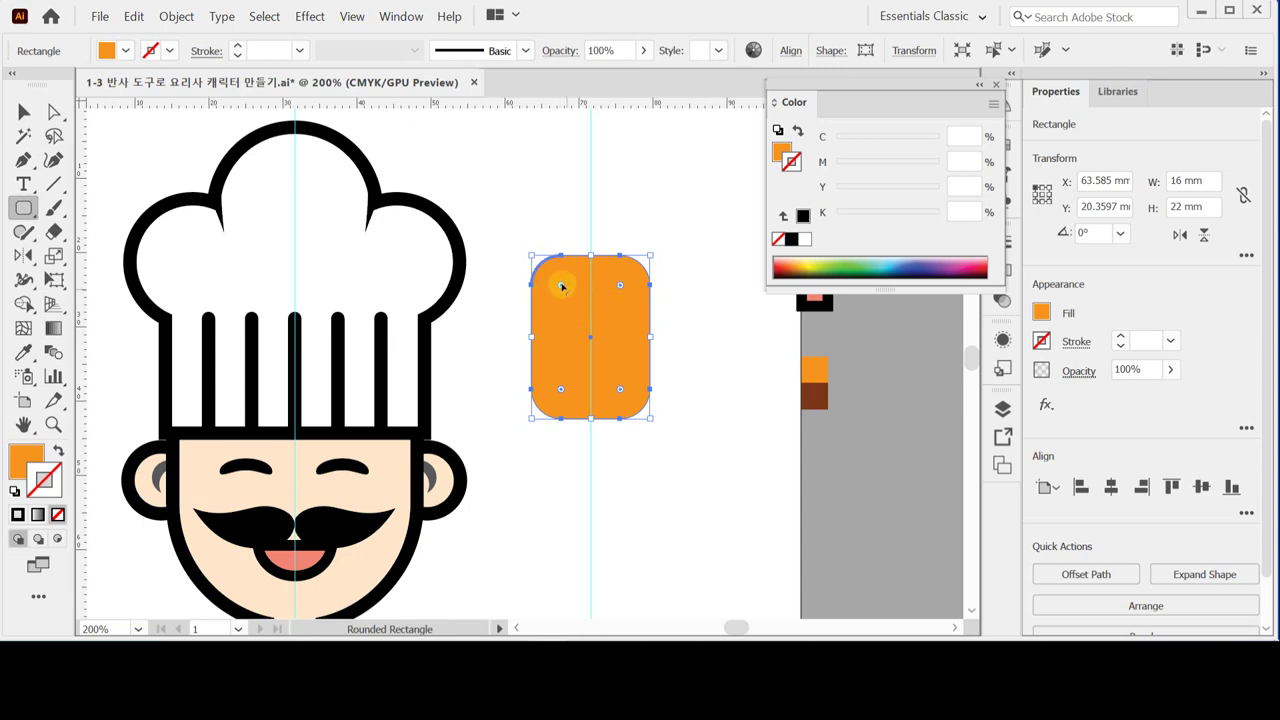
left_click_drag(562, 287, 578, 299)
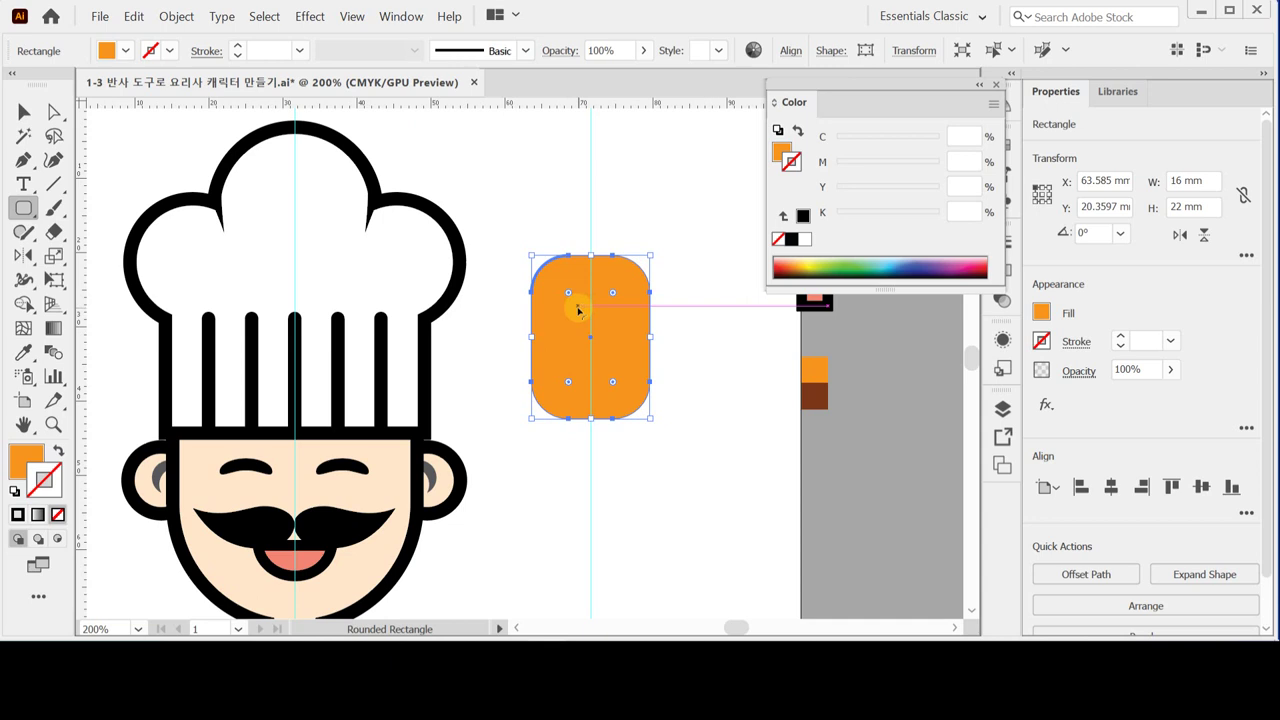
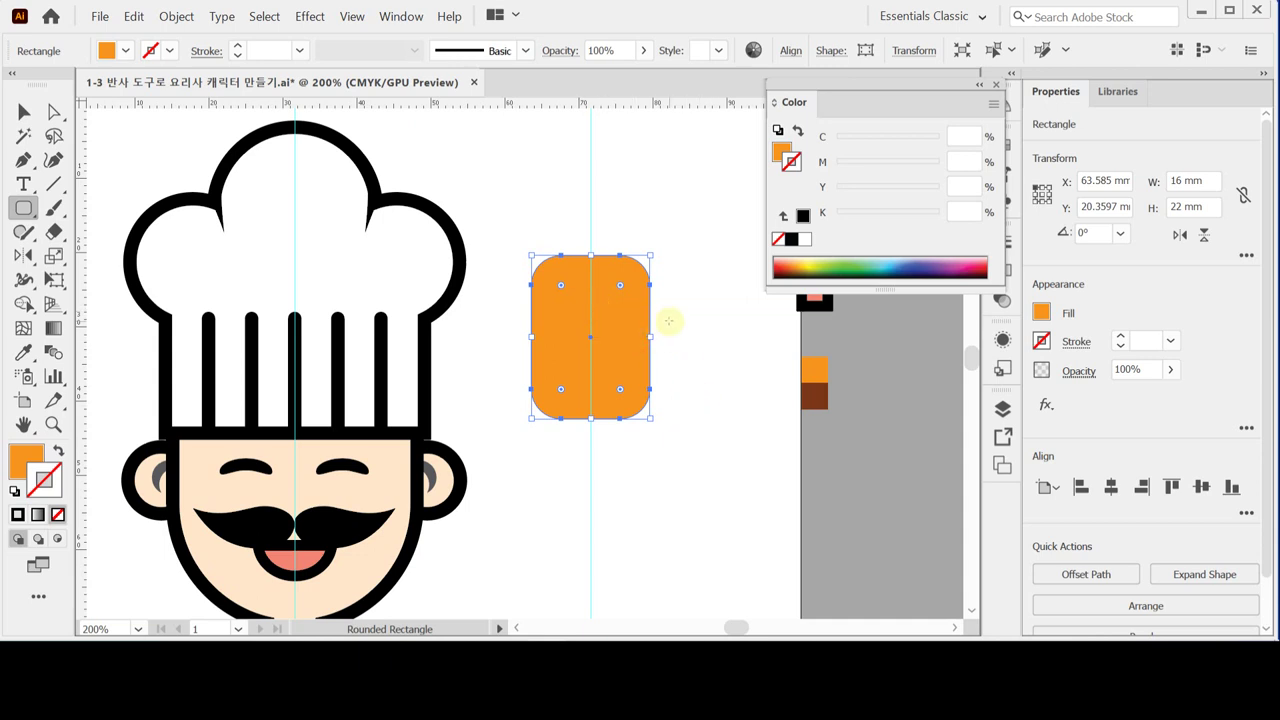
- Create a second orange rounded rectangle, 8 mm wide and 21 mm high, centered near the guide below the first one
scroll(655, 500, "down", 2)
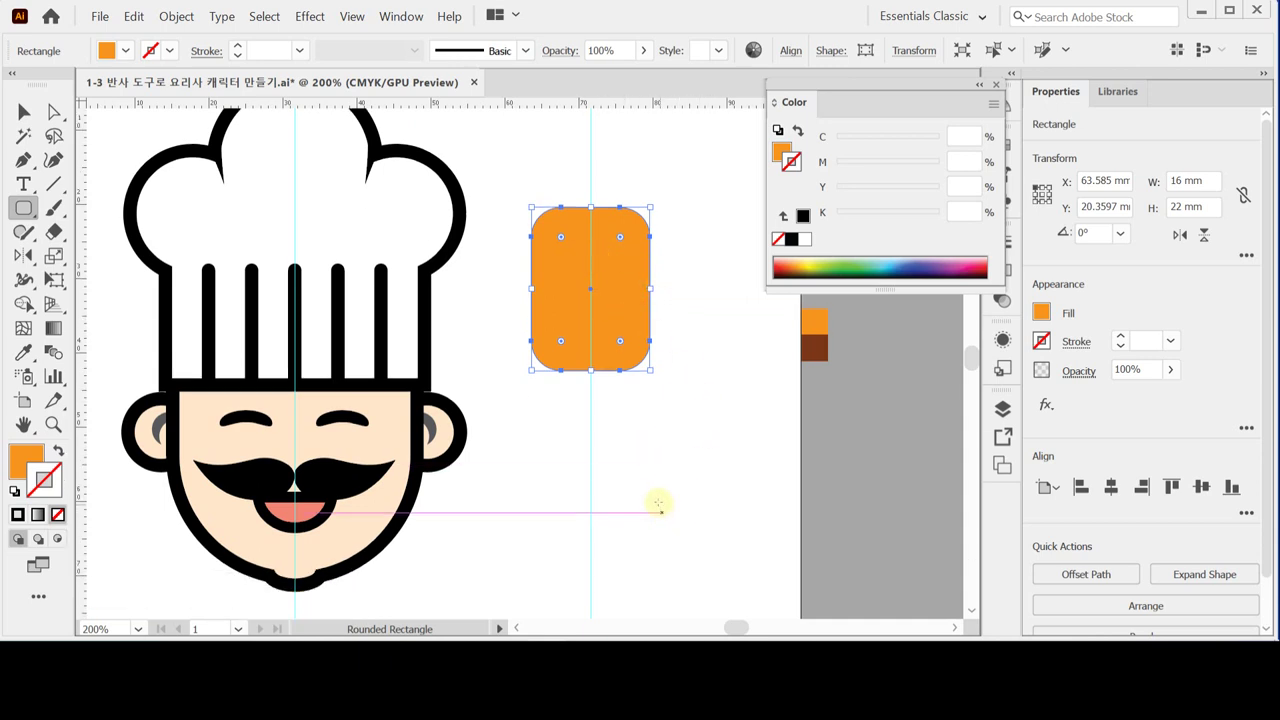
left_click(594, 471)
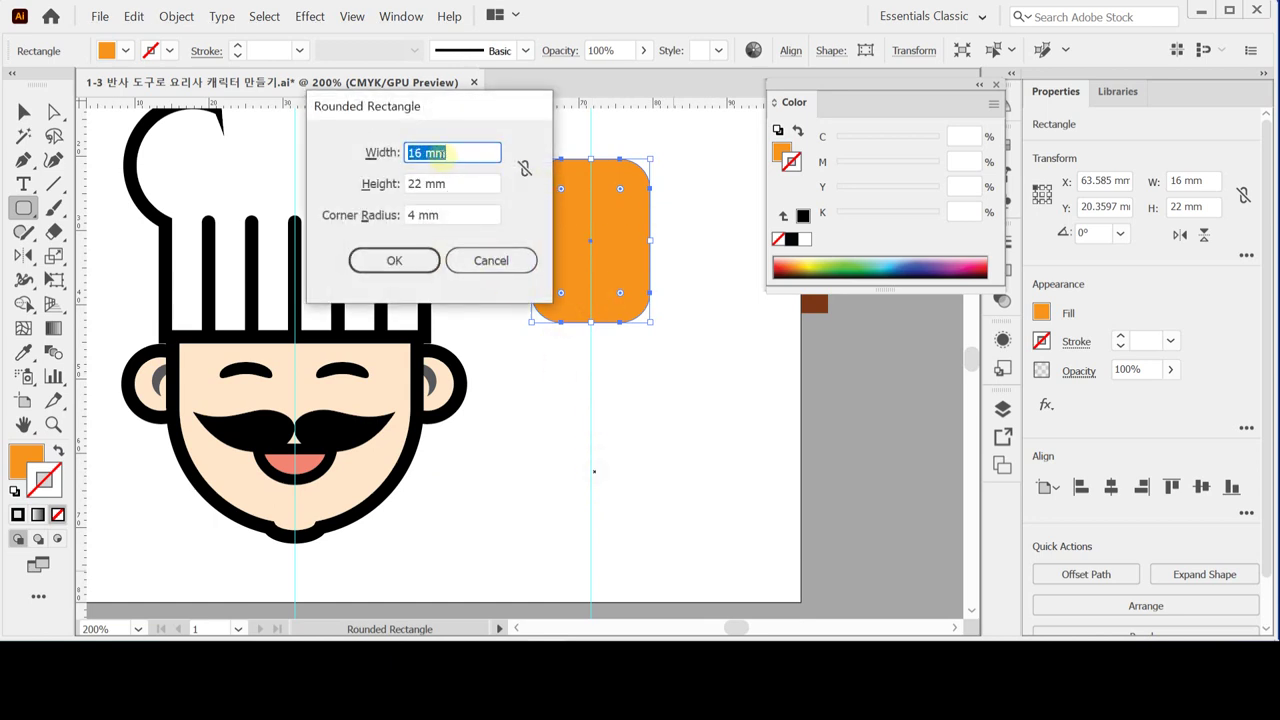
type("8")
key("Tab")
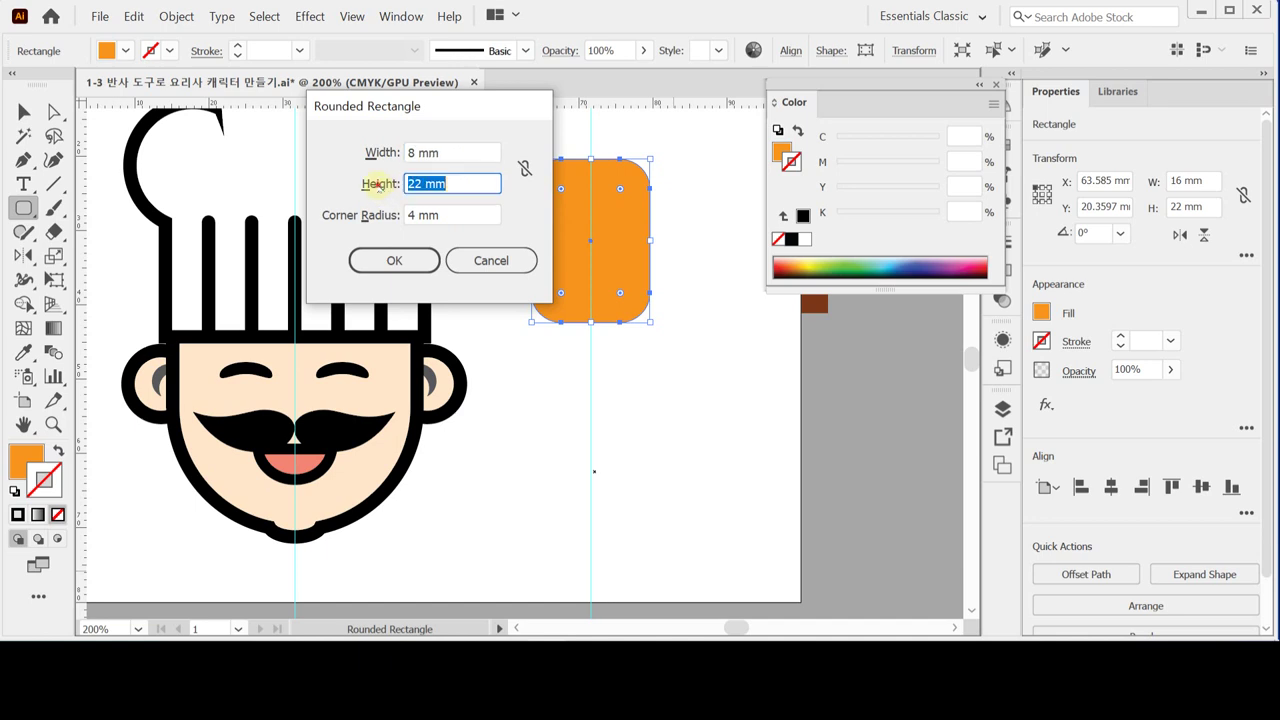
type("21")
key("Tab")
left_click(394, 260)
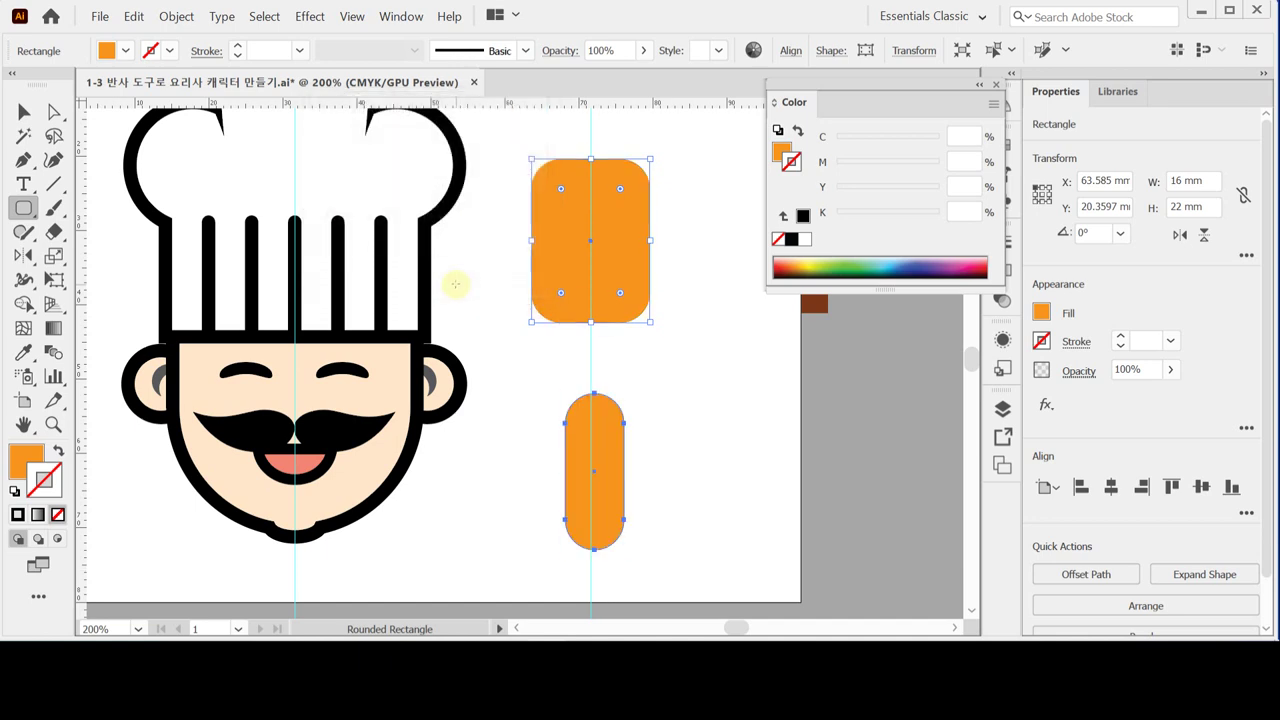
- Move the narrow orange pill shape slightly down and to the left to line it up with the guide
left_click(23, 111)
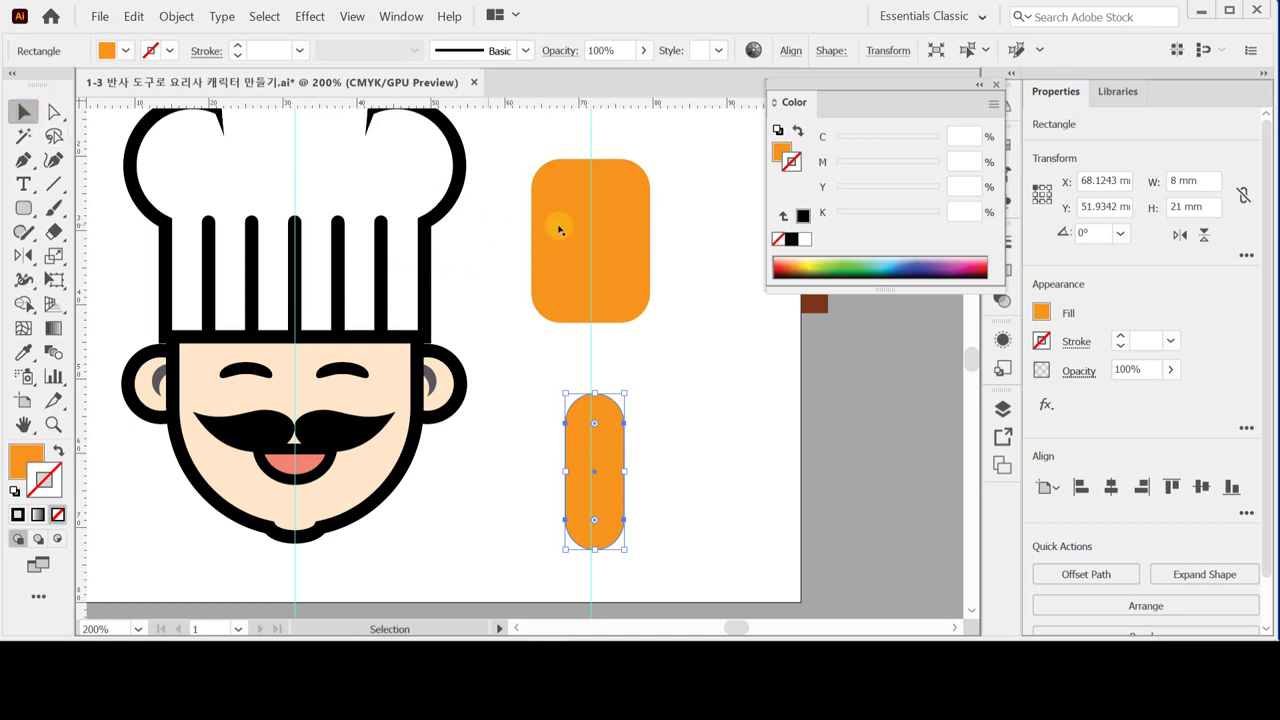
left_click(600, 280, "shift")
left_click(700, 446)
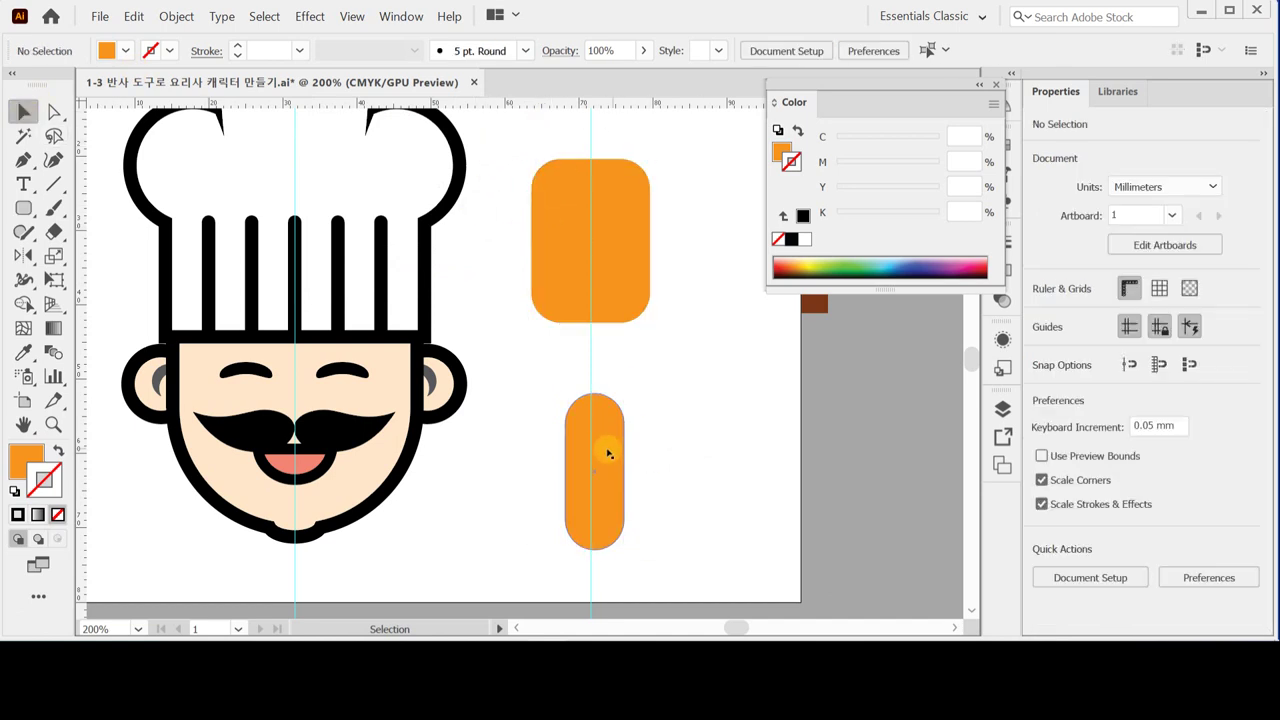
left_click_drag(595, 450, 601, 482)
left_click(655, 437)
left_click(597, 491)
left_click(650, 446)
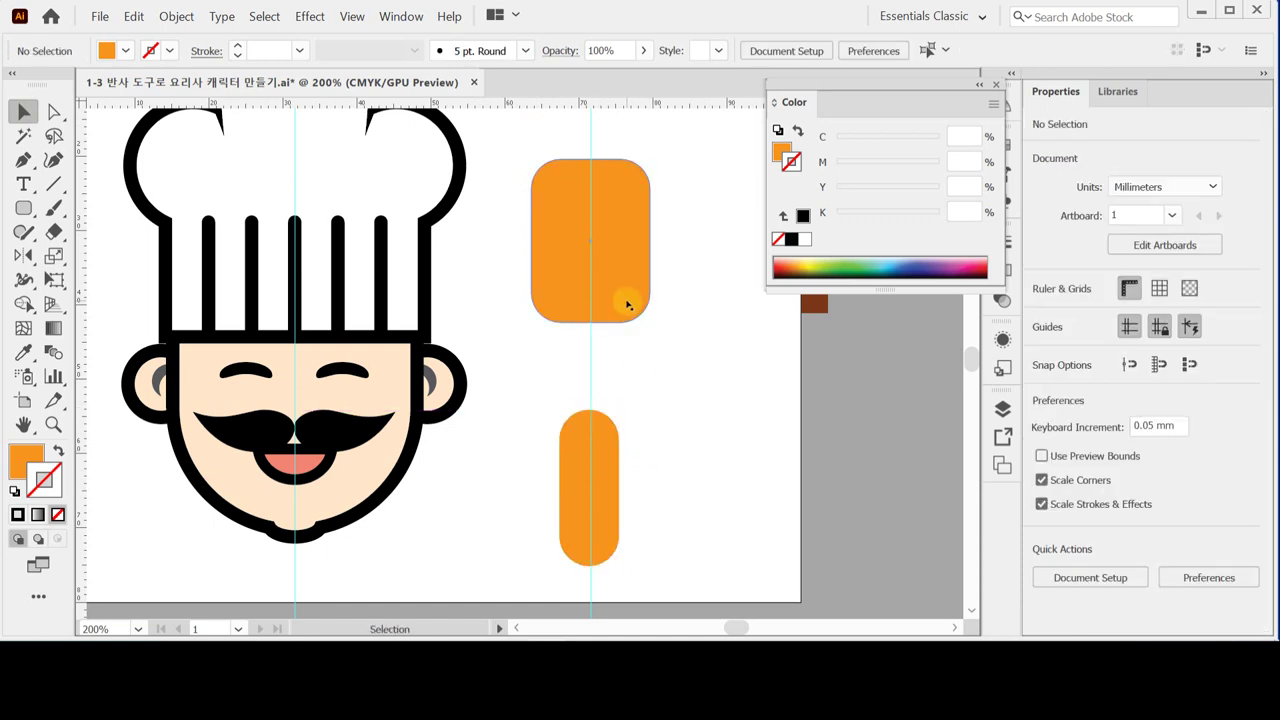
- Move the large orange rounded rectangle slightly upward along the guide and deselect it
left_click_drag(626, 300, 604, 259)
left_click(540, 366)
left_click(651, 360)
- Draw a thin orange rectangle about 2.2 mm wide and 23.2 mm high on the guide, connecting the two rounded shapes
left_click(23, 208)
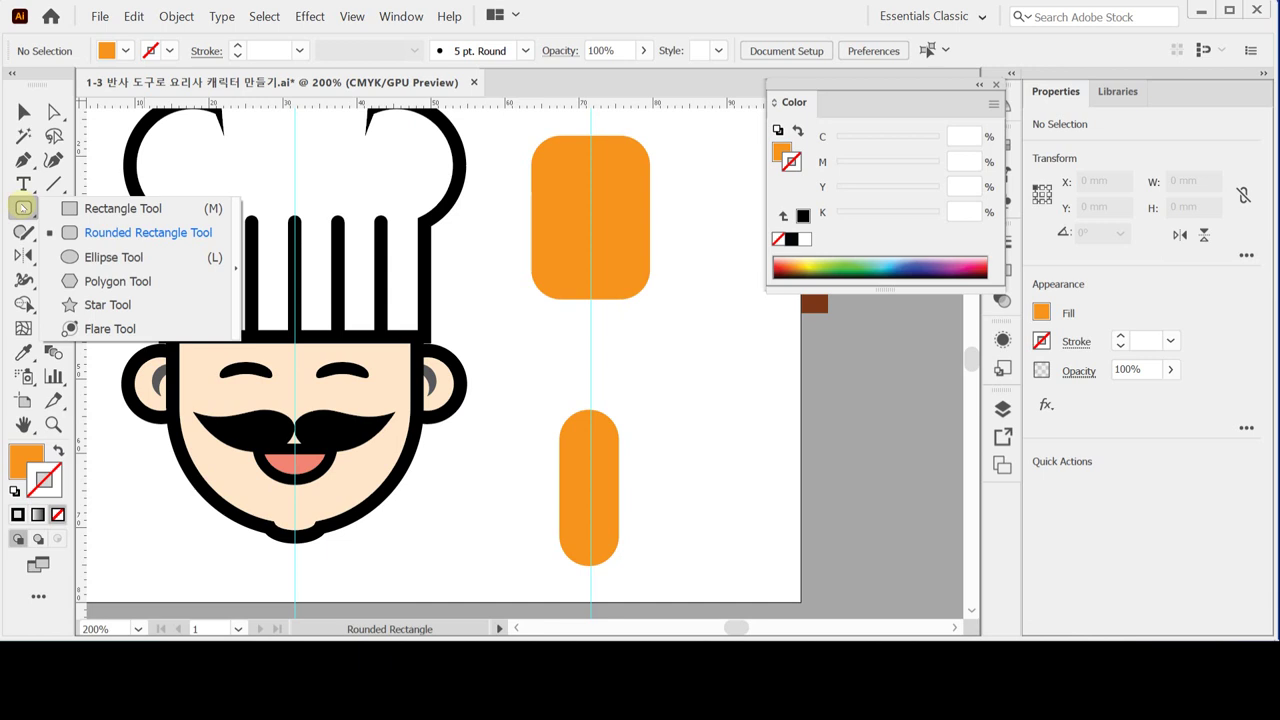
left_click(120, 208)
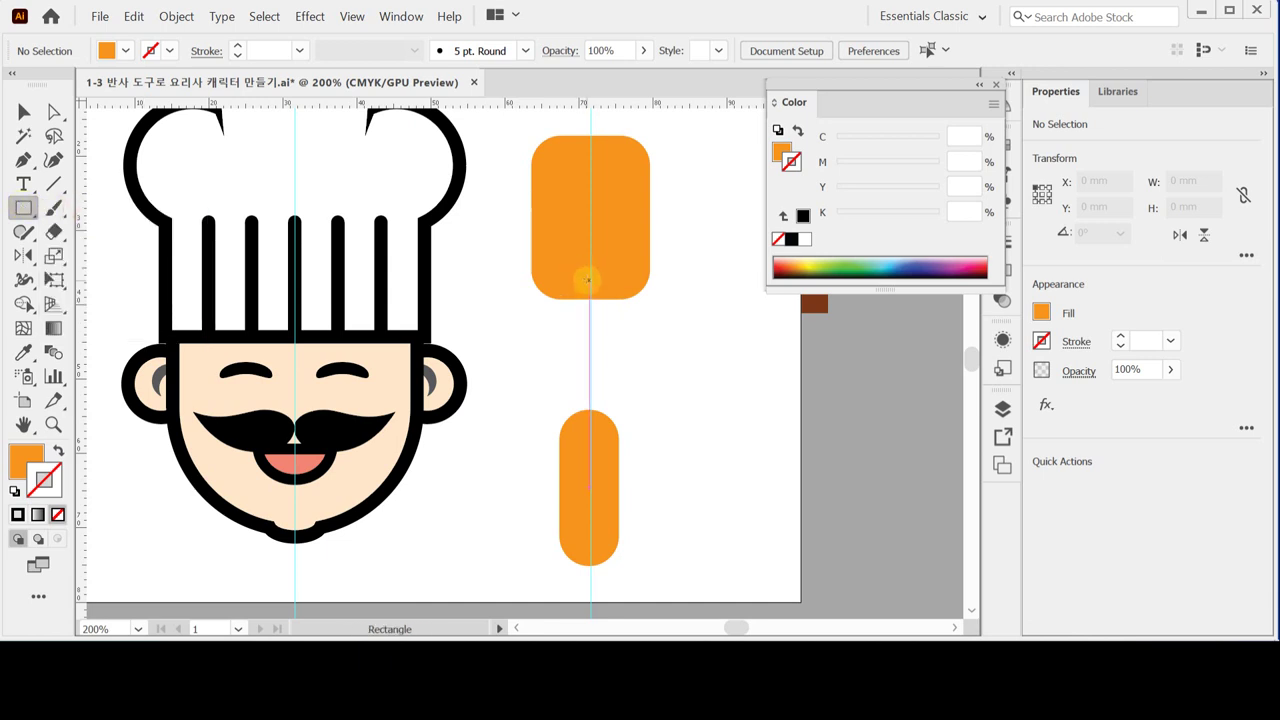
left_click_drag(584, 268, 597, 440)
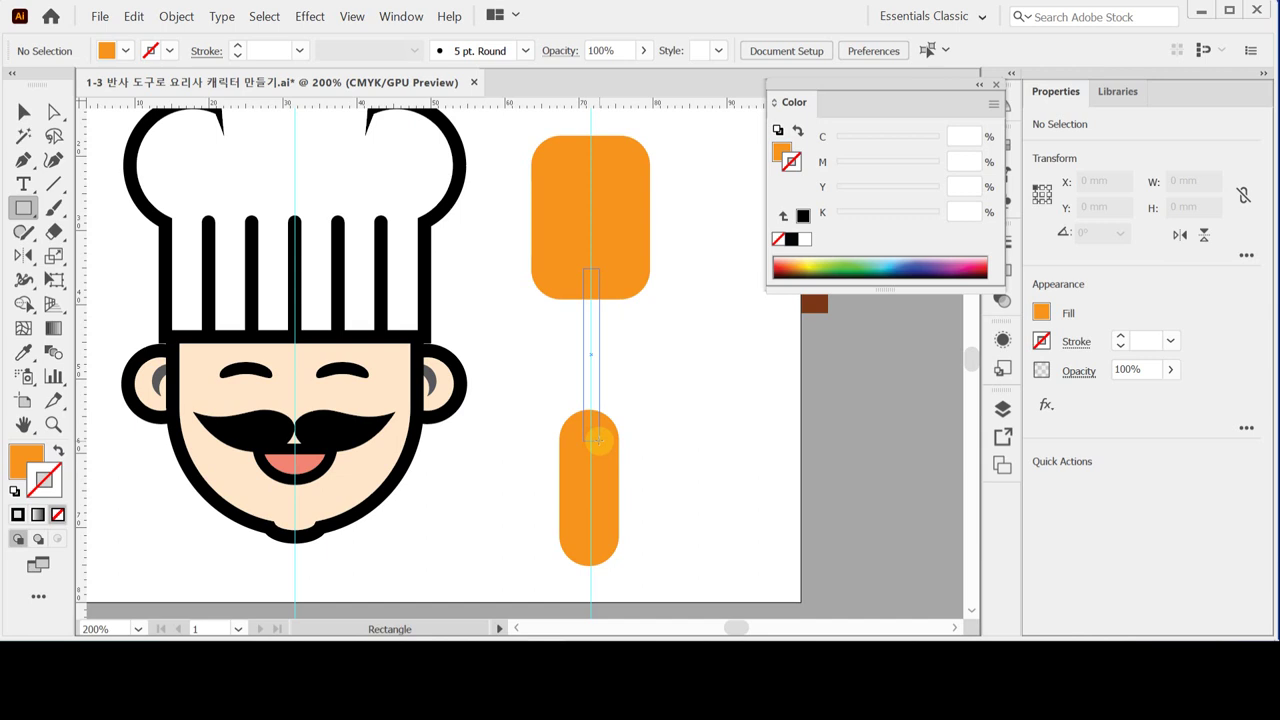
left_click_drag(597, 440, 598, 440)
left_click(24, 111)
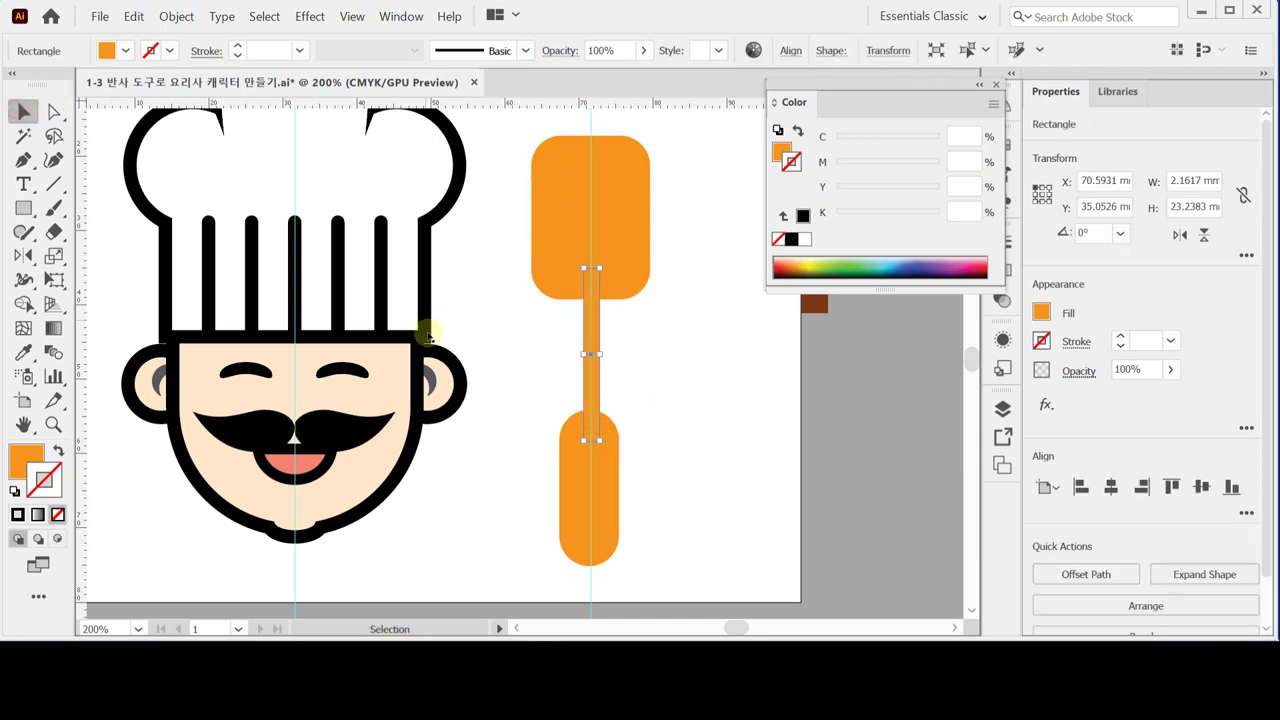
left_click(503, 323)
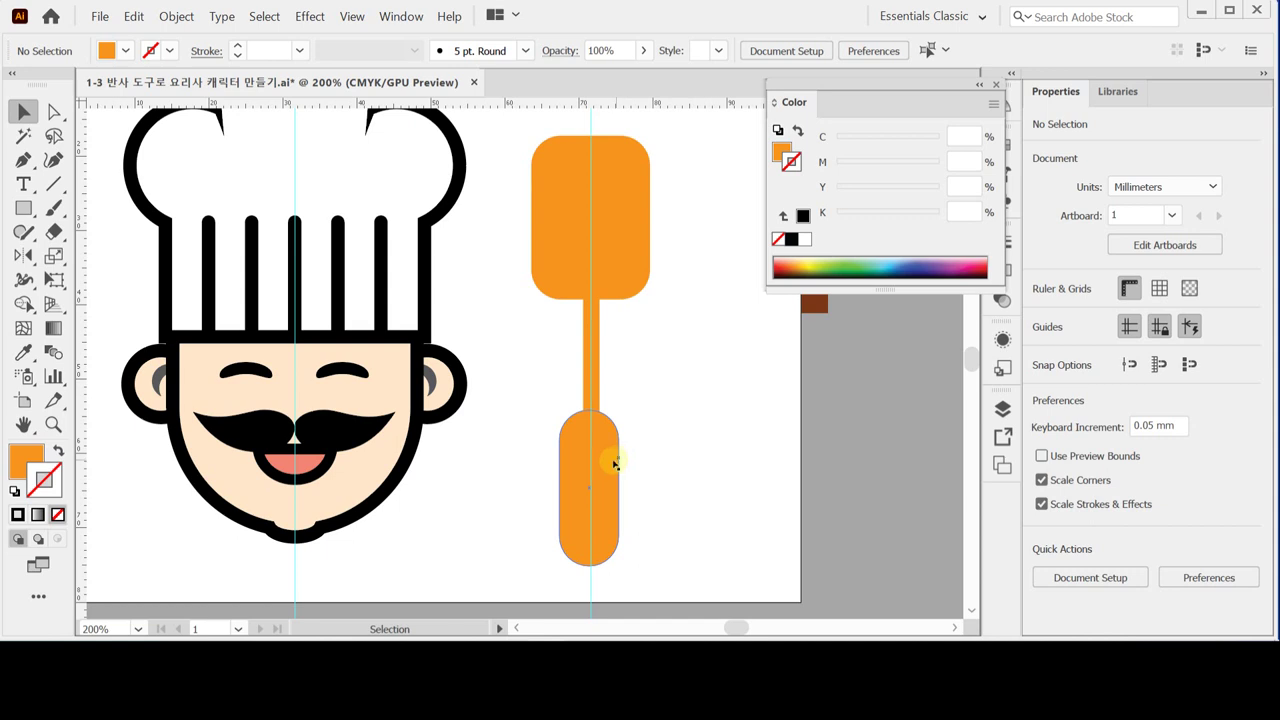
left_click(598, 355)
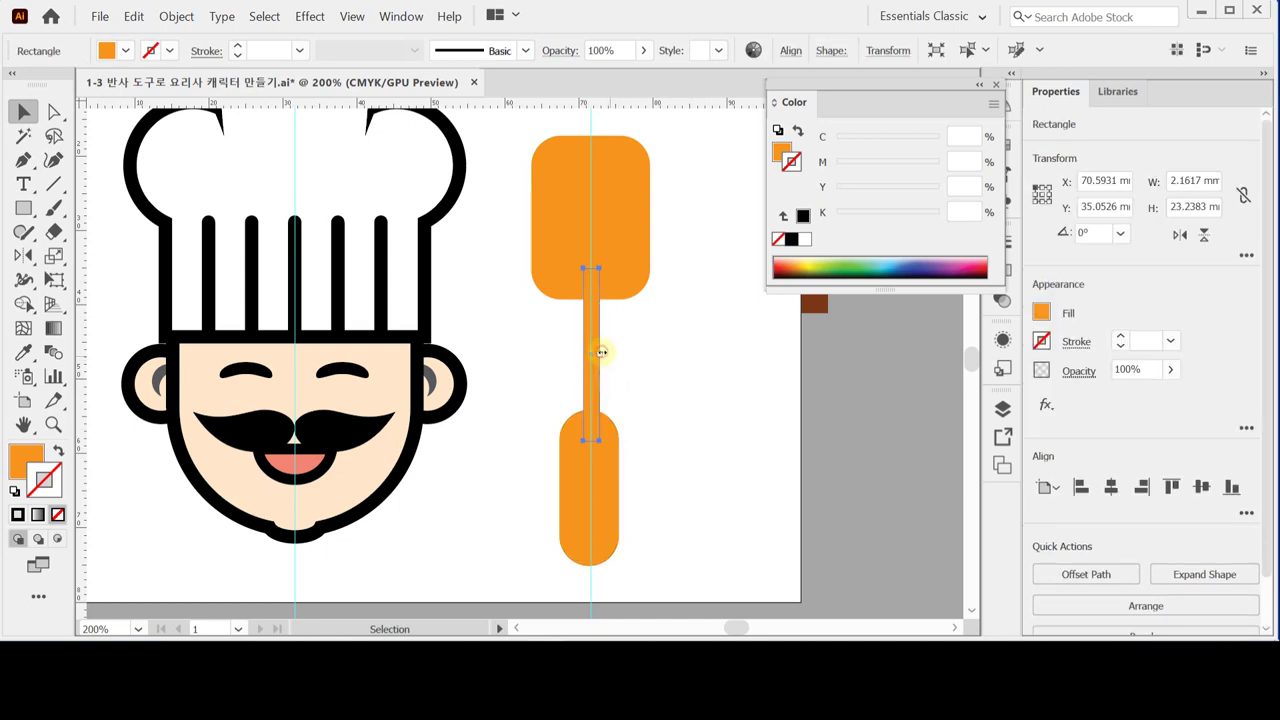
left_click_drag(601, 352, 601, 352)
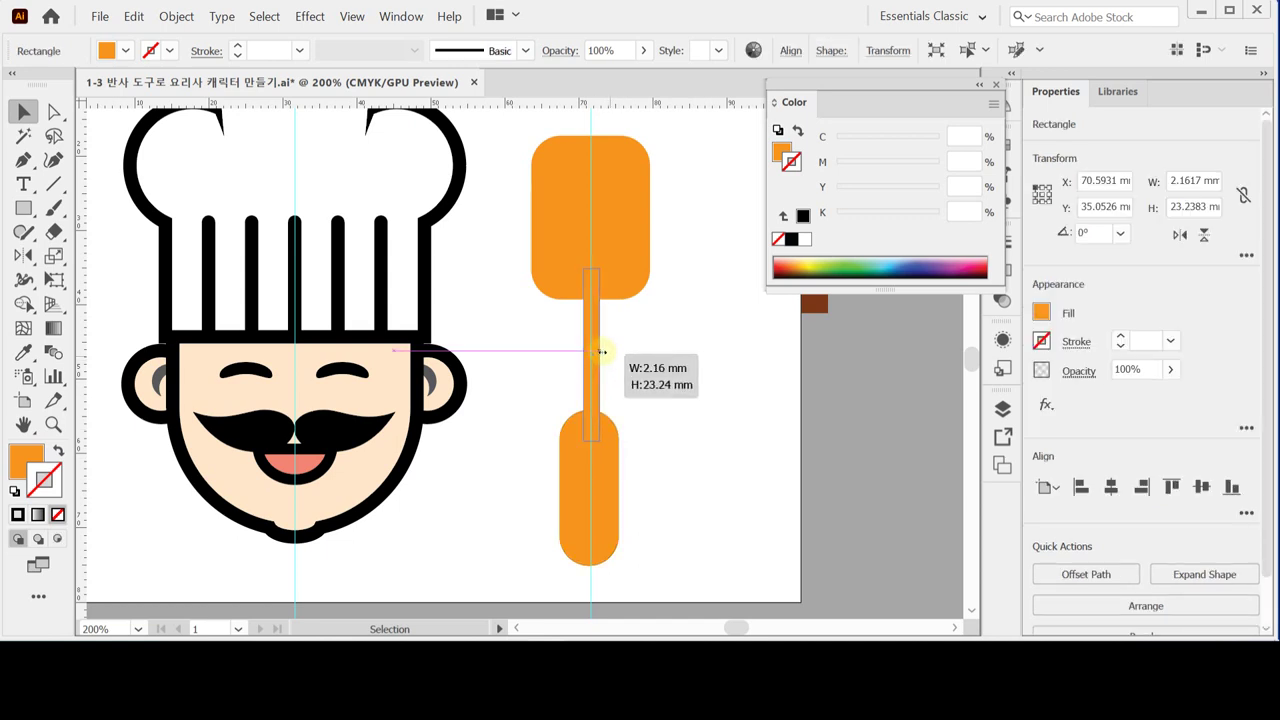
left_click(623, 346)
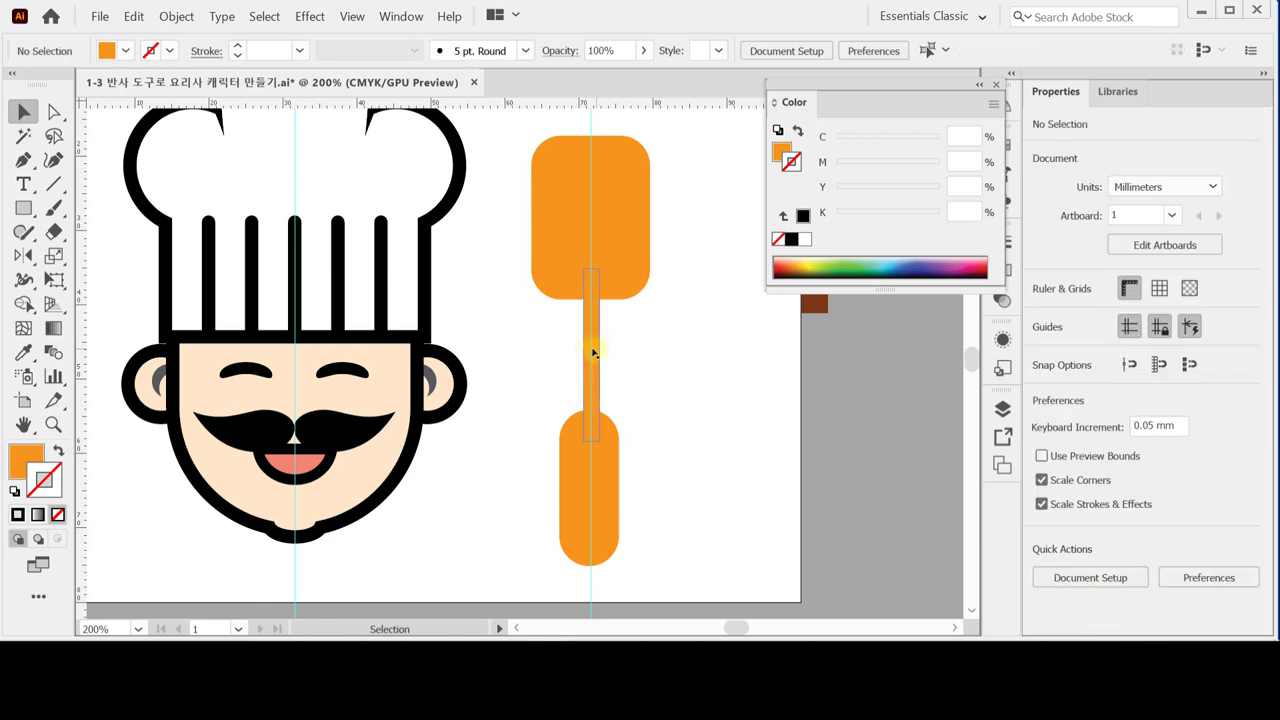
- Center the three orange spatula shapes horizontally on one another and unite them into a single path
left_click(617, 212)
left_click_drag(697, 210, 585, 485)
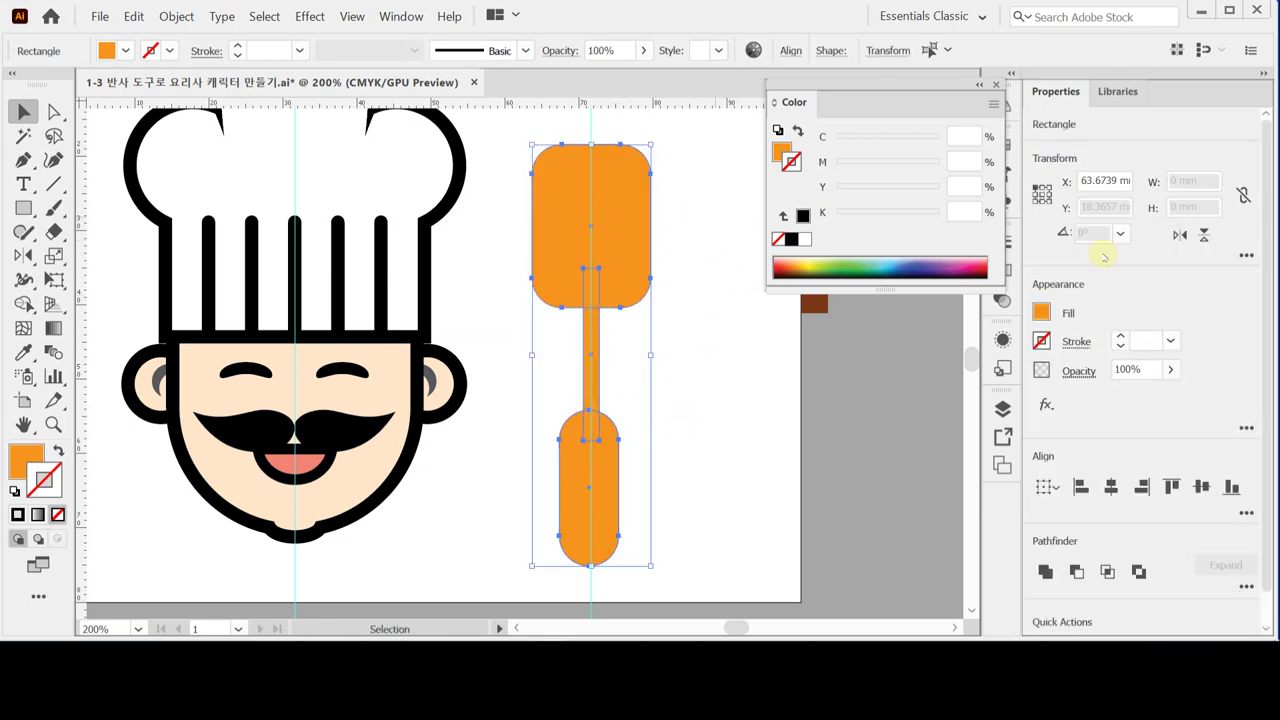
left_click(1110, 487)
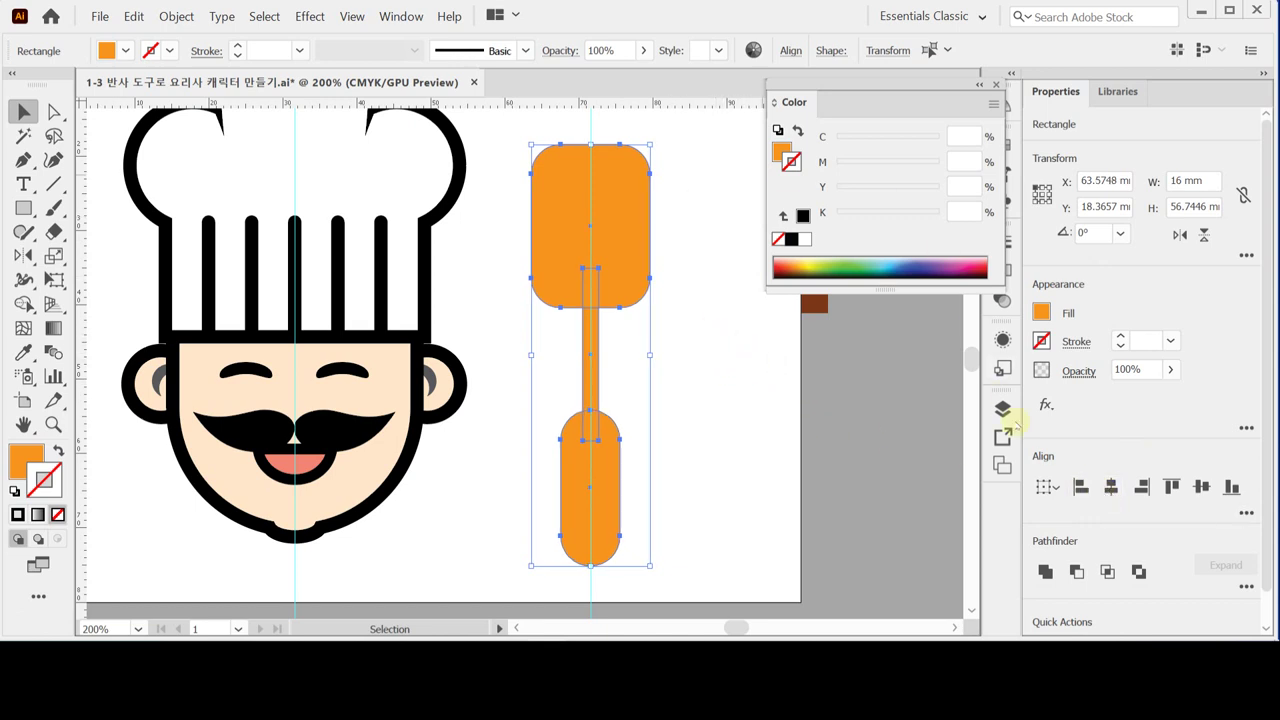
left_click(1045, 571)
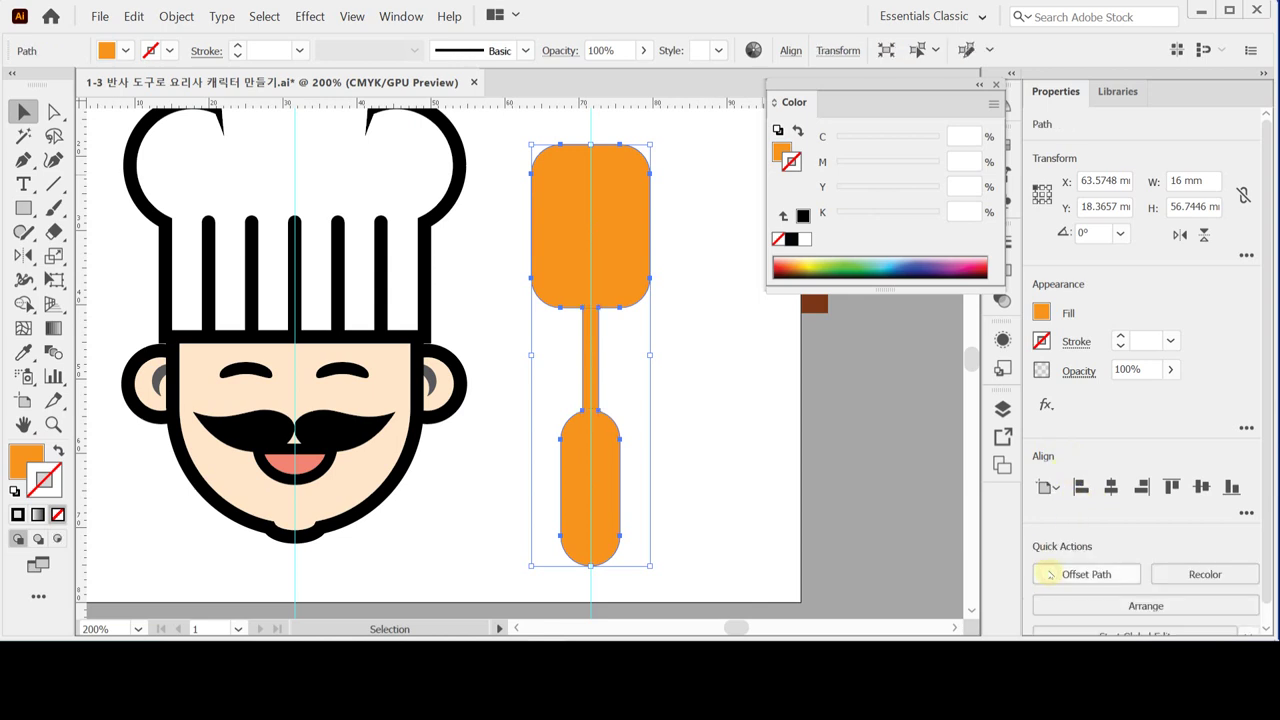
left_click(707, 300)
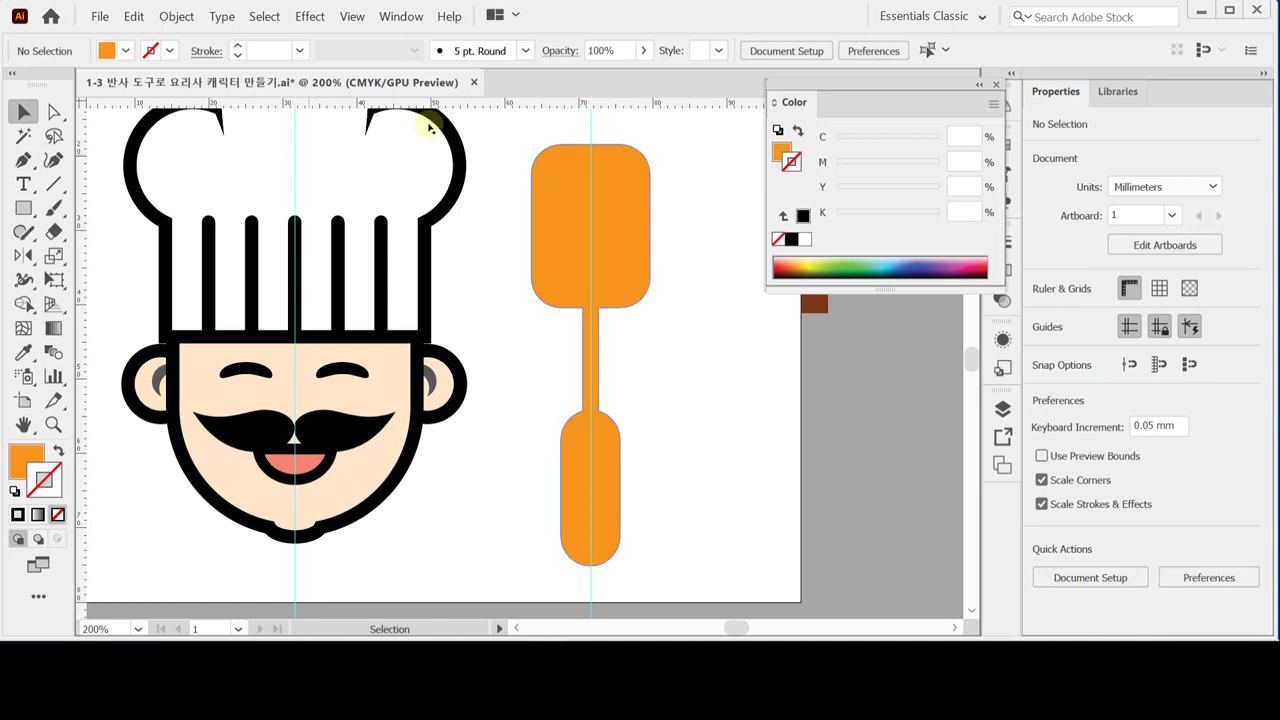
- Create a rounded rectangle slot 2 mm wide and 11 mm high with a 4 mm corner radius on the left of the spatula head
left_click_drag(23, 208, 83, 238)
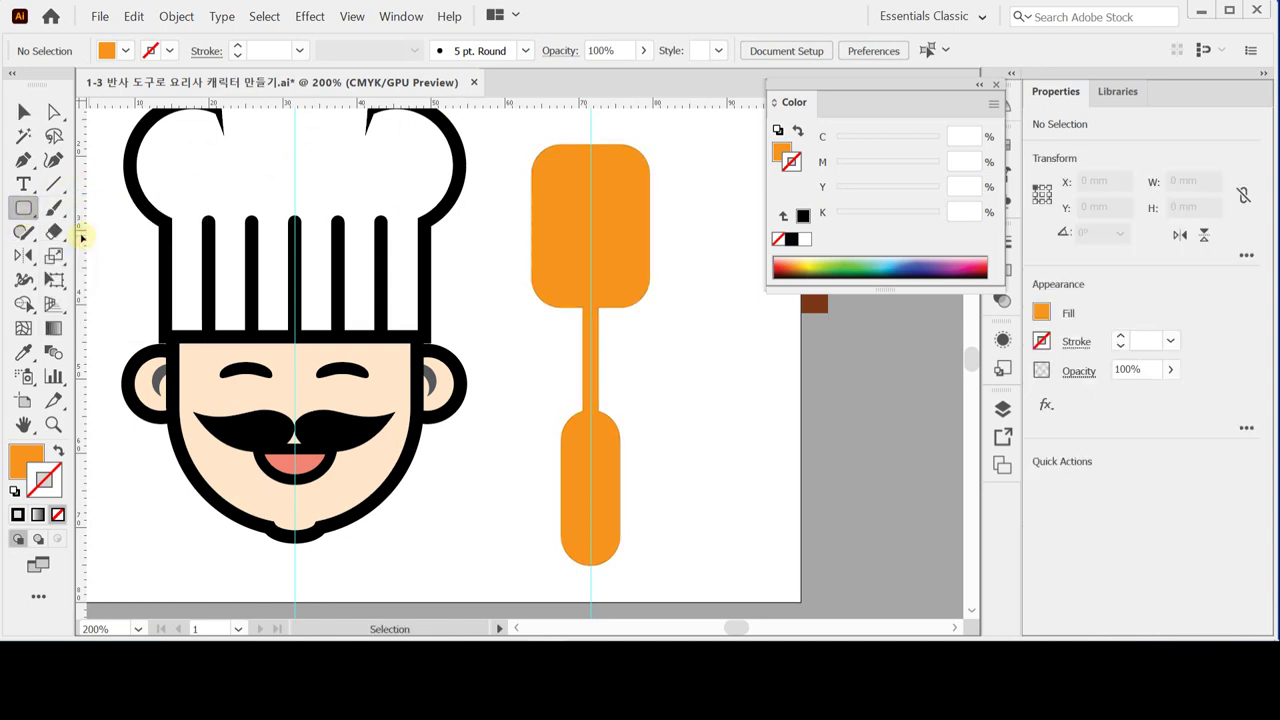
left_click(551, 183)
type("2")
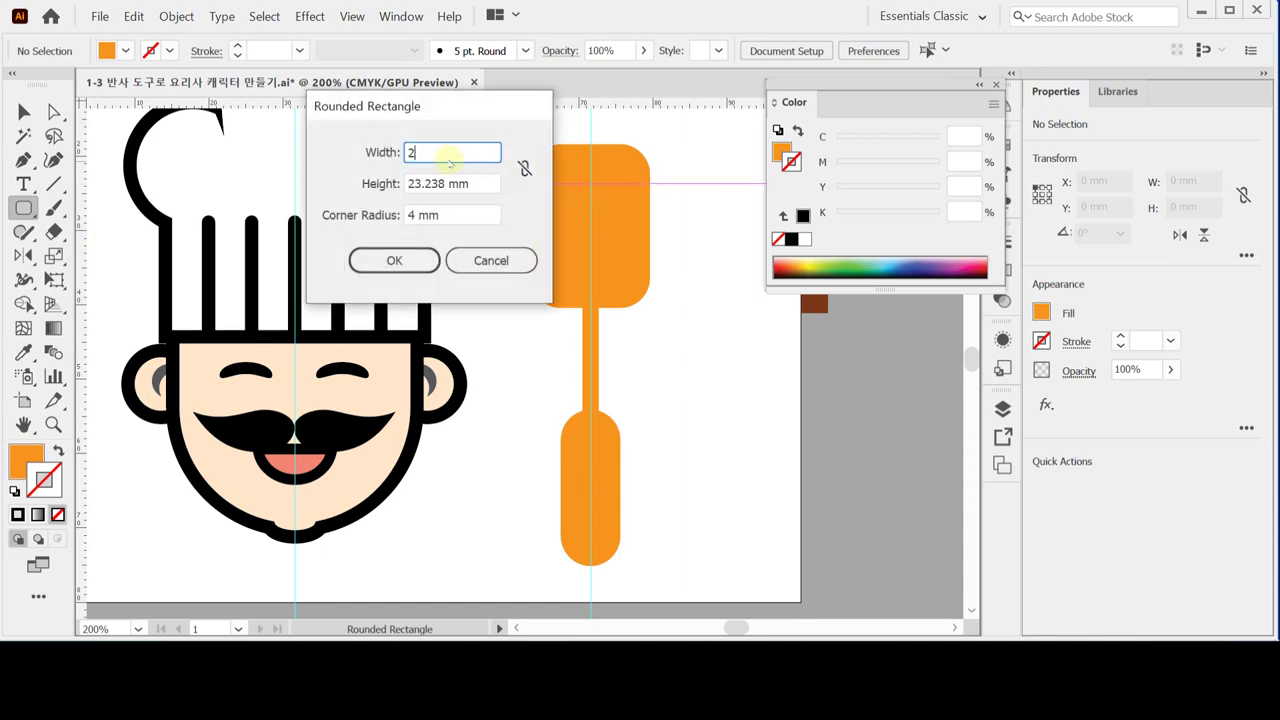
key("Tab")
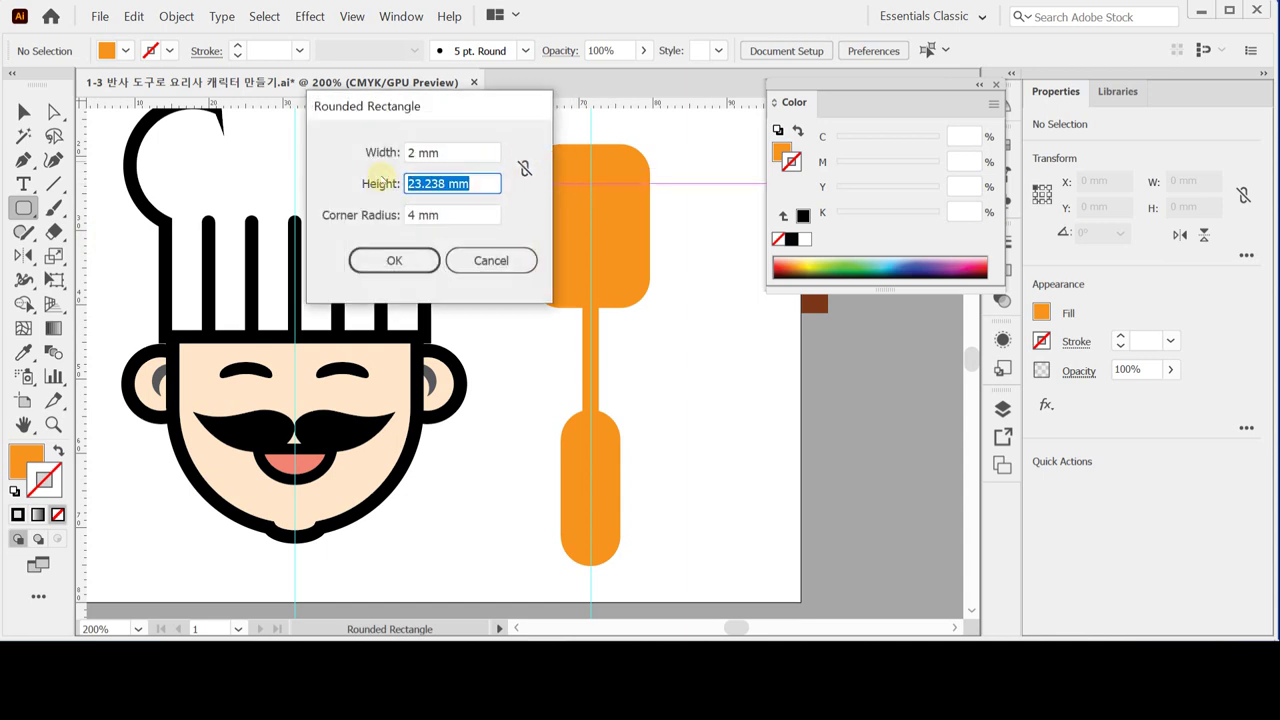
type("11")
left_click(394, 262)
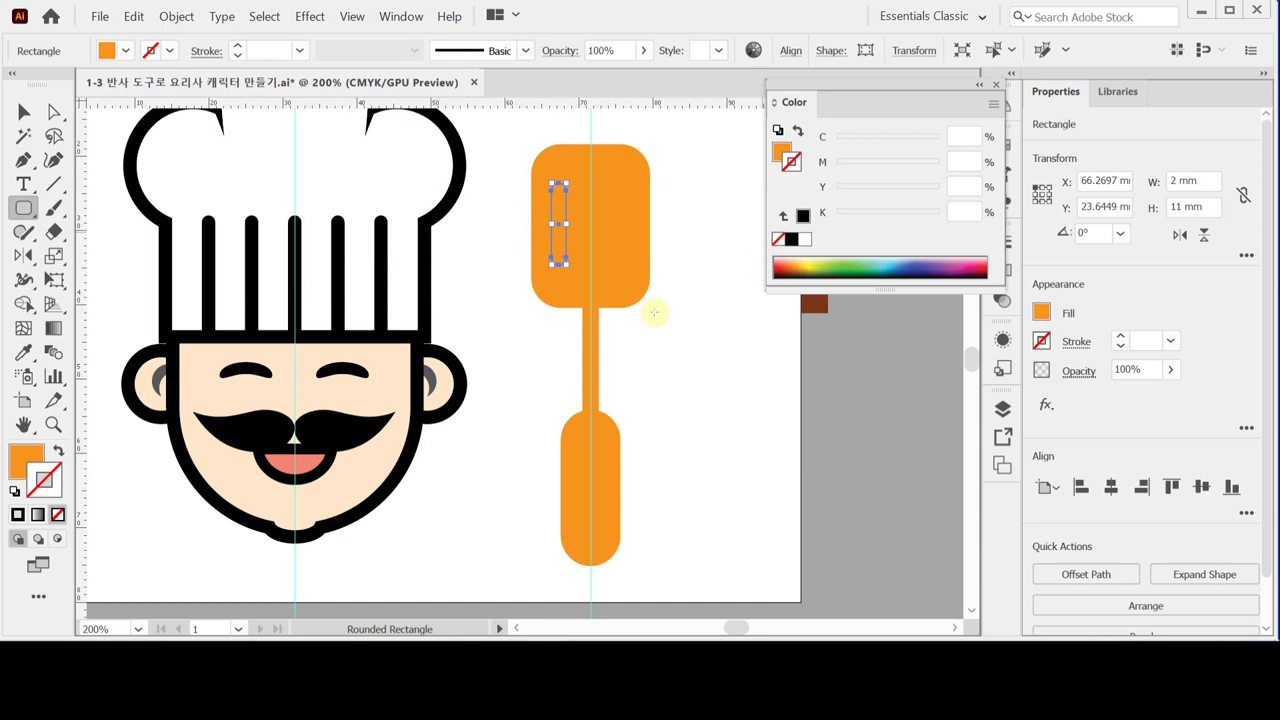
- Give the slot the default white fill and 1 pt black stroke, and nudge it 1.5 mm upward
left_click(14, 491)
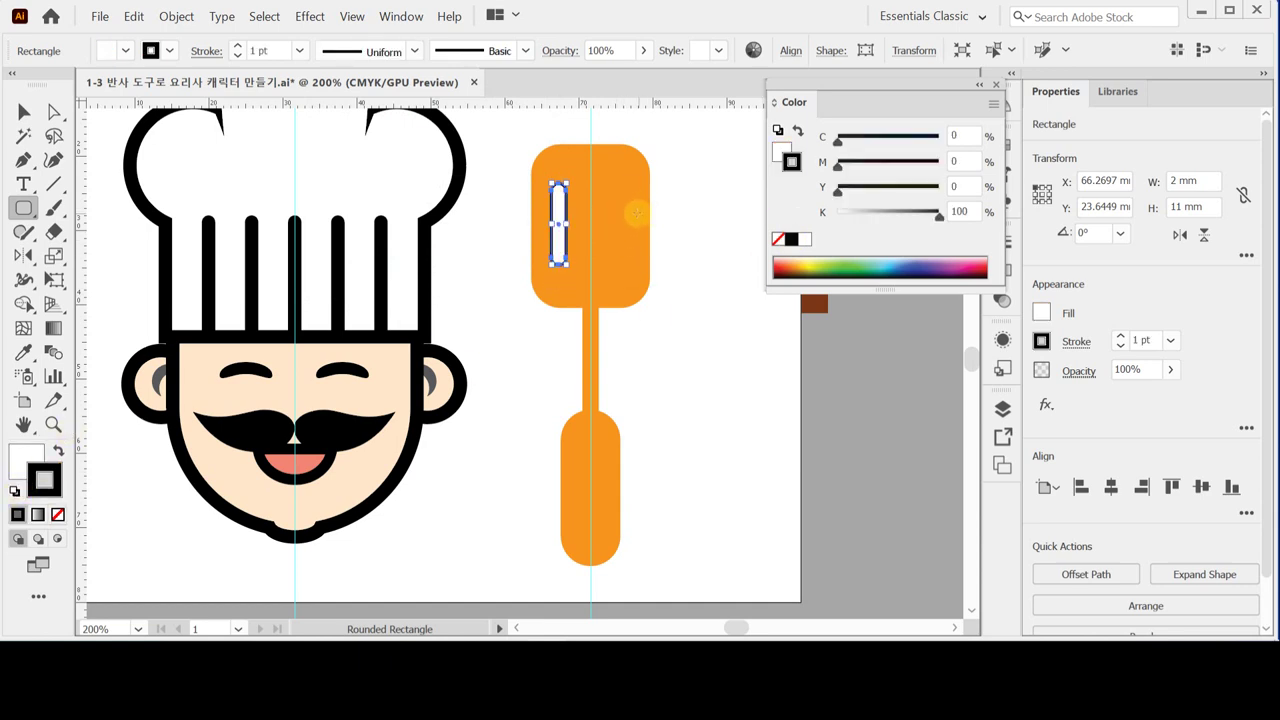
key("Up")
key("Up")
key("Up")
key("Up")
key("Up")
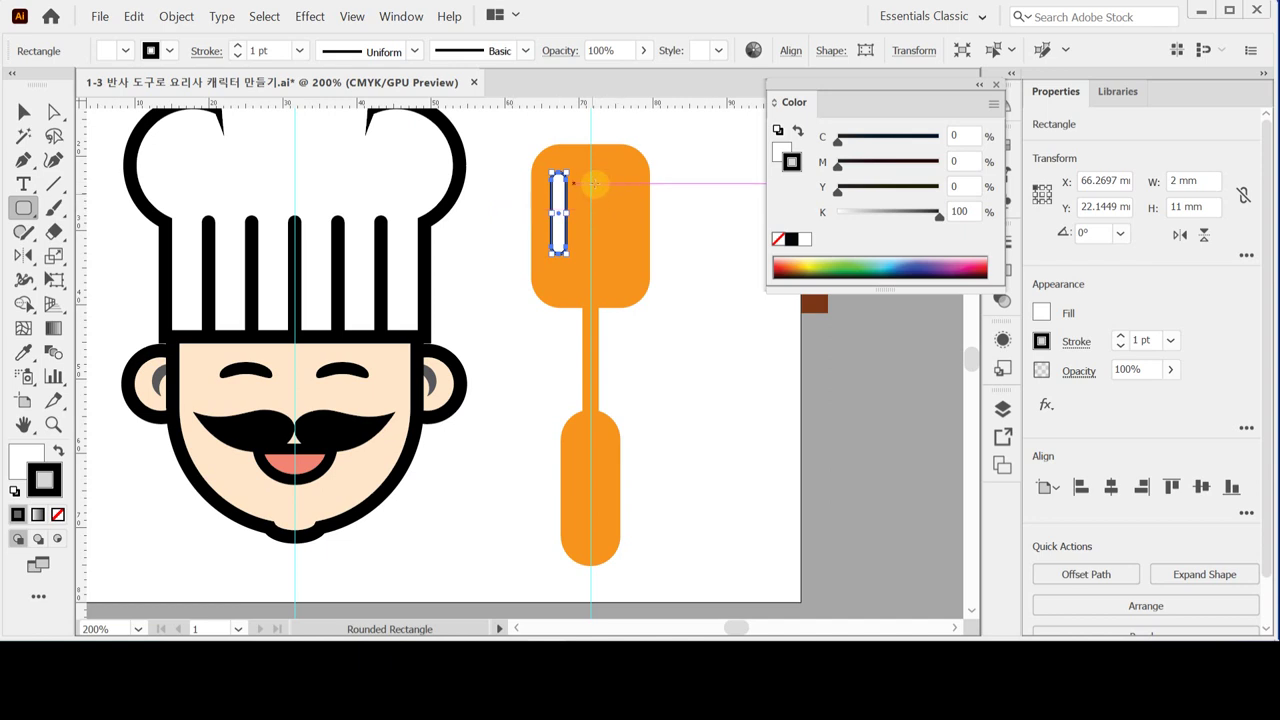
- Copy the slot about 4.3 mm to the right onto the guide and repeat the copy once for three evenly spaced slots
left_click(600, 277, "ctrl")
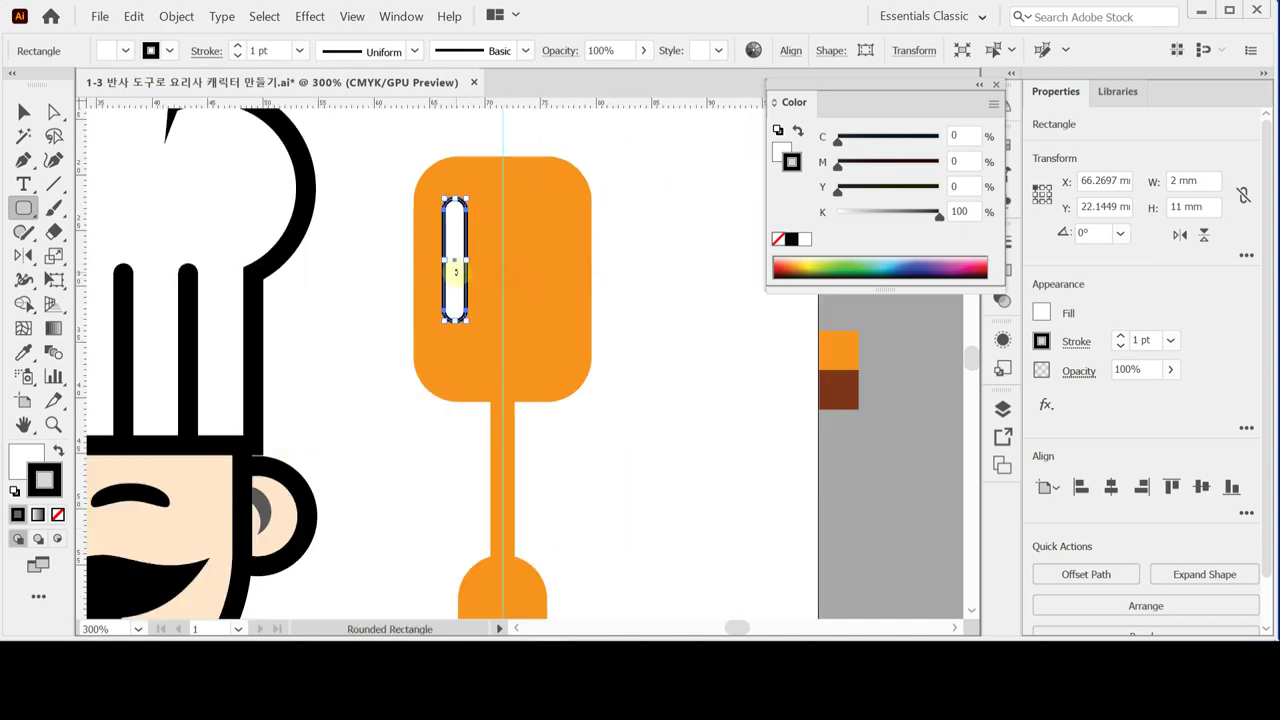
key("v")
left_click_drag(455, 300, 501, 293)
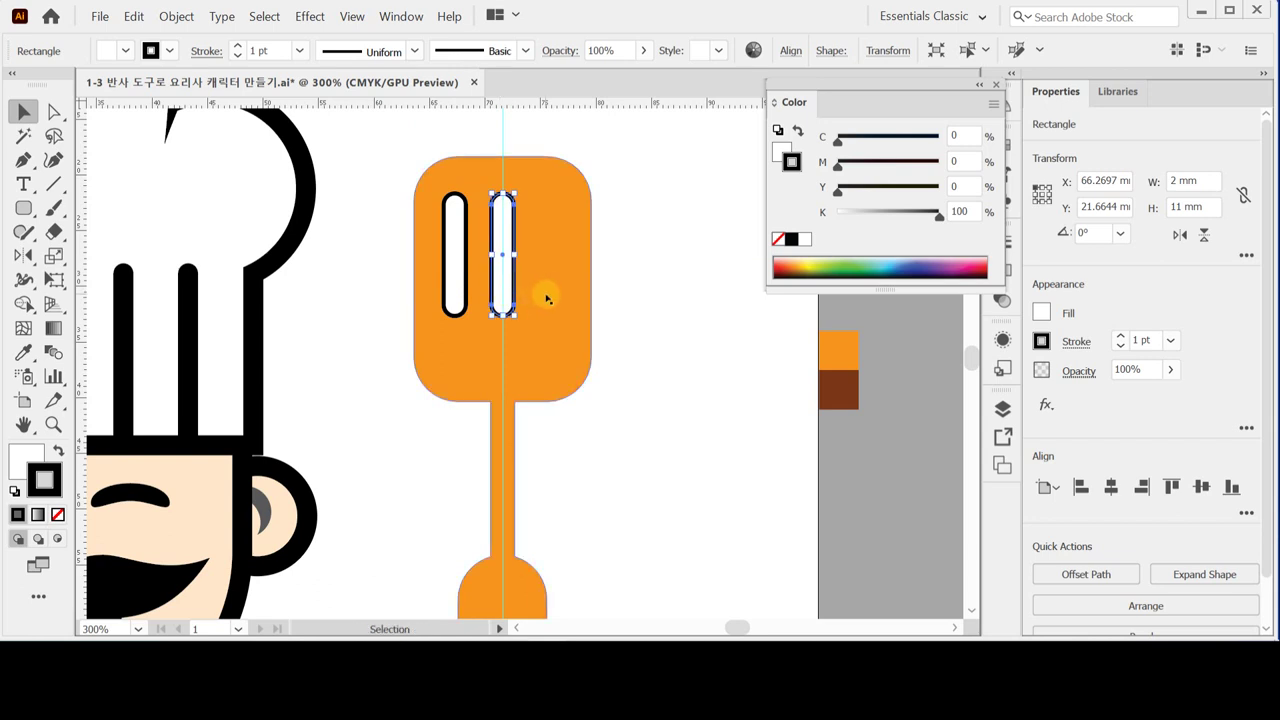
key("ctrl+d")
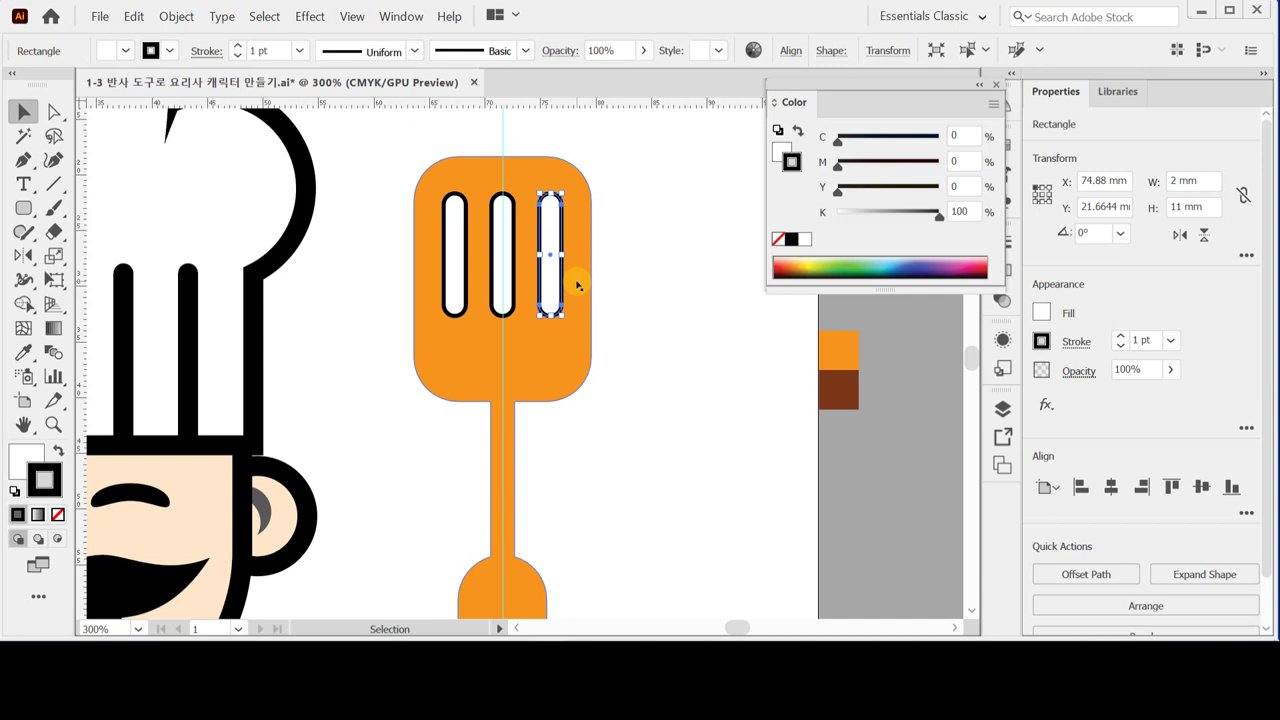
- Create a 3 mm circle on the guide near the lower end of the spatula handle
left_click_drag(569, 528, 566, 432)
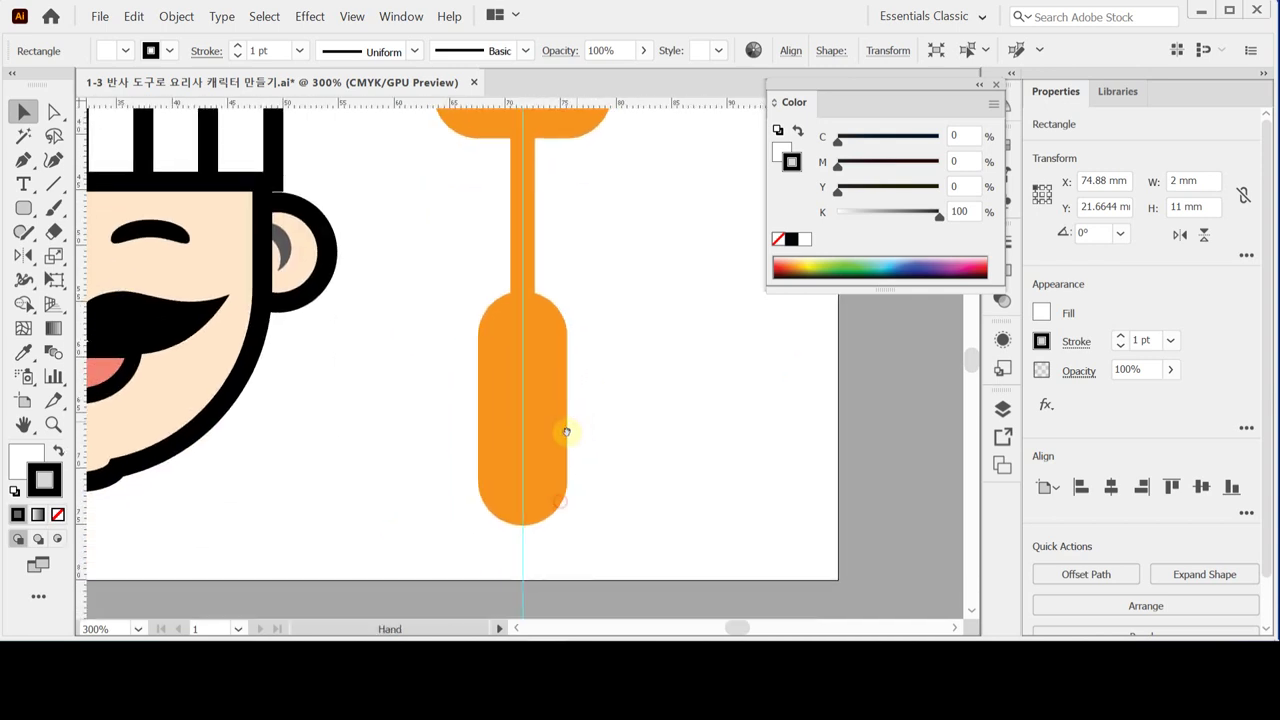
left_click(22, 209)
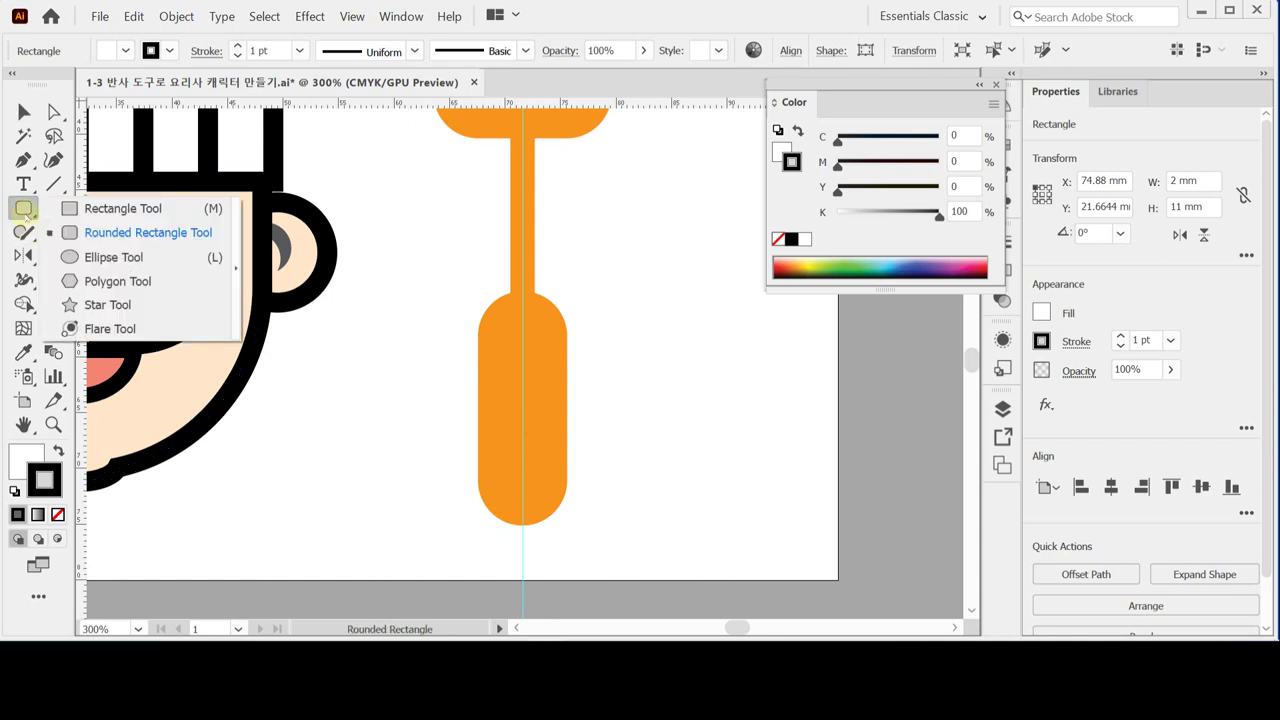
left_click(113, 257)
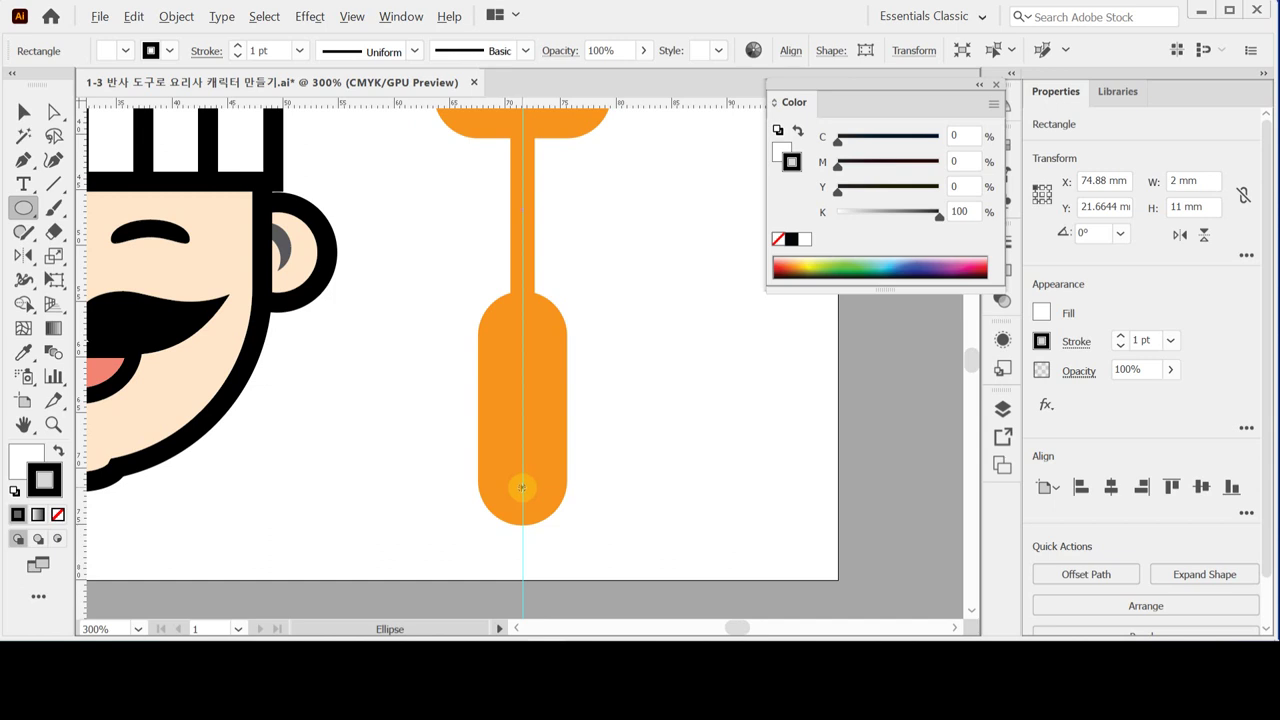
left_click(522, 488)
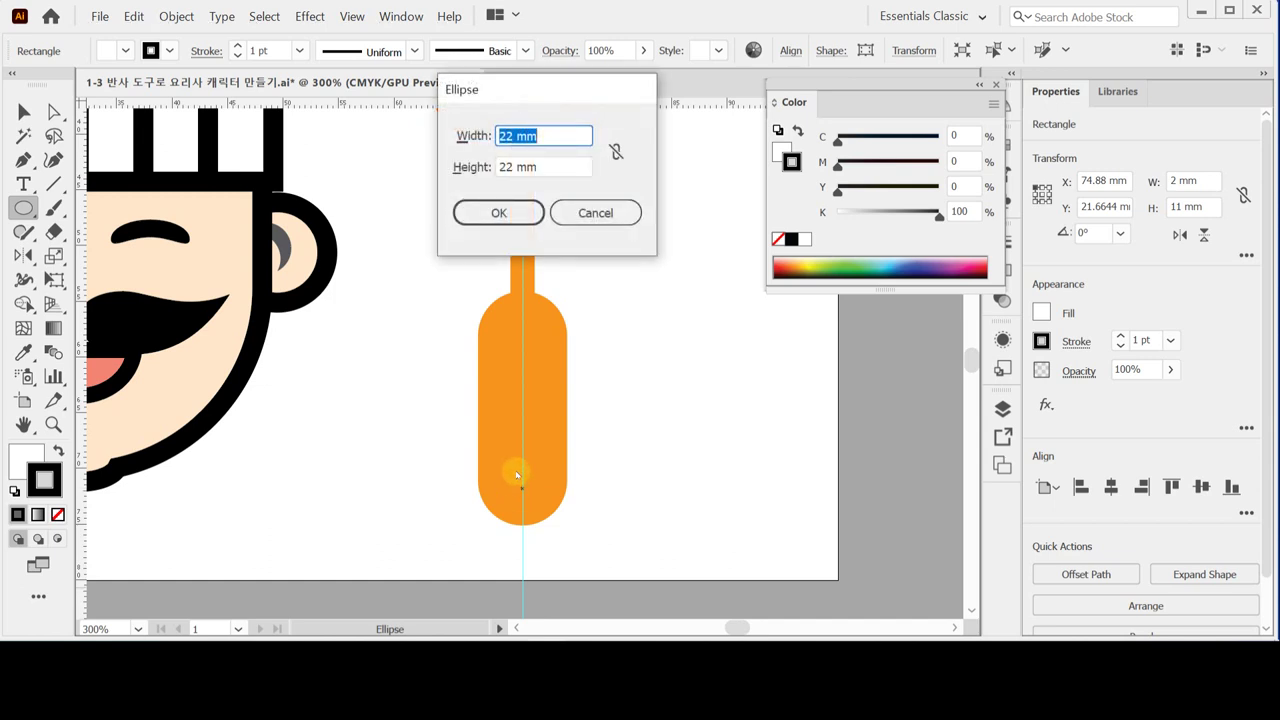
type("5")
key("Tab")
type("5")
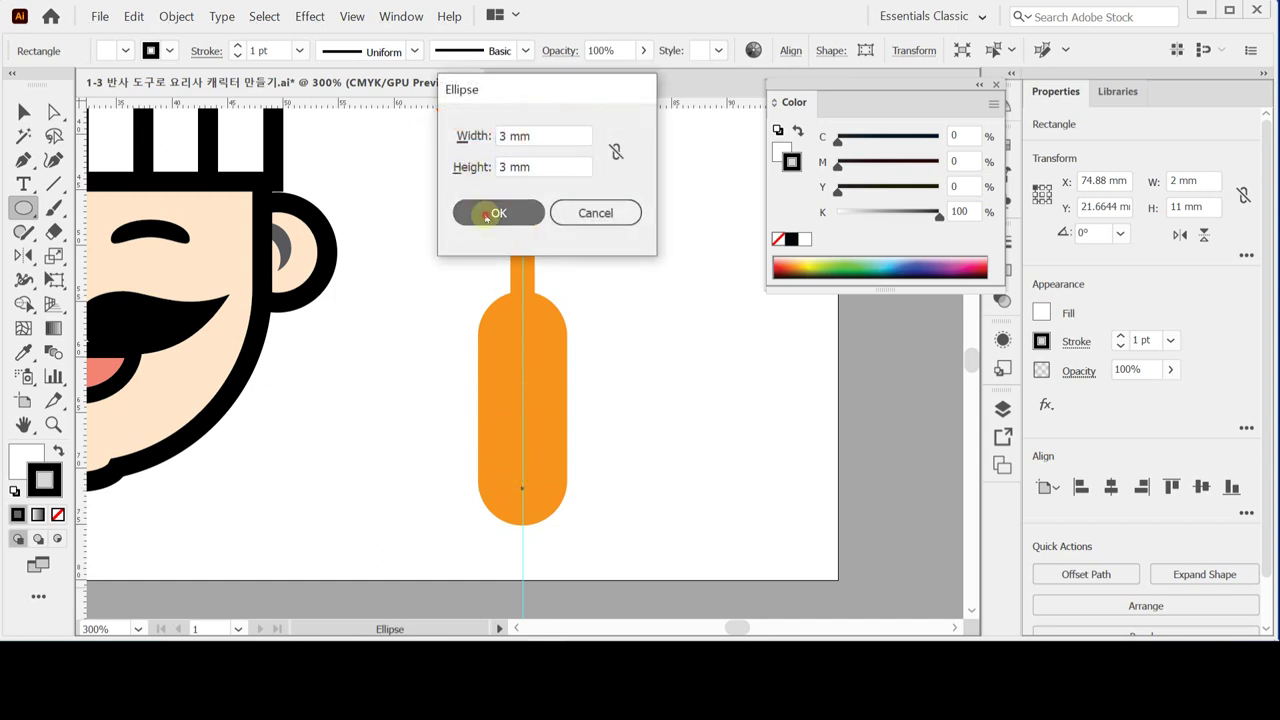
key("Return")
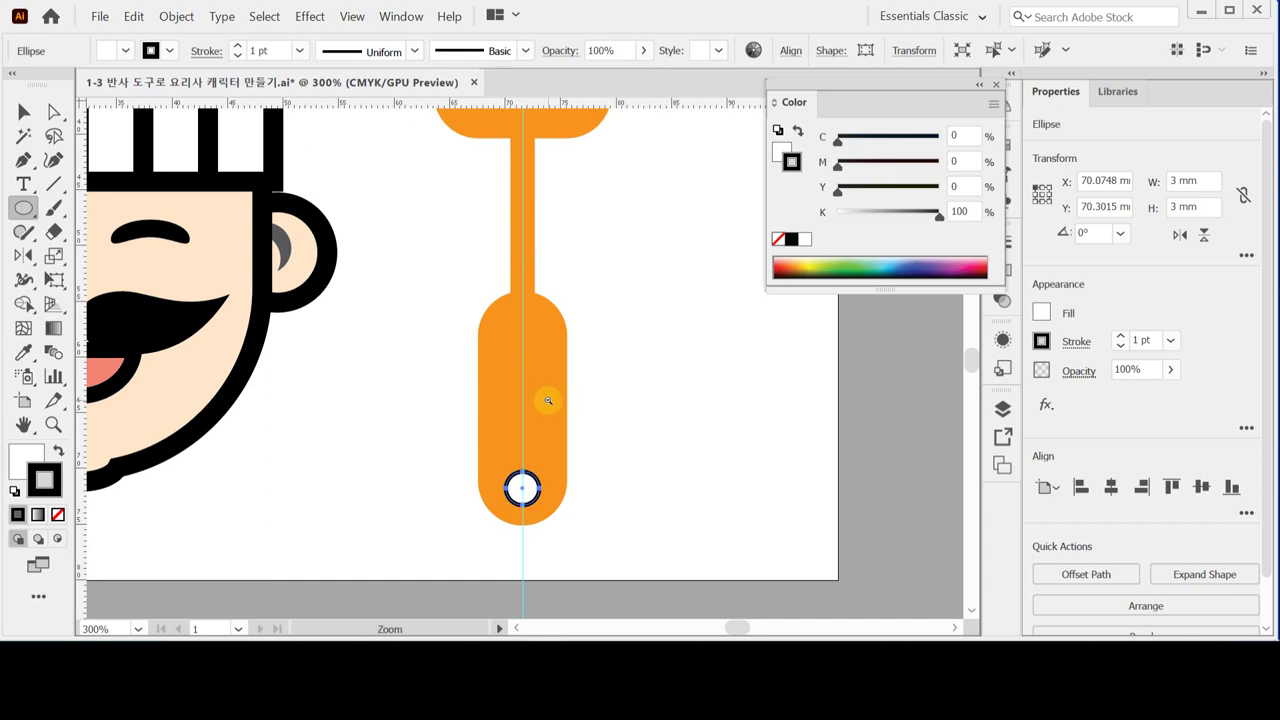
- Select the spatula with its three slots and handle circle, and cut them out of it with Minus Front
key("ctrl+minus")
left_click_drag(528, 345, 509, 403)
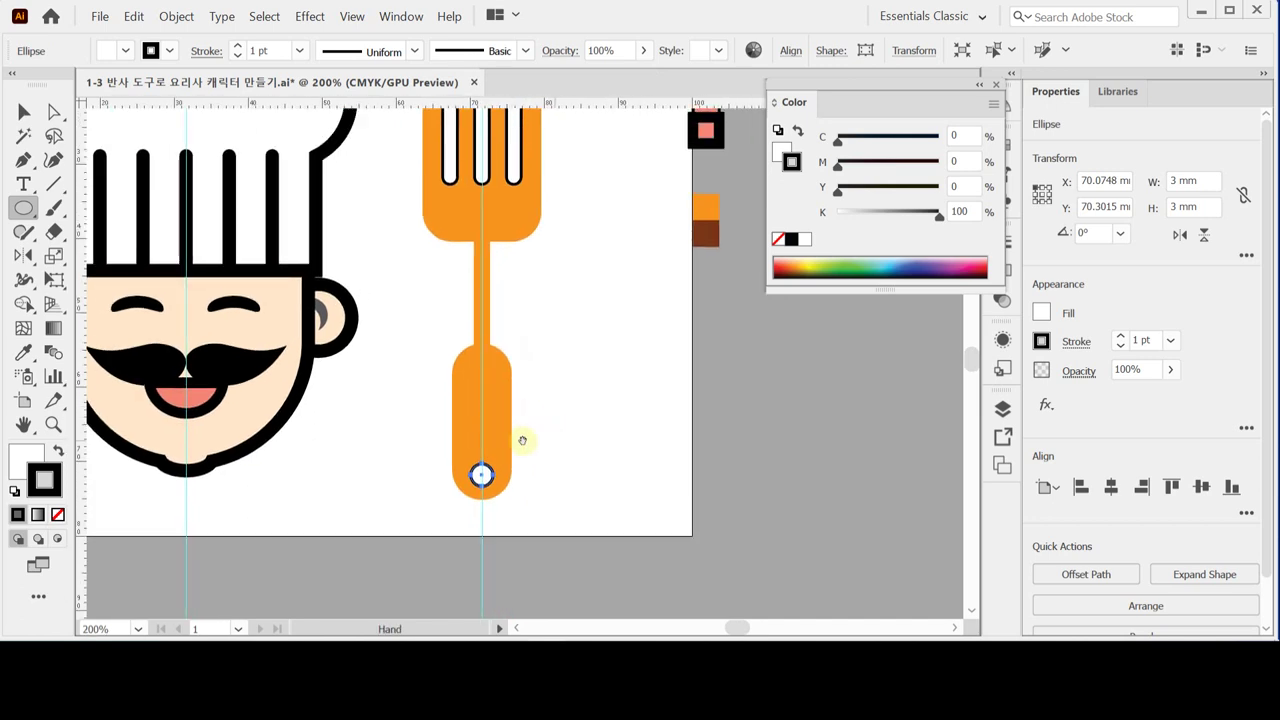
key("ctrl+minus")
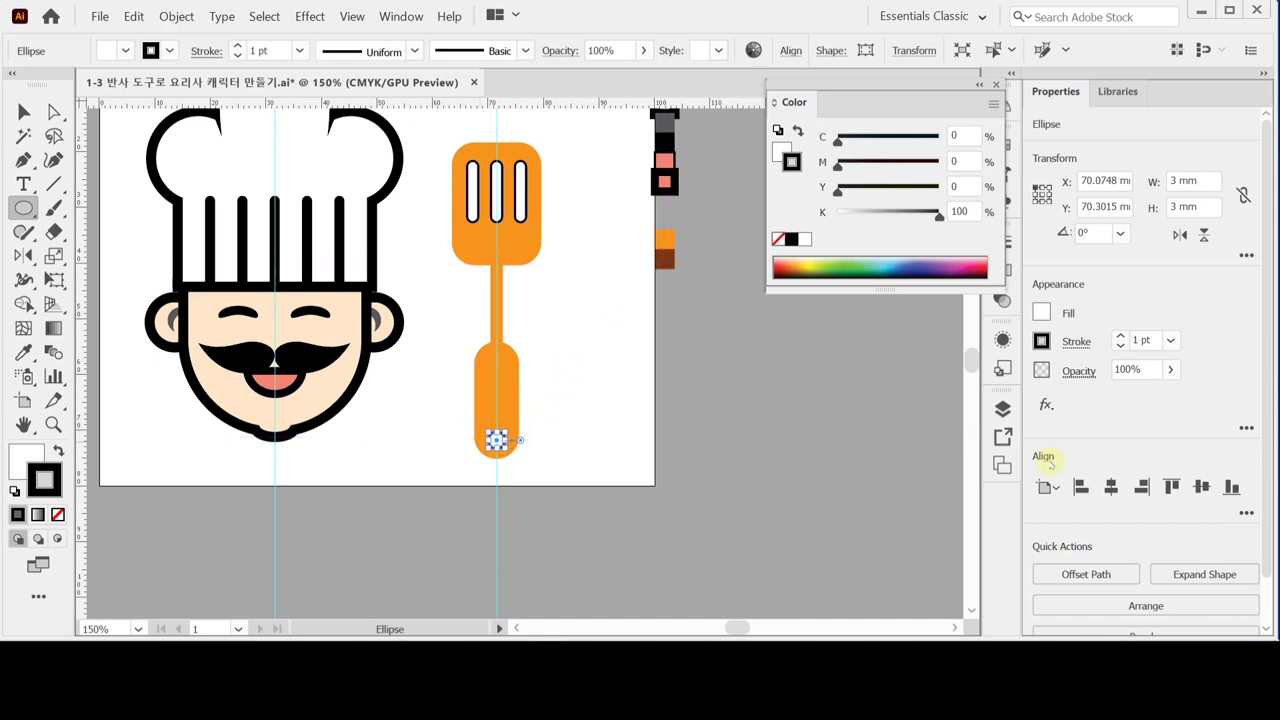
left_click(24, 111)
left_click_drag(431, 133, 542, 455)
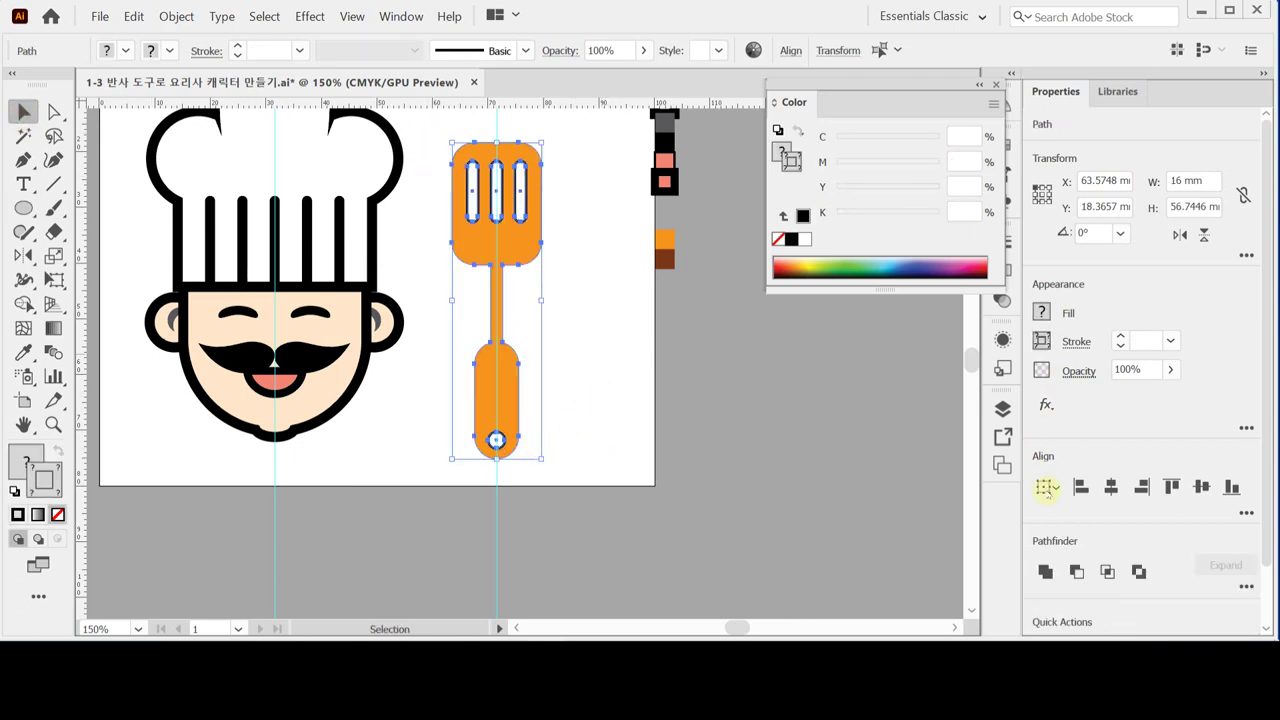
left_click(1076, 571)
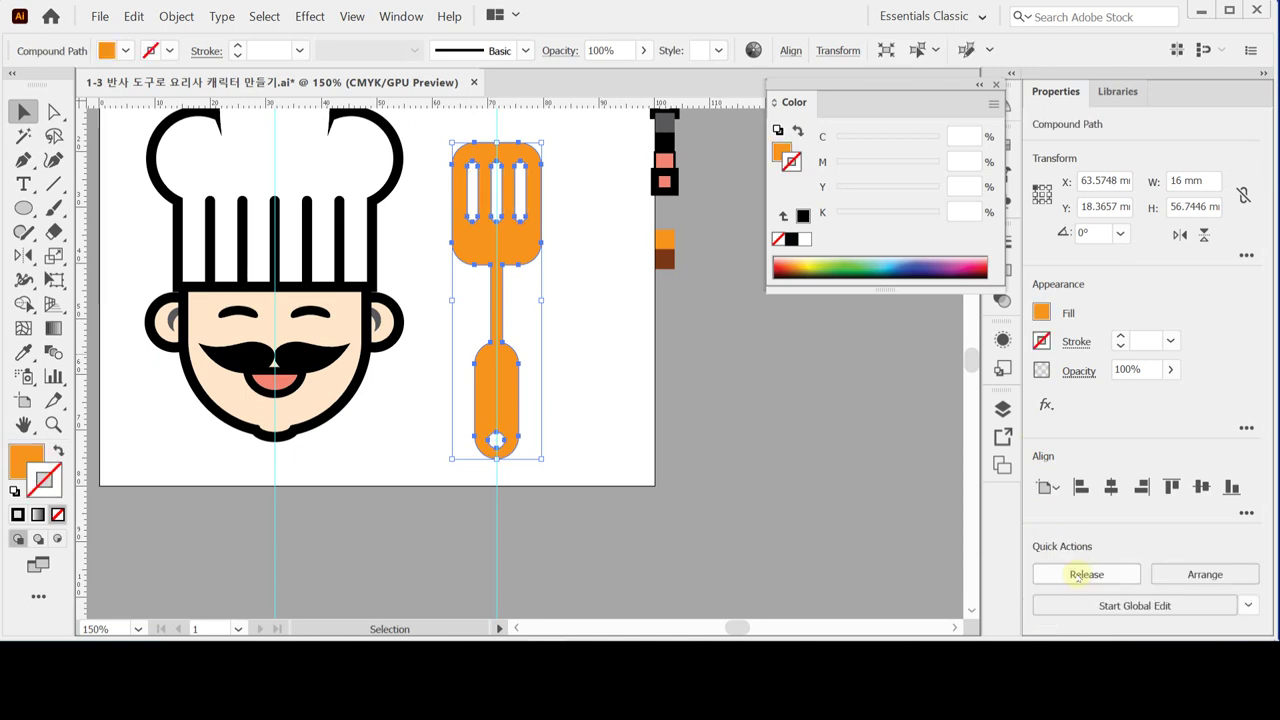
left_click(586, 343)
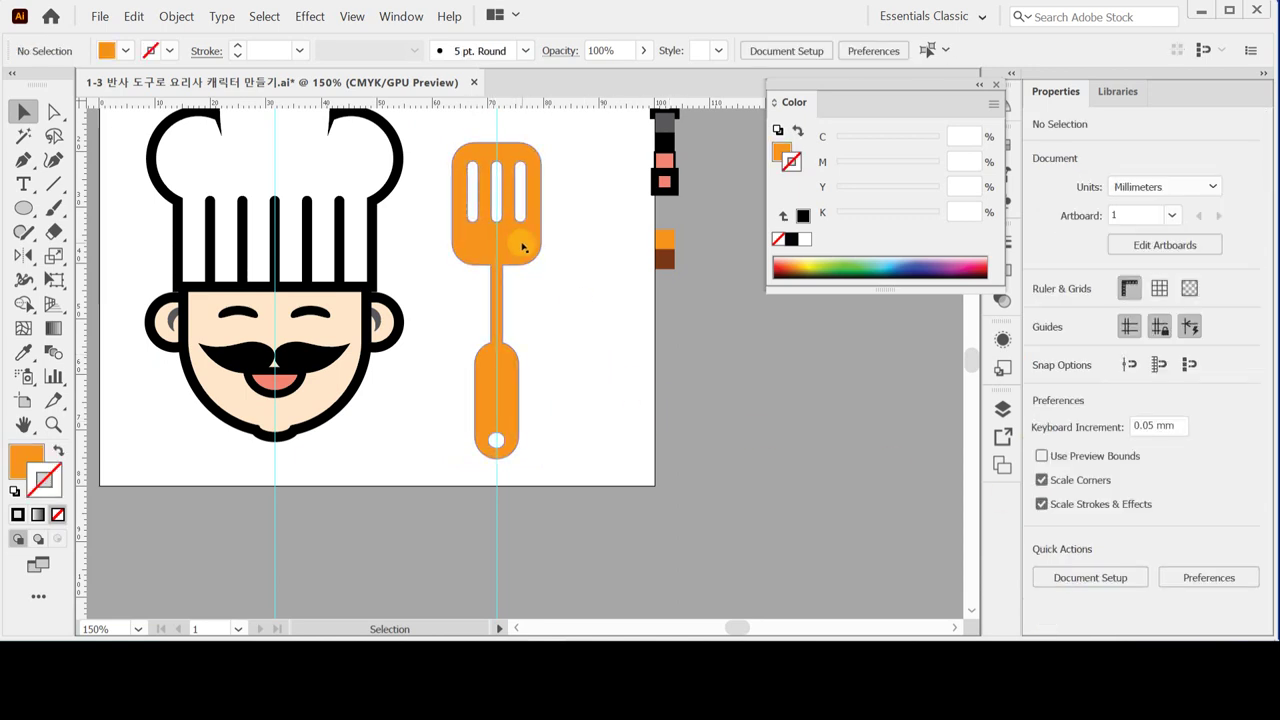
left_click_drag(522, 247, 499, 245)
left_click_drag(418, 277, 503, 252)
key("ctrl+z")
key("ctrl+z")
key("ctrl+z")
key("ctrl+shift+z")
key("ctrl+shift+z")
key("ctrl+shift+z")
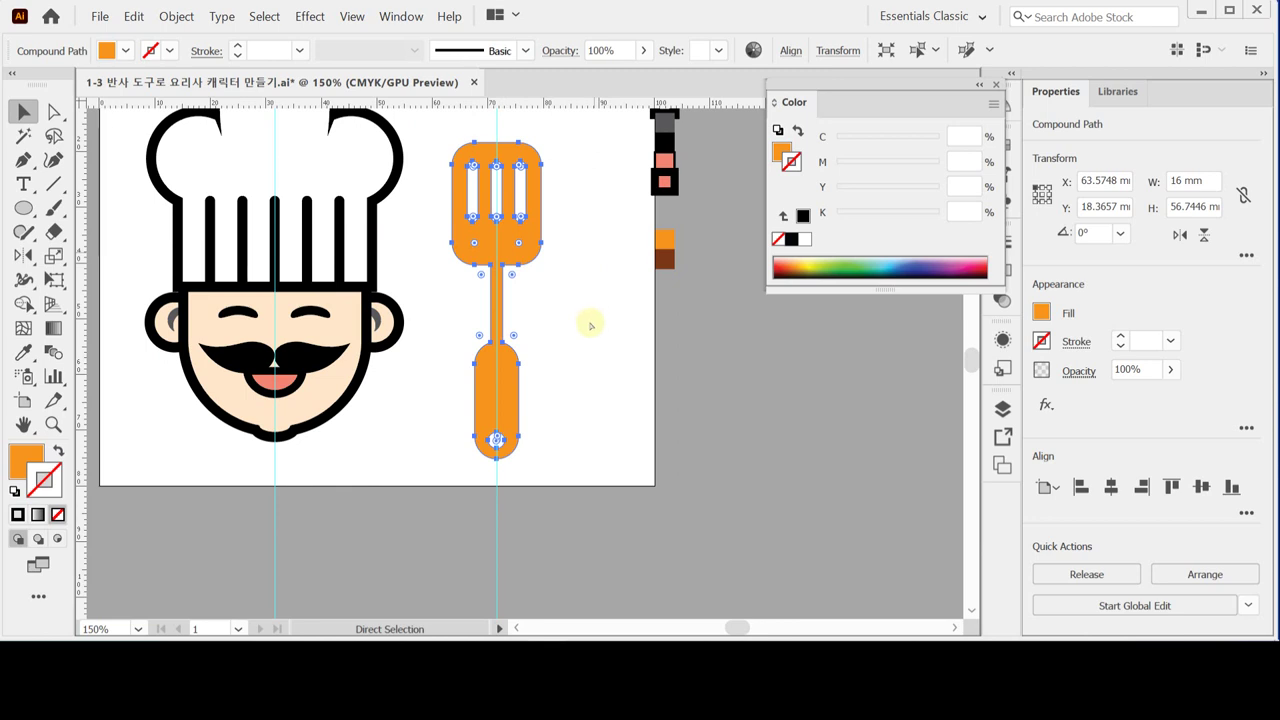
- Save the document and deselect the spatula
key("ctrl+s")
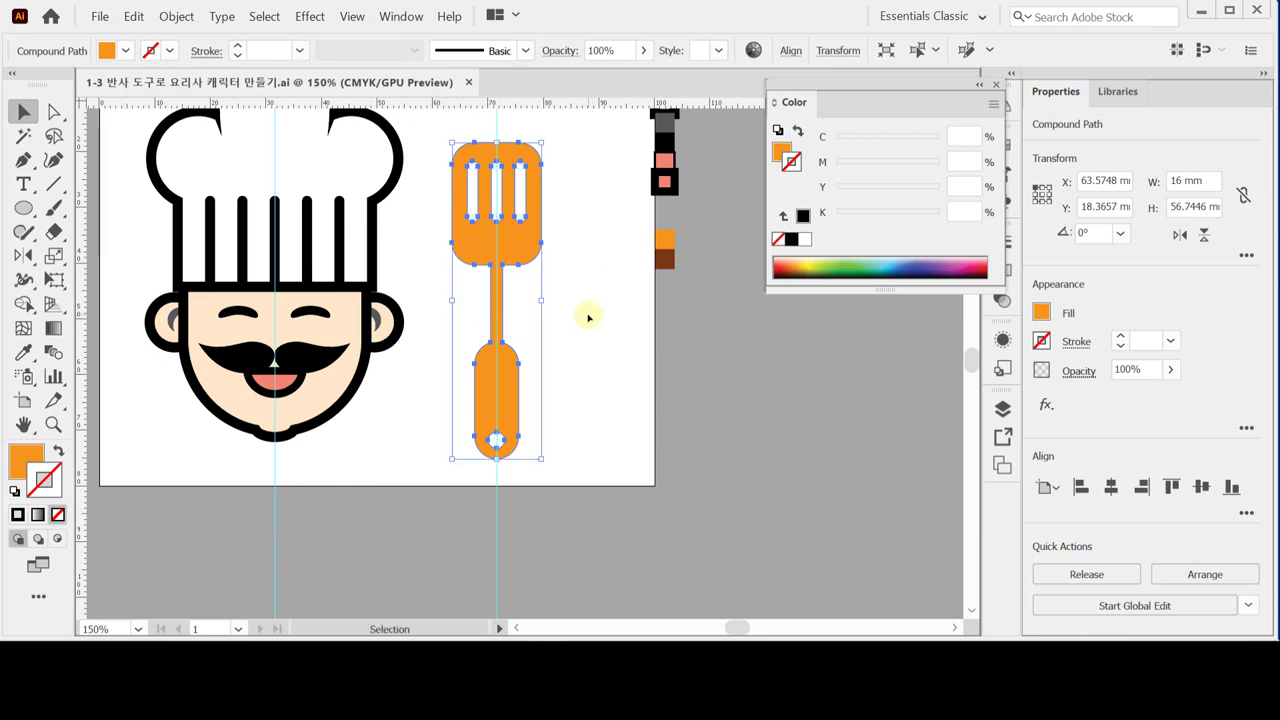
left_click(583, 373)
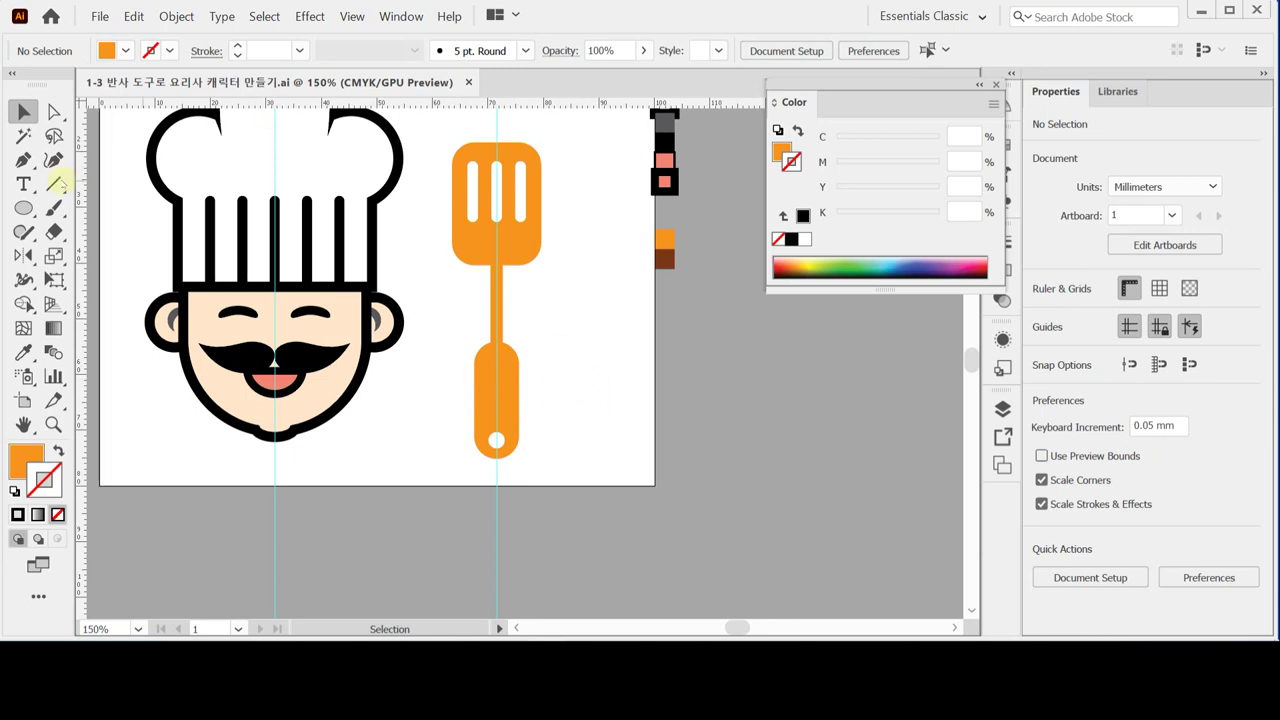
- Draw a horizontal line about 15.5 mm long across the upper part of the spatula handle
left_click(54, 184)
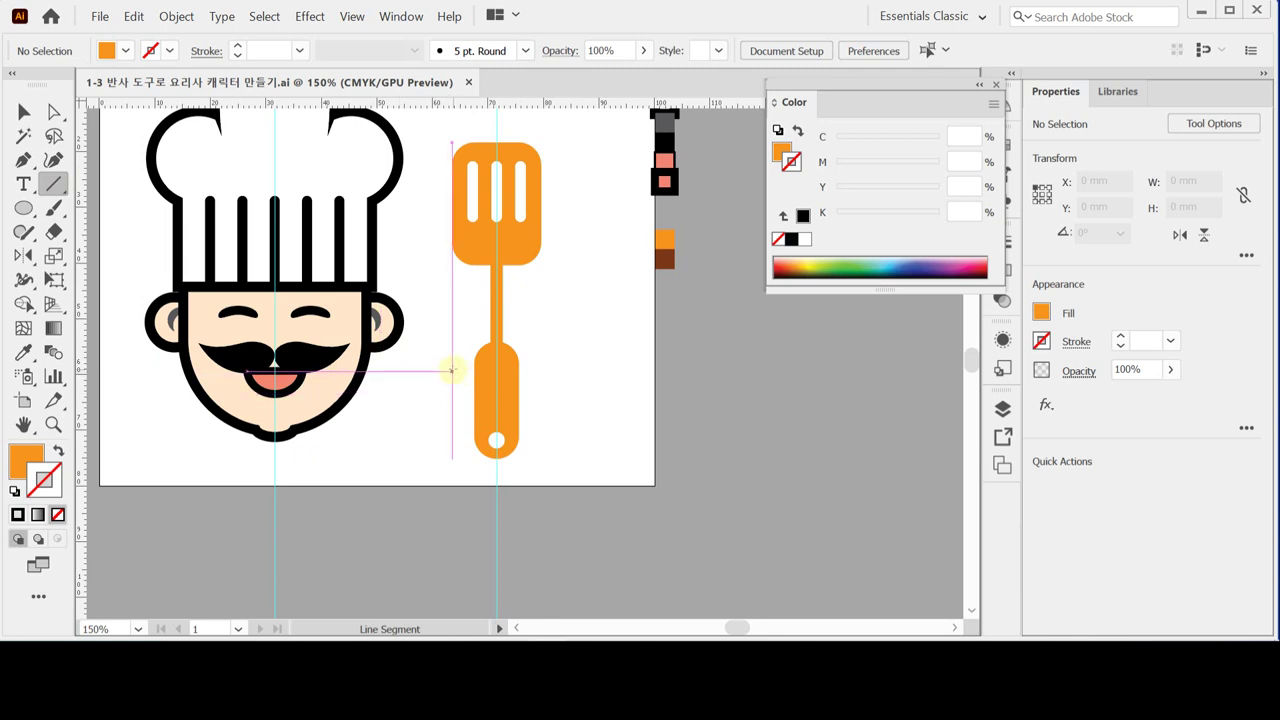
left_click_drag(537, 371, 451, 371)
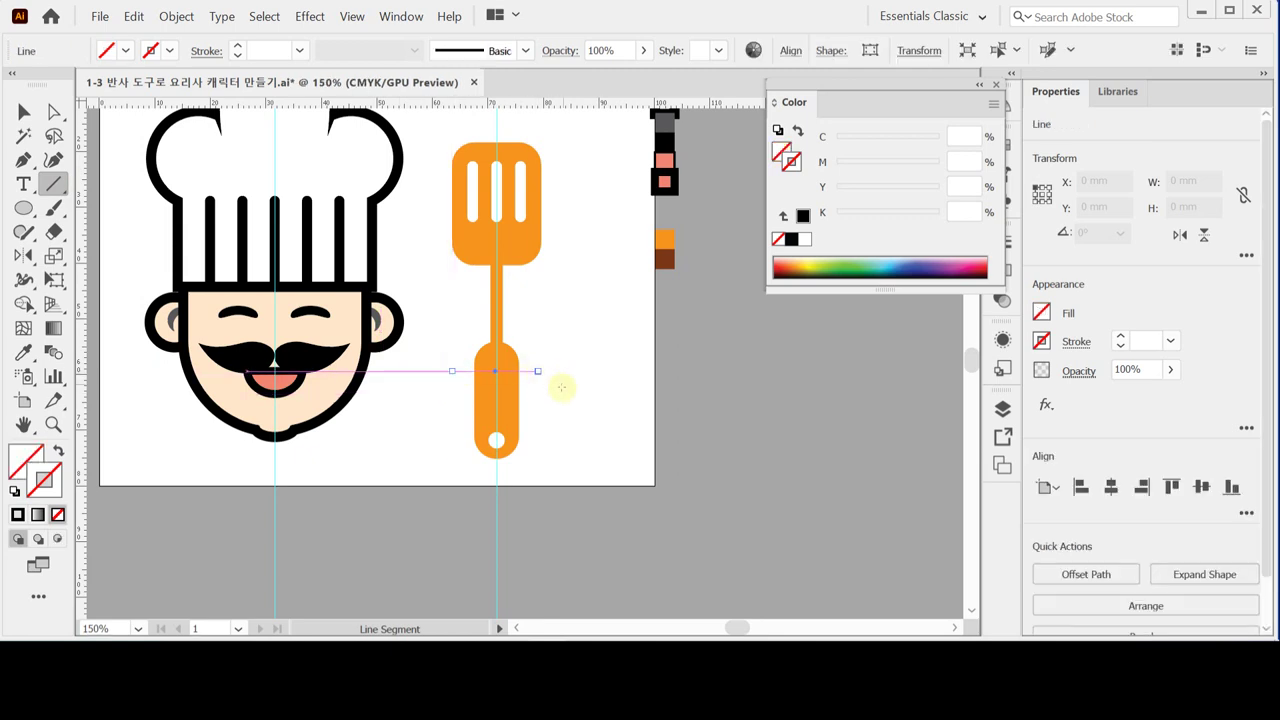
key("ctrl+plus")
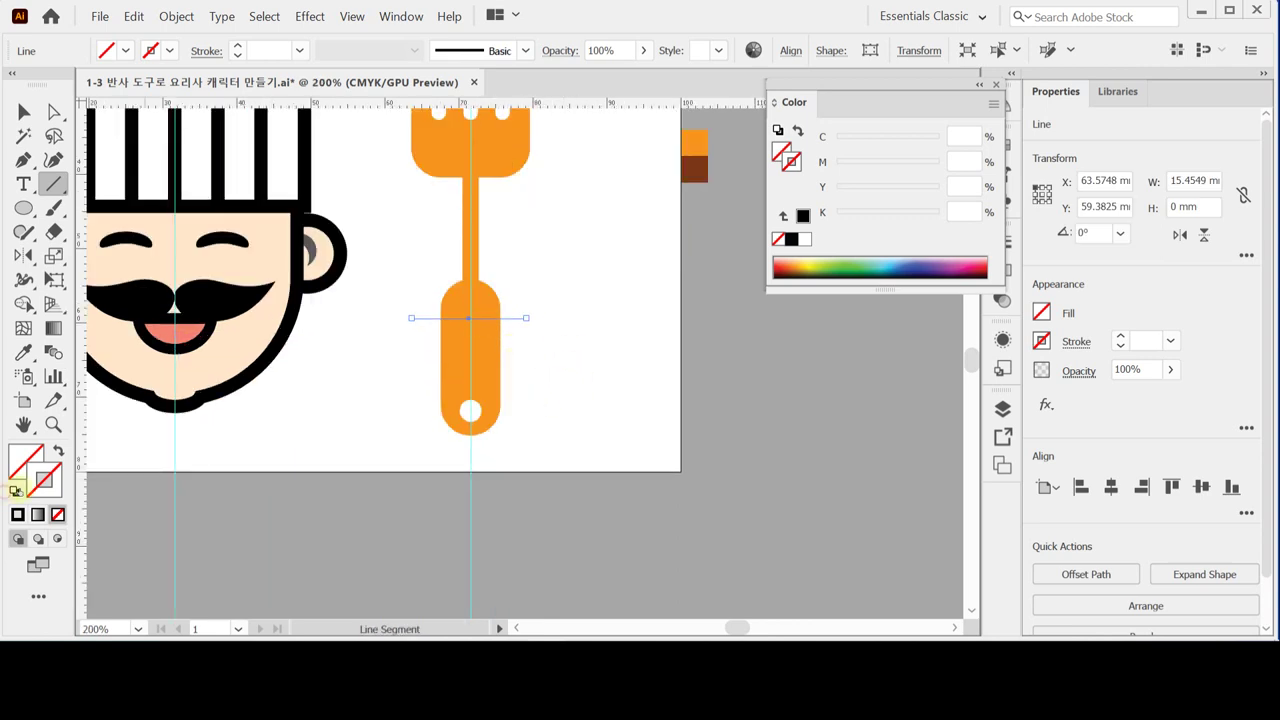
- Give the line a default 1 pt black stroke with no fill, and nudge it 0.2 mm upward
left_click(16, 490)
left_click(57, 514)
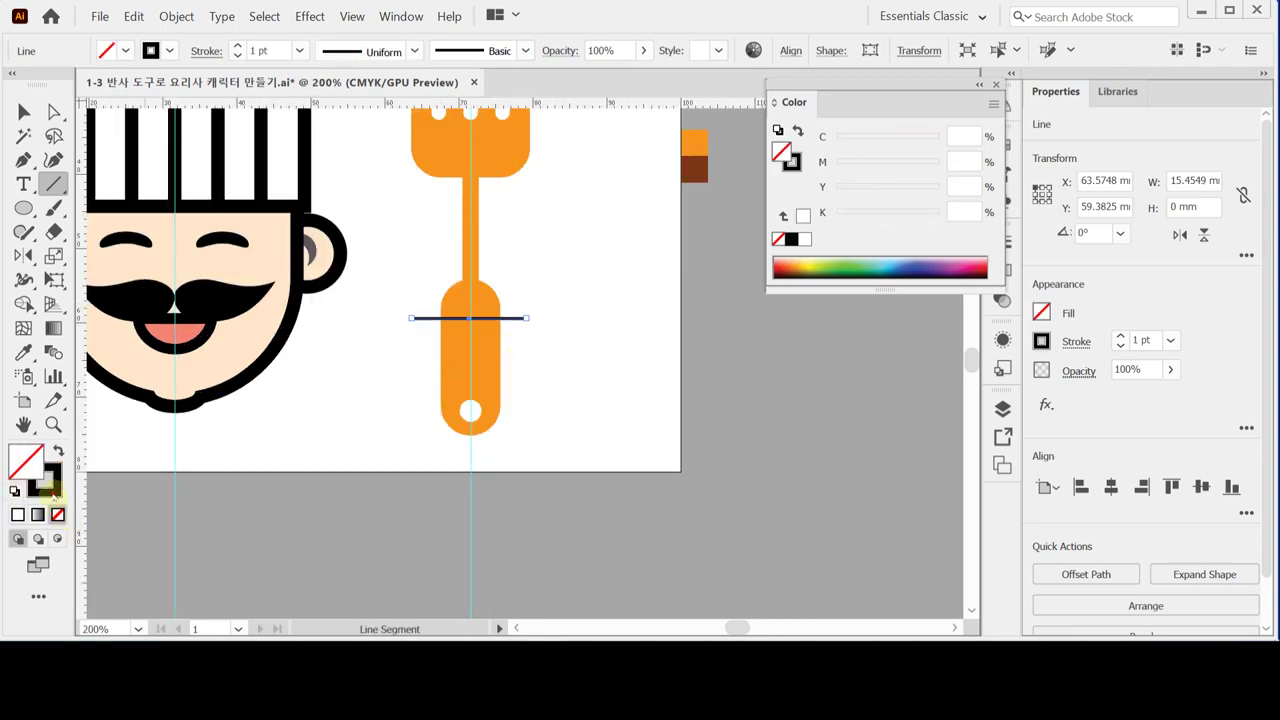
left_click(53, 489)
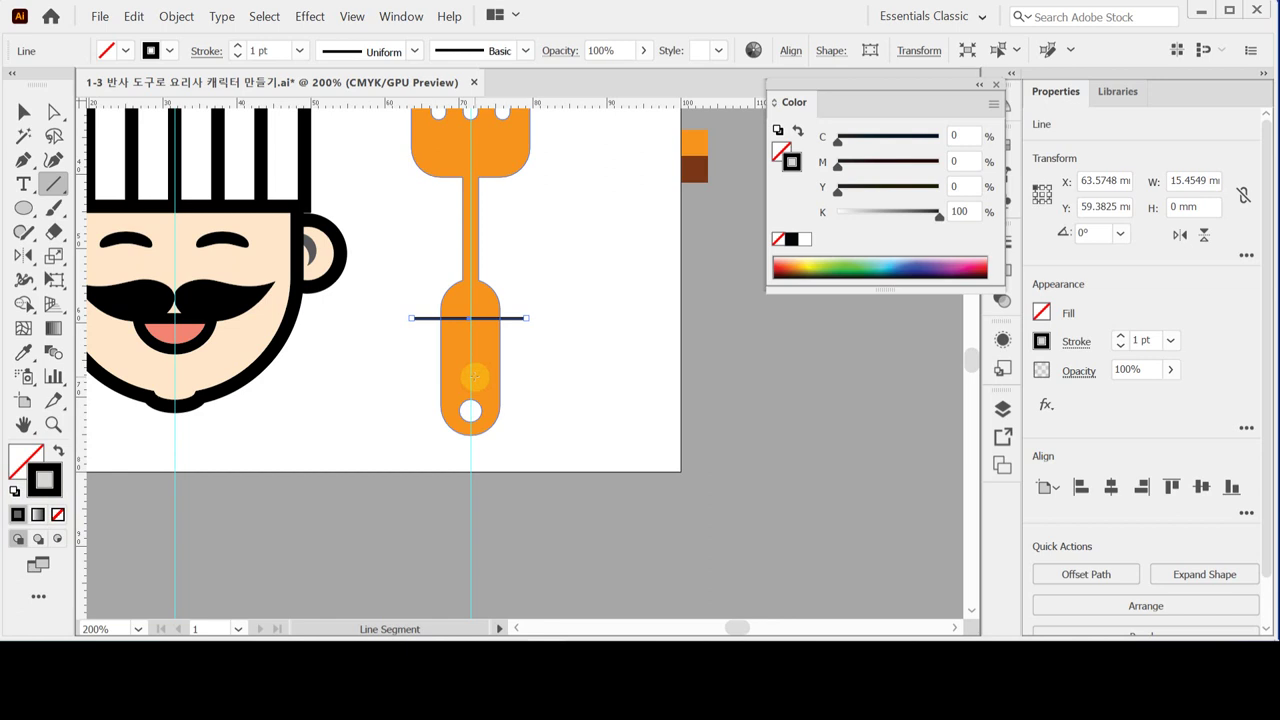
key("Up")
key("Up")
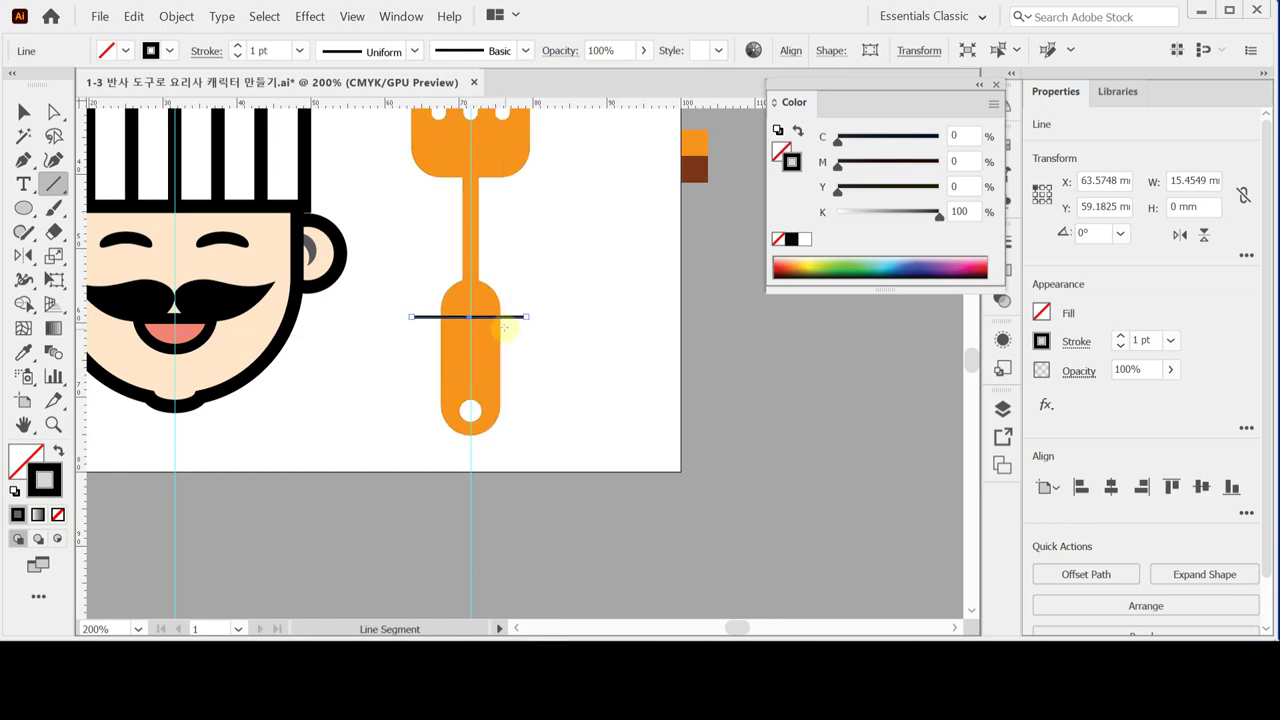
- Copy the line about 2.25 mm straight down and repeat the copy twice for four evenly spaced lines
left_click(23, 112)
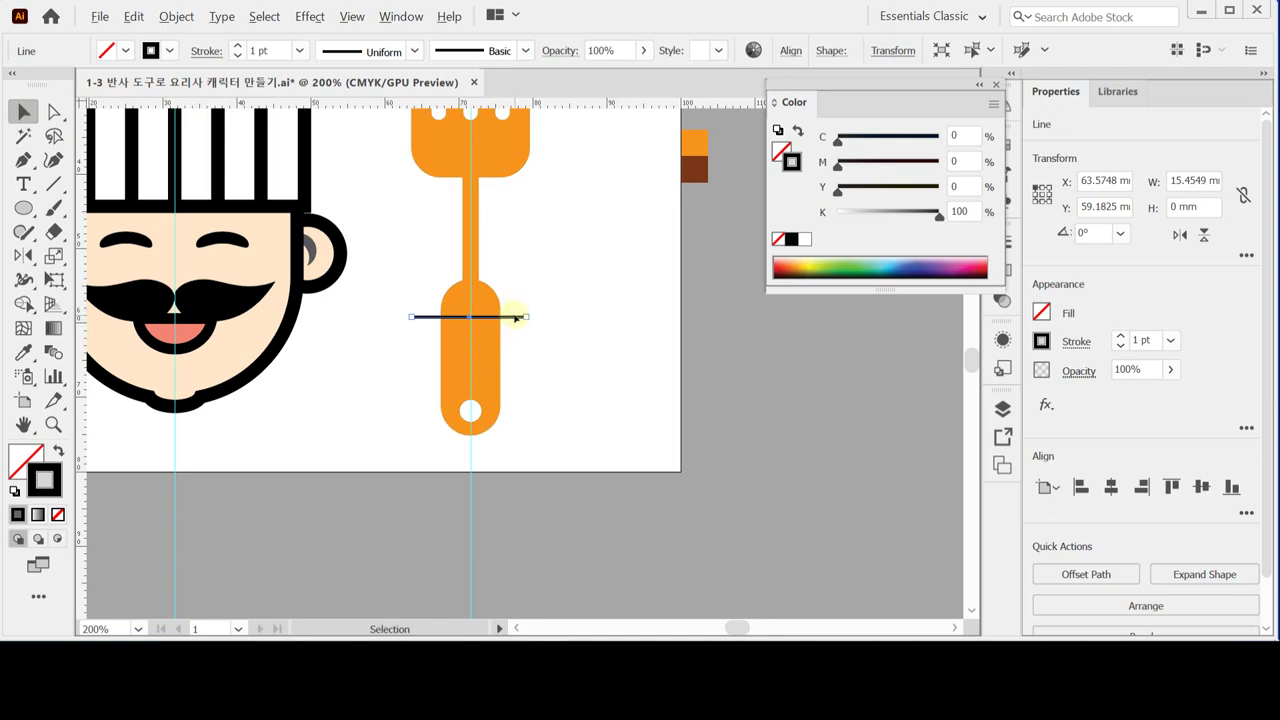
left_click_drag(515, 317, 505, 340)
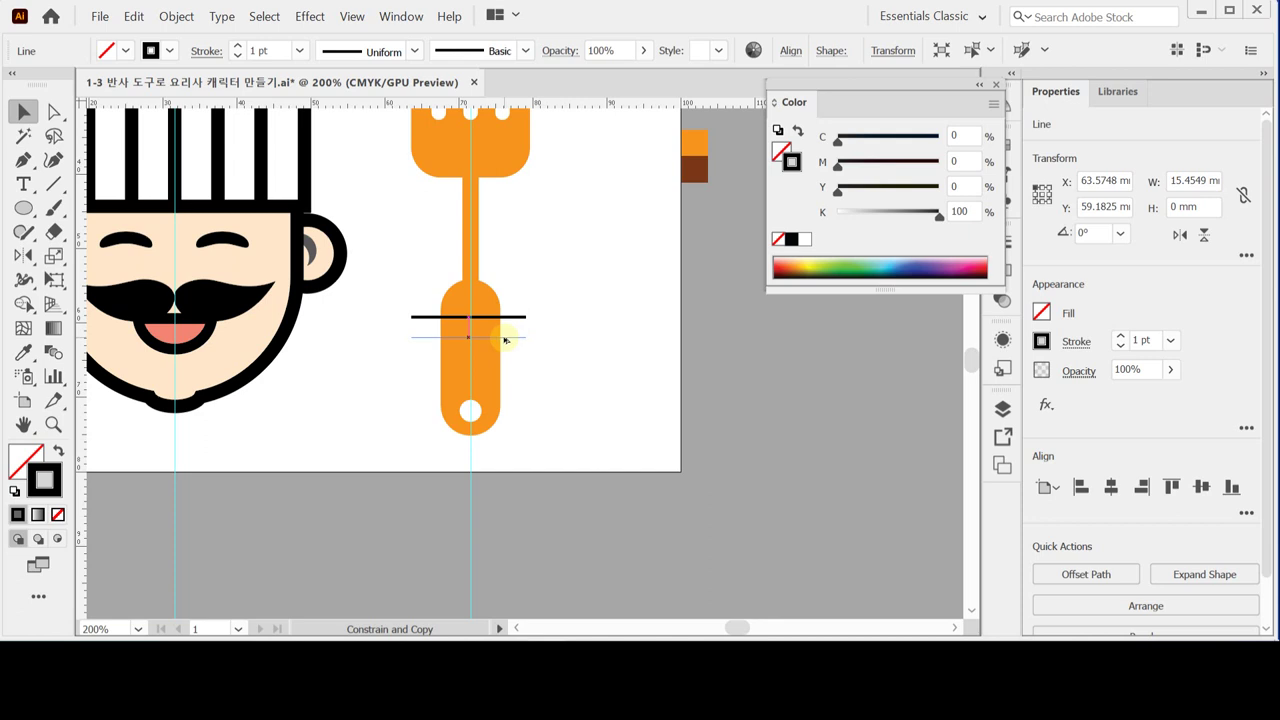
left_click_drag(505, 340, 506, 339)
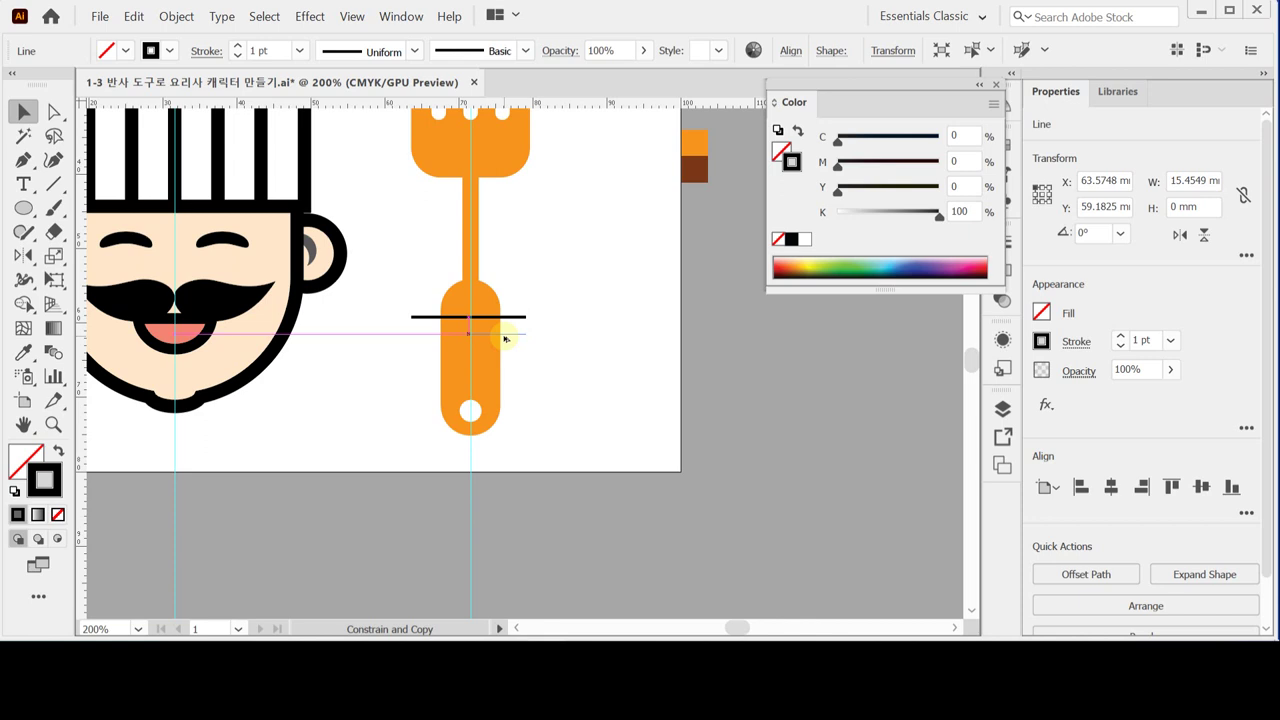
left_click_drag(505, 339, 506, 339)
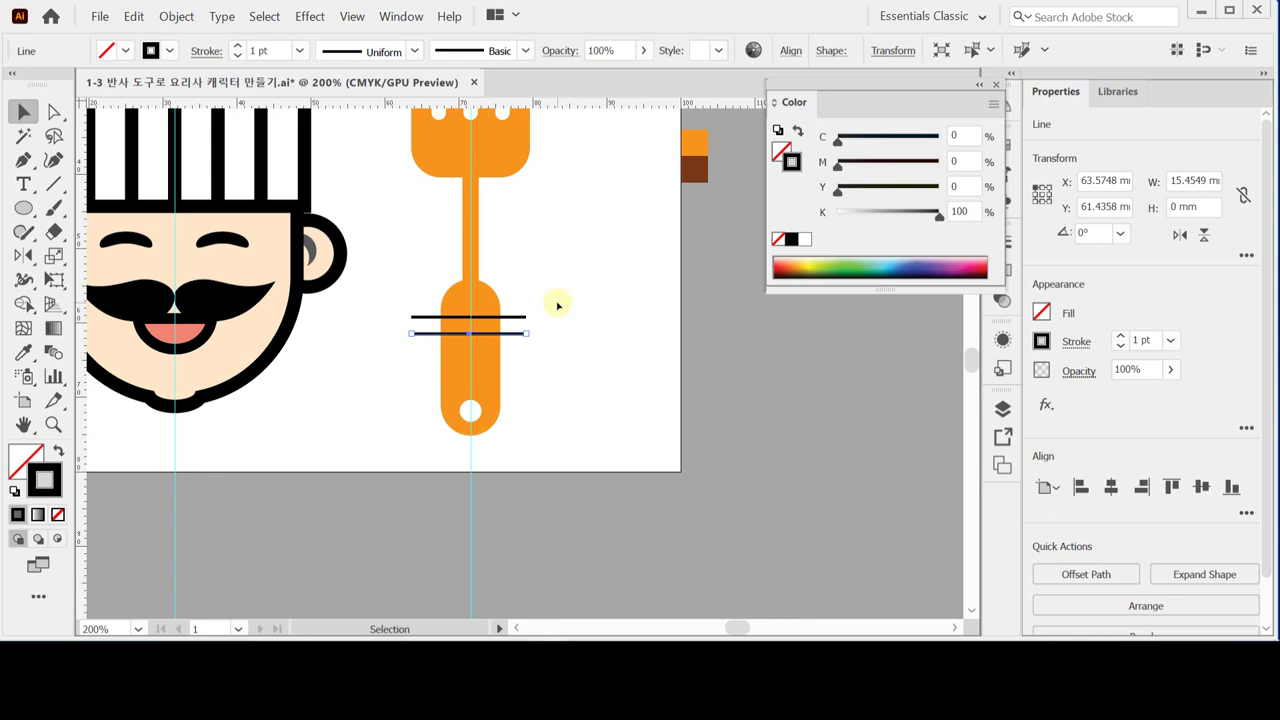
key("ctrl")
key("ctrl+d")
key("ctrl+d")
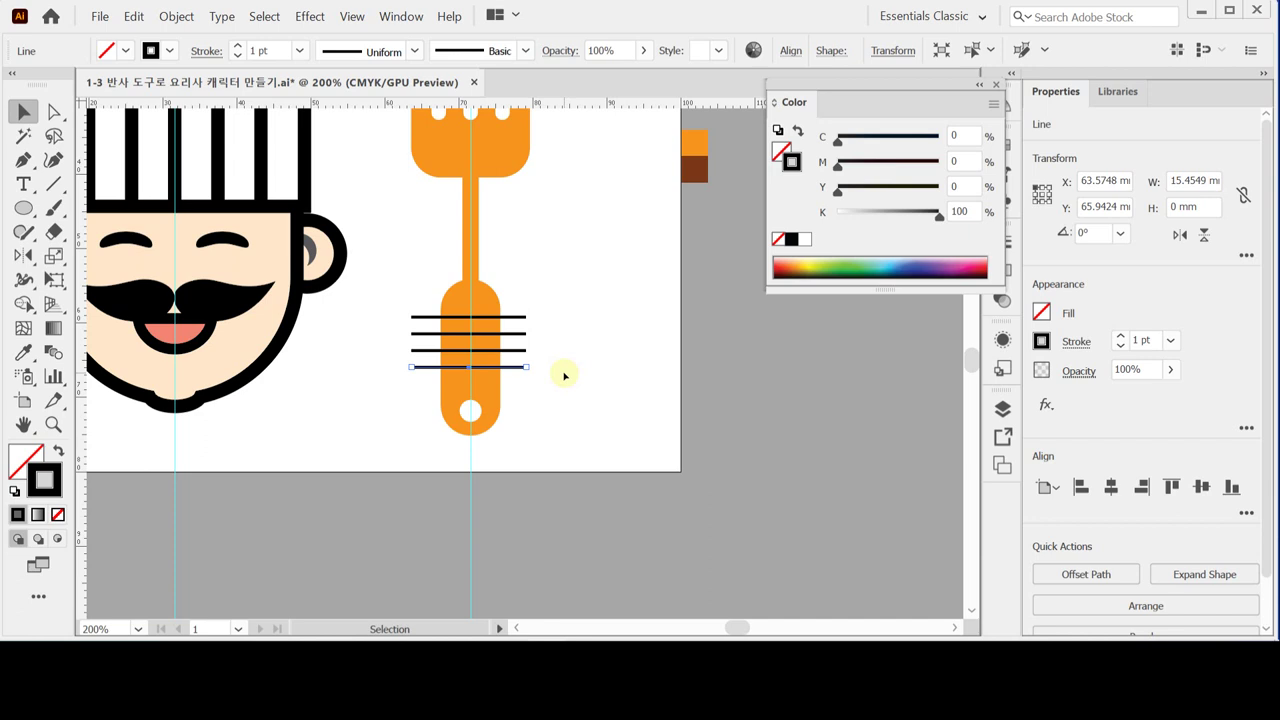
- Select the spatula with the four lines and split it along them using Pathfinder Divide
left_click_drag(421, 272, 522, 406)
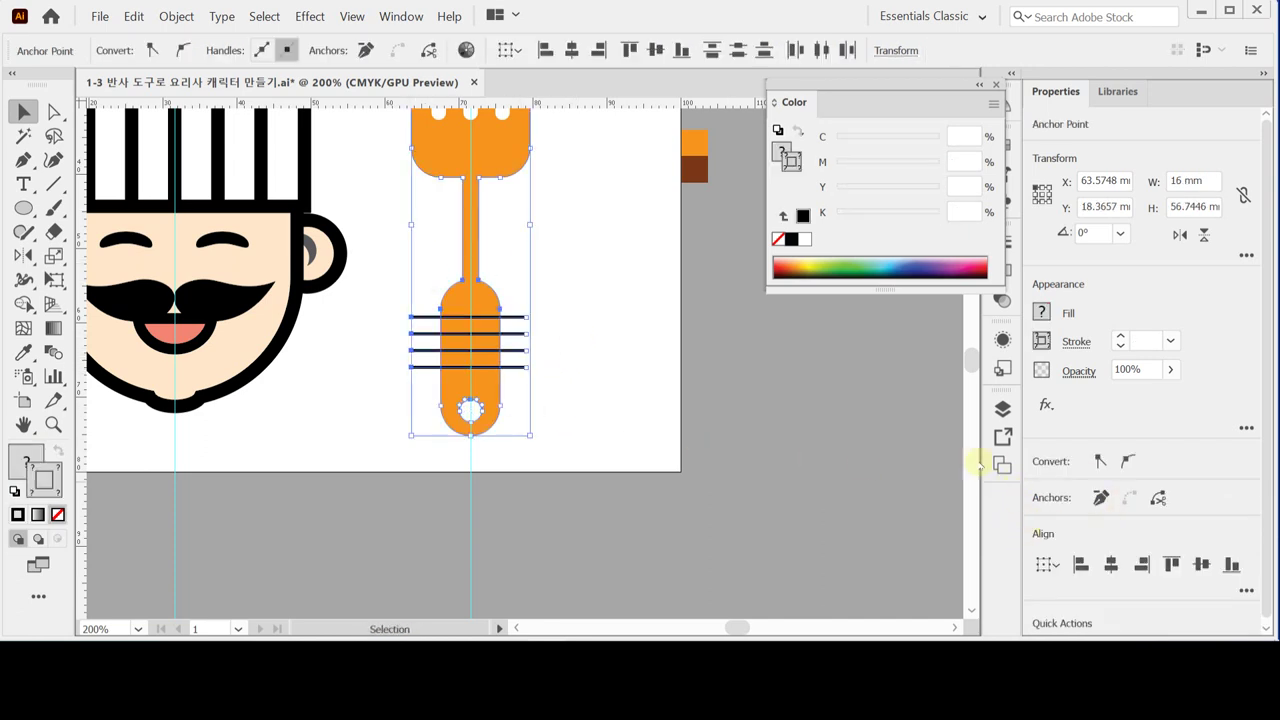
left_click(400, 17)
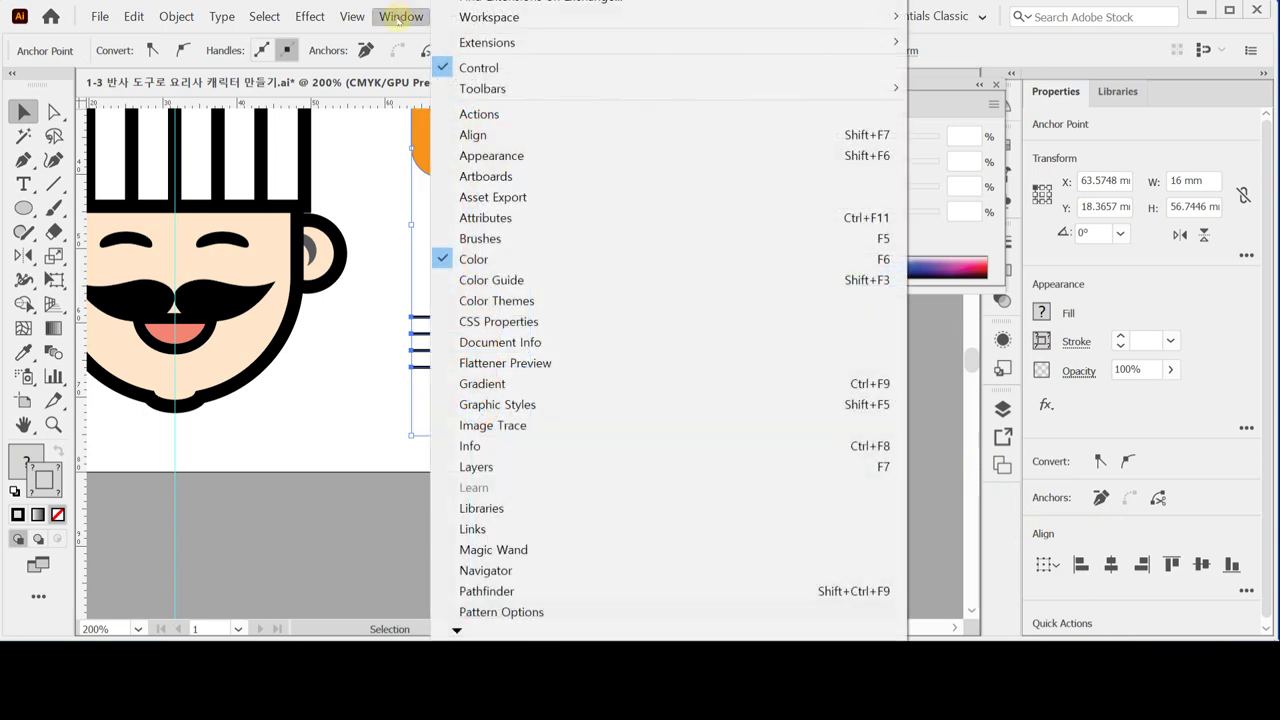
left_click(524, 591)
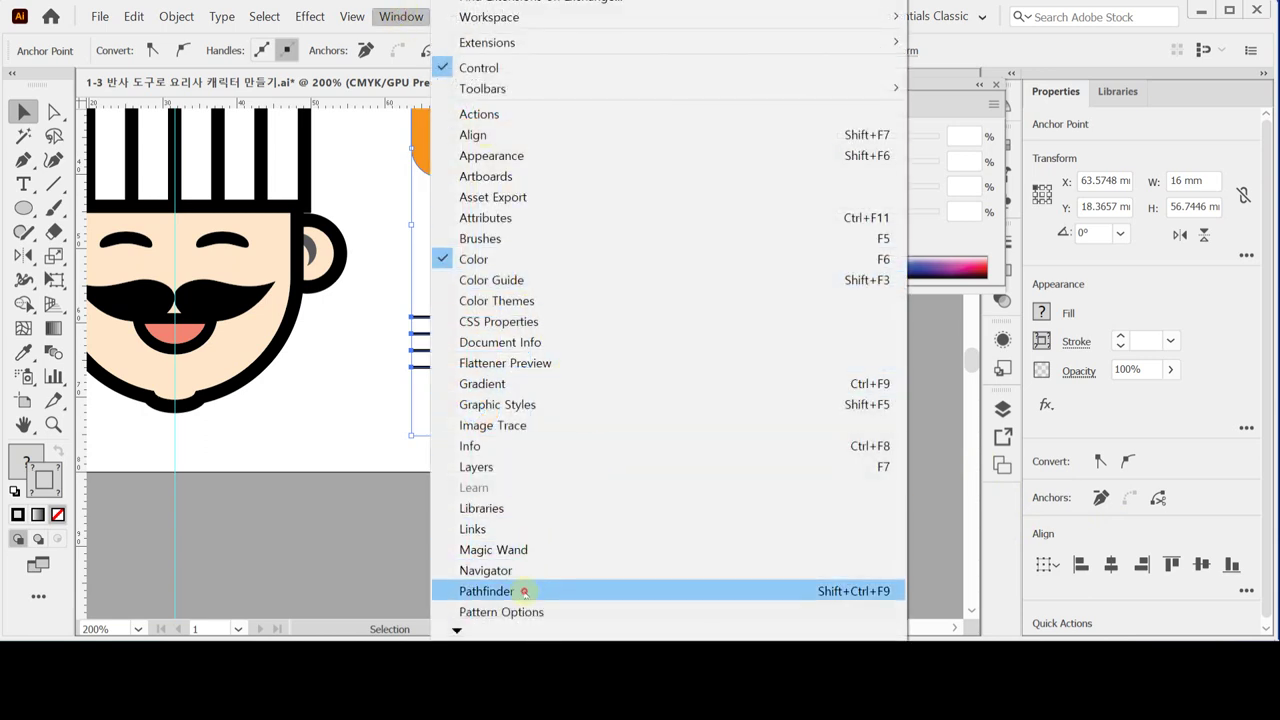
left_click(747, 159)
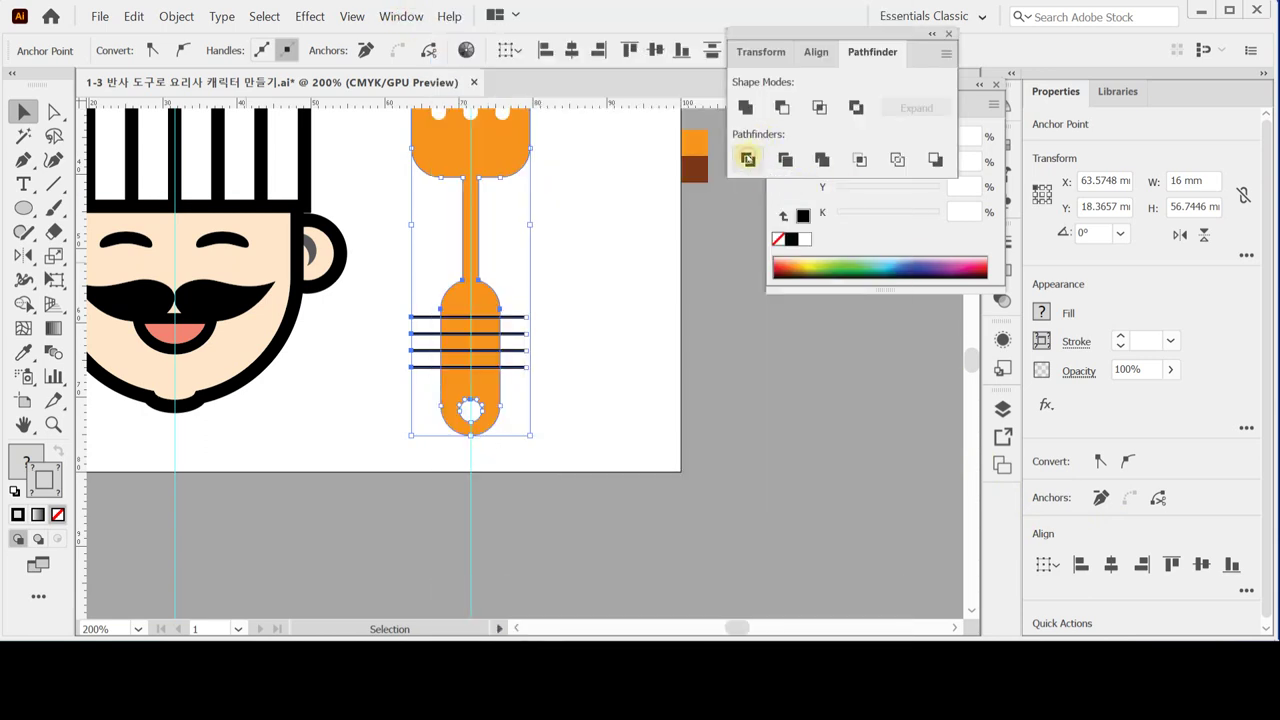
- Isolate the divided spatula group and fill the first and third handle bands with brown sampled from the color swatch beside the artboard
double_click(475, 304)
left_click_drag(503, 286, 474, 354)
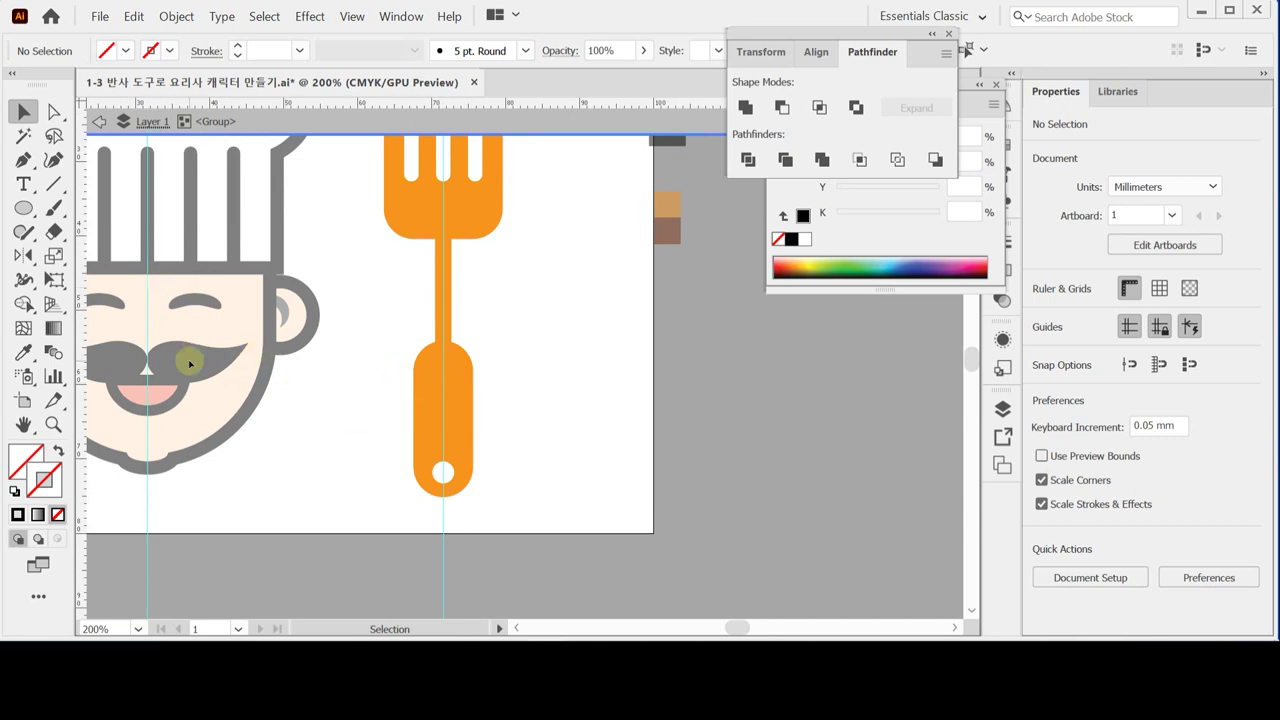
left_click(441, 390)
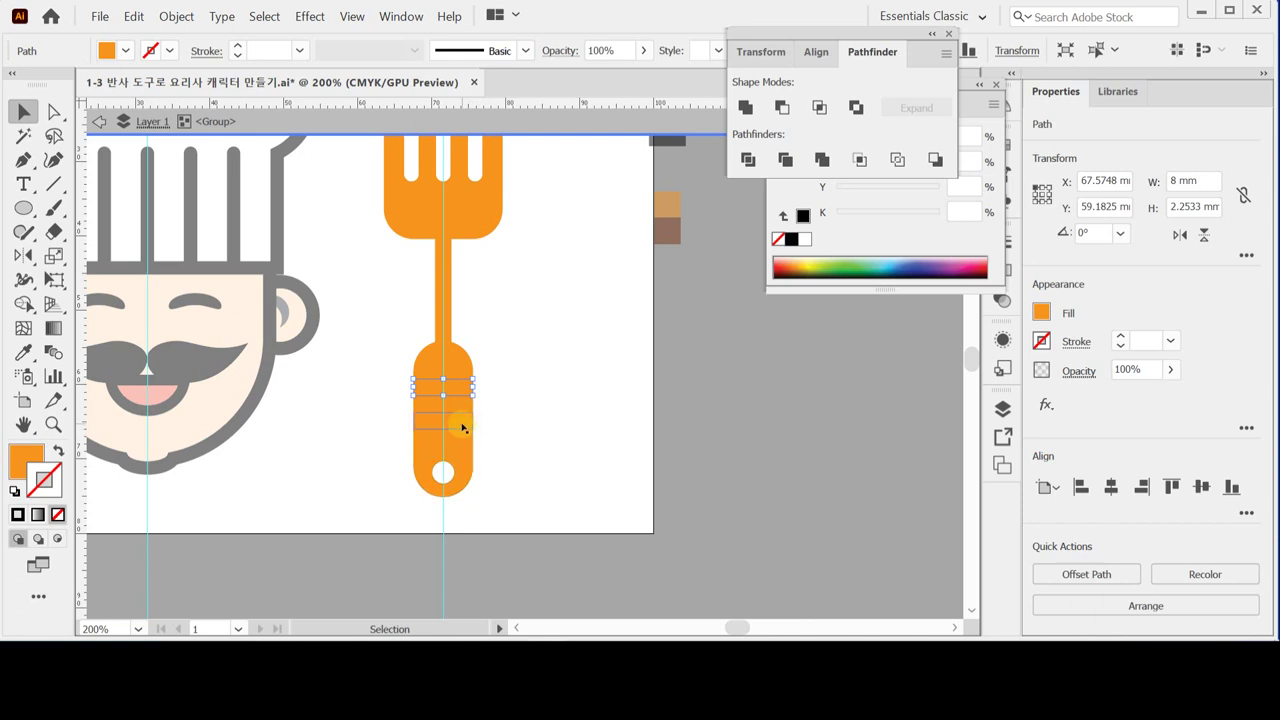
left_click(462, 424, "shift")
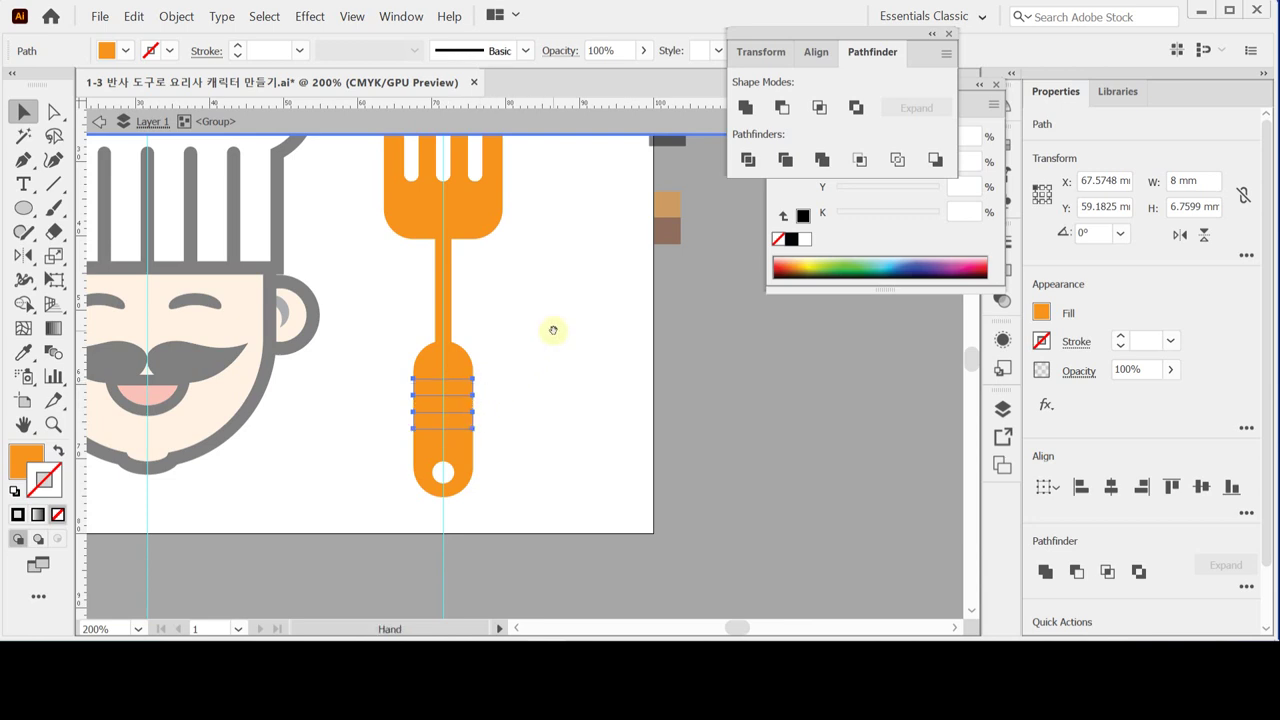
left_click_drag(551, 329, 491, 363)
left_click_drag(517, 314, 487, 333)
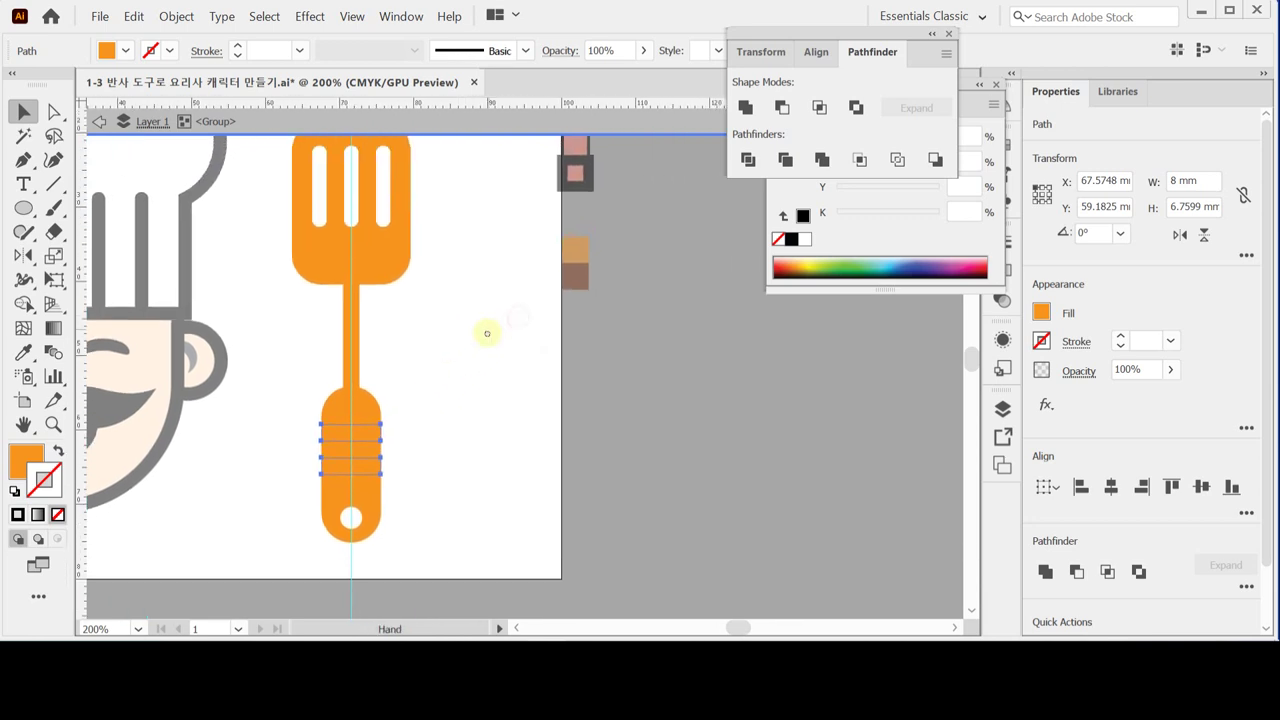
key("i")
left_click(575, 282)
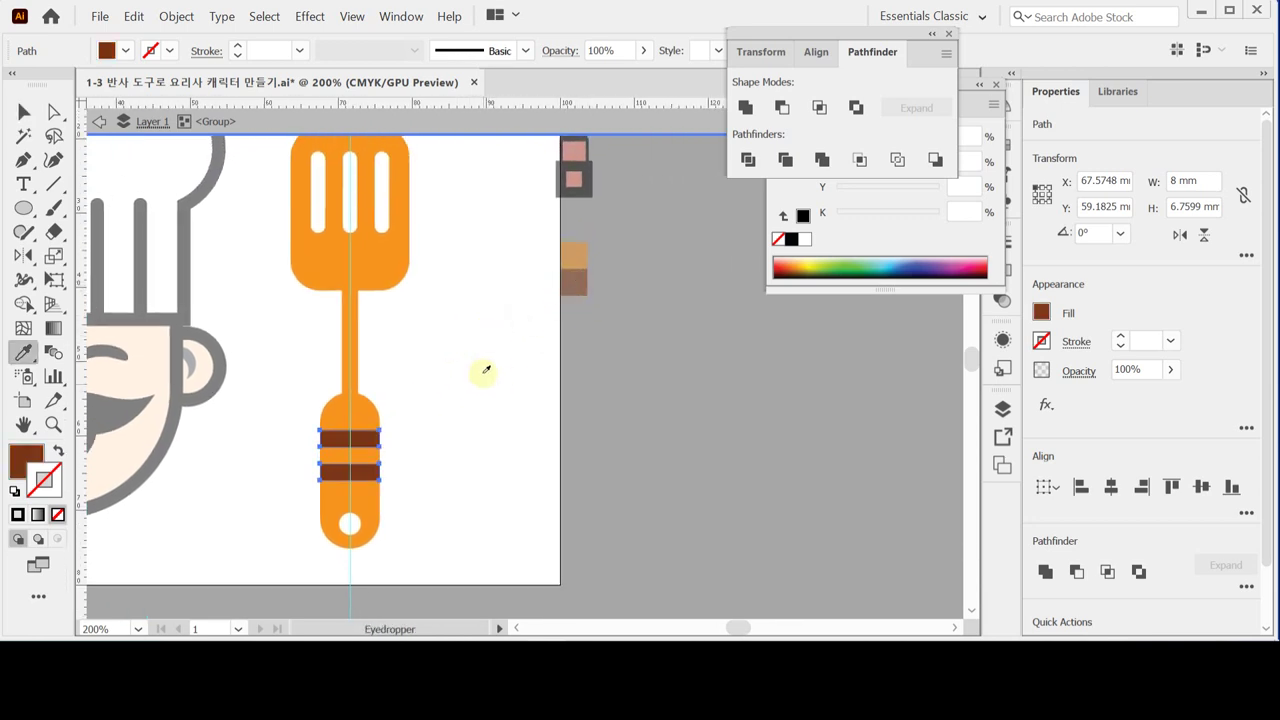
left_click(503, 336, "ctrl")
left_click(490, 405, "ctrl+alt")
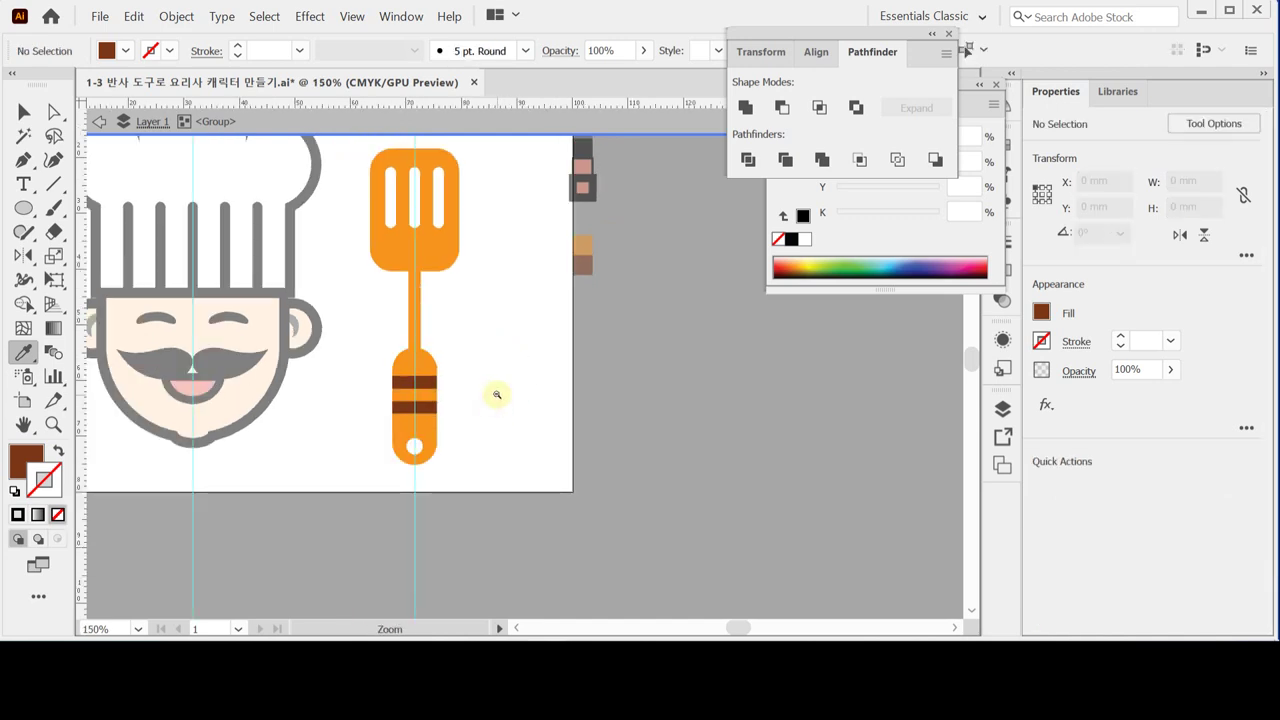
- Leave isolation mode and rotate the whole spatula group by -30° about its center
key("Escape")
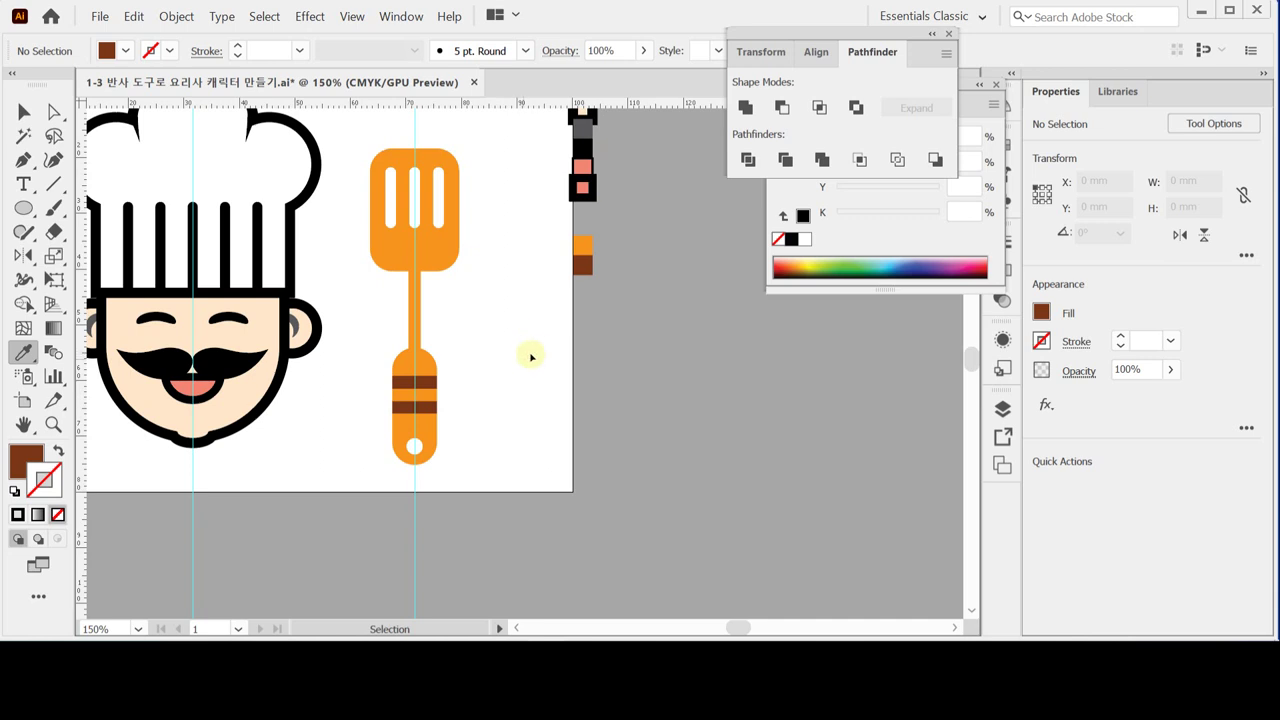
left_click_drag(508, 290, 583, 355)
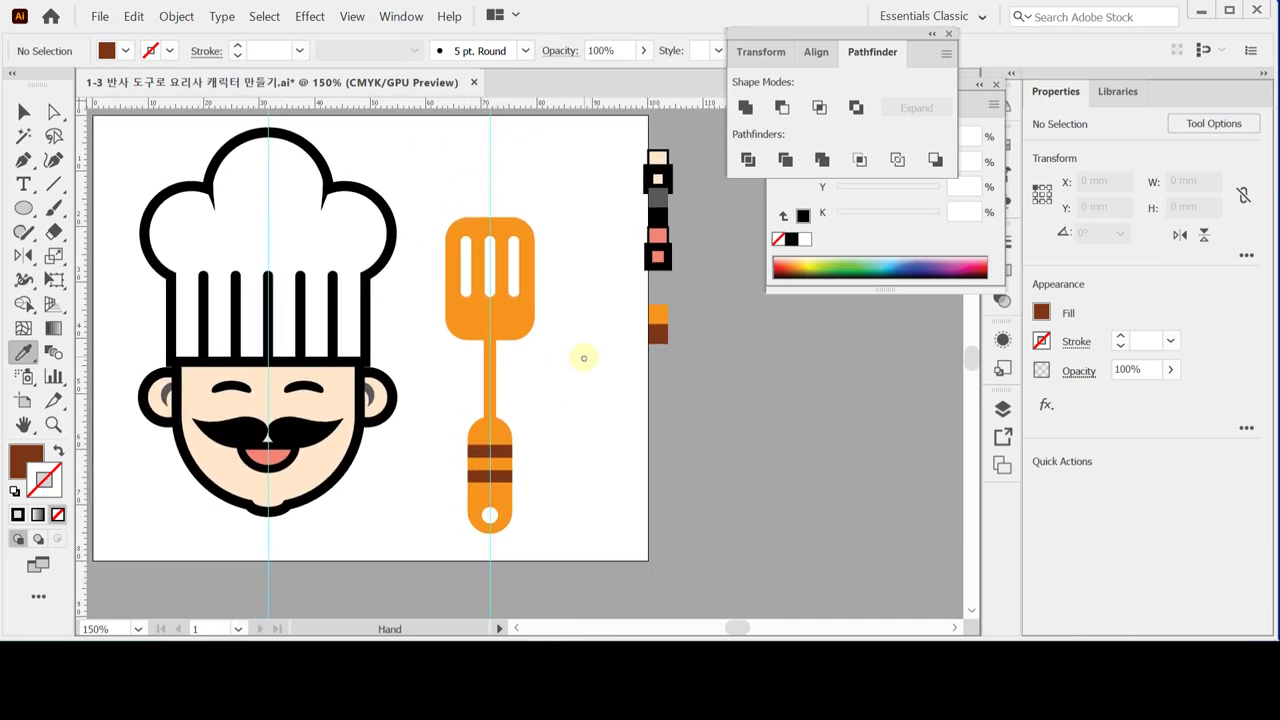
left_click(507, 299)
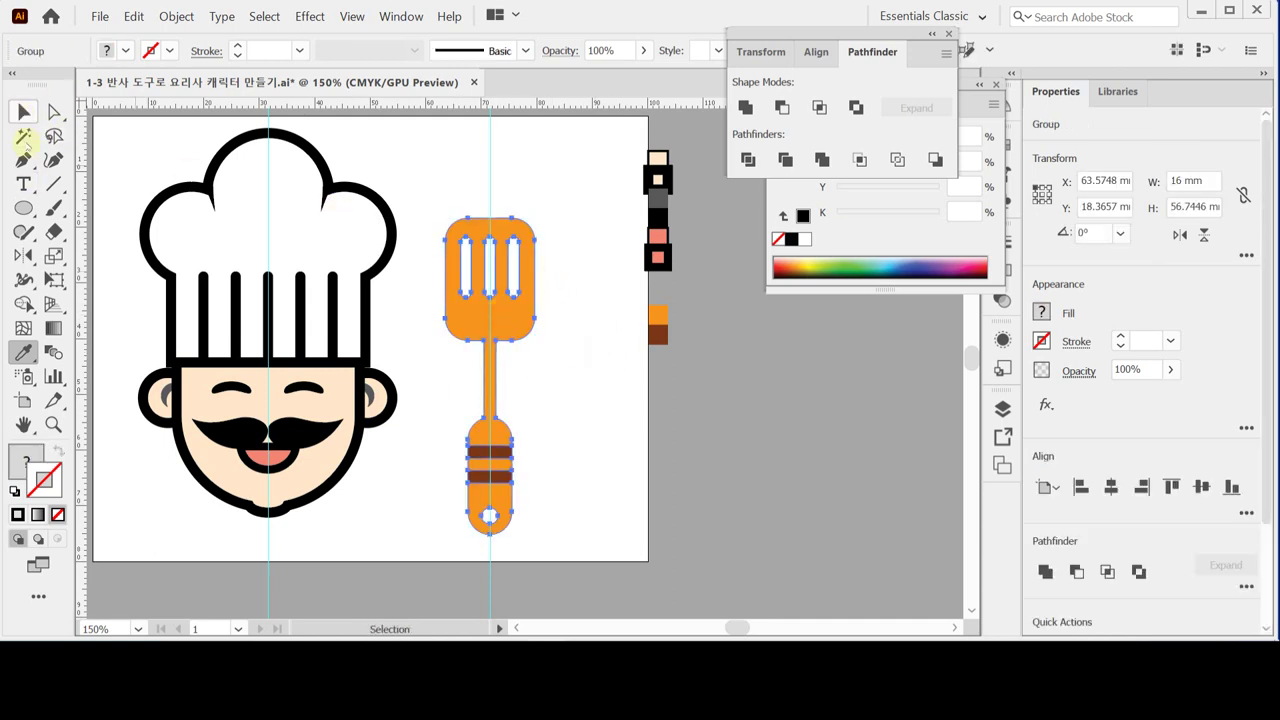
left_click_drag(23, 255, 60, 280)
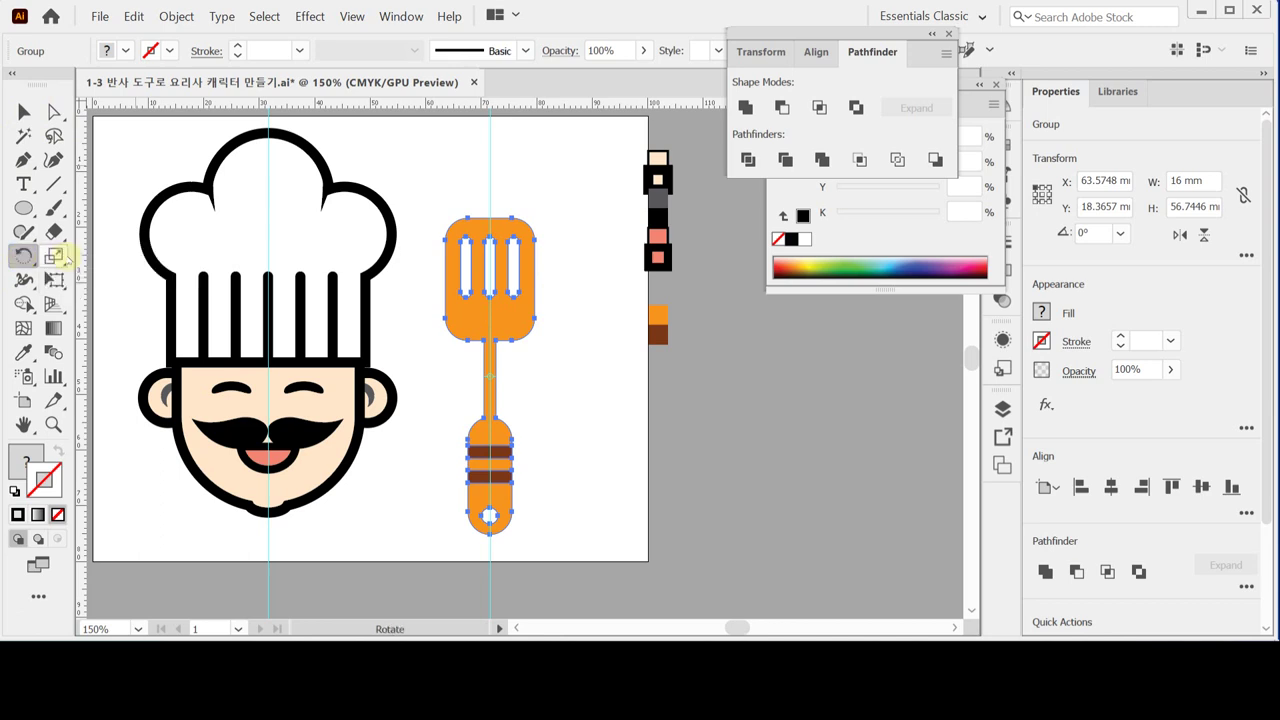
left_click(24, 256, "alt")
double_click(24, 256)
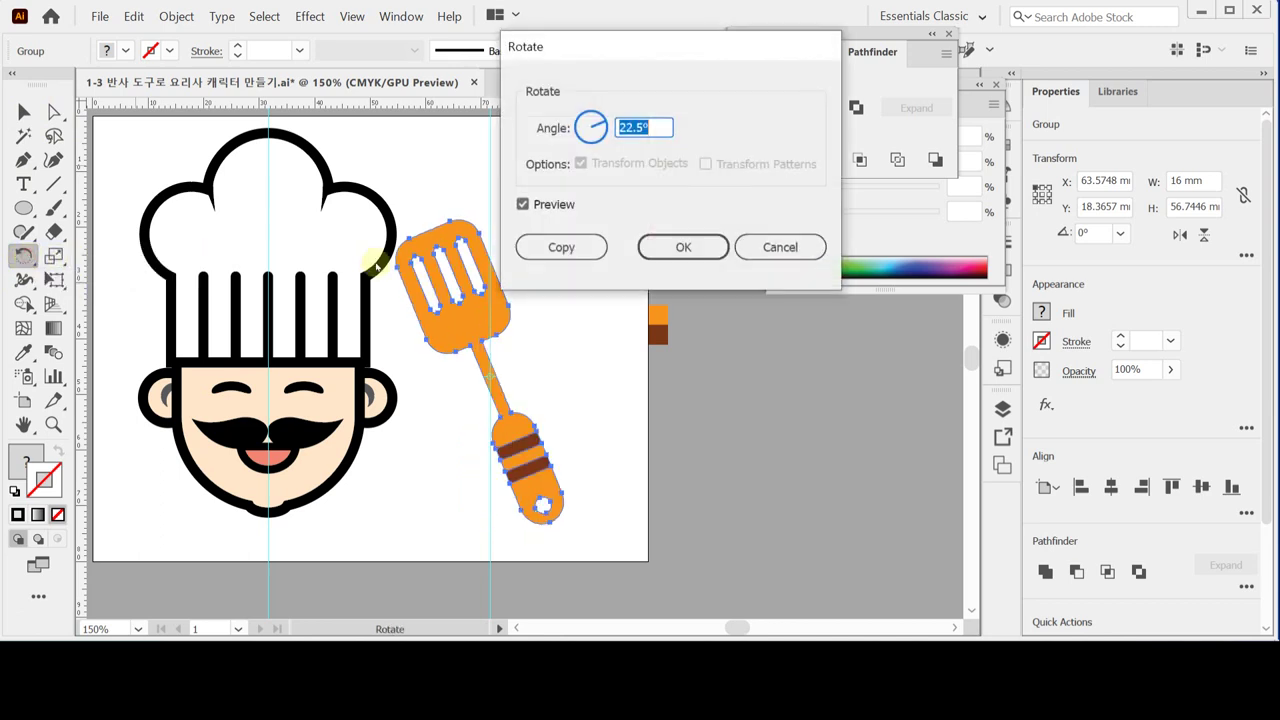
type("-30")
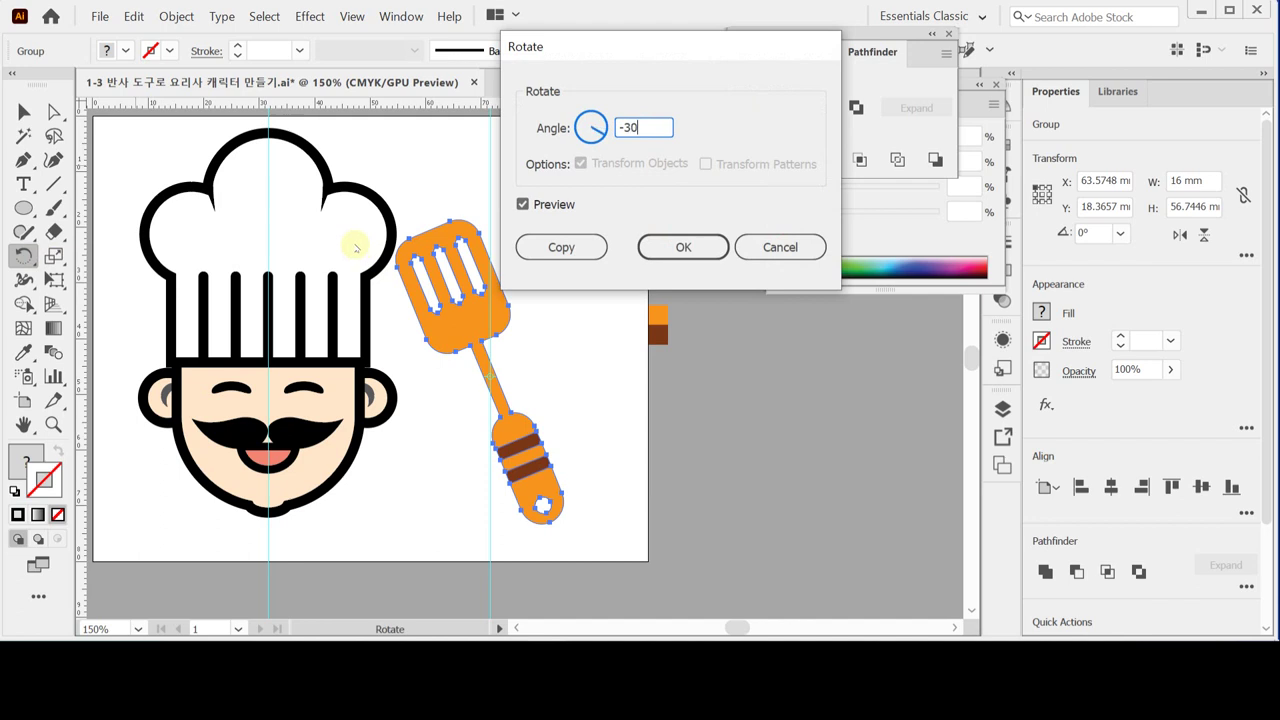
left_click(683, 247)
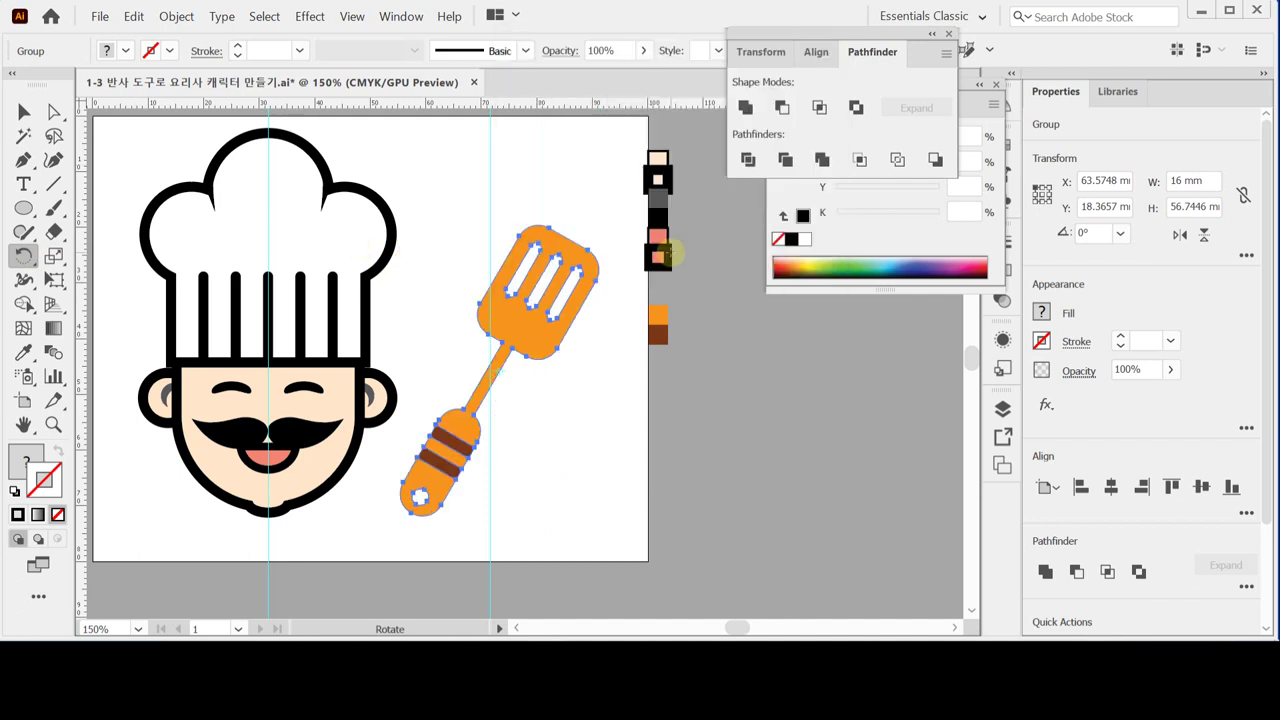
- Move the tilted spatula slightly up and to the right, away from the chef's face, and deselect it
key("v")
left_click_drag(535, 350, 545, 342)
left_click(686, 400, "ctrl")
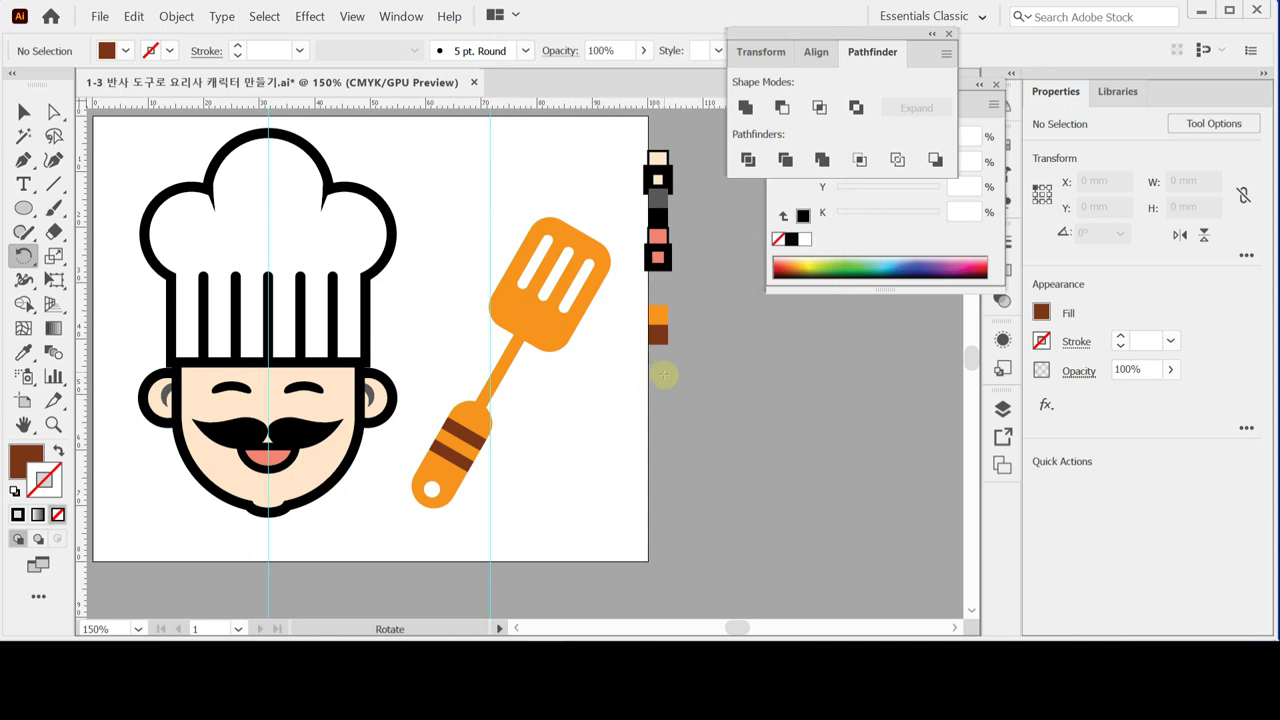
- Hide the vertical guides running through the chef and spatula artwork
right_click(428, 212)
left_click(423, 172)
right_click(423, 172)
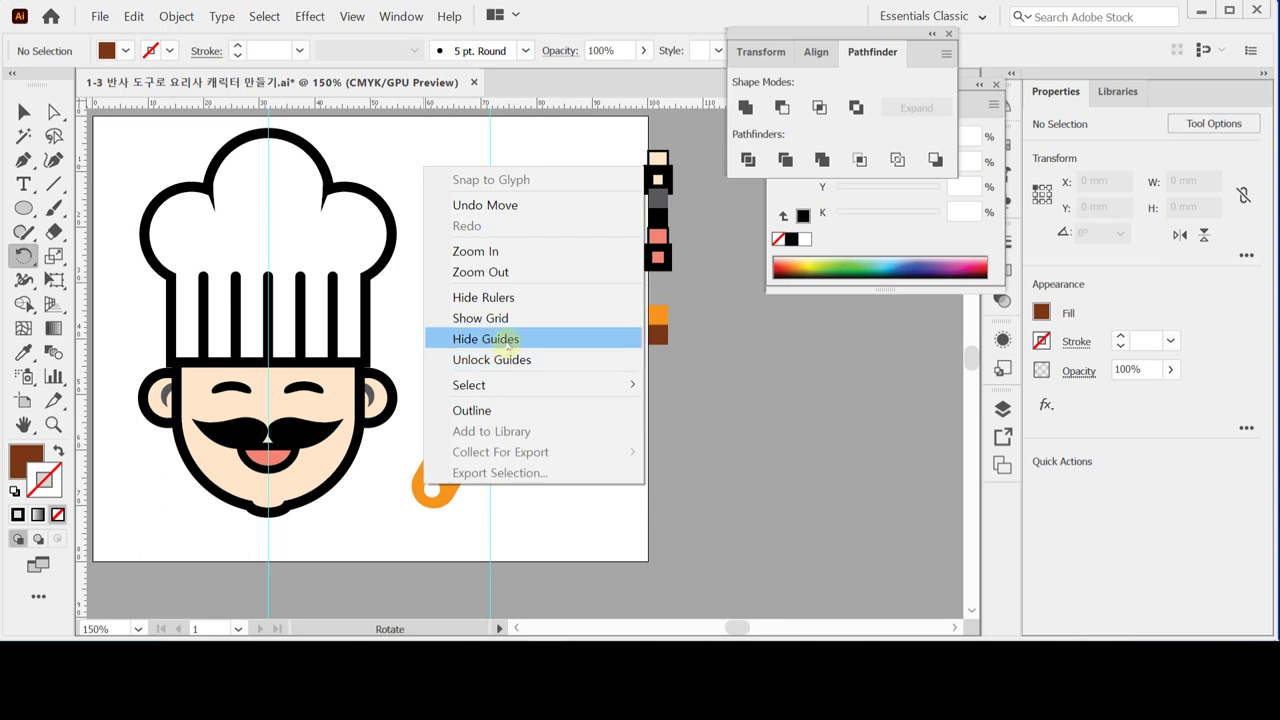
left_click(507, 342)
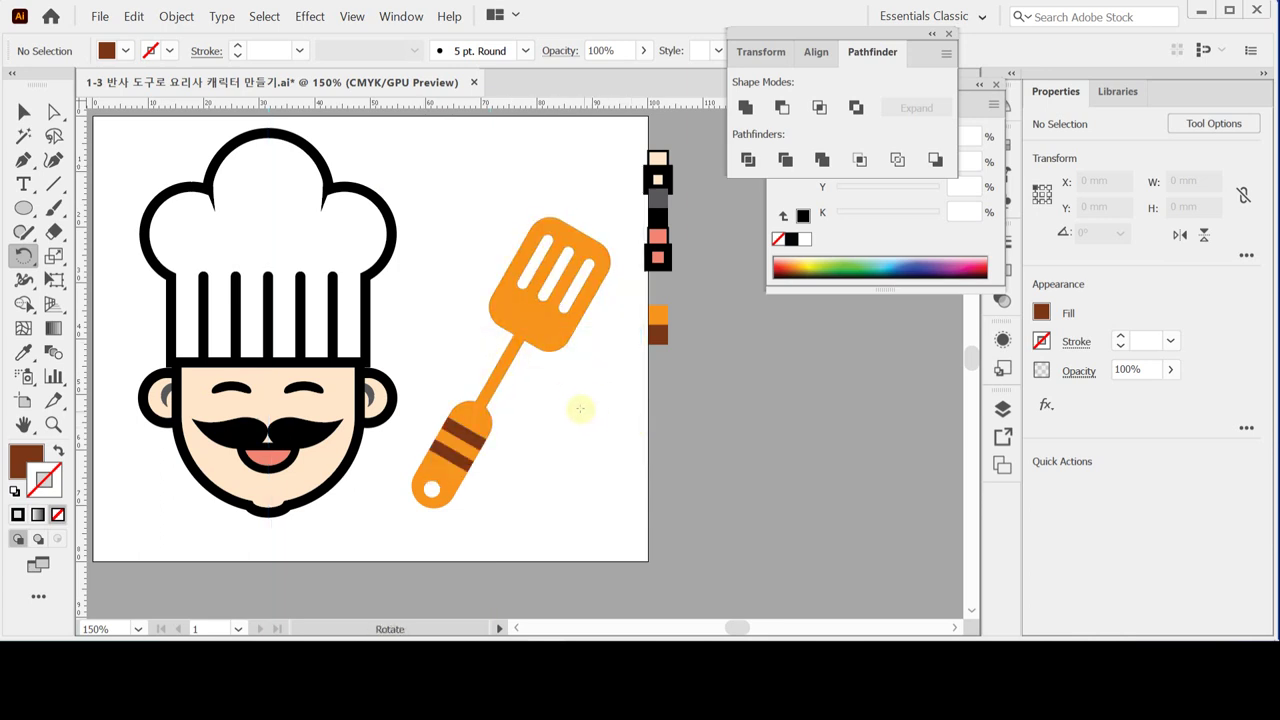
left_click_drag(573, 400, 628, 398)
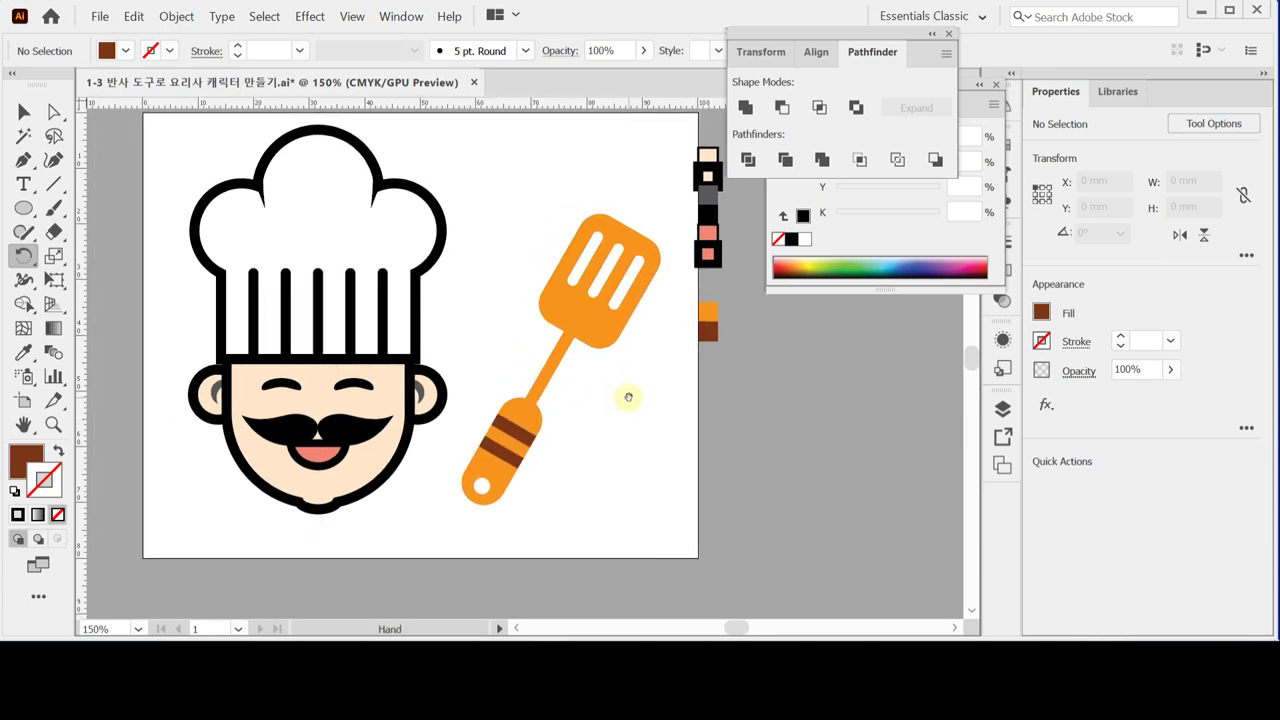